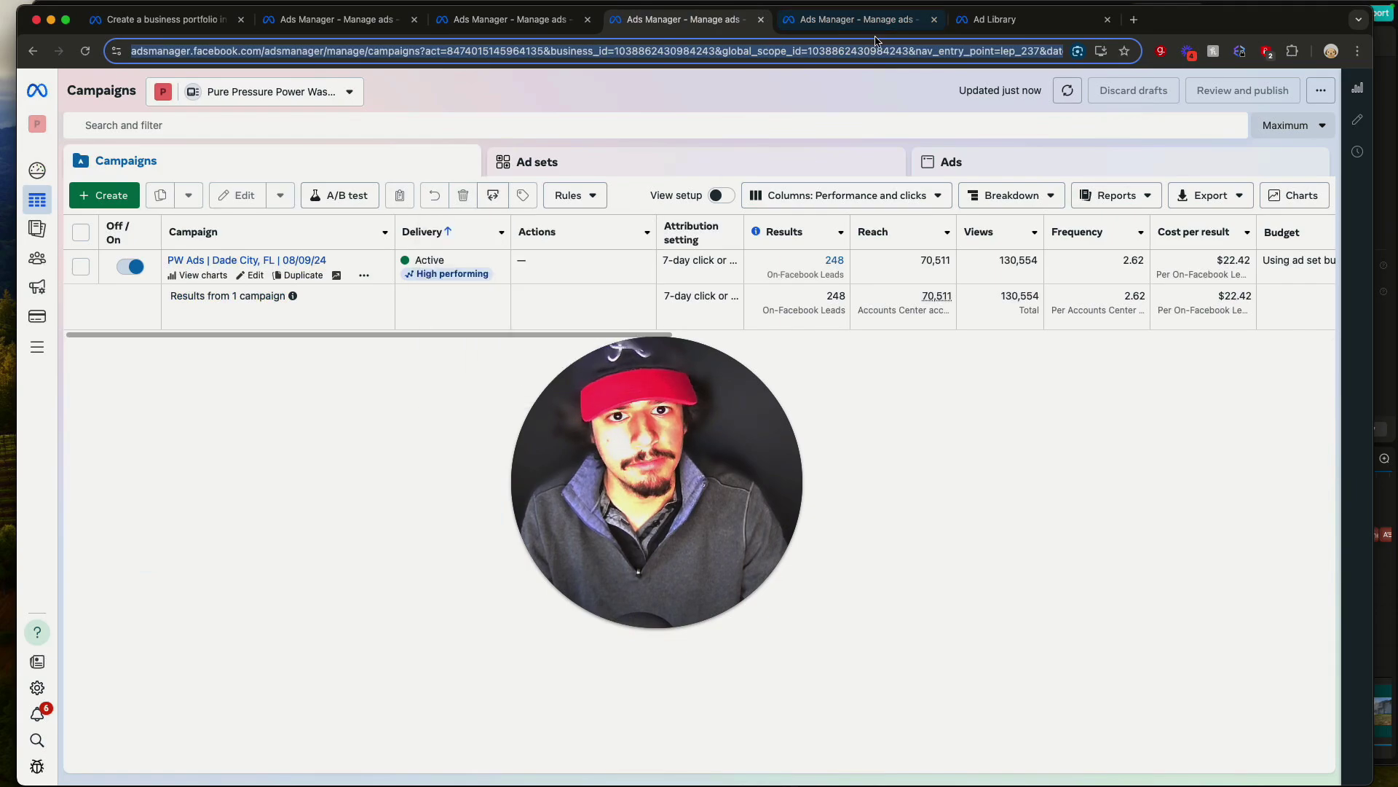
- Create a manual leads campaign with the Auction buying type and name it "oressure washinhg ads"
left_click(852, 20)
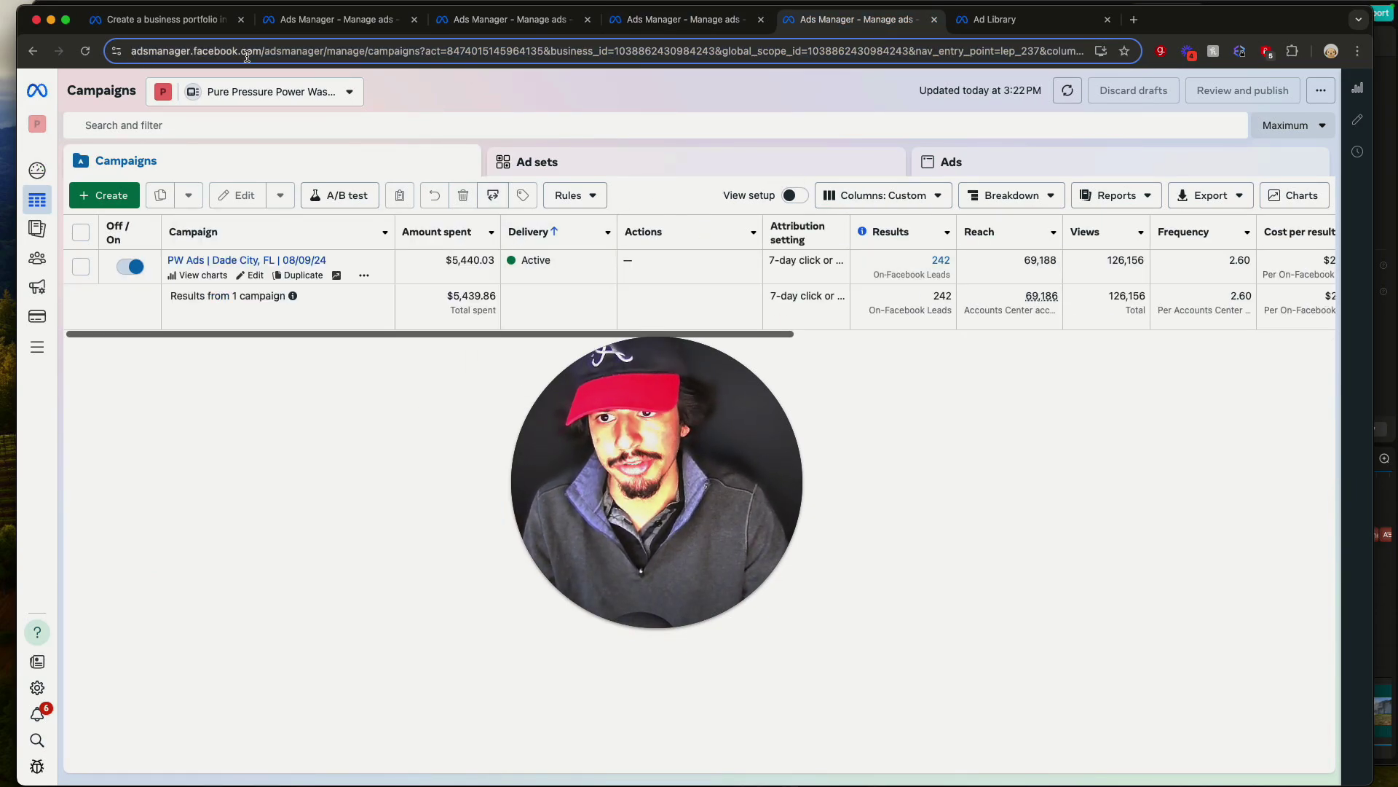
left_click(104, 195)
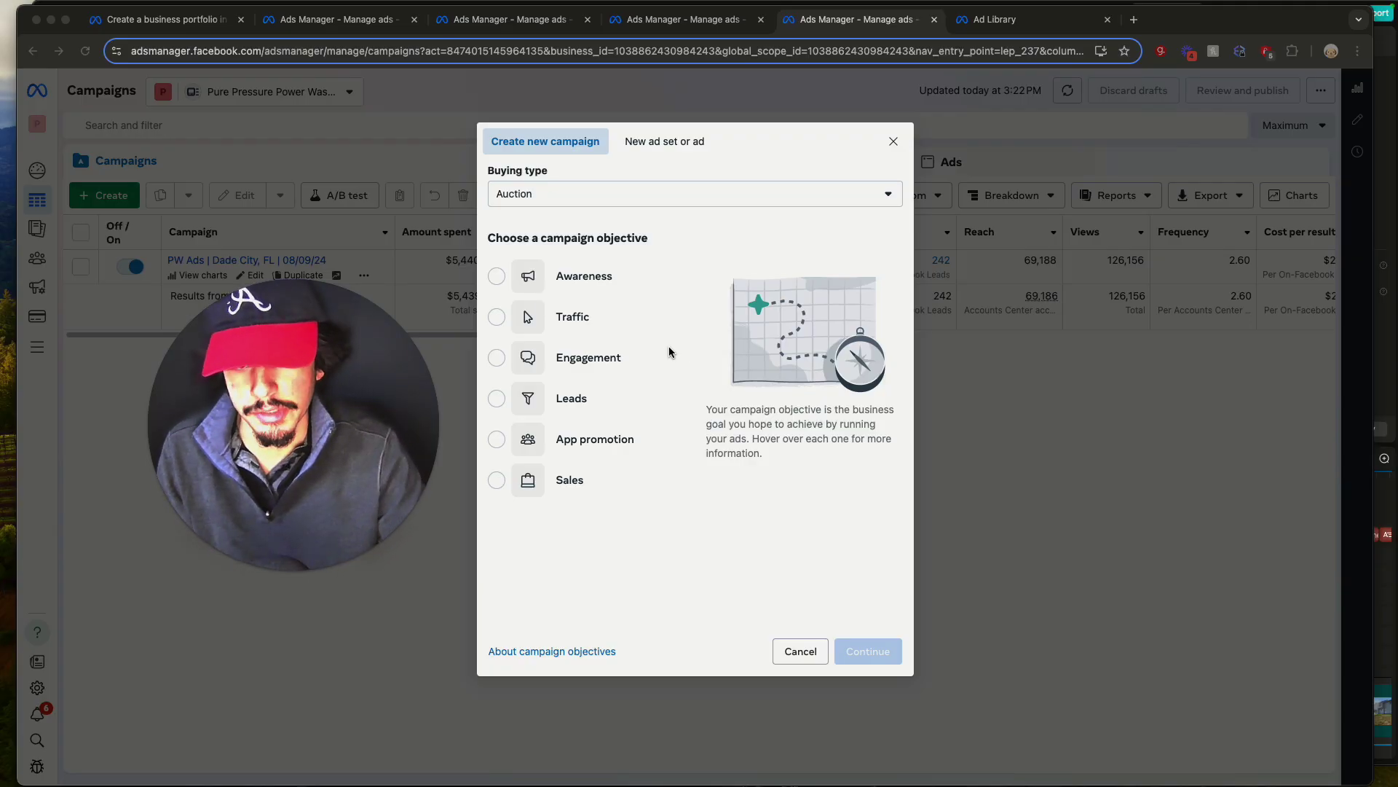
double_click(593, 401)
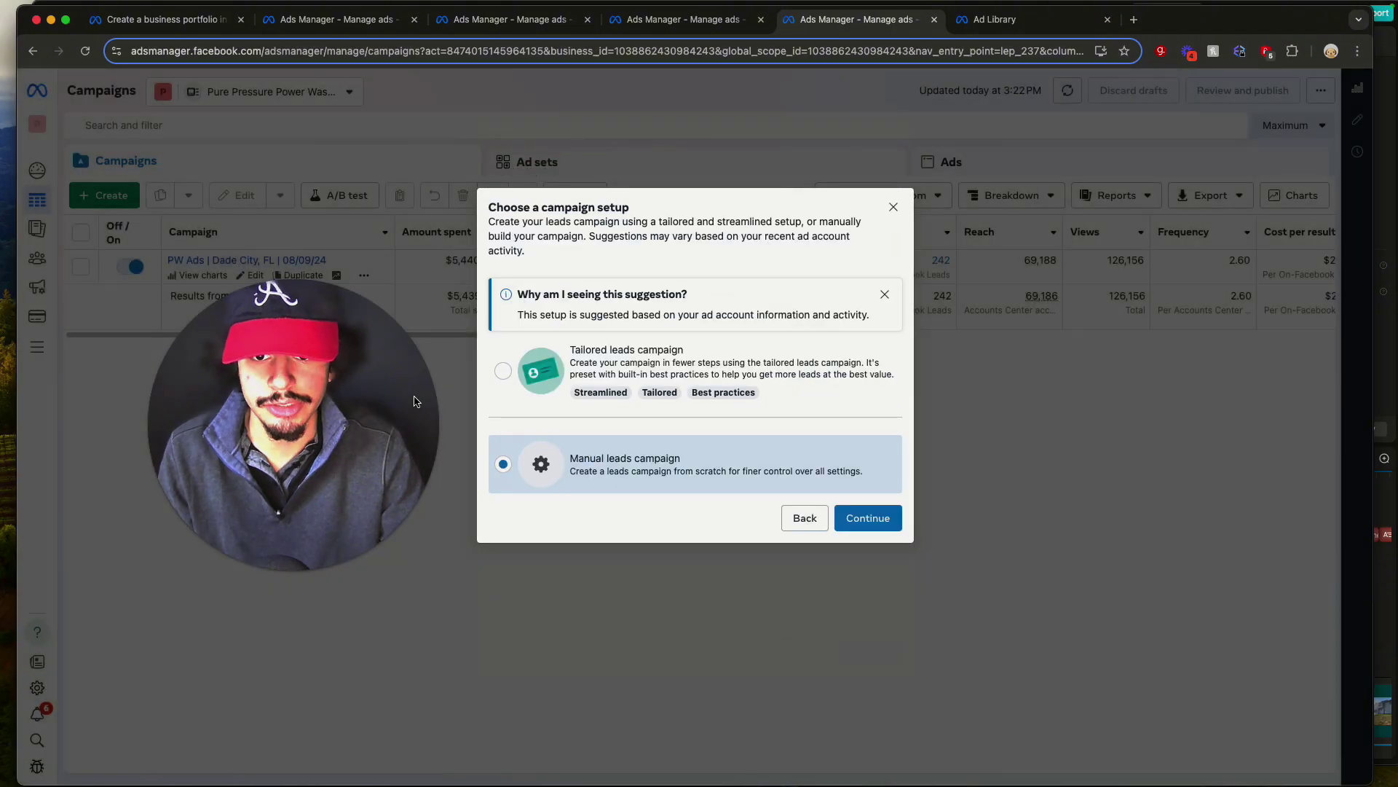
left_click(863, 518)
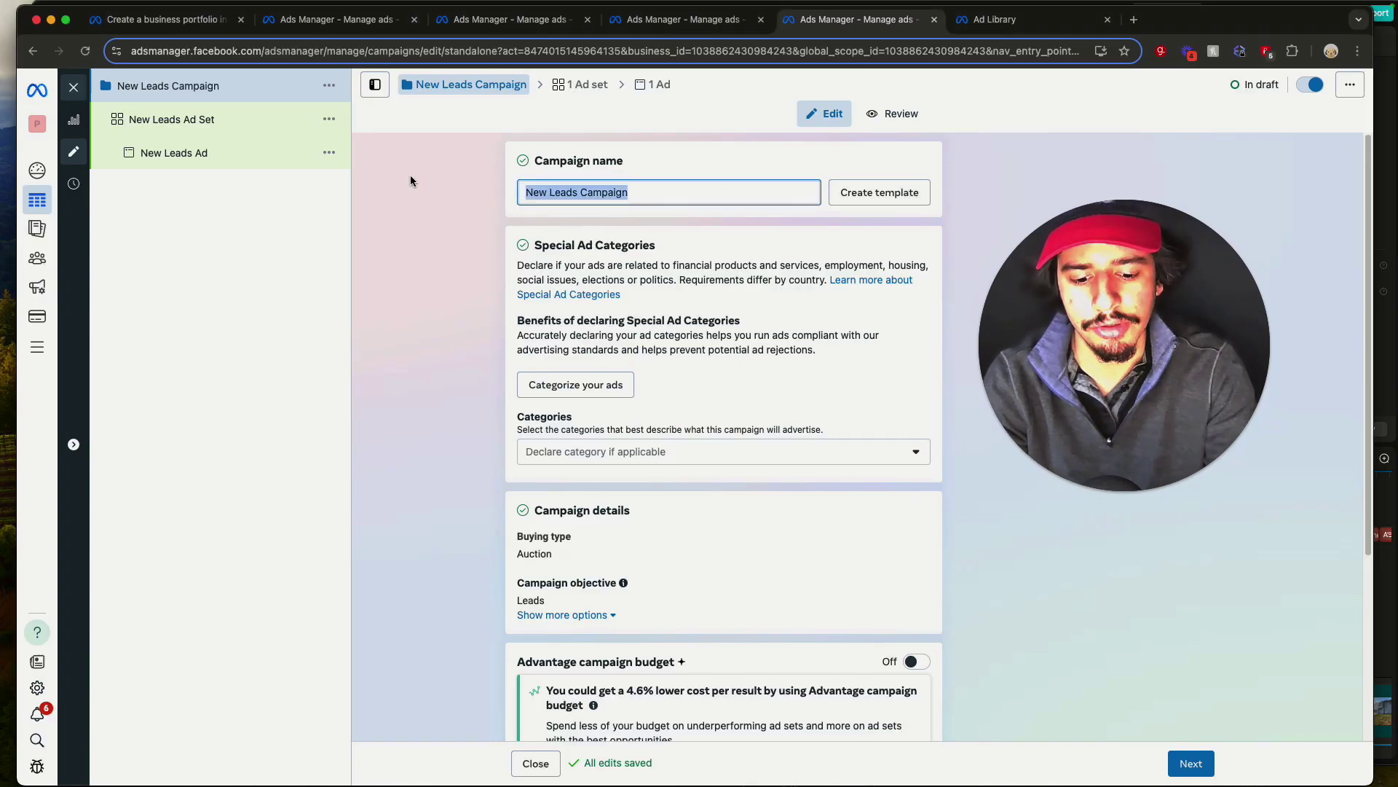
type("oressure washinhg ads")
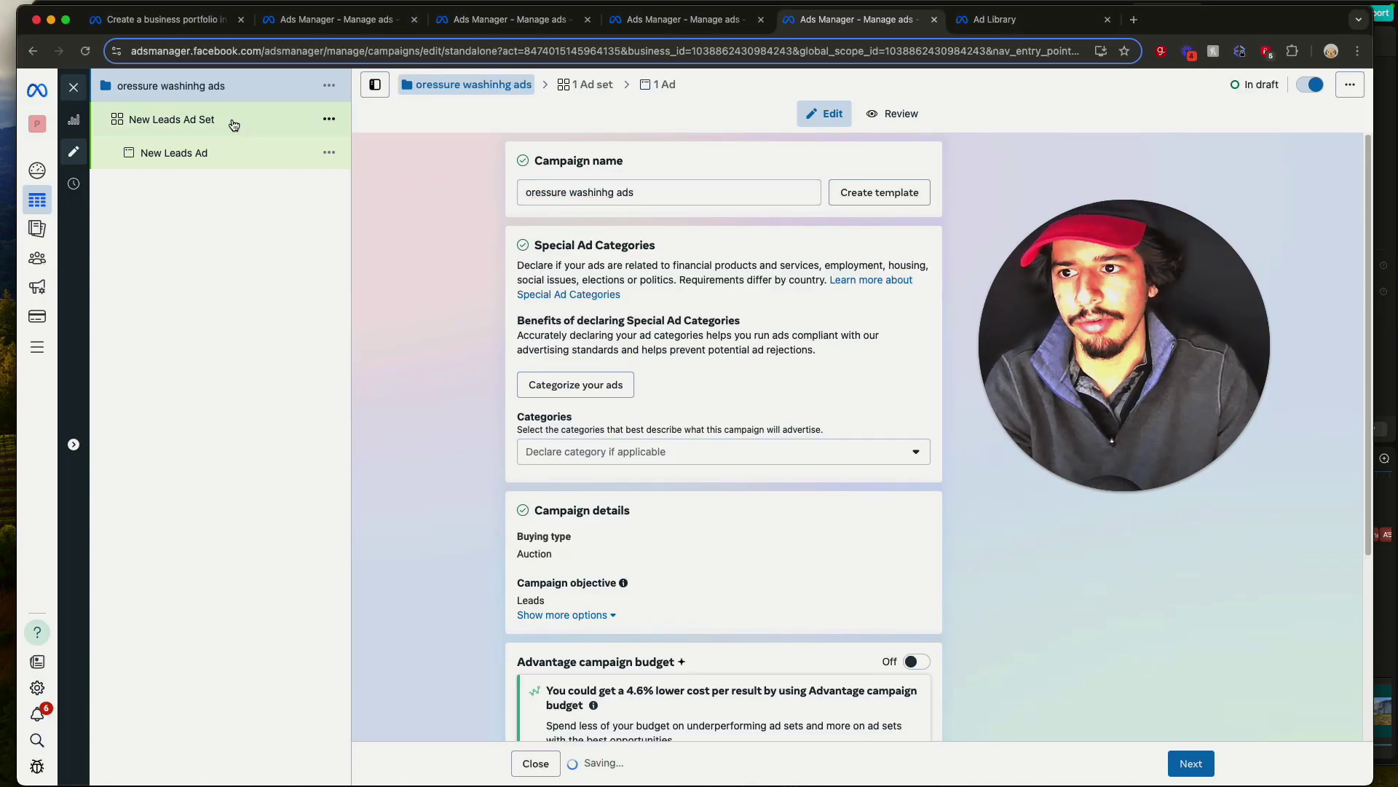
- Name the campaign's ad set "1" and set its conversion location to Messenger
left_click(277, 124)
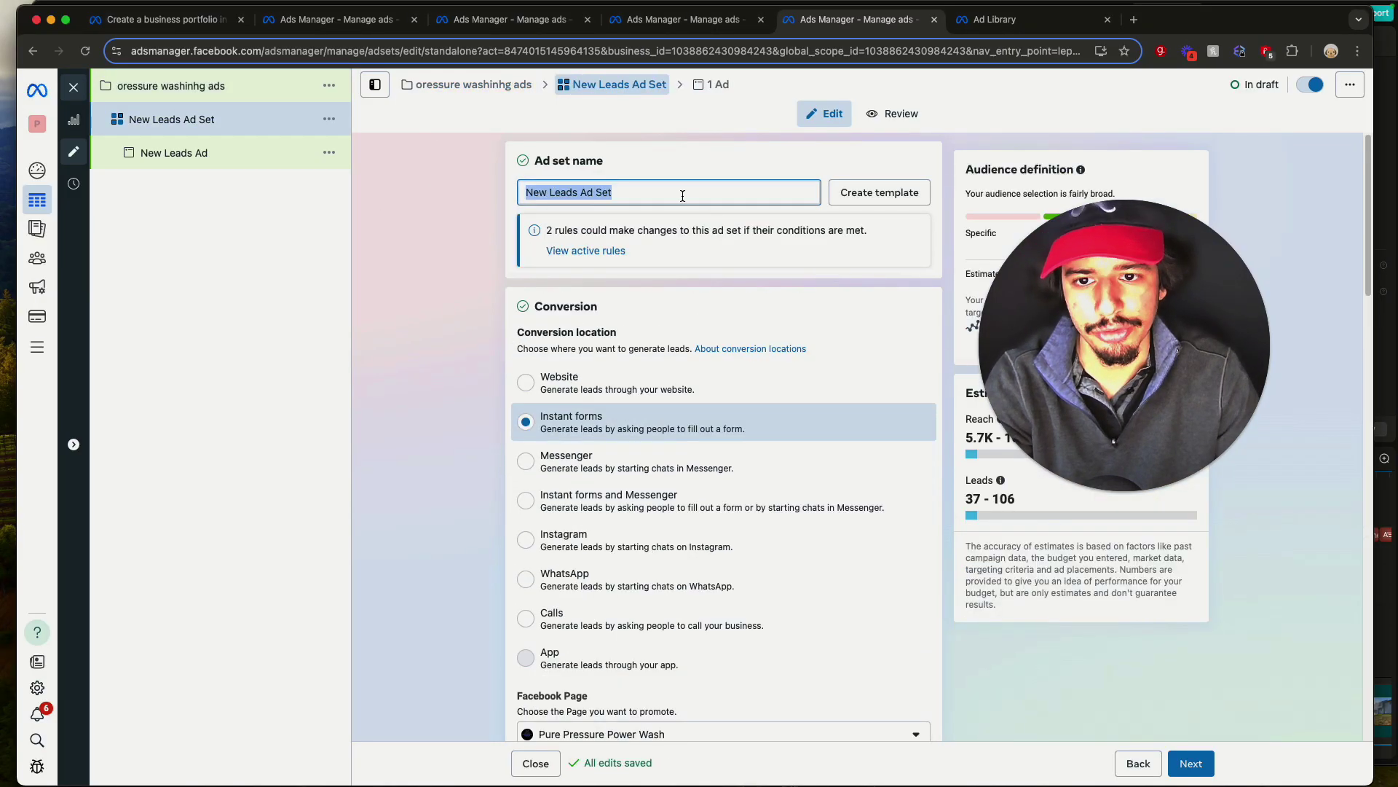
type("1")
scroll(724, 408, "down", 3)
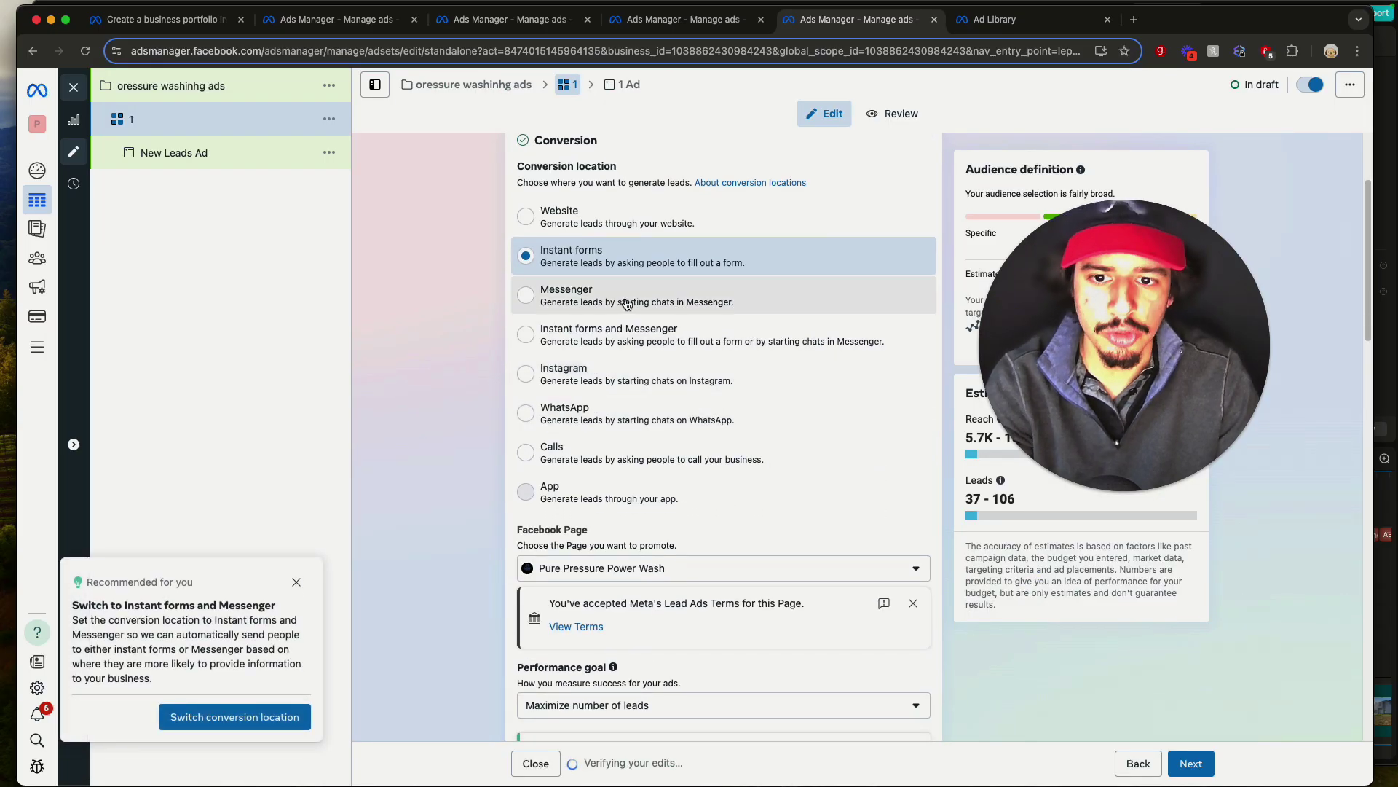
left_click(615, 305)
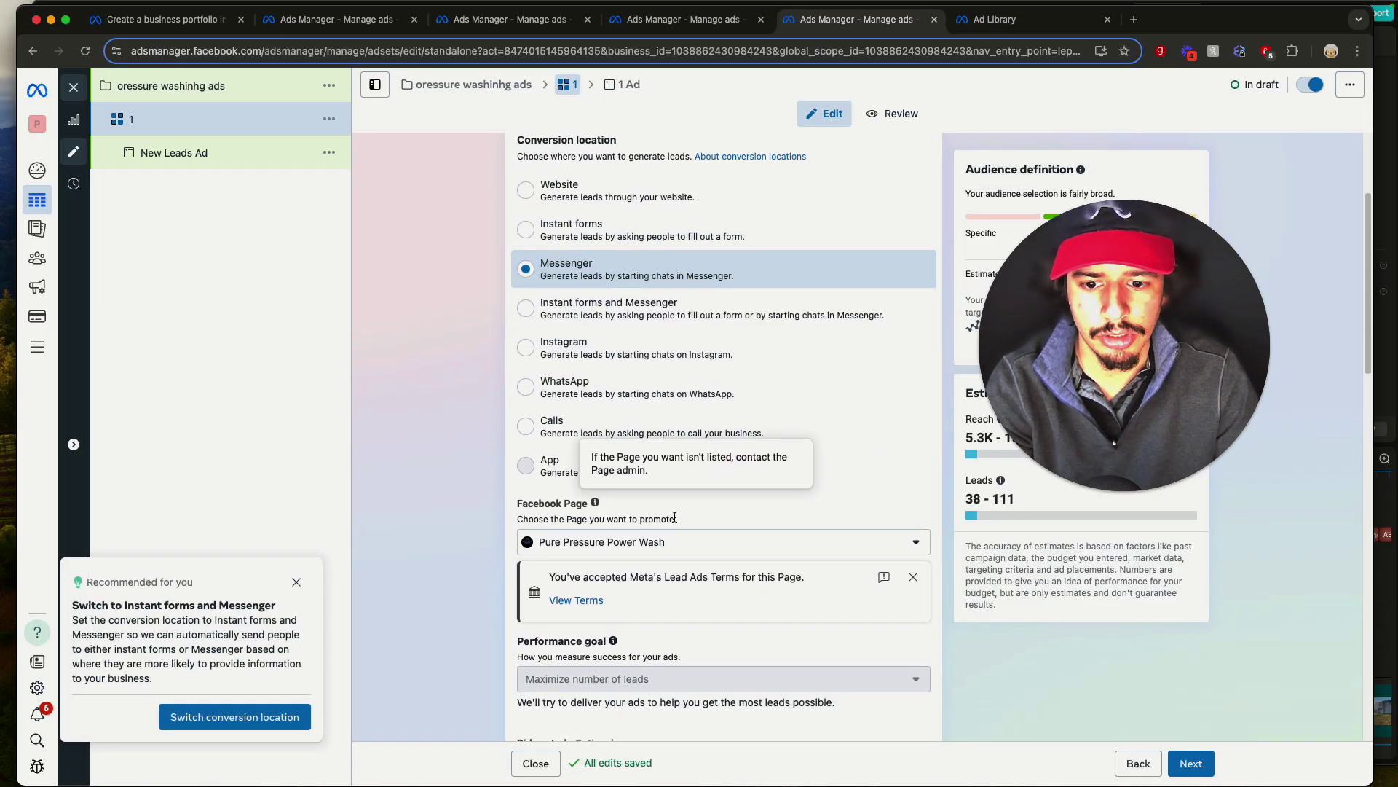
- Set the ad set's daily budget to $15
scroll(728, 549, "down", 5)
scroll(733, 547, "down", 1)
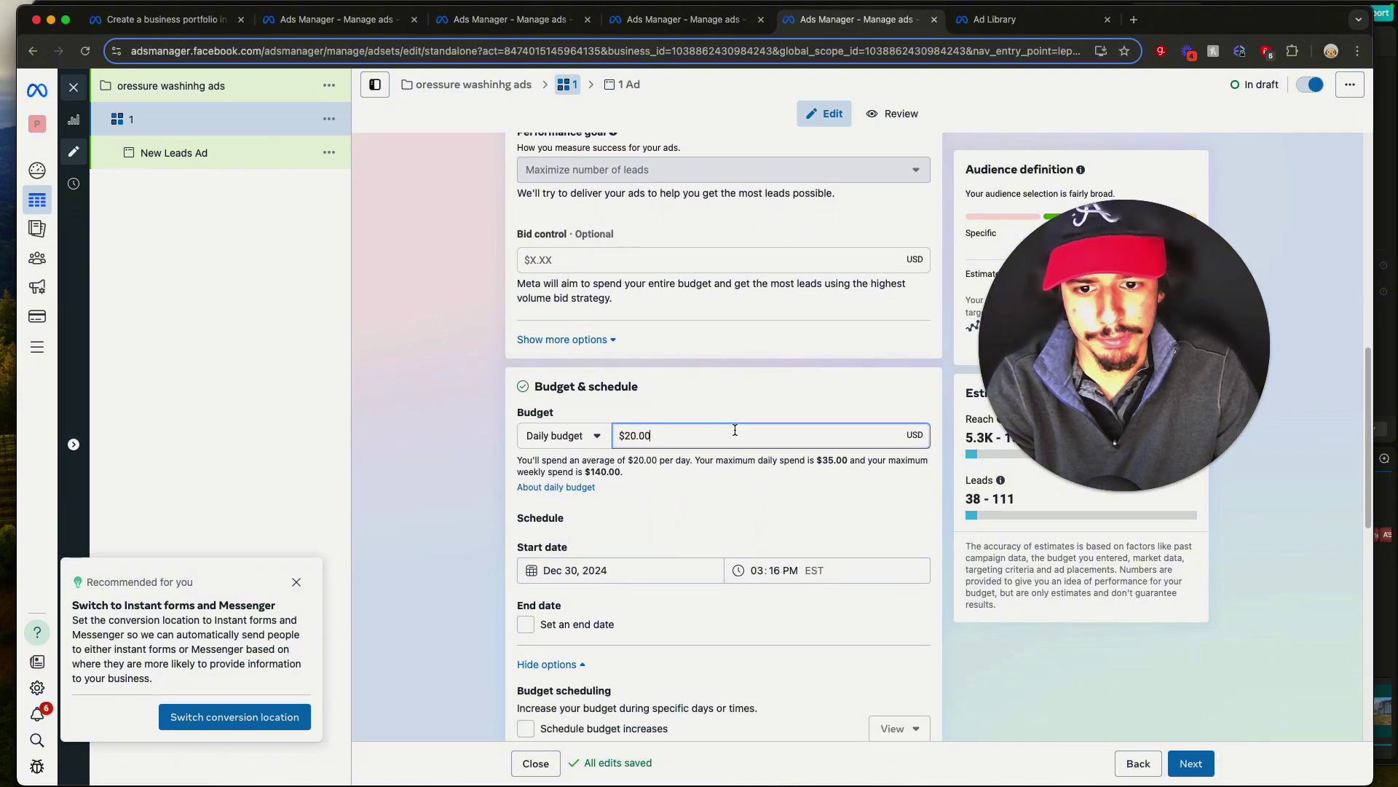
triple_click(646, 435)
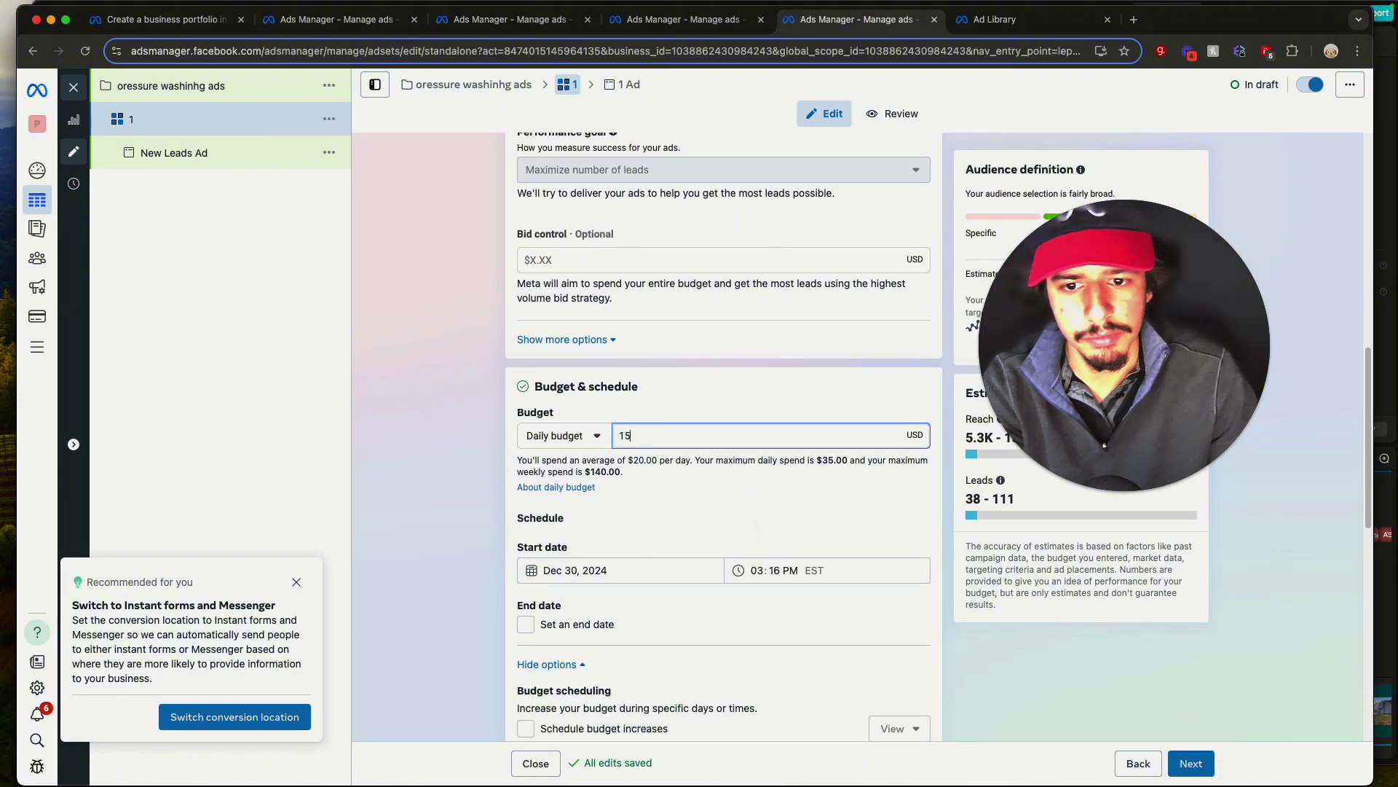
type("15")
left_click(702, 399)
- Change the ad set's target location from the whole country to Atlanta, Georgia
scroll(671, 465, "down", 8)
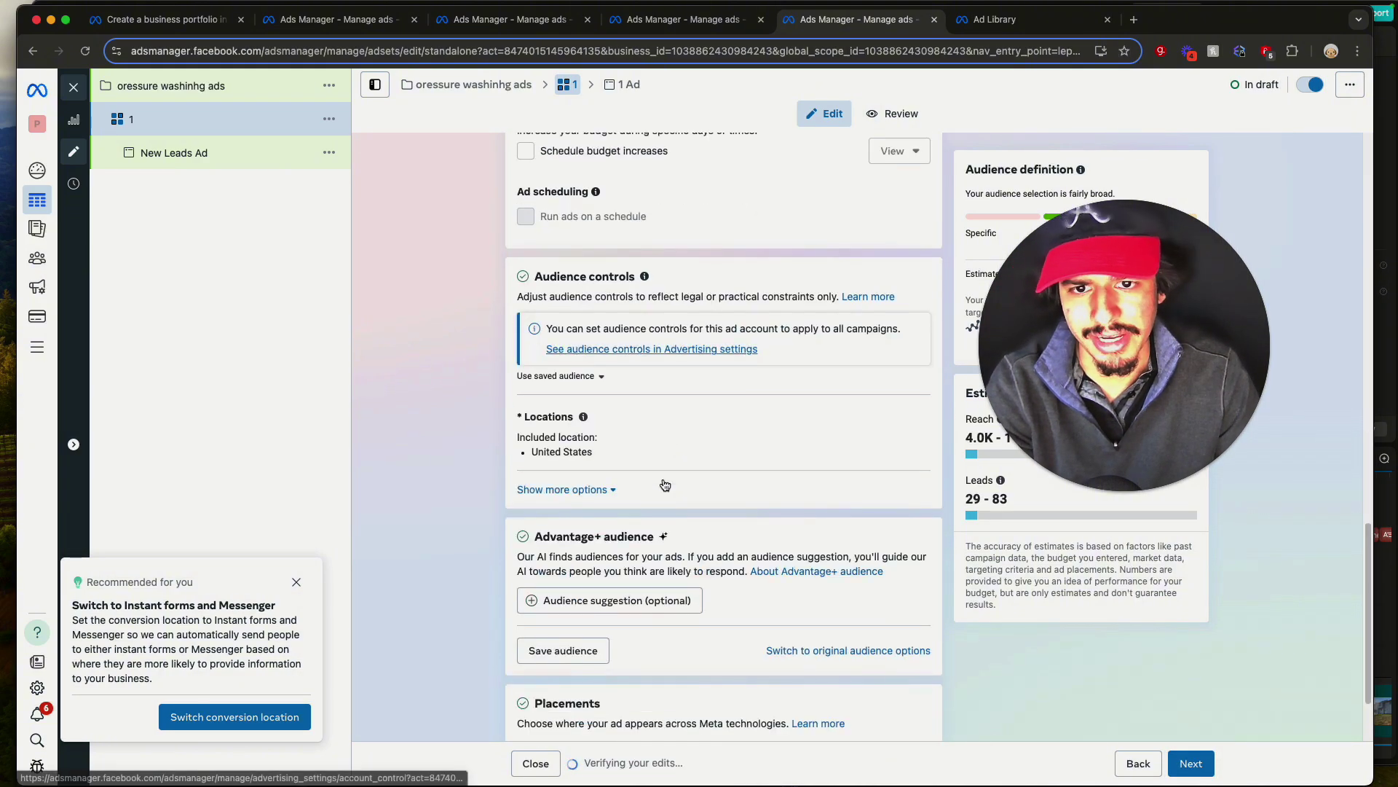
scroll(656, 477, "down", 2)
left_click(683, 372)
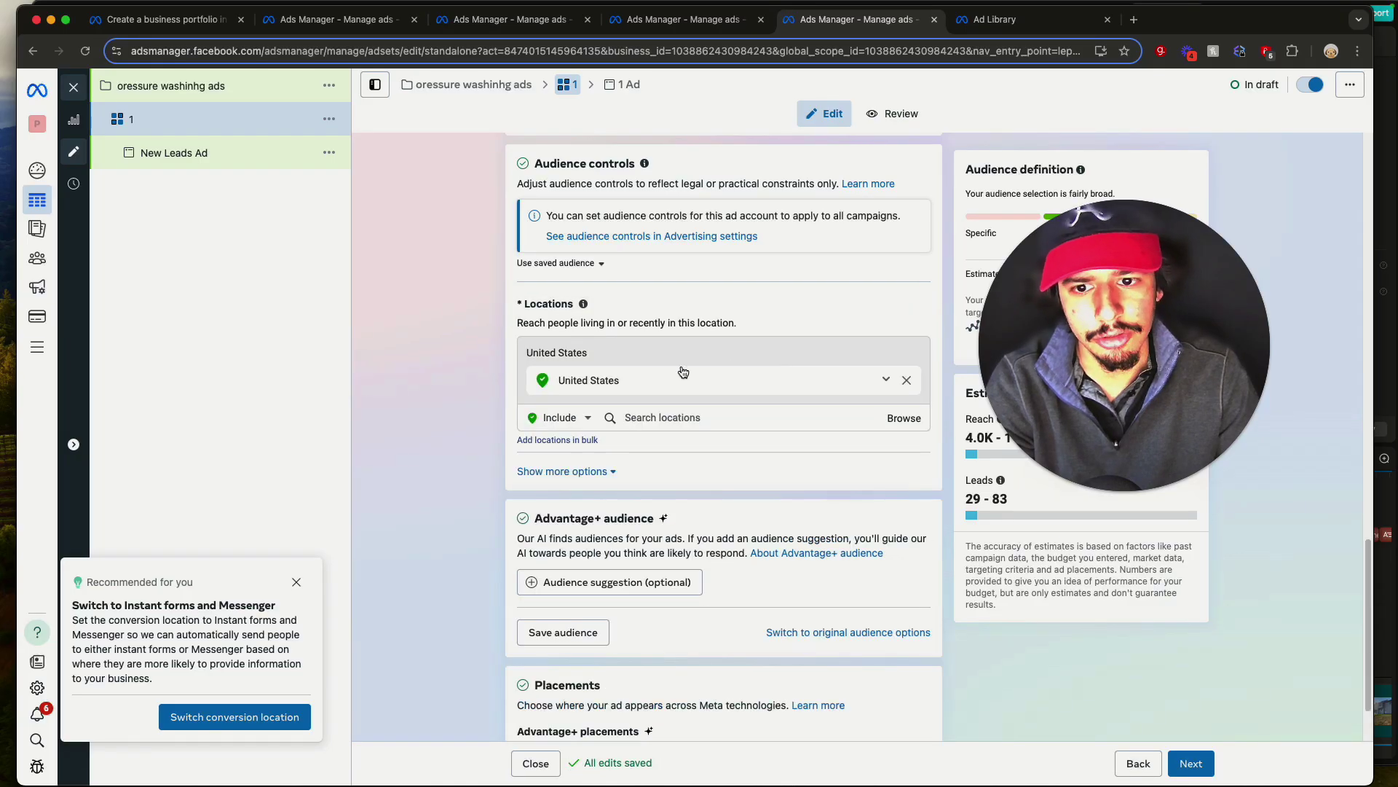
left_click(711, 417)
type("atla")
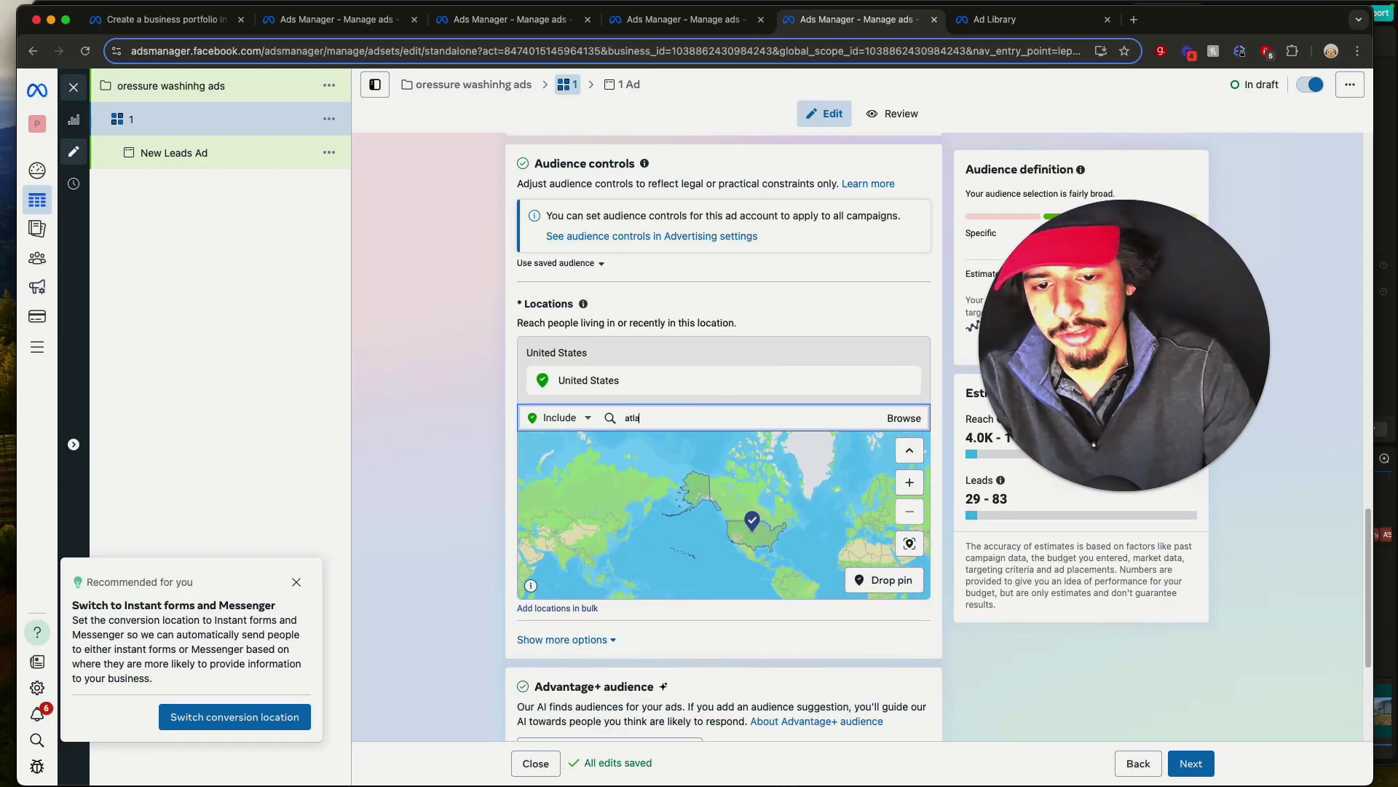
left_click(747, 444)
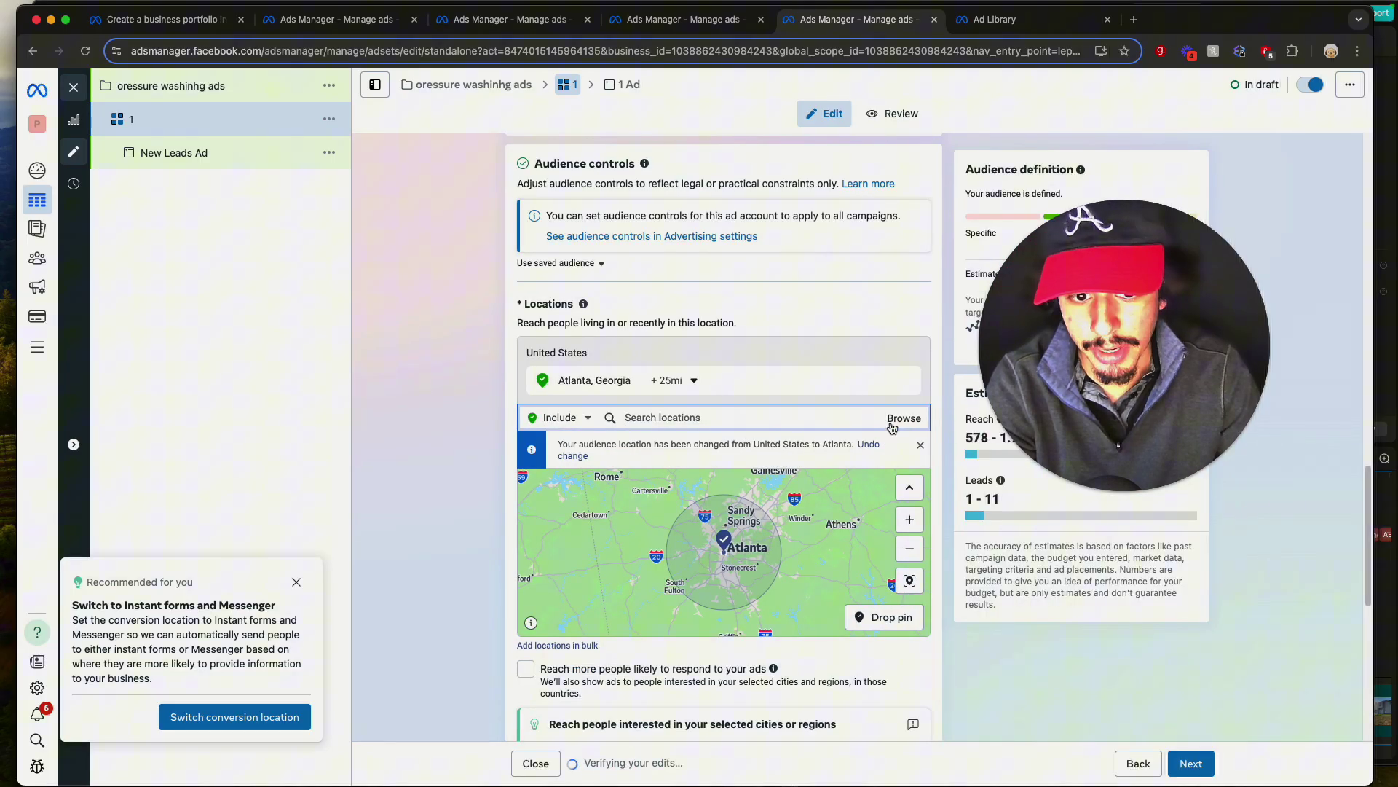
left_click(690, 381)
left_click(499, 502)
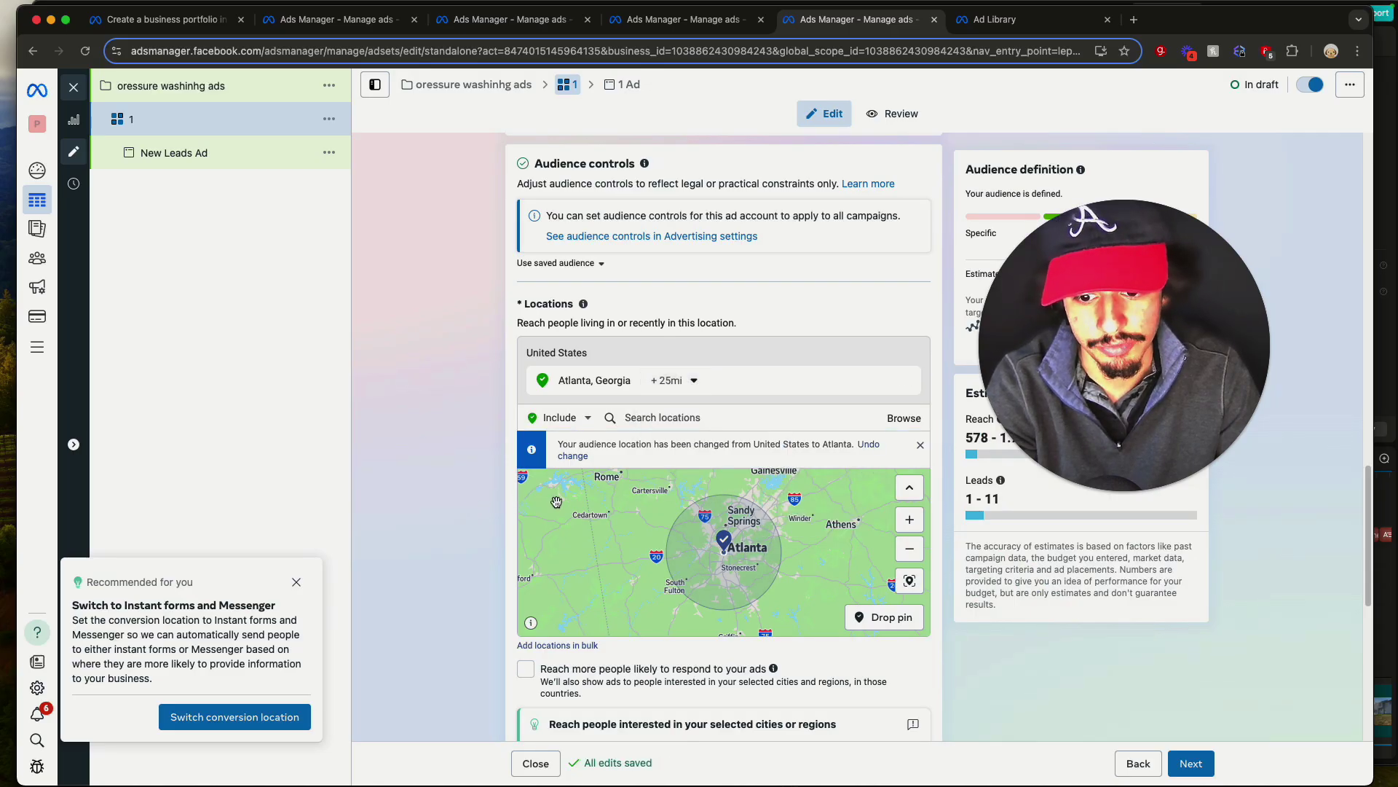
- Add an audience suggestion limiting the Advantage+ audience age range to 35 to 55
scroll(638, 487, "down", 8)
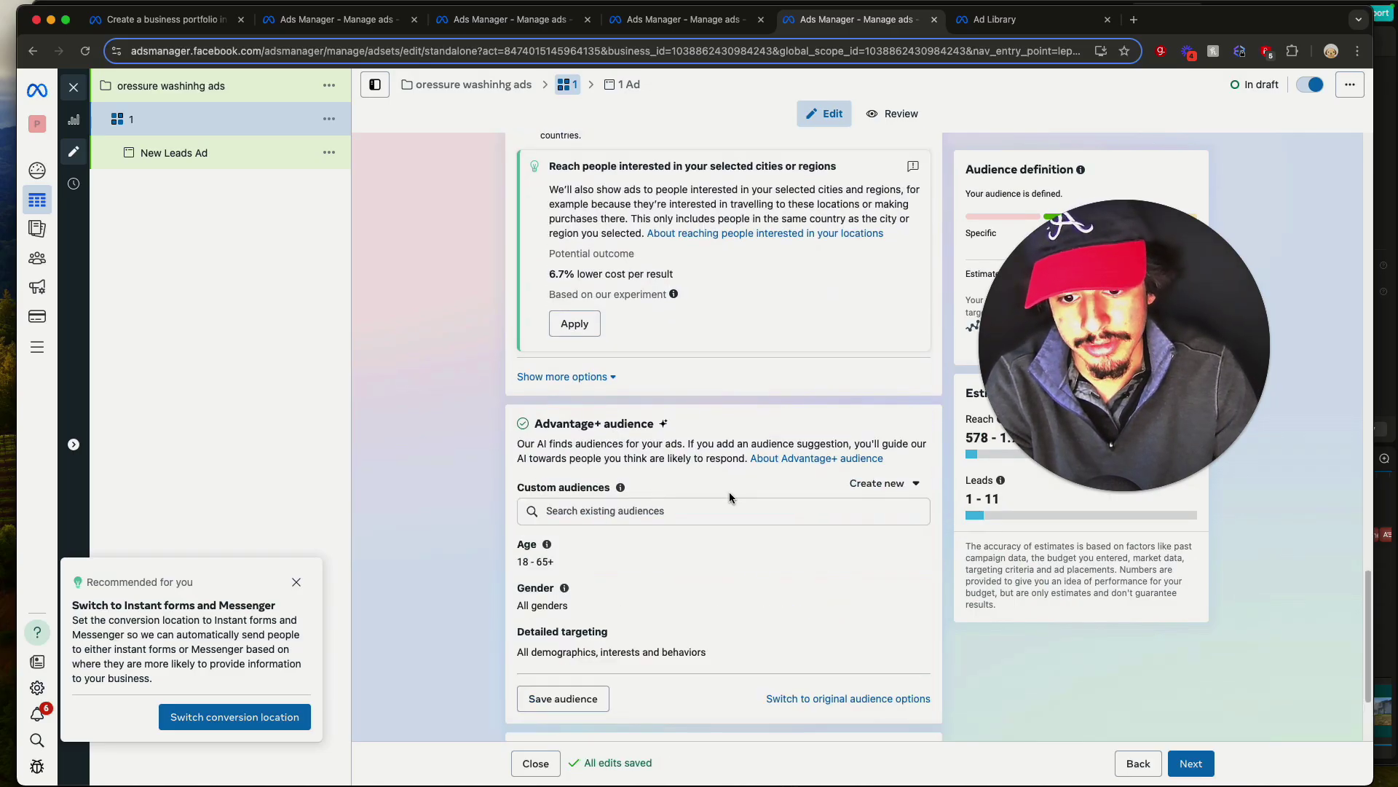
scroll(730, 495, "down", 1)
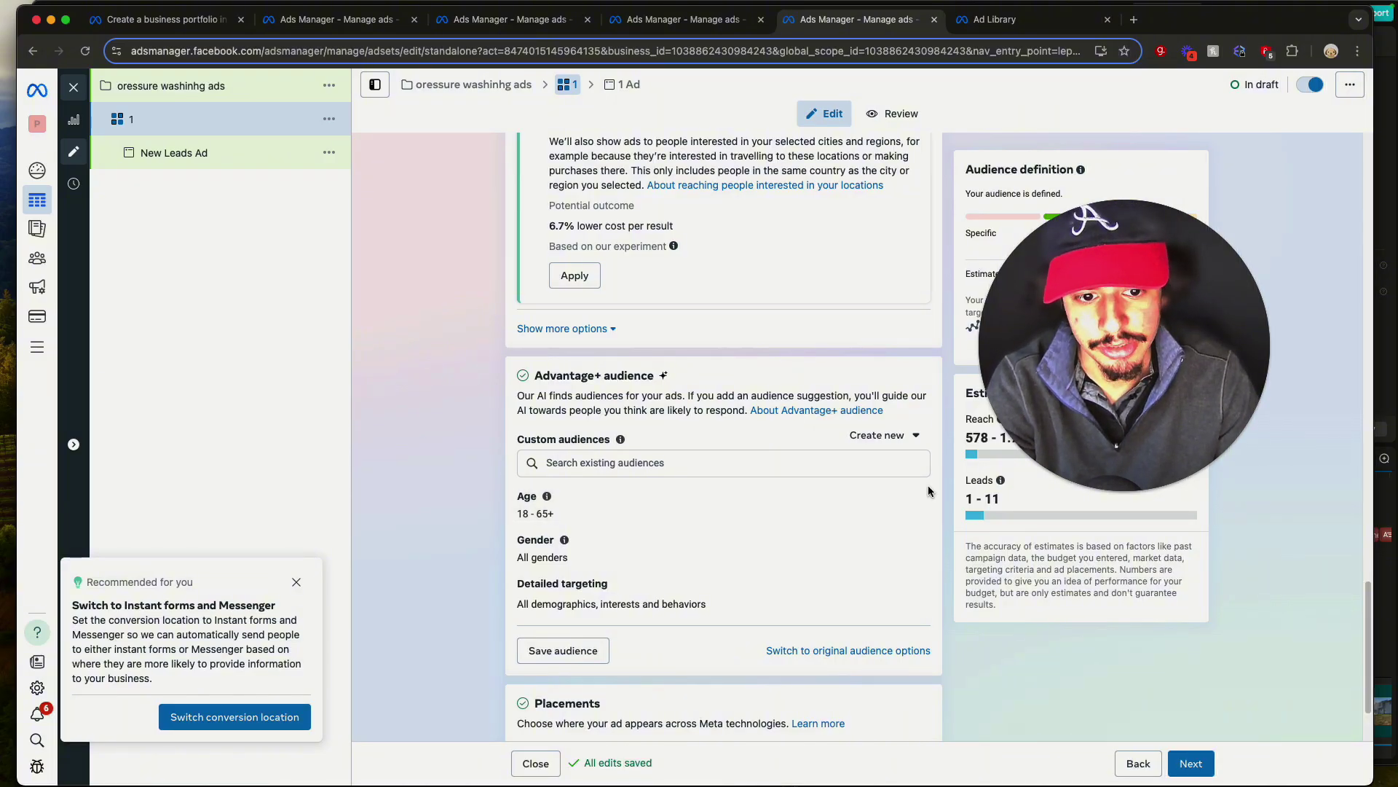
left_click(909, 496)
left_click(583, 529)
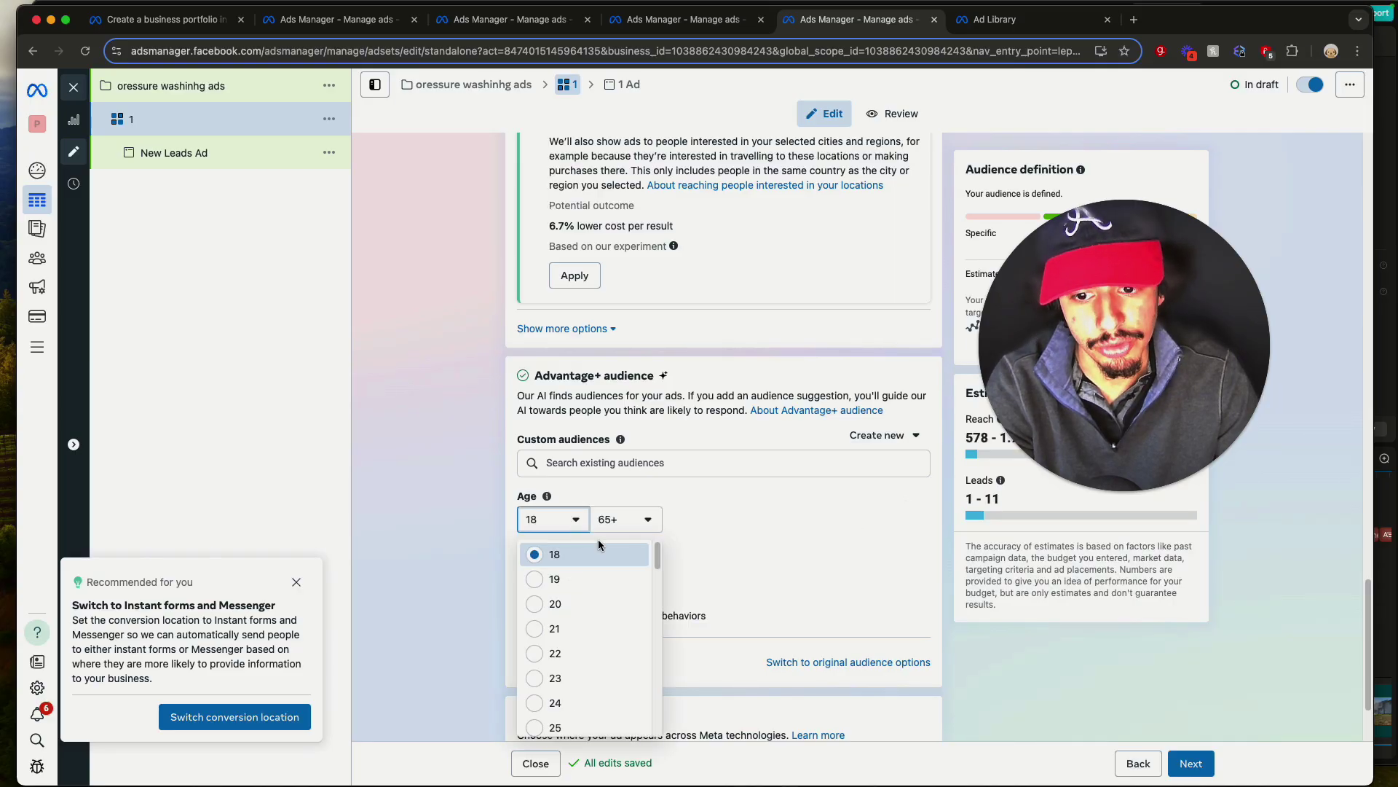
scroll(594, 604, "down", 5)
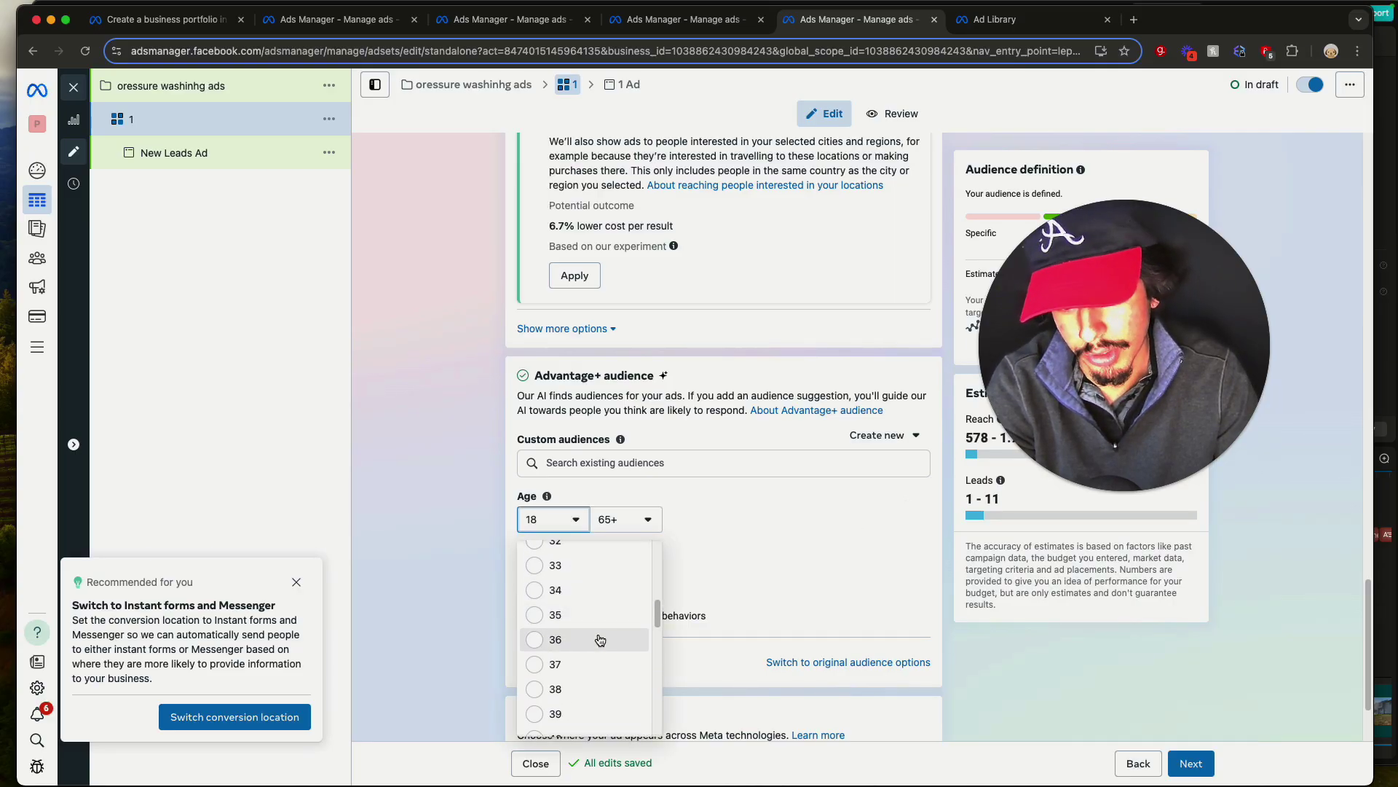
left_click(594, 612)
left_click(628, 518)
scroll(674, 659, "up", 2)
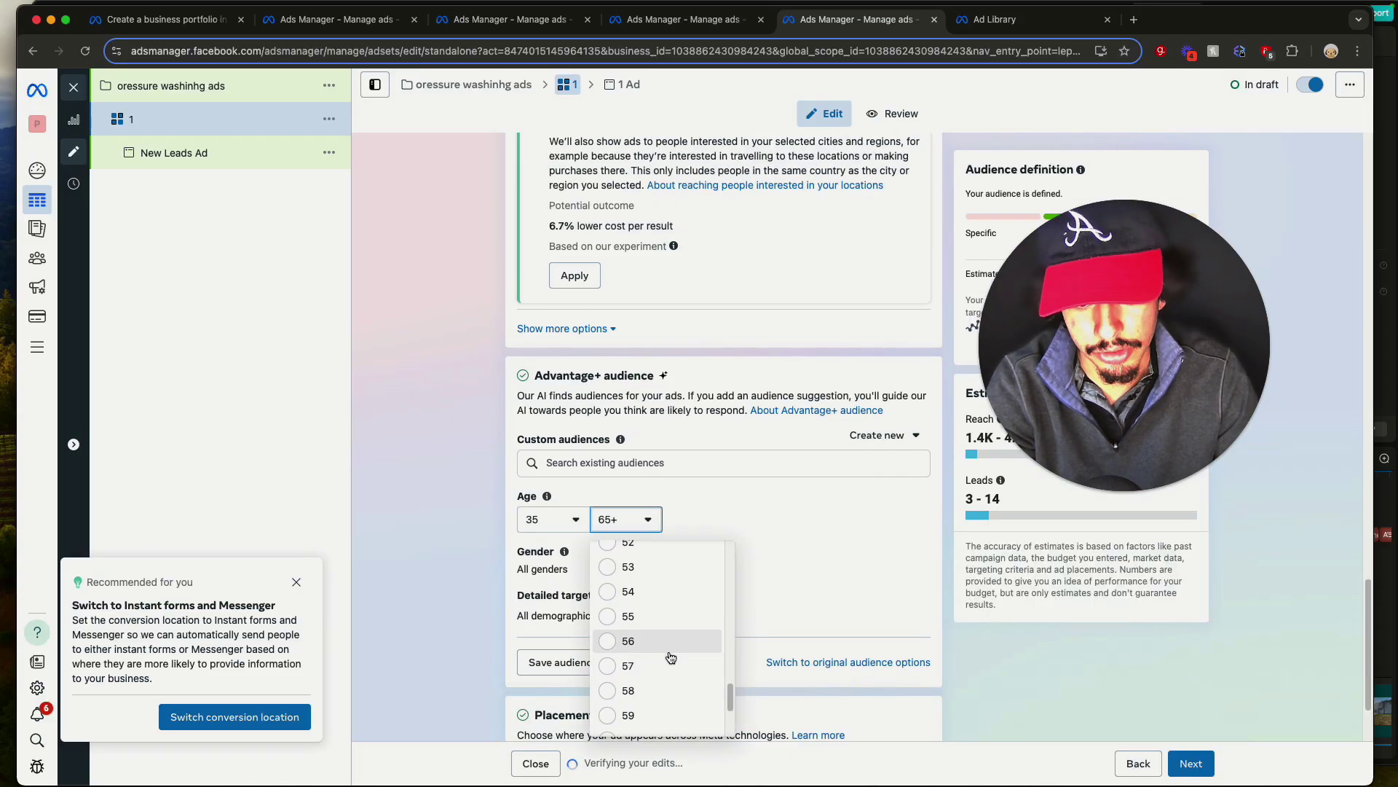
left_click(672, 625)
- Switch the ad set to manual placements and exclude the Audience Network, Messenger and Instagram platforms
scroll(671, 625, "down", 2)
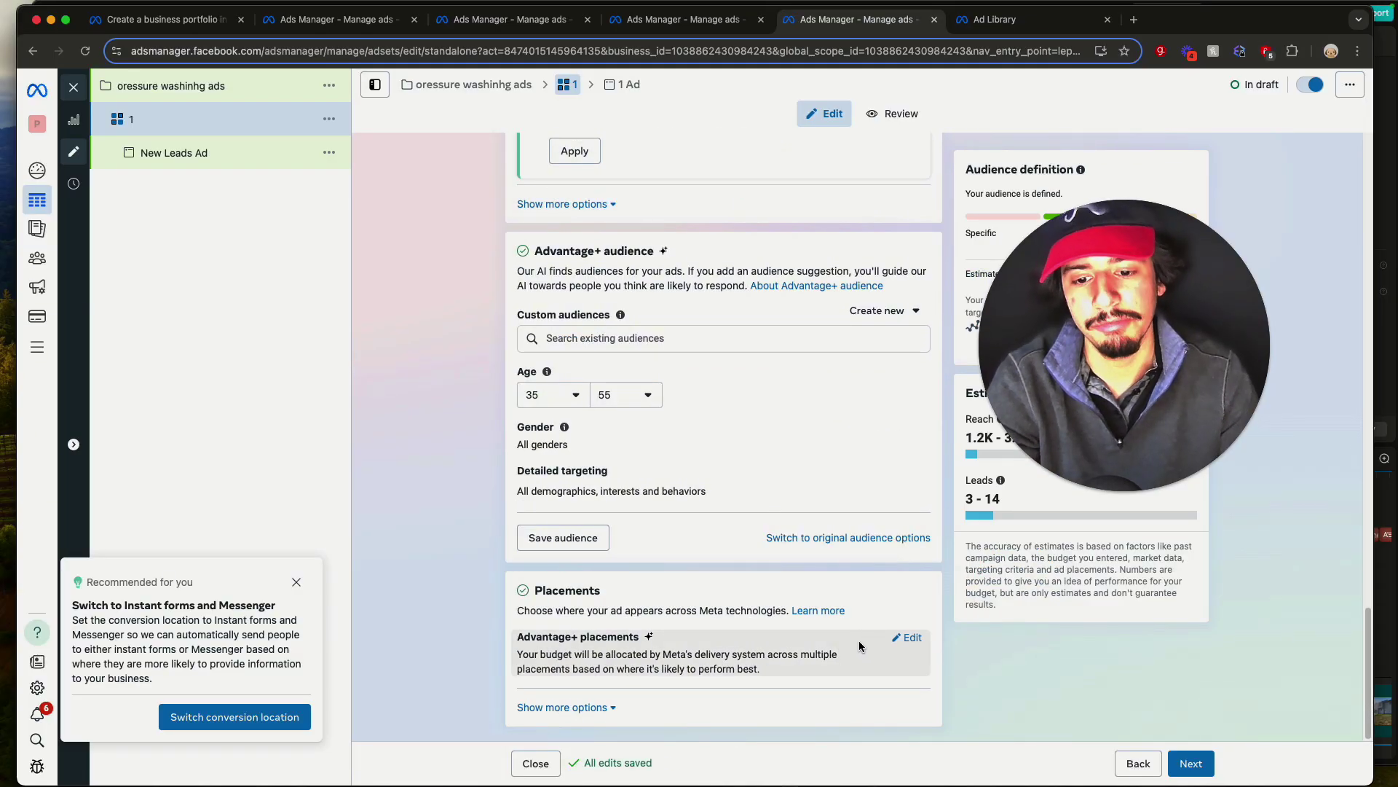
left_click(910, 638)
scroll(690, 623, "down", 1)
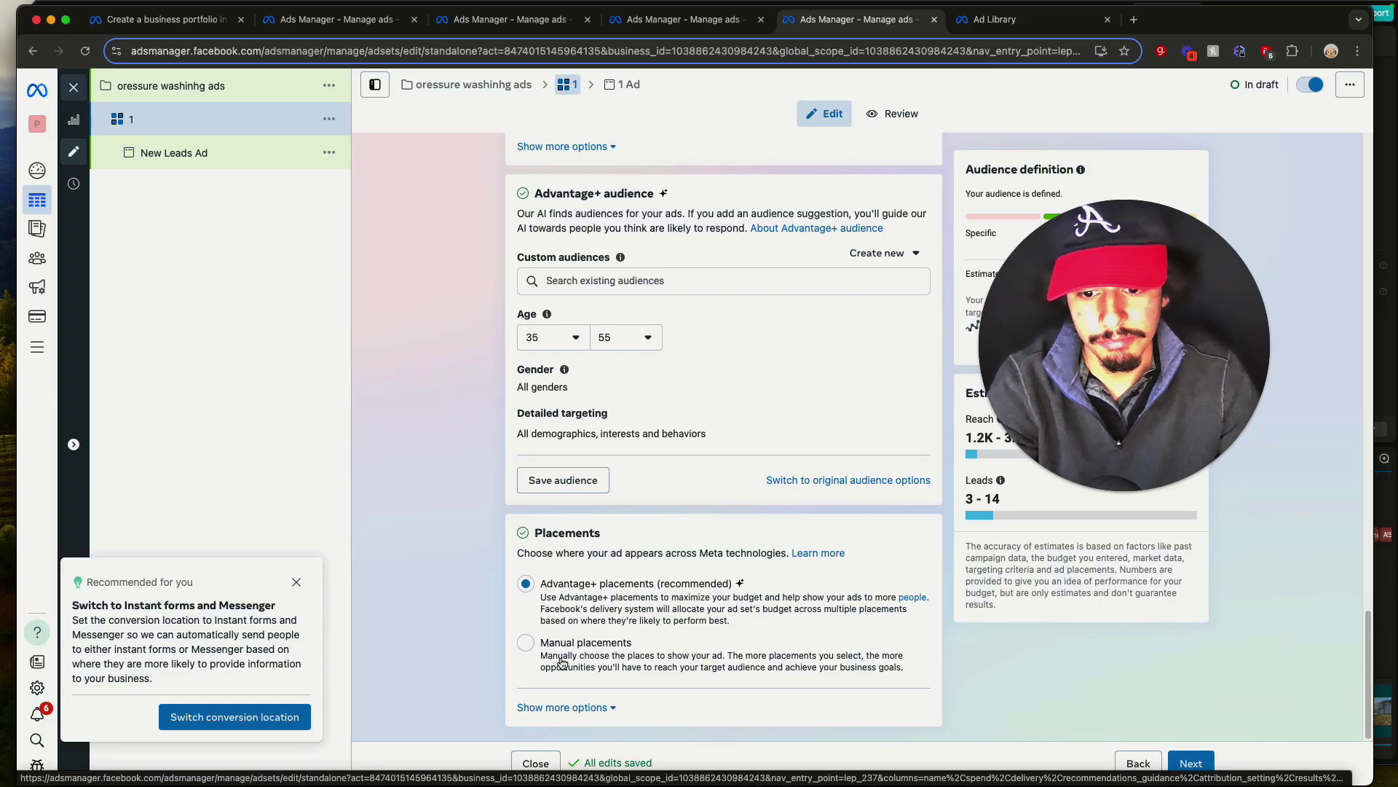
left_click(526, 644)
scroll(692, 549, "down", 5)
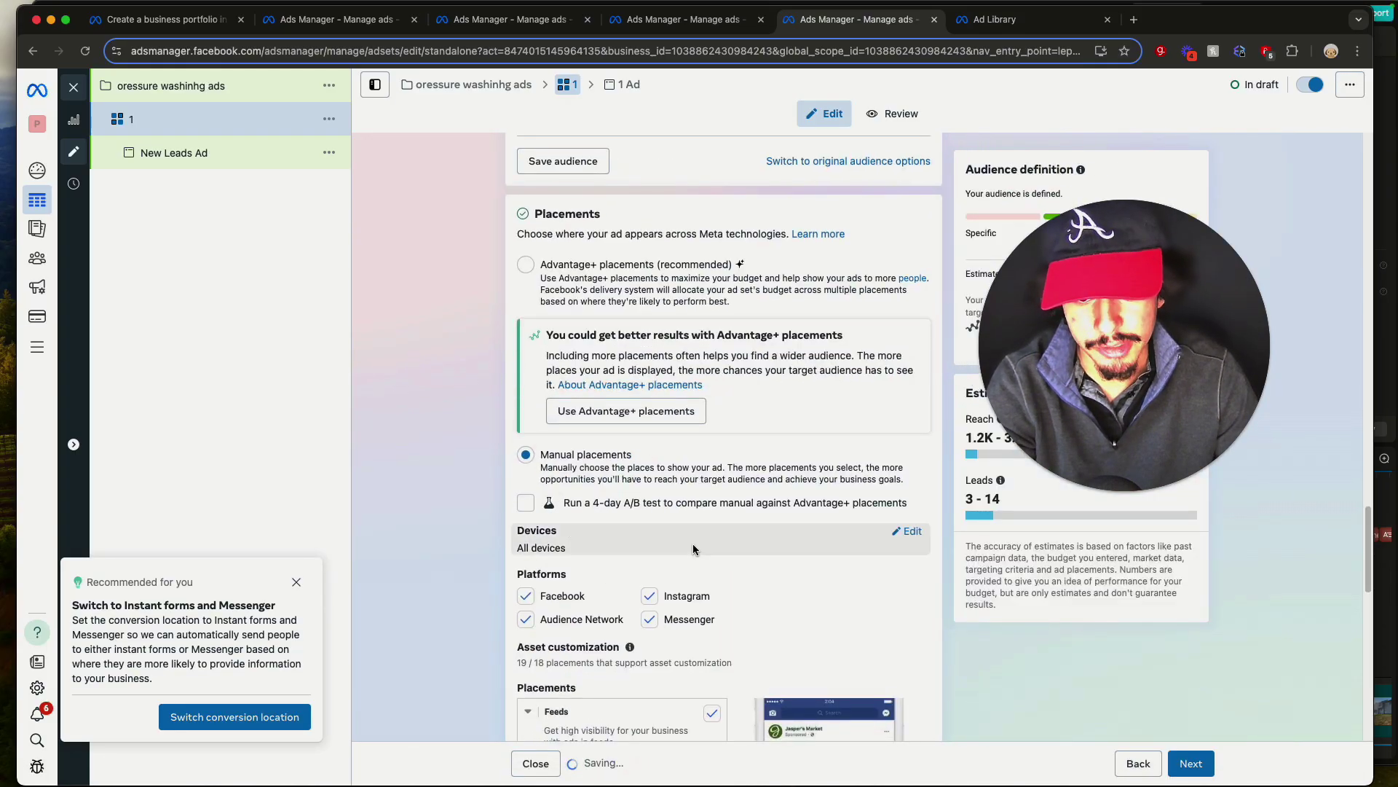
scroll(692, 549, "down", 4)
left_click(526, 372)
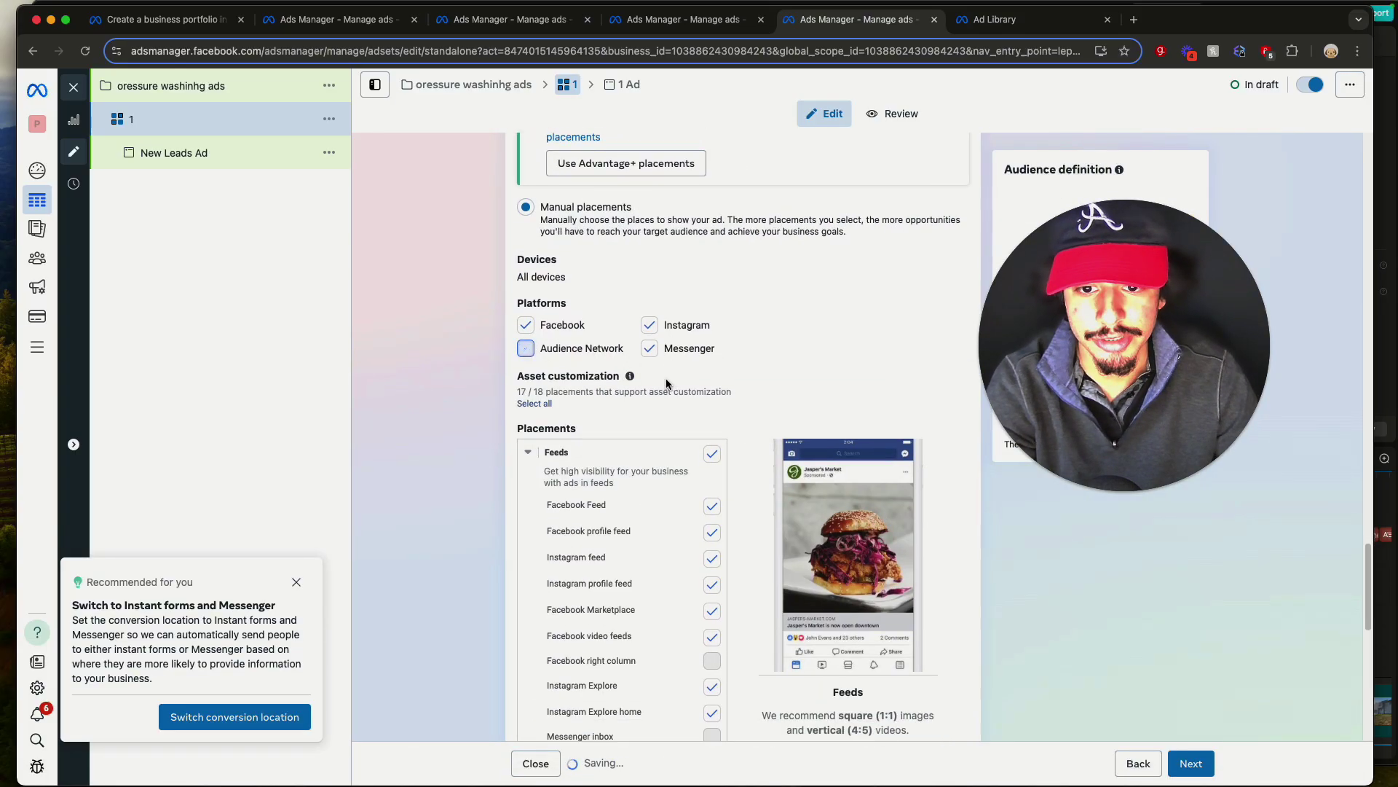
left_click(647, 356)
left_click(649, 371)
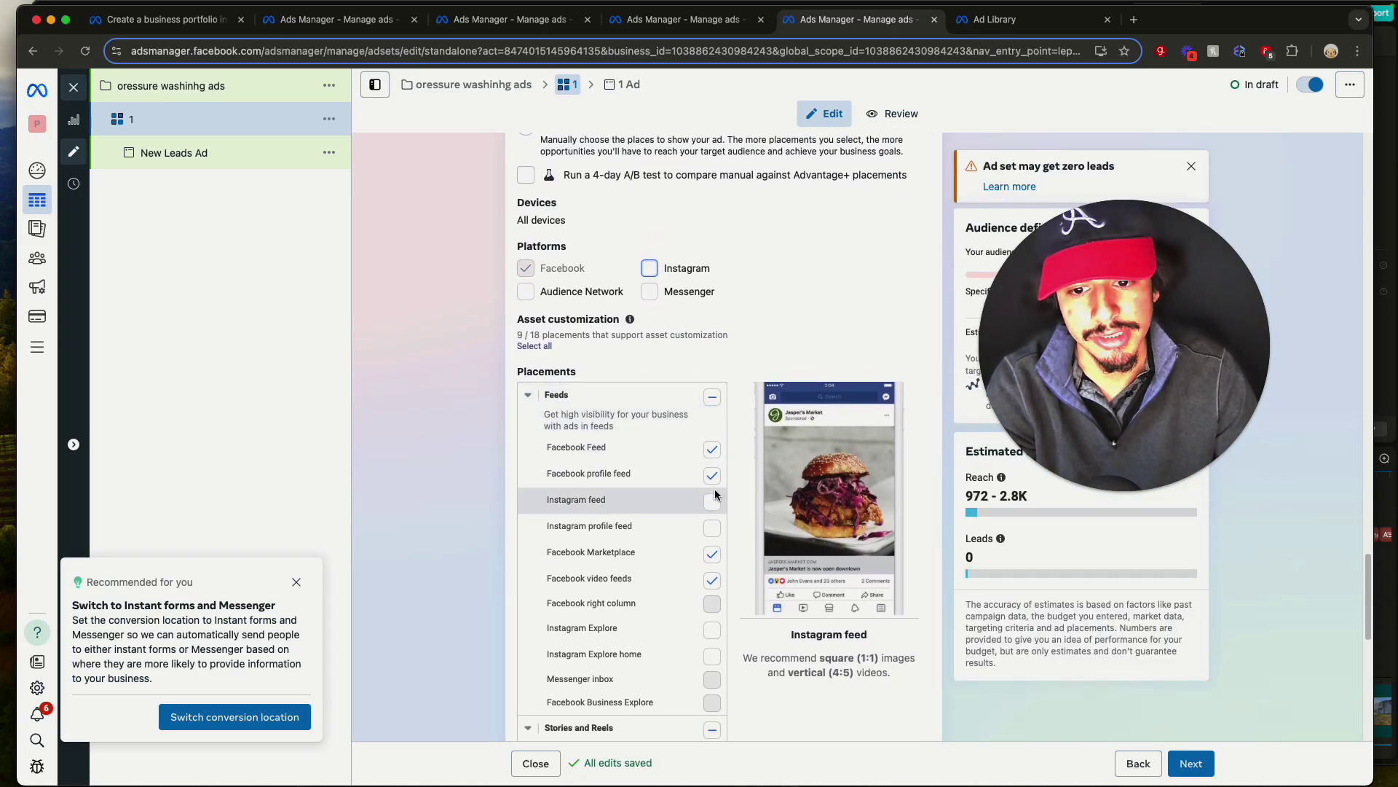
- Exclude Facebook profile feed, Facebook Marketplace and Facebook video feeds from the feed placements
left_click(711, 476)
left_click(712, 554)
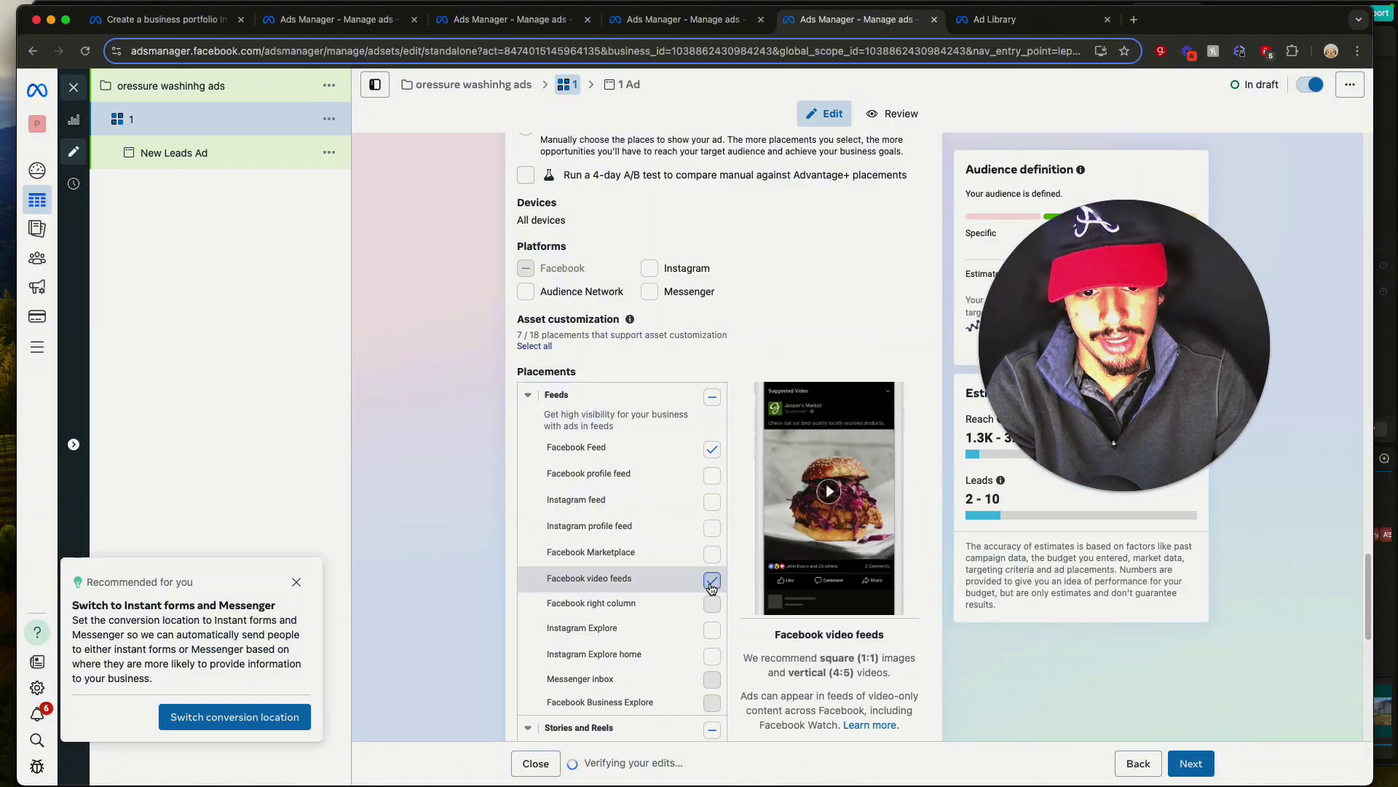
left_click(710, 576)
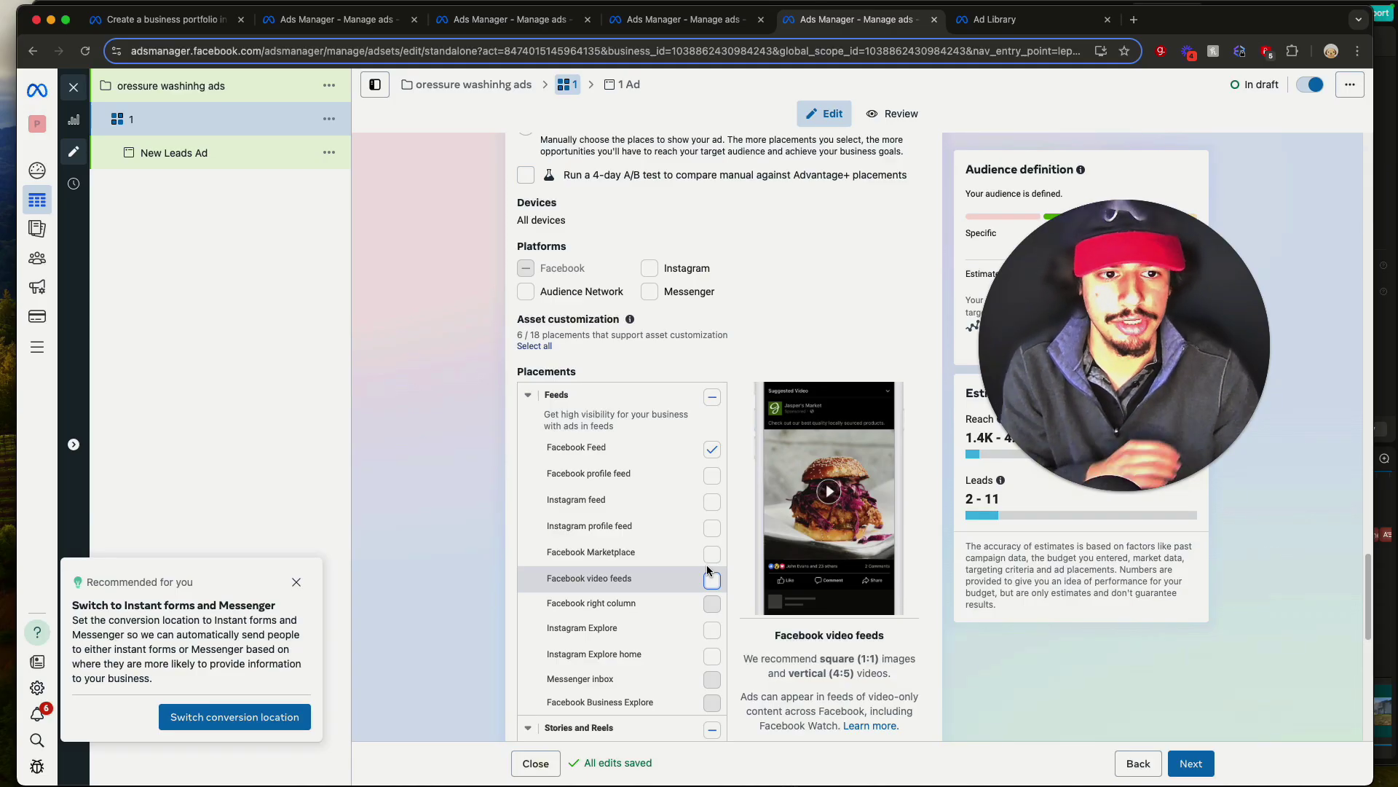
- Exclude all Stories and Reels, in-stream ads and search results placements, keeping only Facebook Feed
scroll(699, 495, "down", 3)
left_click(713, 495)
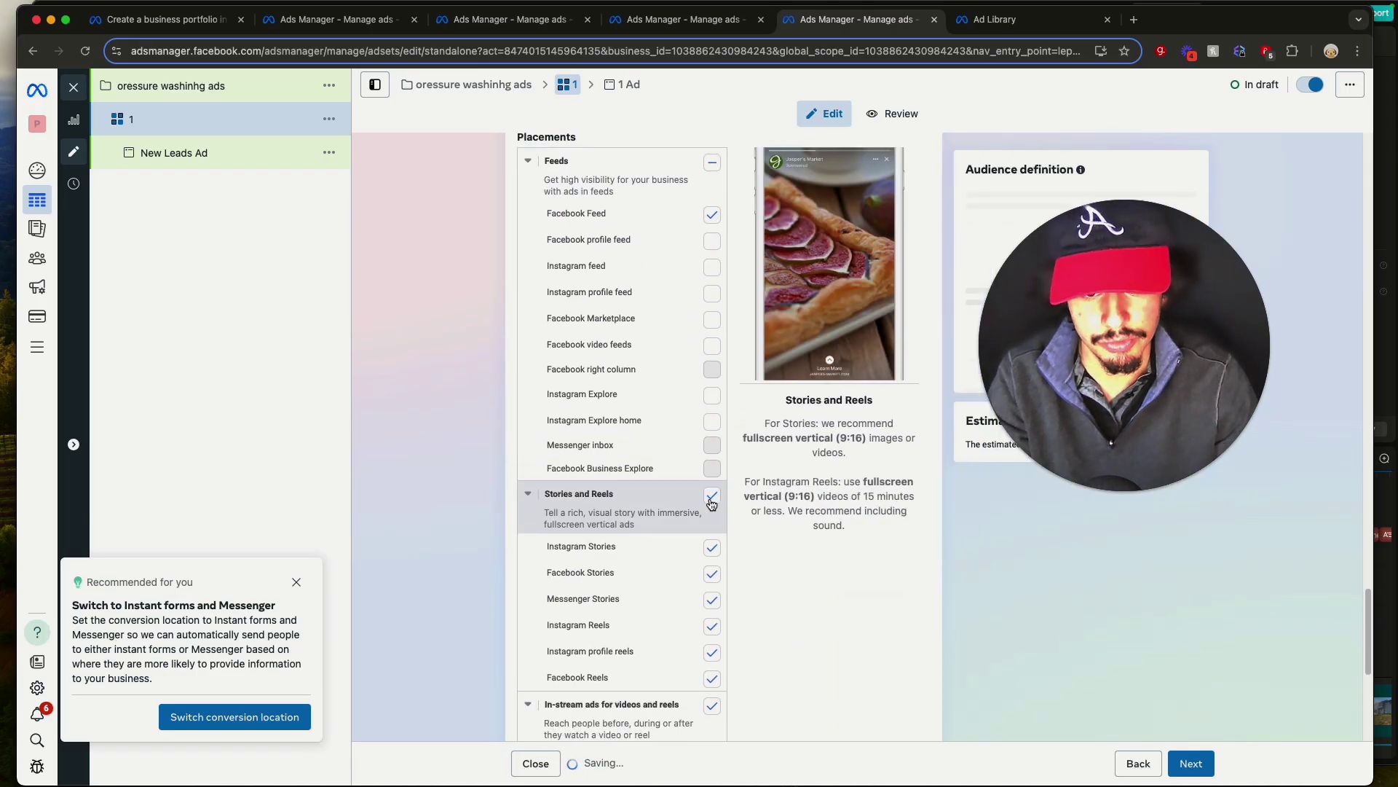
left_click(712, 496)
scroll(701, 521, "down", 5)
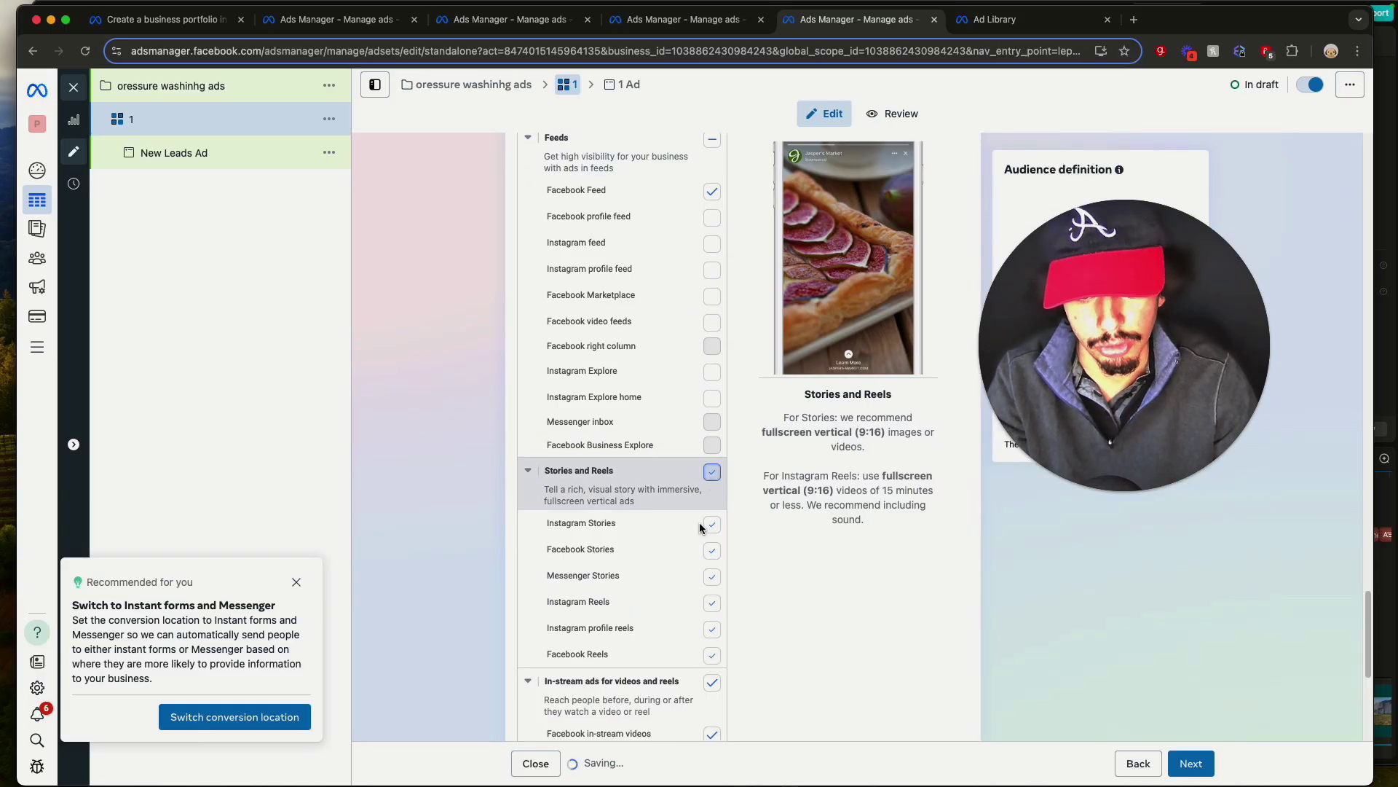
left_click(712, 387)
left_click(712, 493)
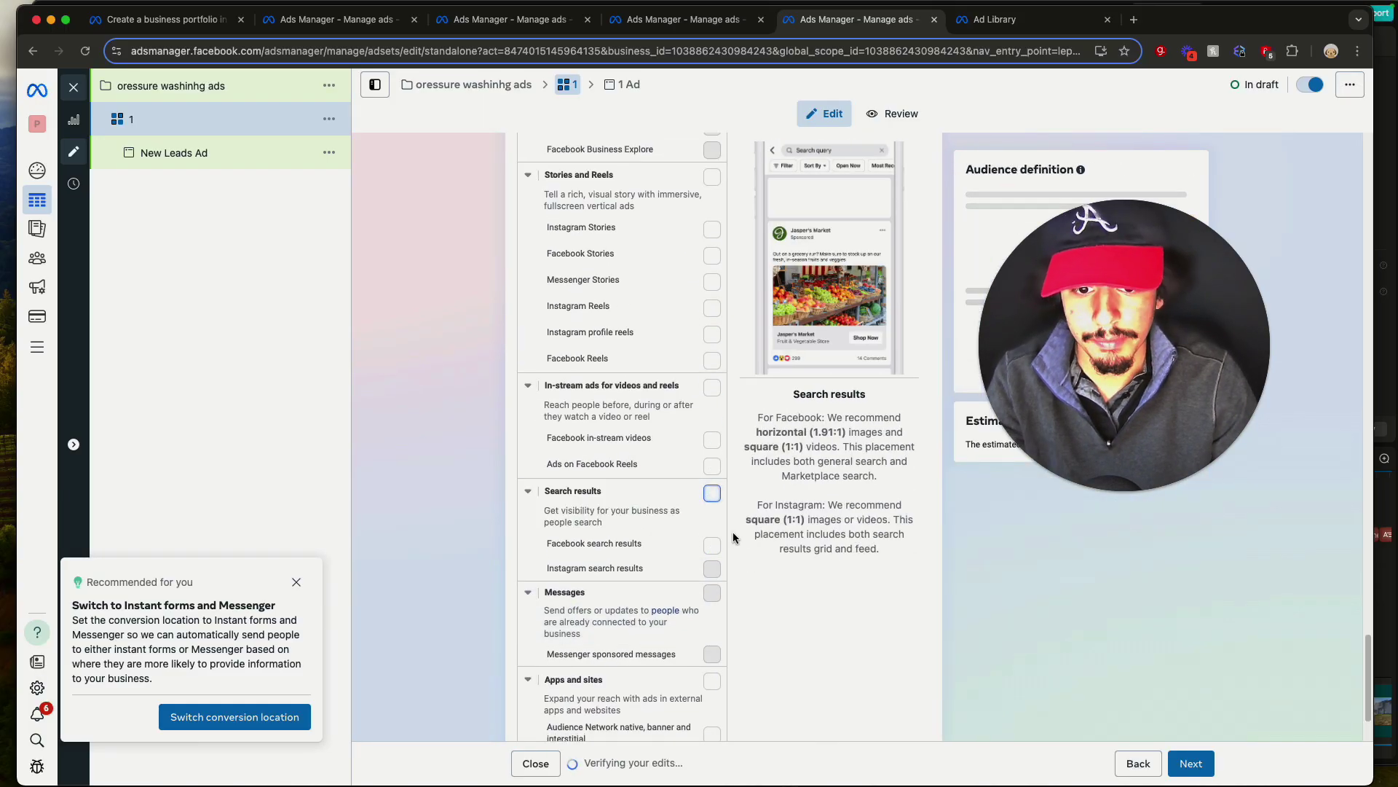
scroll(732, 532, "down", 2)
scroll(710, 518, "up", 10)
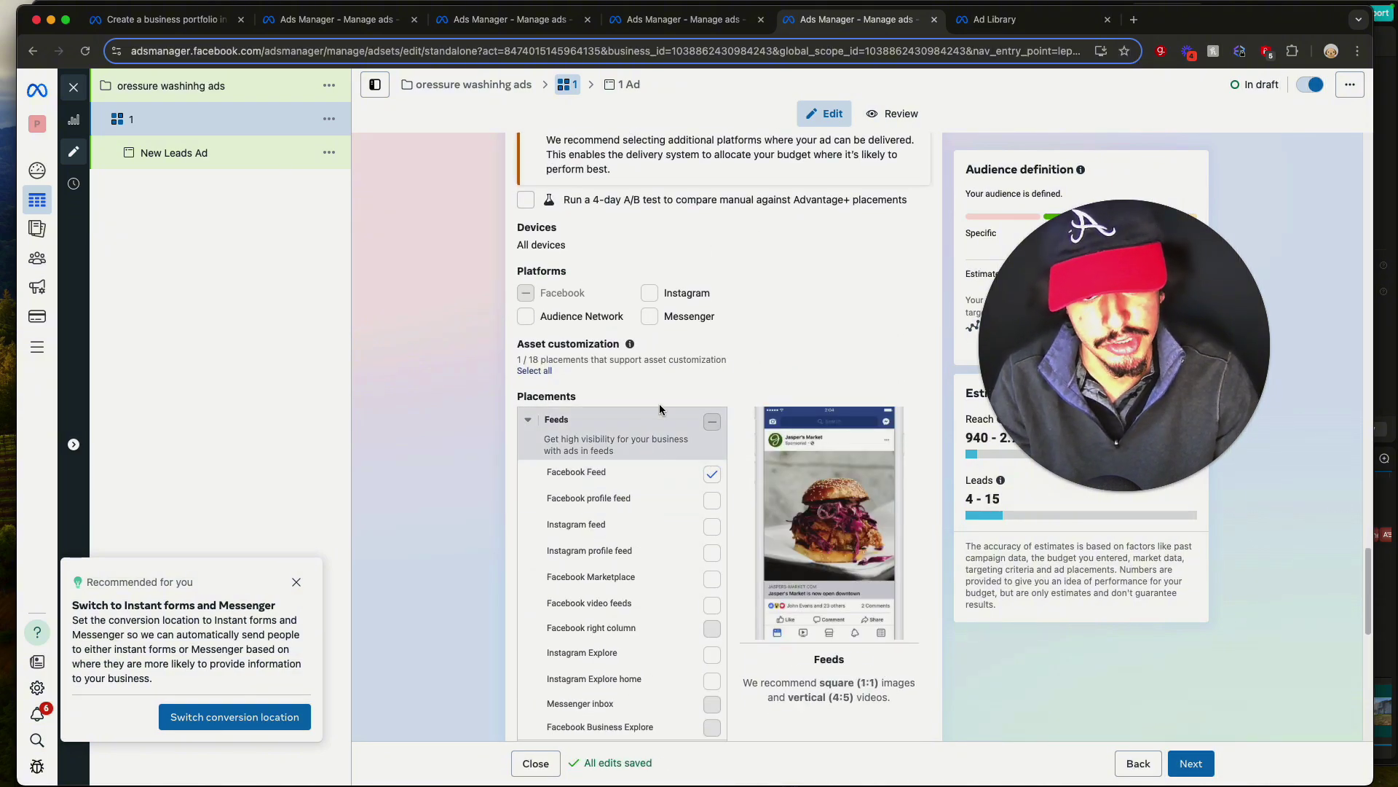
left_click(651, 294)
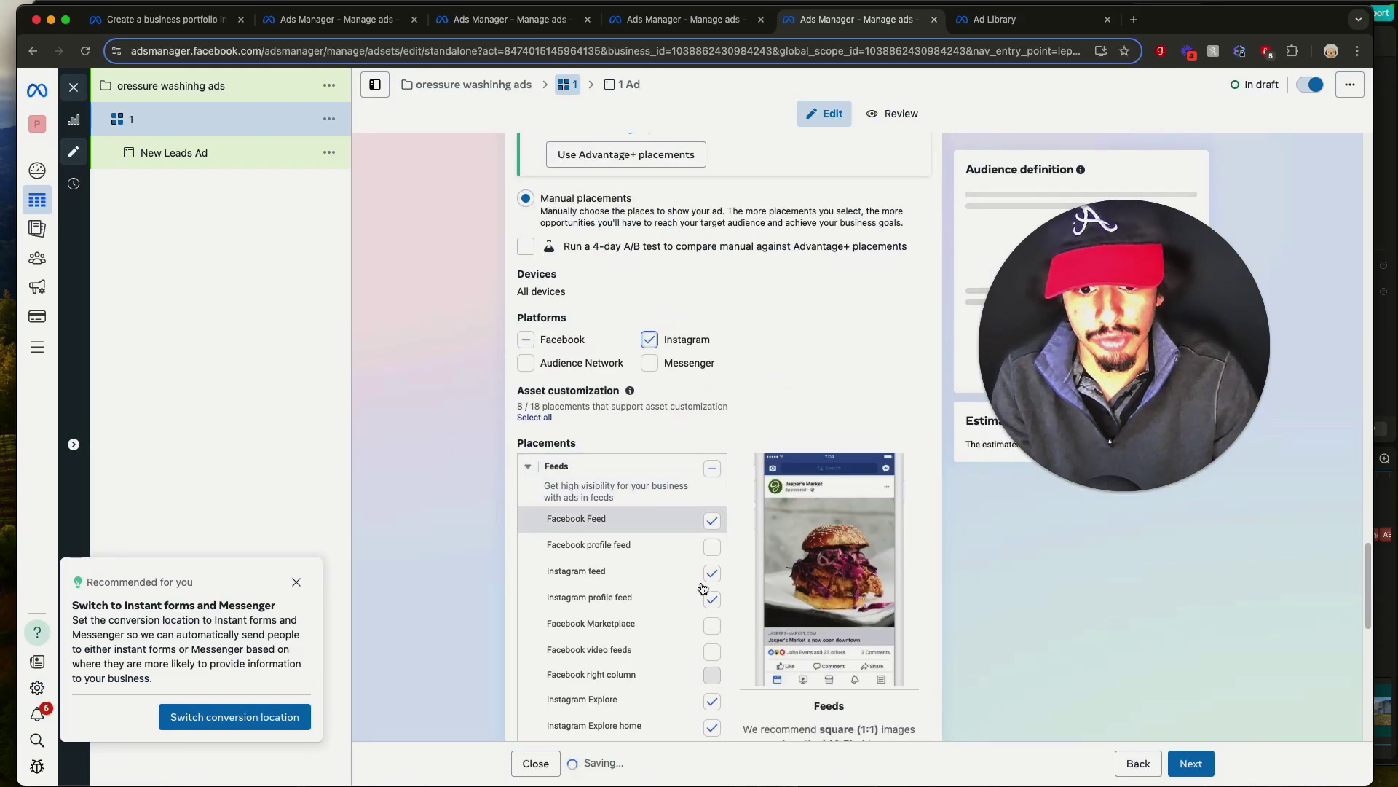
left_click(651, 340)
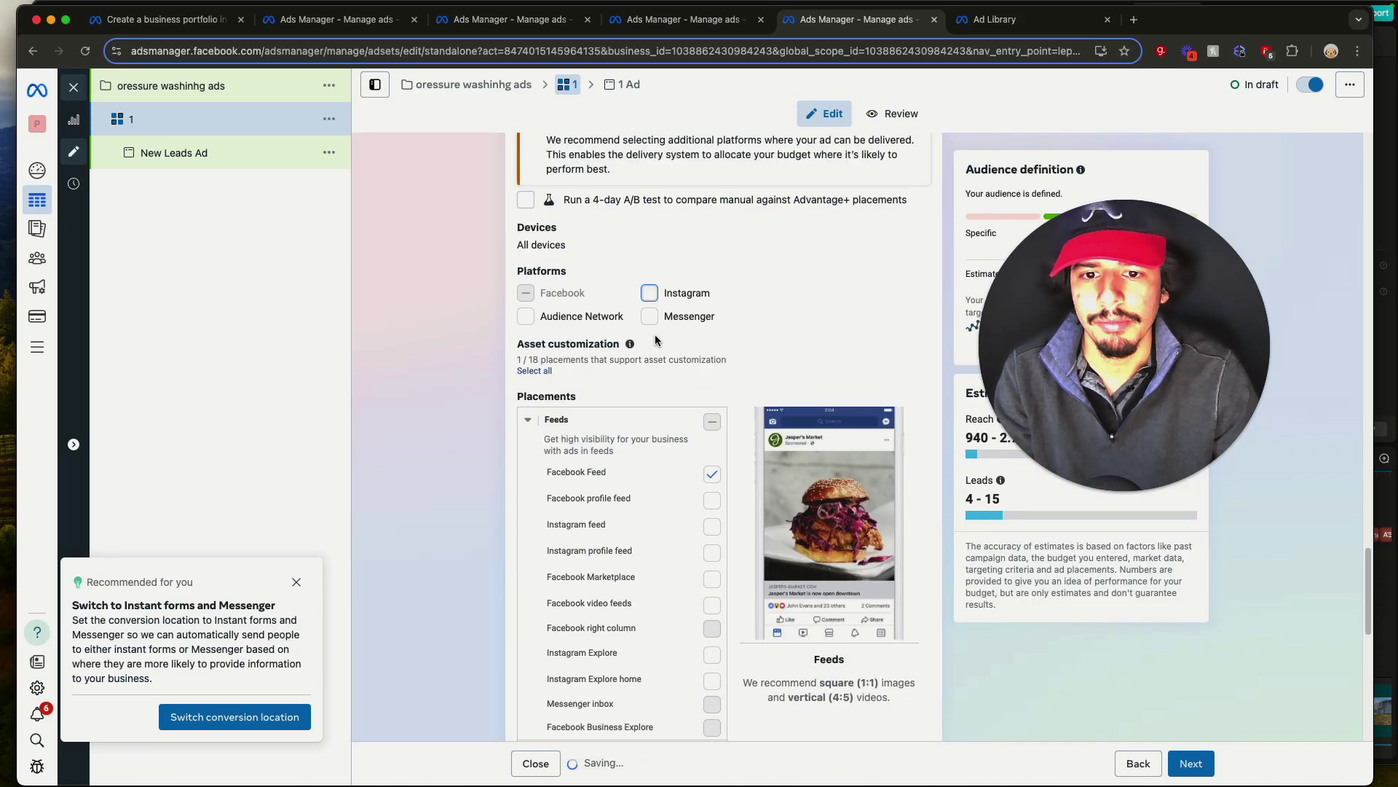
- Open the settings of the ad set's new leads ad and switch to the Meta Ad Library results for pressure washing
left_click(221, 155)
scroll(649, 396, "down", 1)
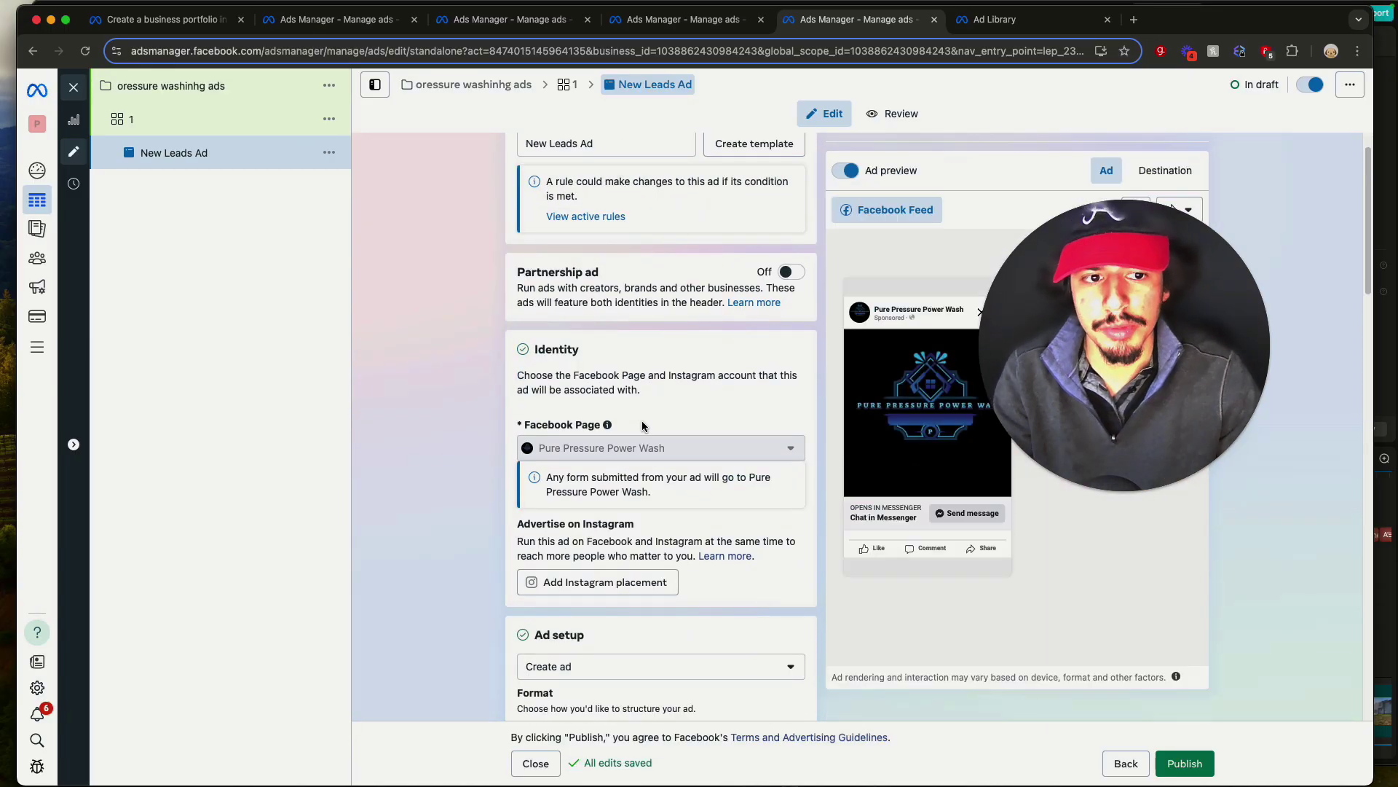
left_click(995, 20)
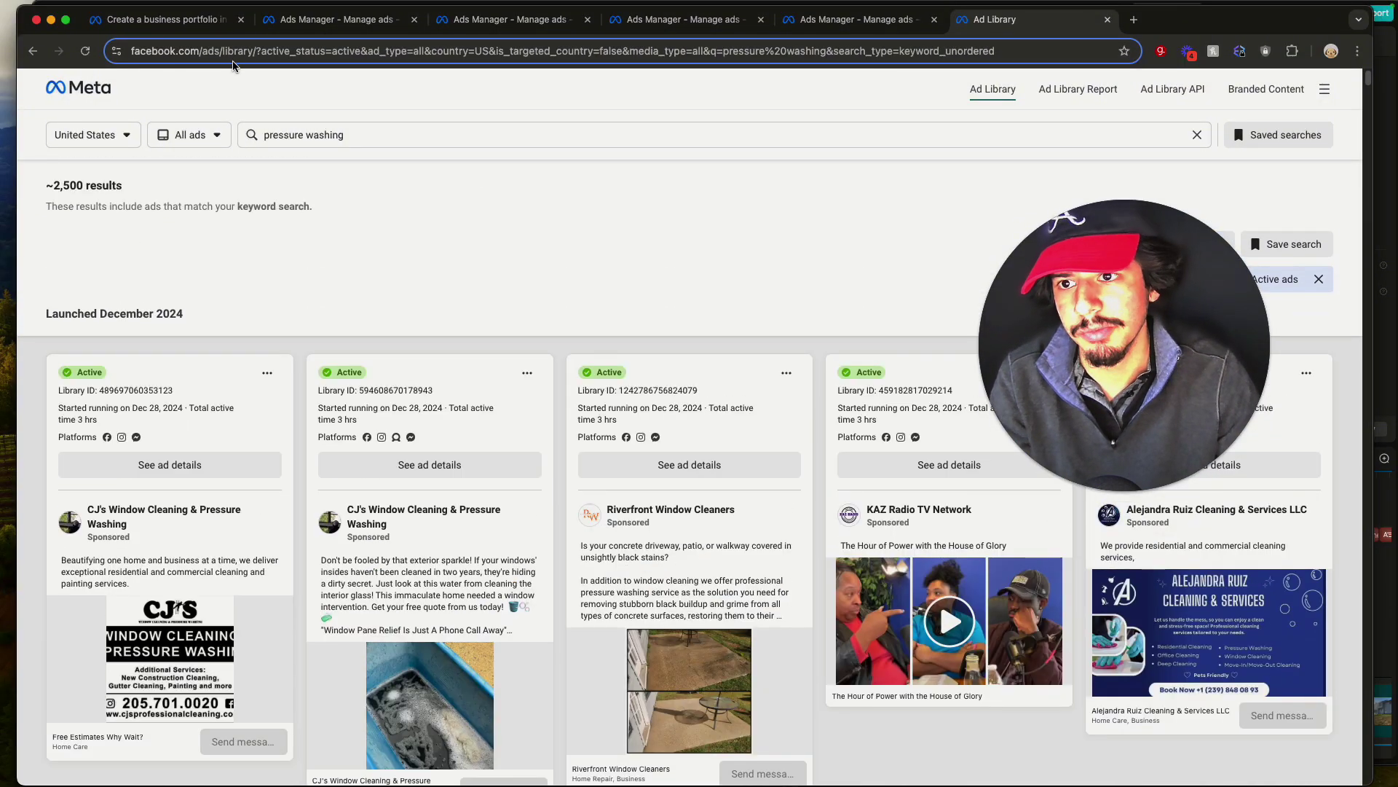
- Find the Guardian Pressure Washing ad among the Ad Library results and copy its primary text
scroll(703, 547, "down", 2)
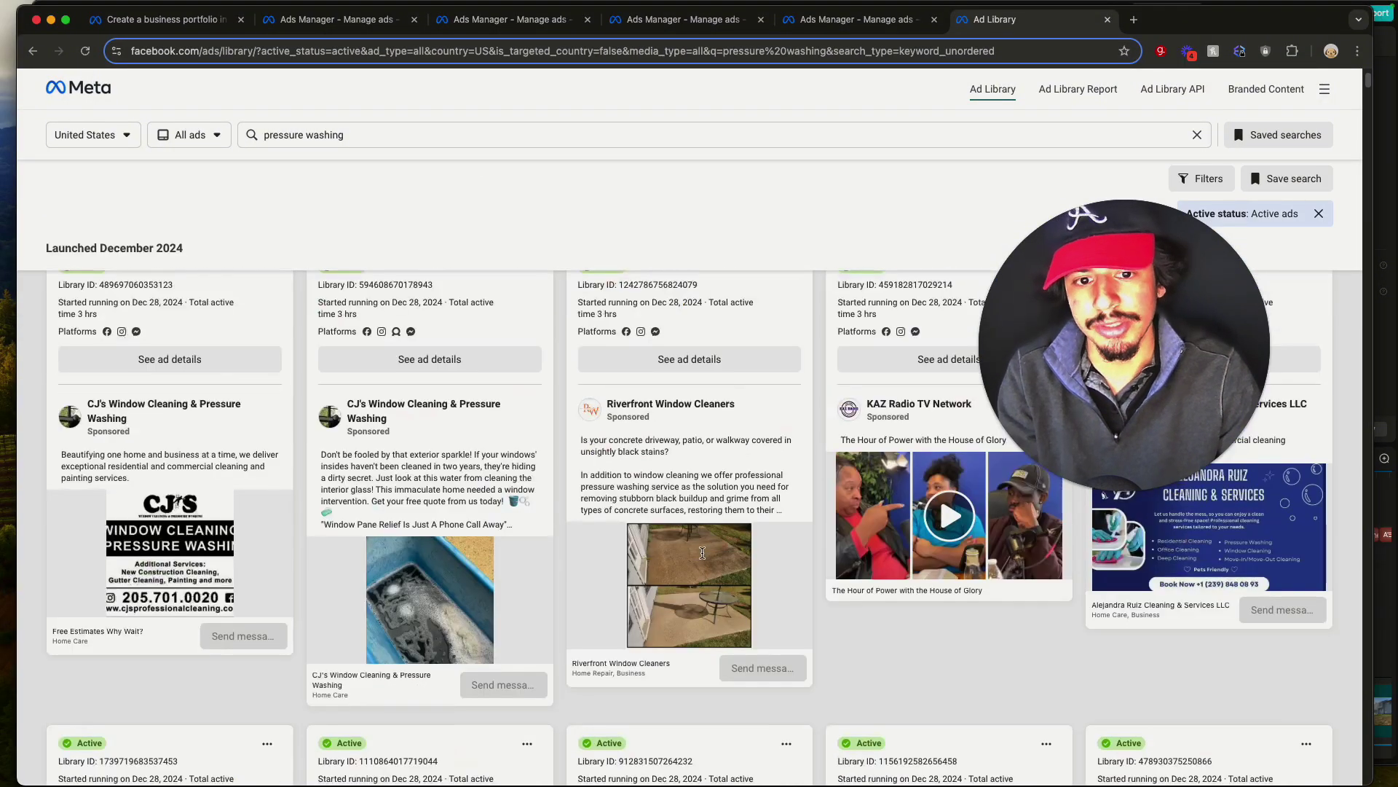
scroll(701, 552, "up", 2)
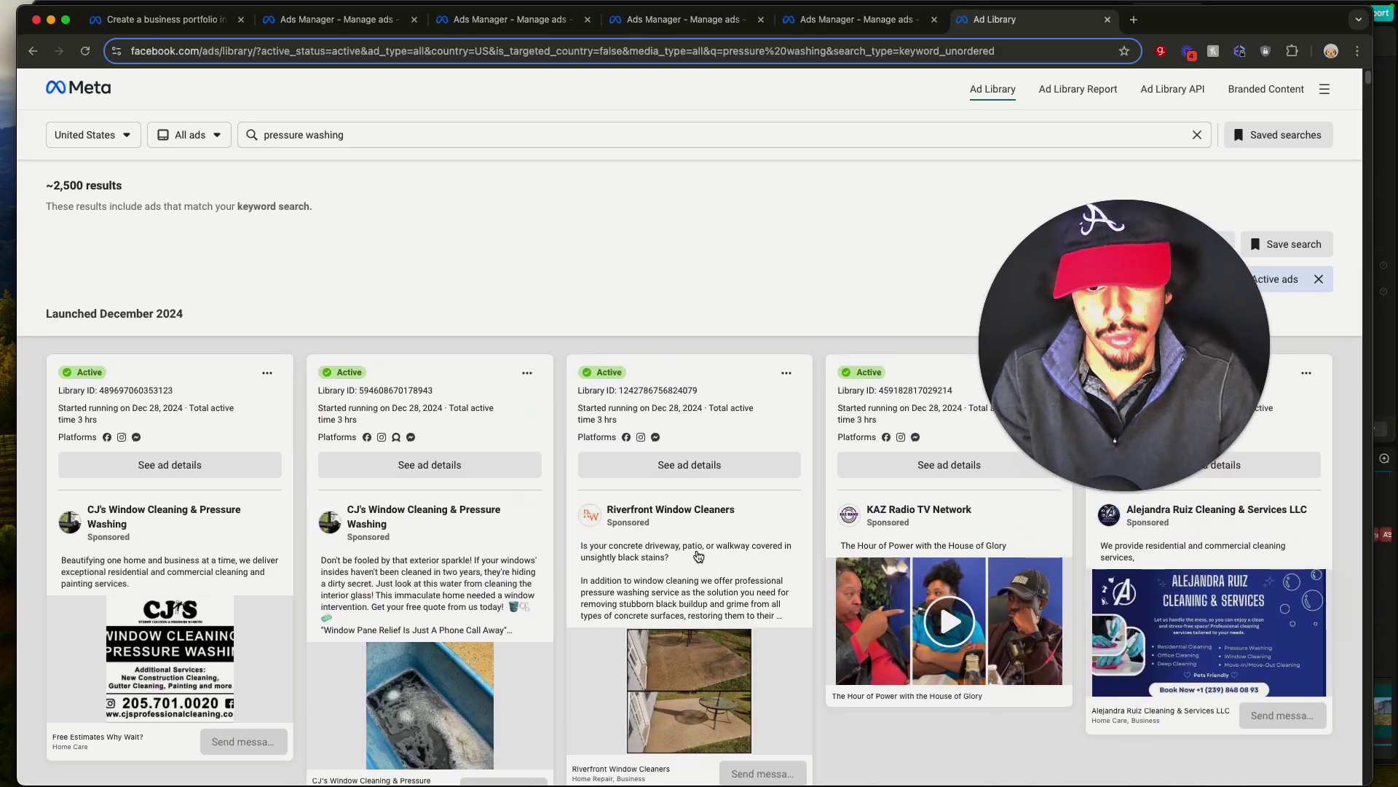
scroll(791, 619, "down", 10)
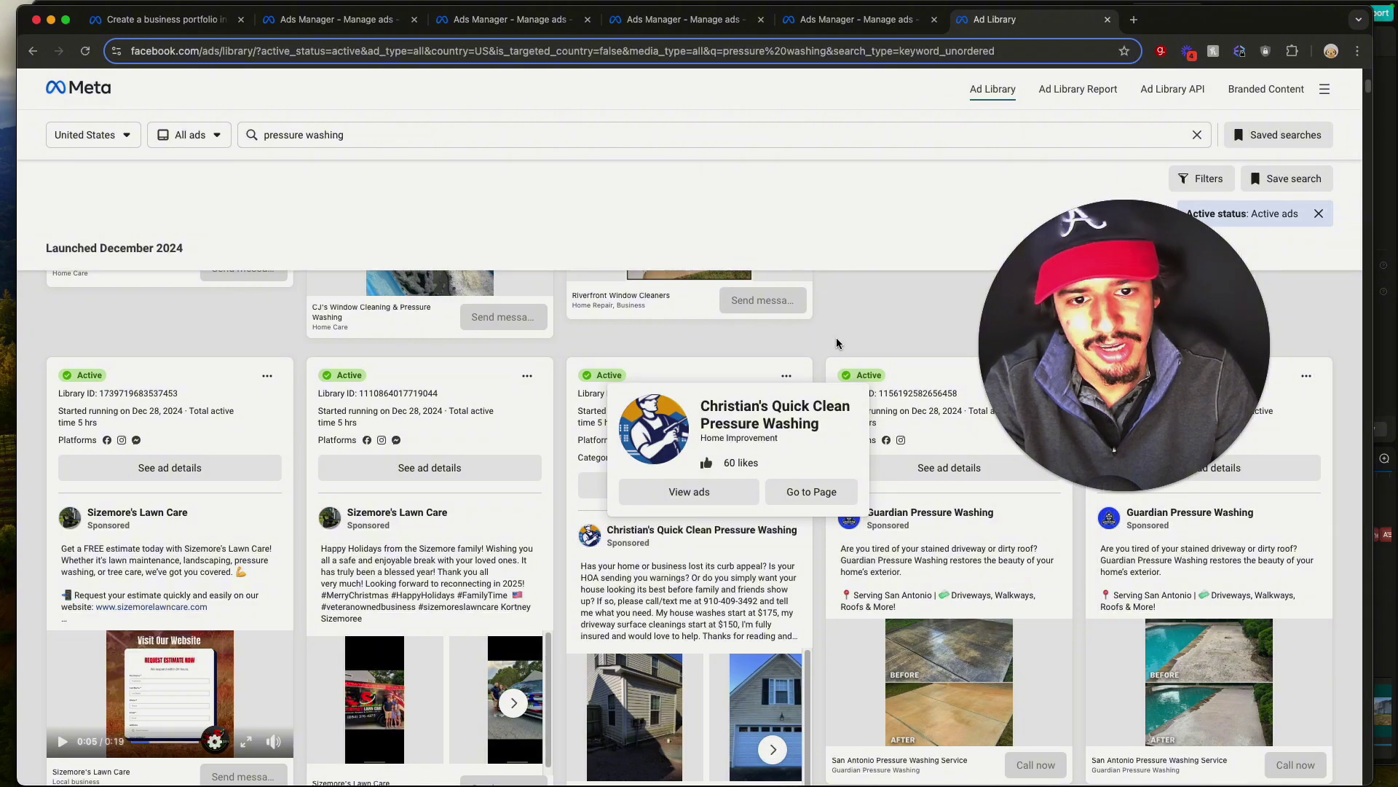
left_click_drag(842, 548, 906, 616)
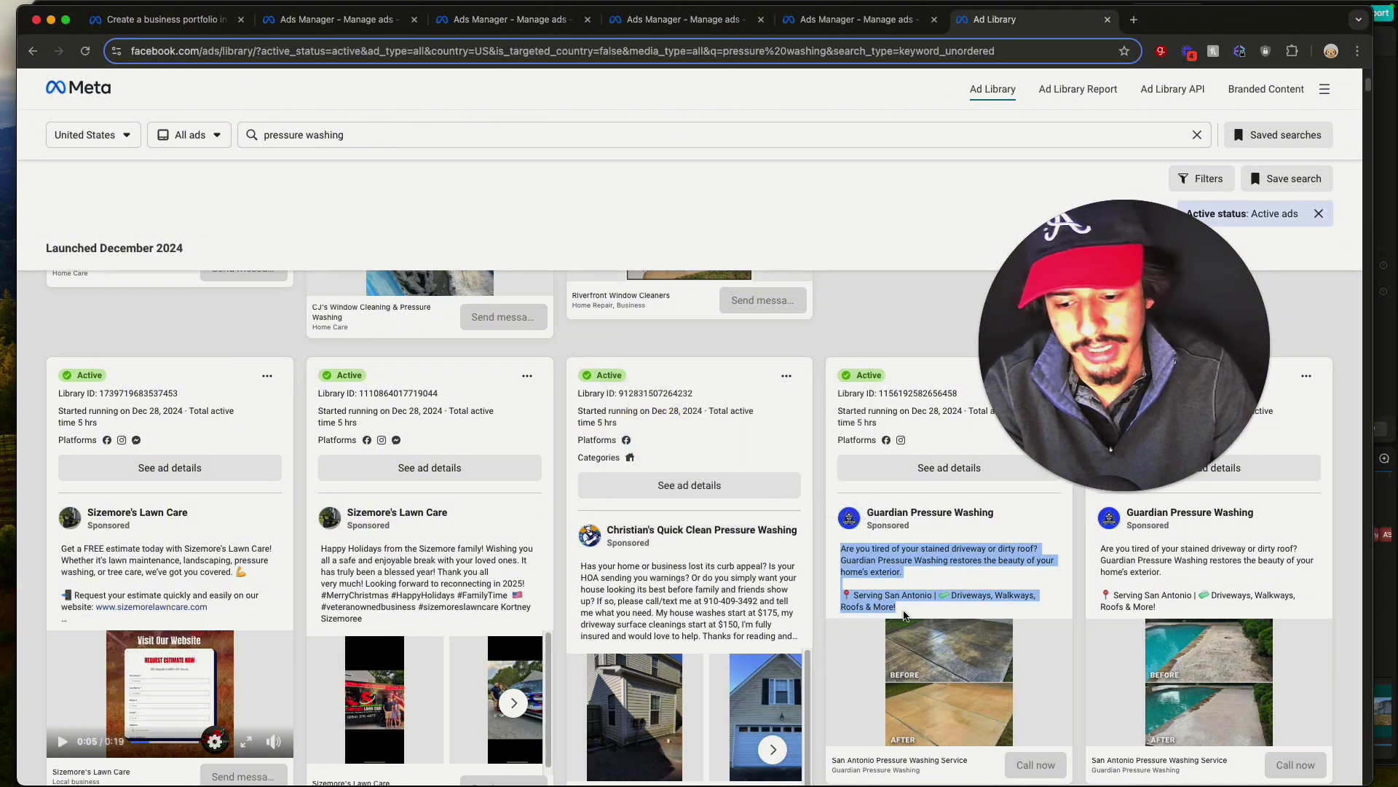
- Return to the leads ad in Ads Manager and rename it "ad 1"
left_click(856, 20)
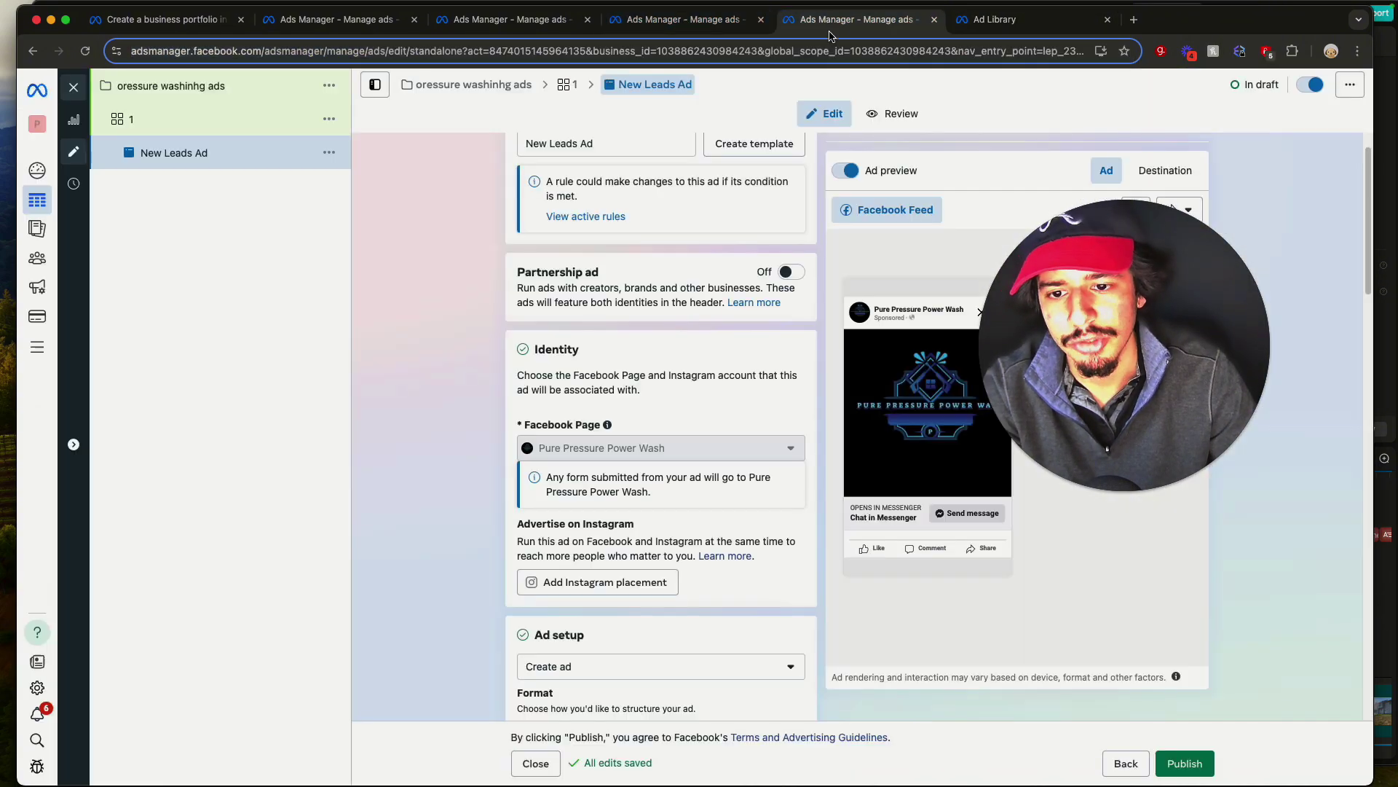
scroll(627, 413, "down", 2)
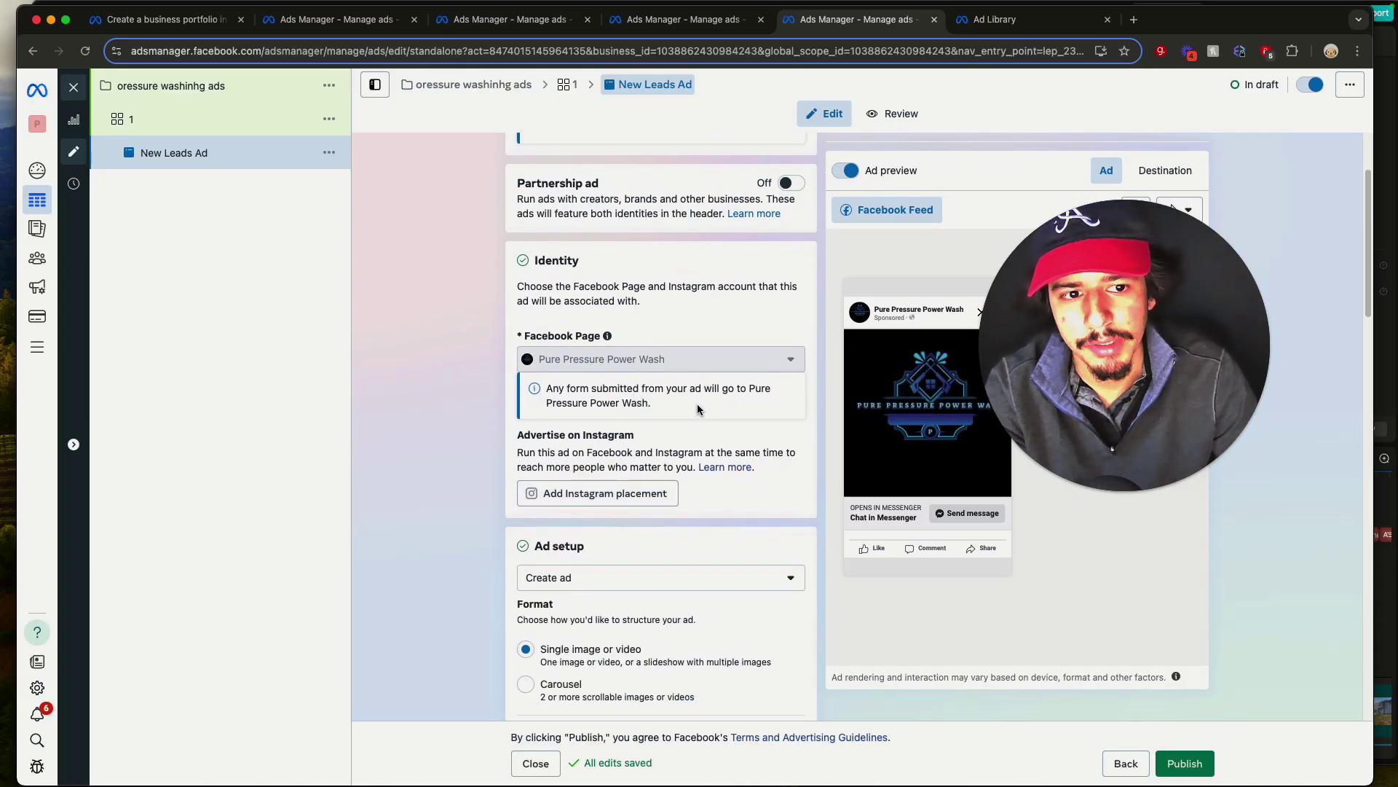
scroll(697, 405, "down", 3)
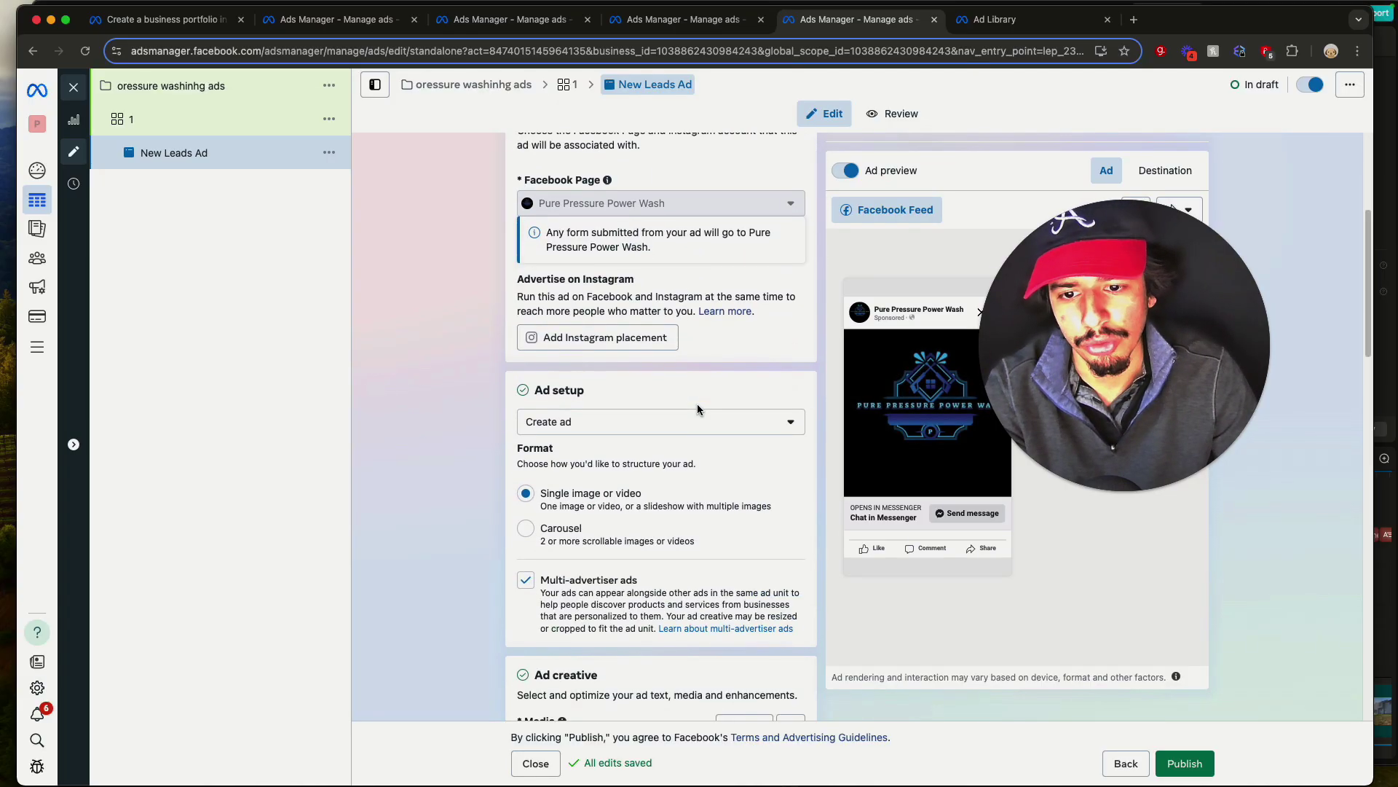
scroll(697, 404, "up", 6)
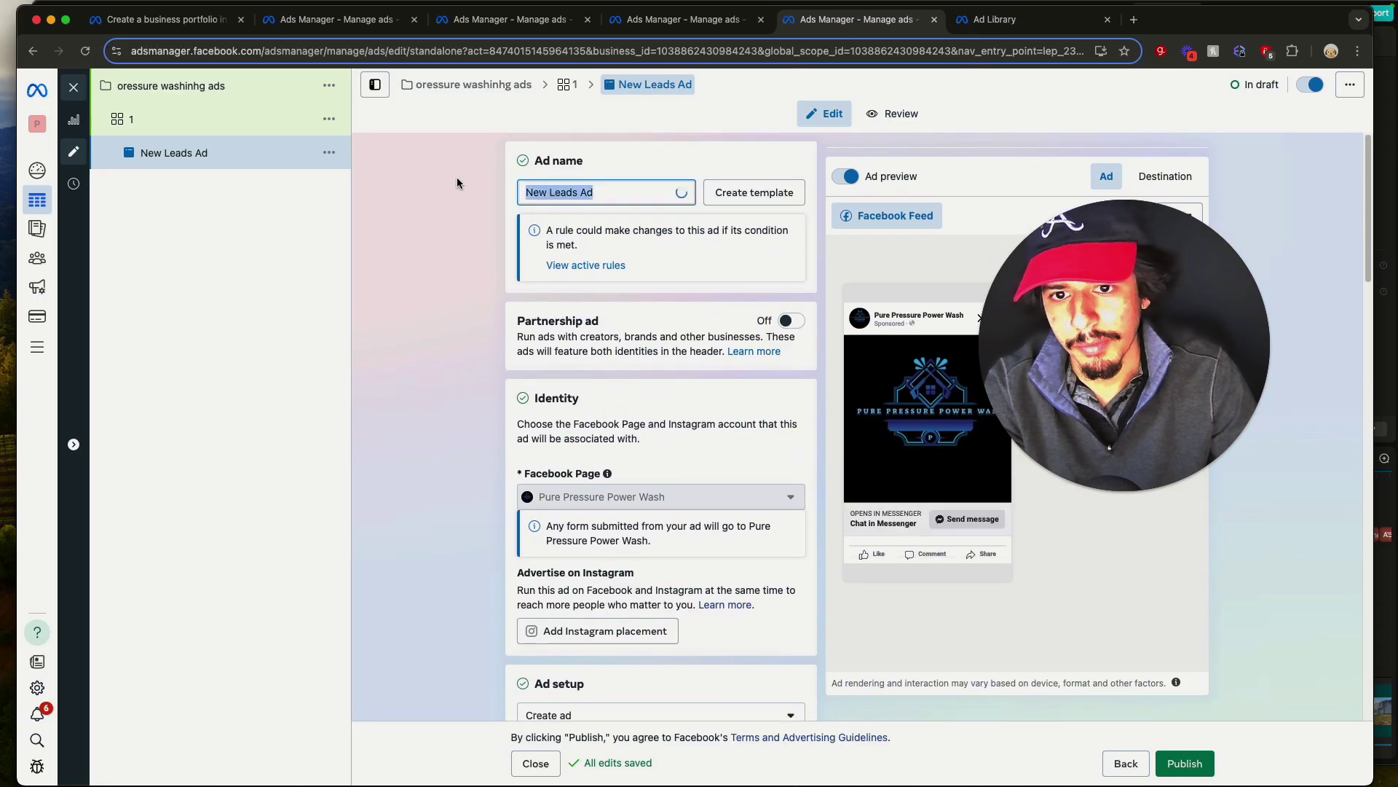
type("ad 1")
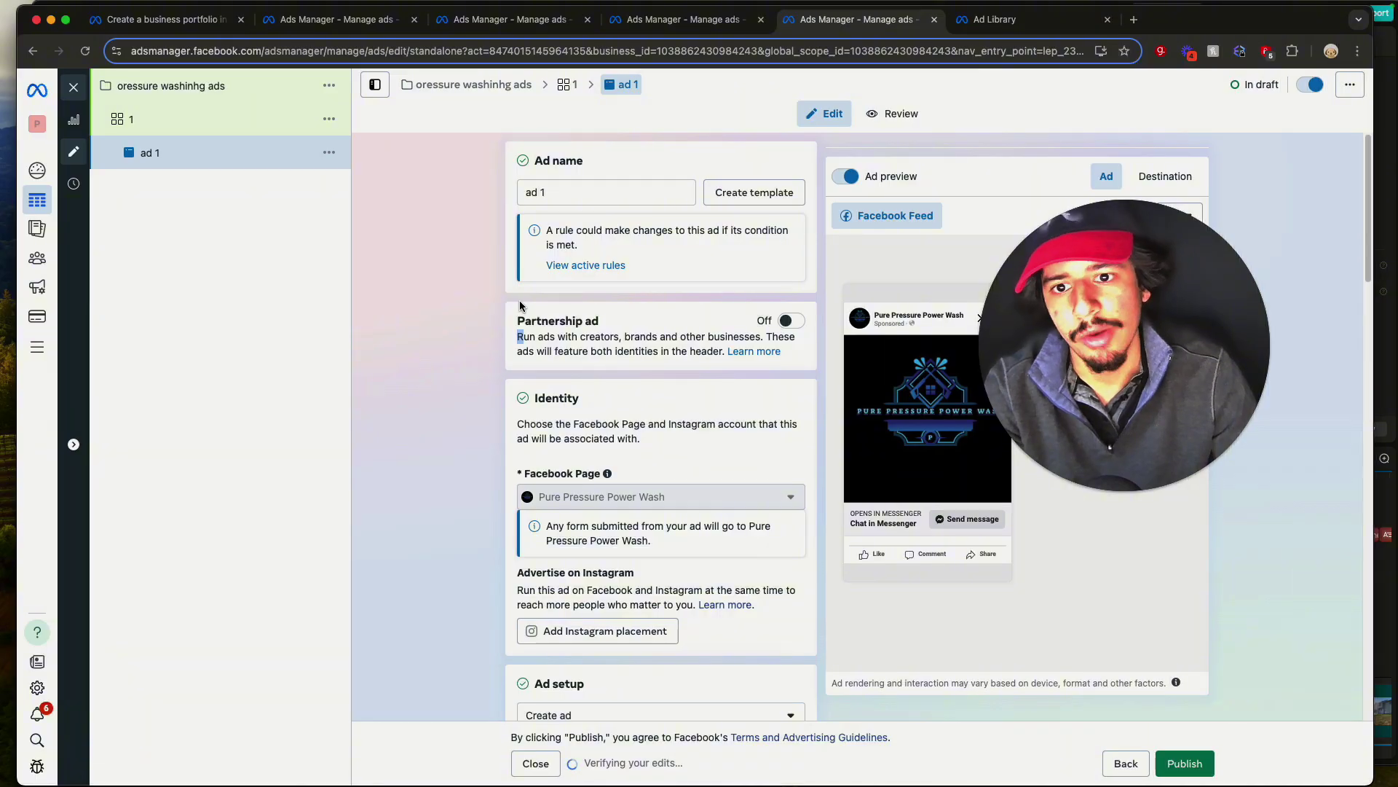
- Replace the ad's current media with a new image ad creative and paste the copied Guardian Pressure Washing text as its primary text
scroll(520, 306, "down", 7)
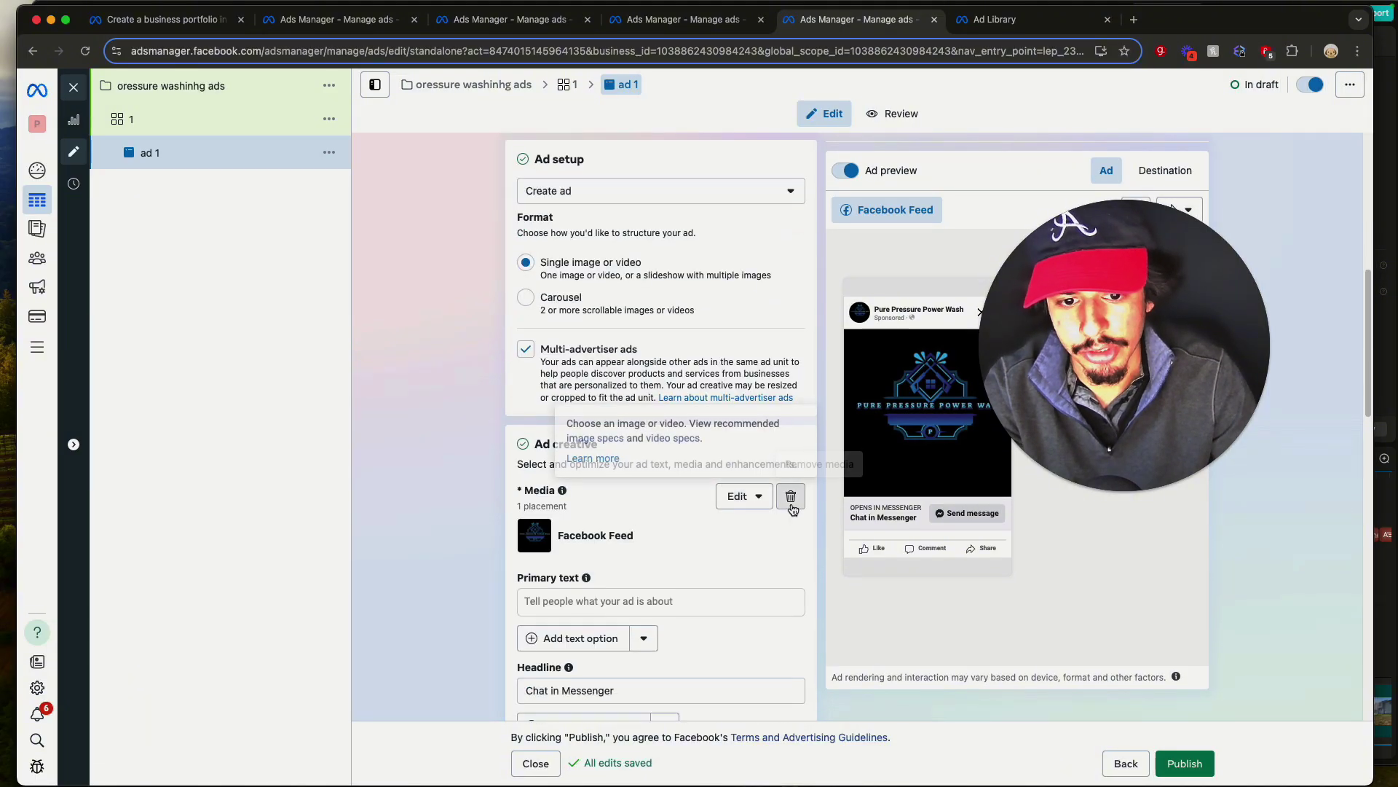
left_click(791, 496)
left_click(617, 497)
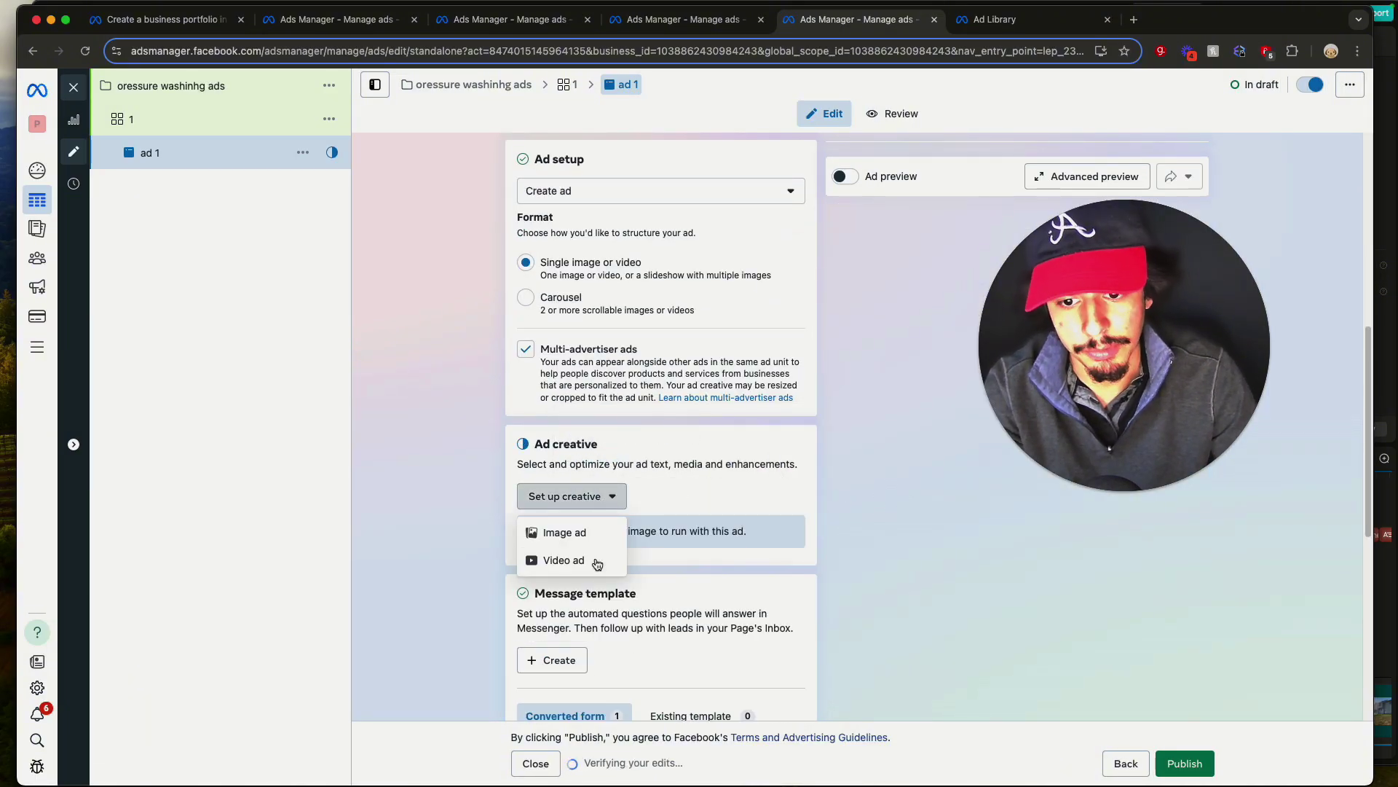
left_click(573, 535)
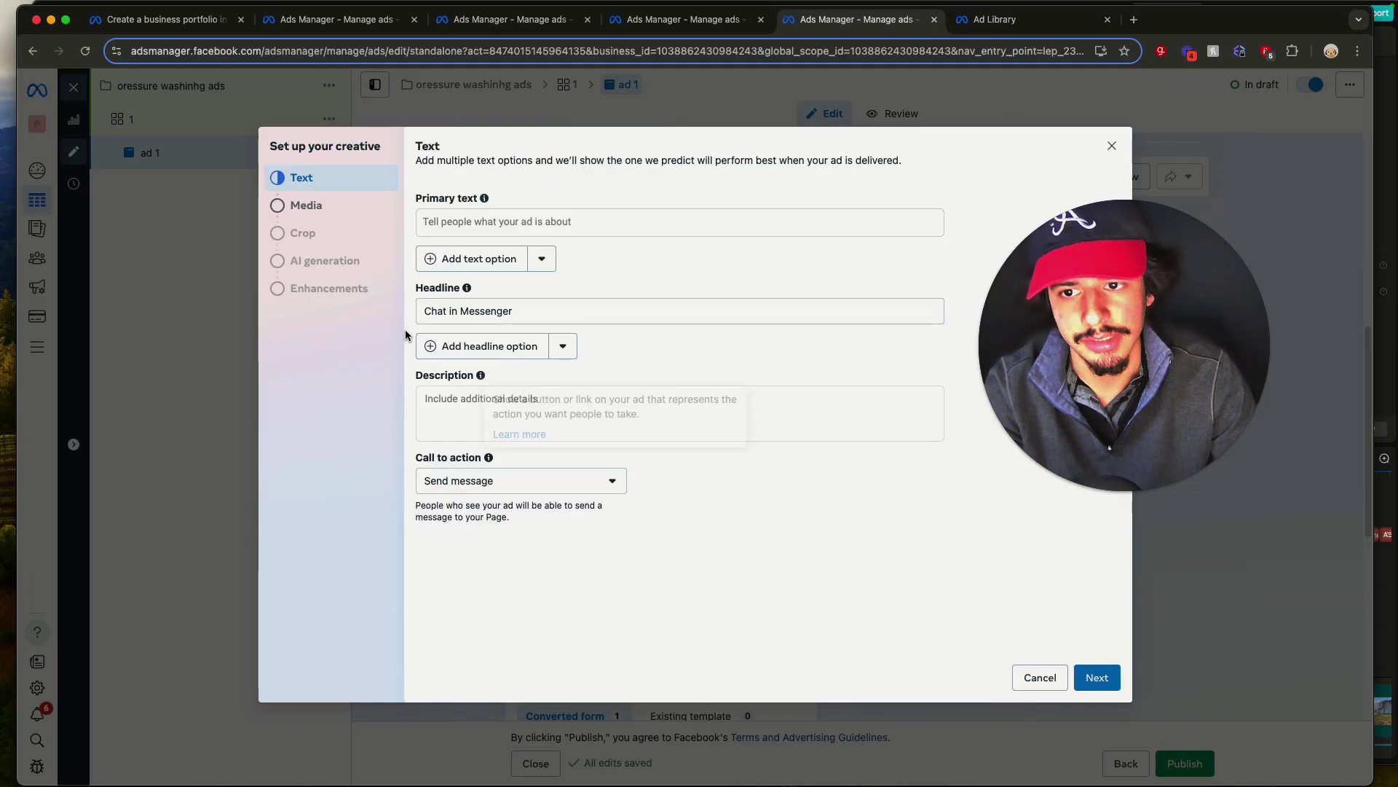
left_click(488, 225)
type("Are you tired of your stained driveway or dirty roof? Guardian Pressure Washing restores the beauty of your home's exterior.  📍 Serving San Antonio | 🧼 Driveways, Walkways, Roofs & More!")
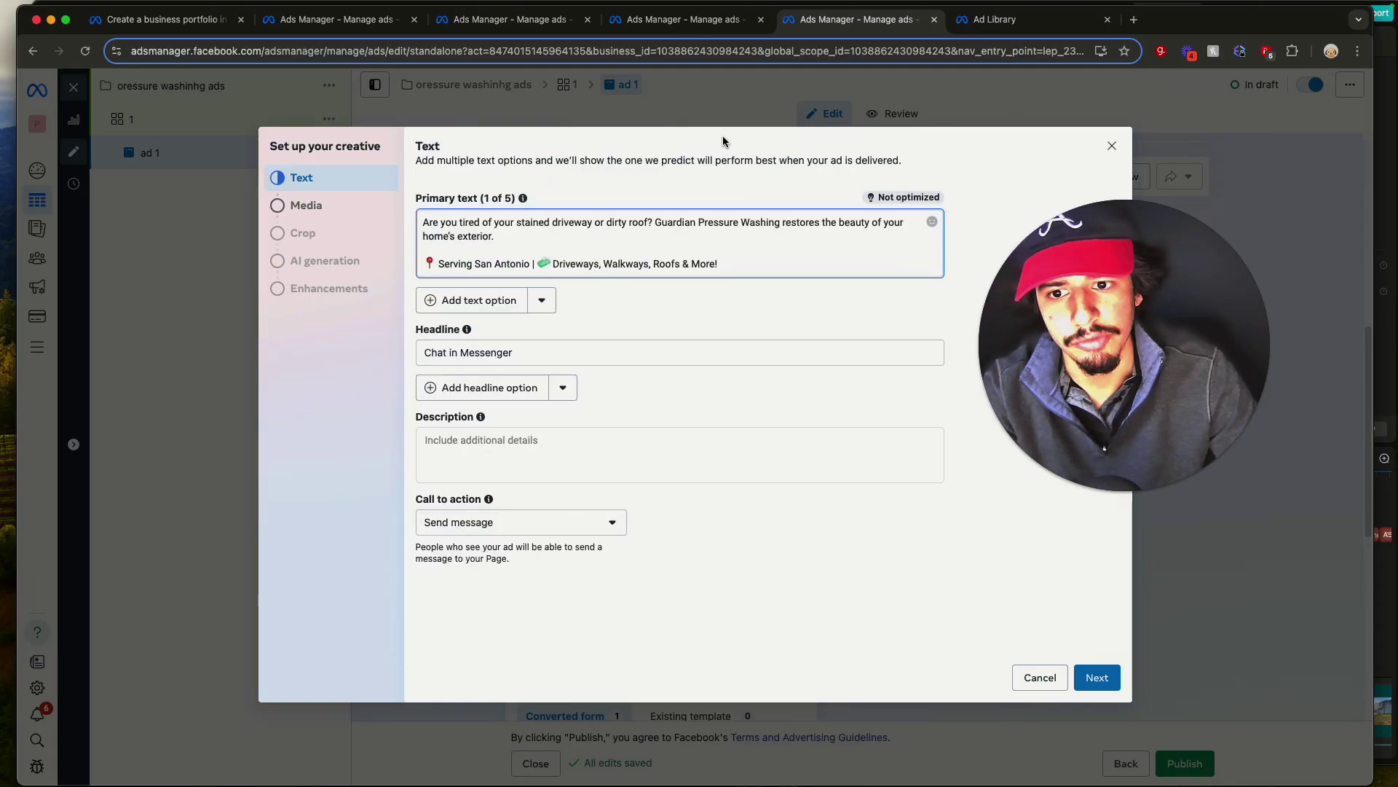
- Copy the headline "San Antonio Pressure Washing Service" from the Ad Library ad and use it as the creative's headline
left_click(960, 26)
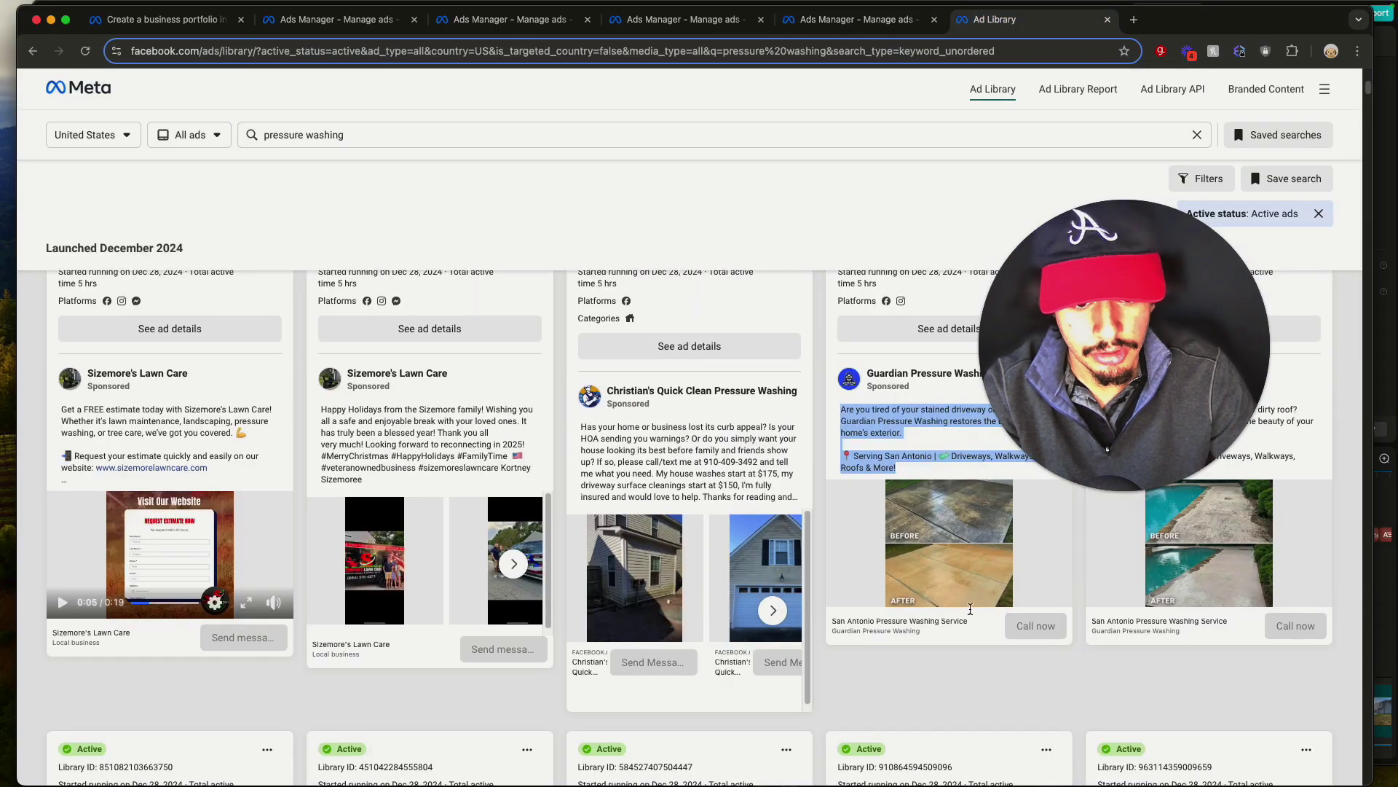
left_click_drag(981, 625, 838, 624)
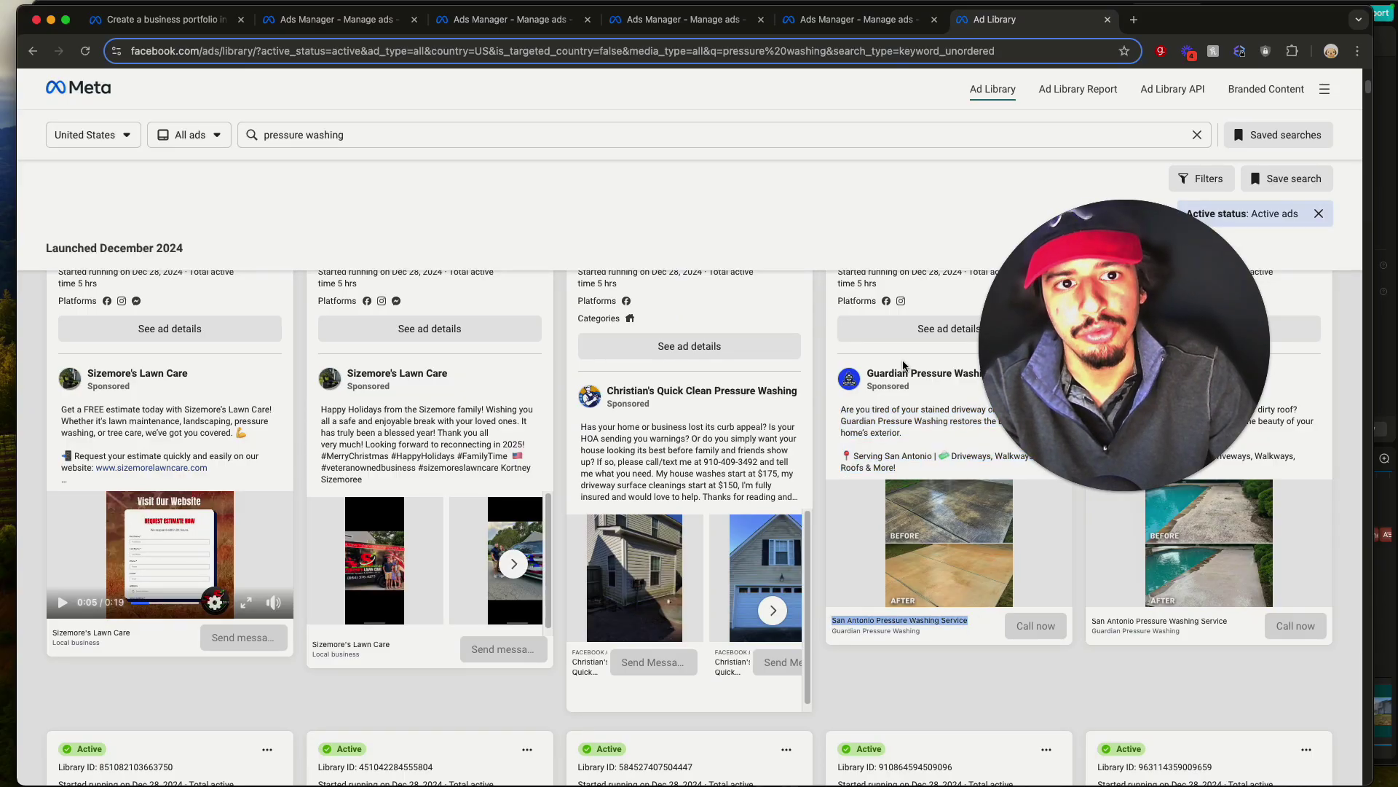
left_click(855, 20)
scroll(548, 503, "down", 3)
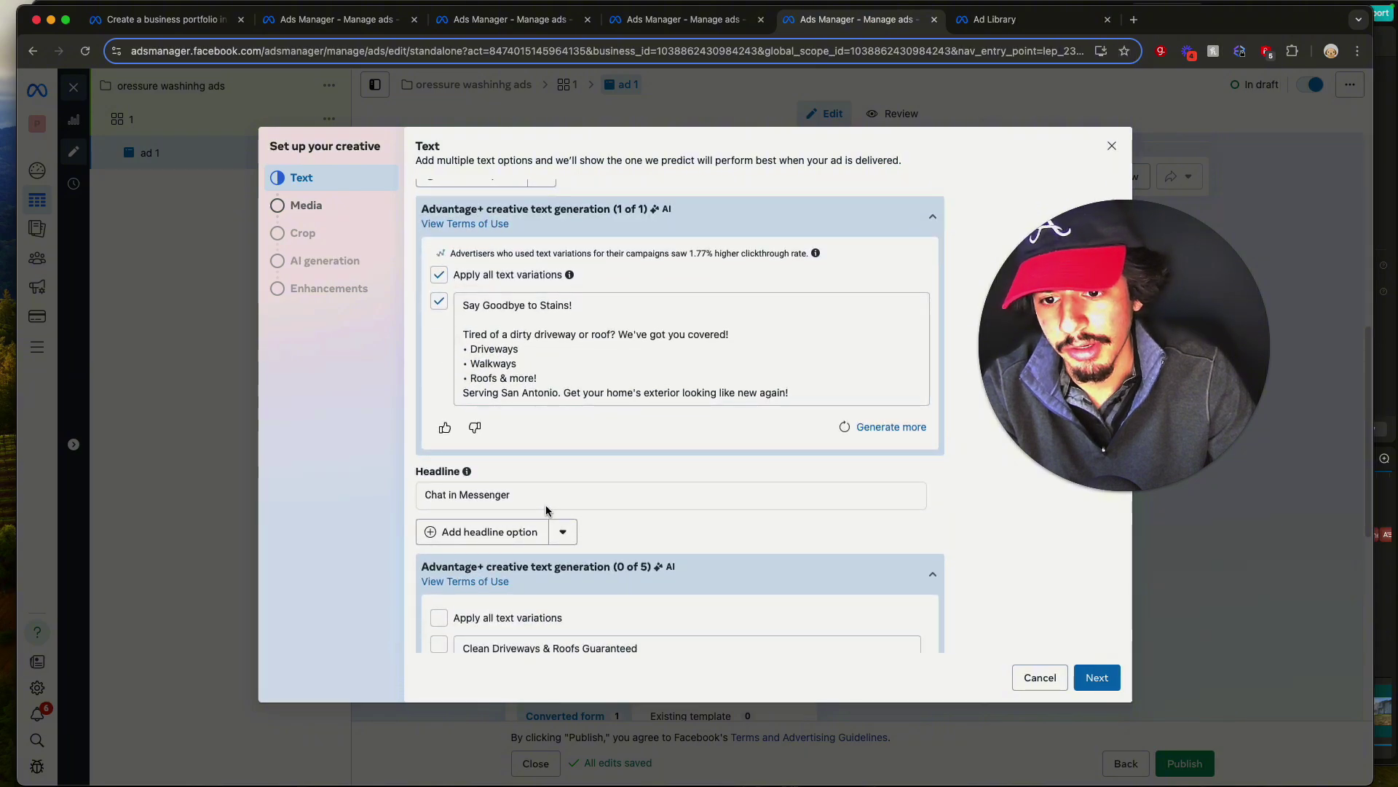
left_click(548, 497)
- Keep Send message as the call to action and use the before-and-after image 44.png_105 as the creative's media
scroll(814, 534, "down", 5)
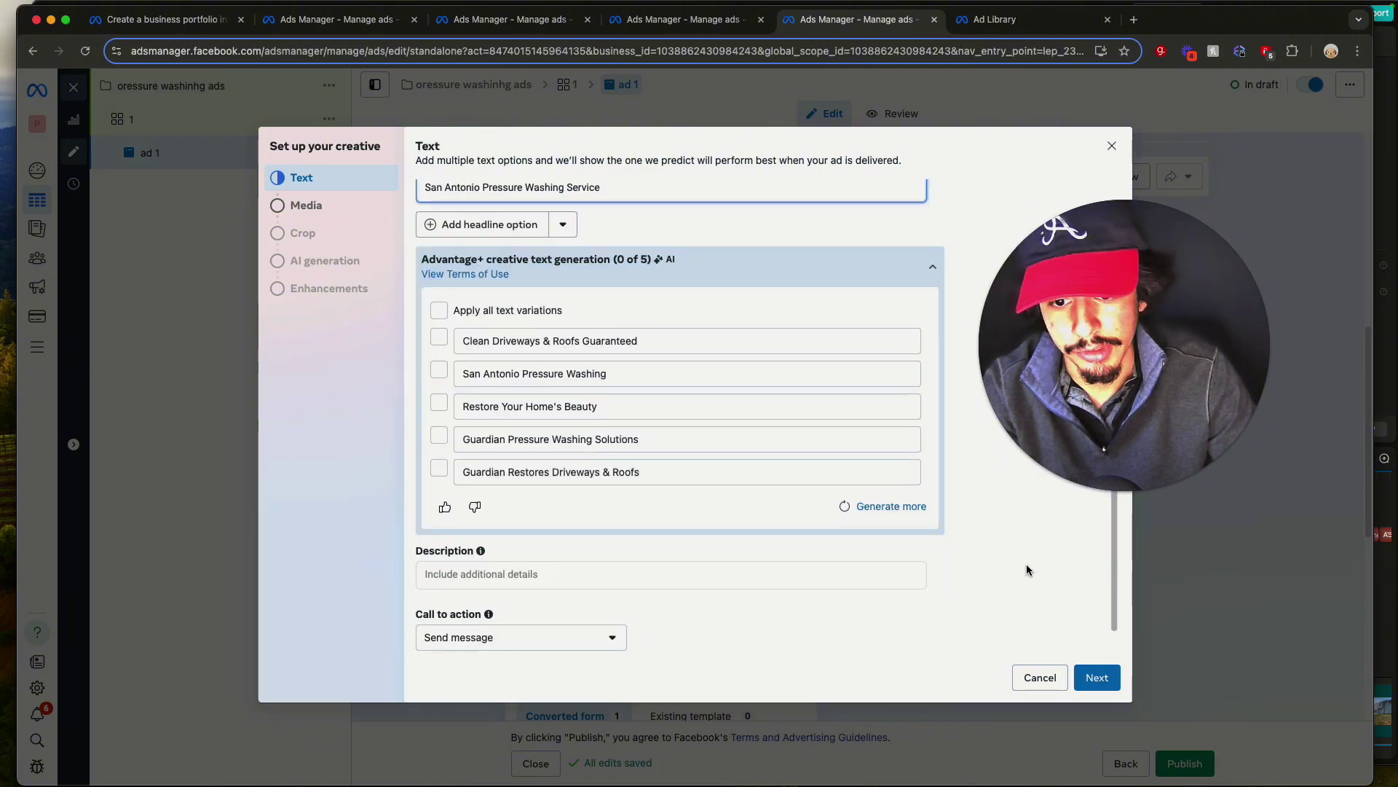
left_click(520, 634)
left_click(827, 568)
left_click(1093, 677)
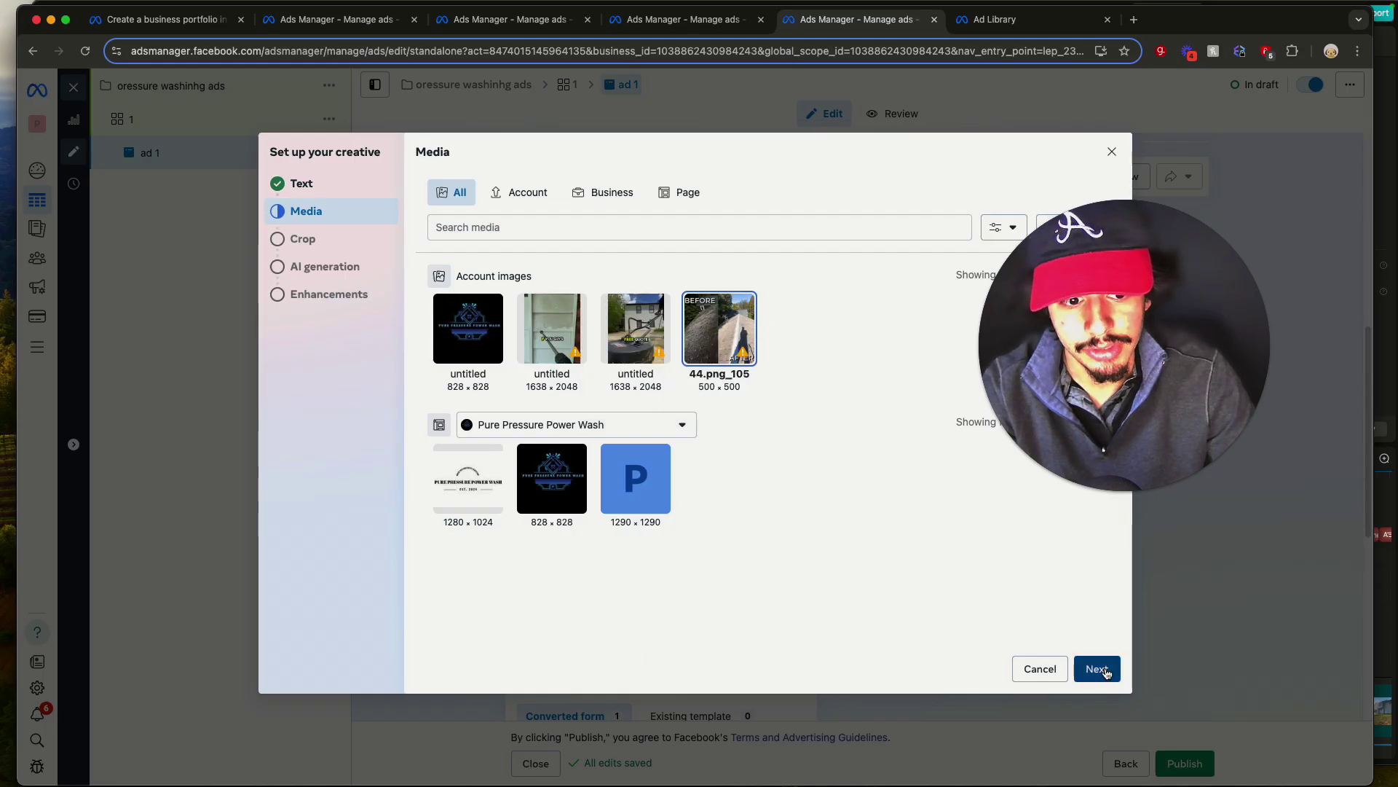
left_click(1099, 670)
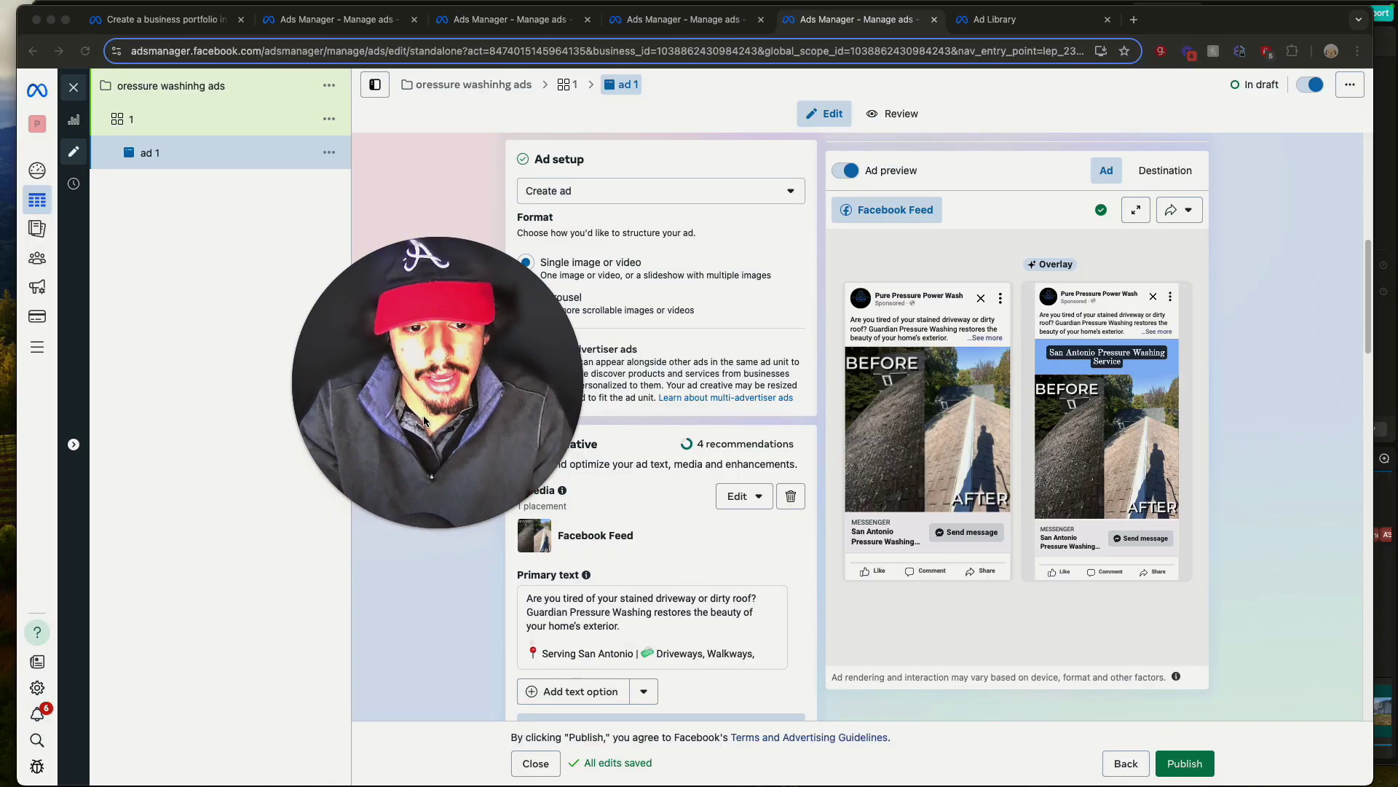
- Review the setup and creative of ad 1 and close the ad editor
scroll(649, 439, "down", 2)
scroll(649, 440, "up", 4)
scroll(649, 440, "down", 4)
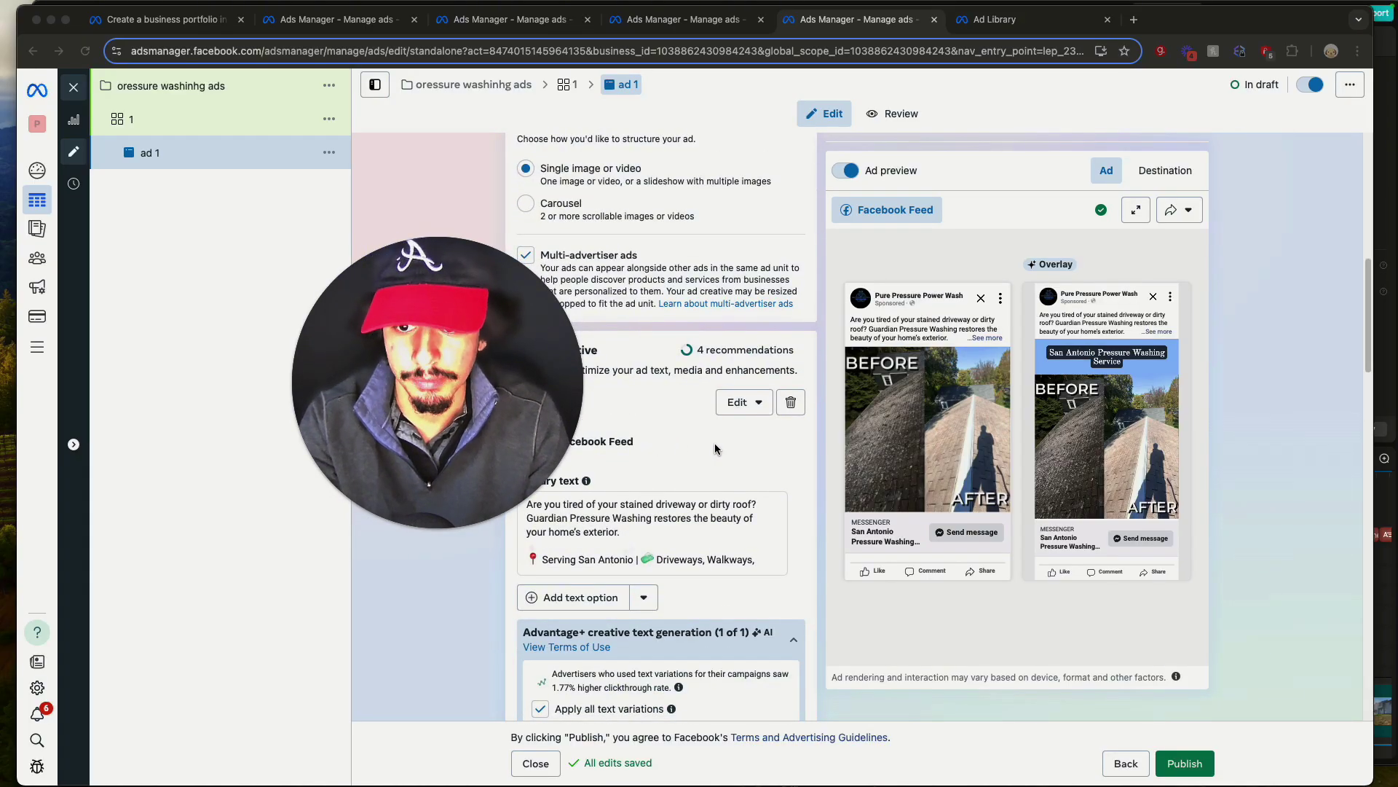
left_click(75, 88)
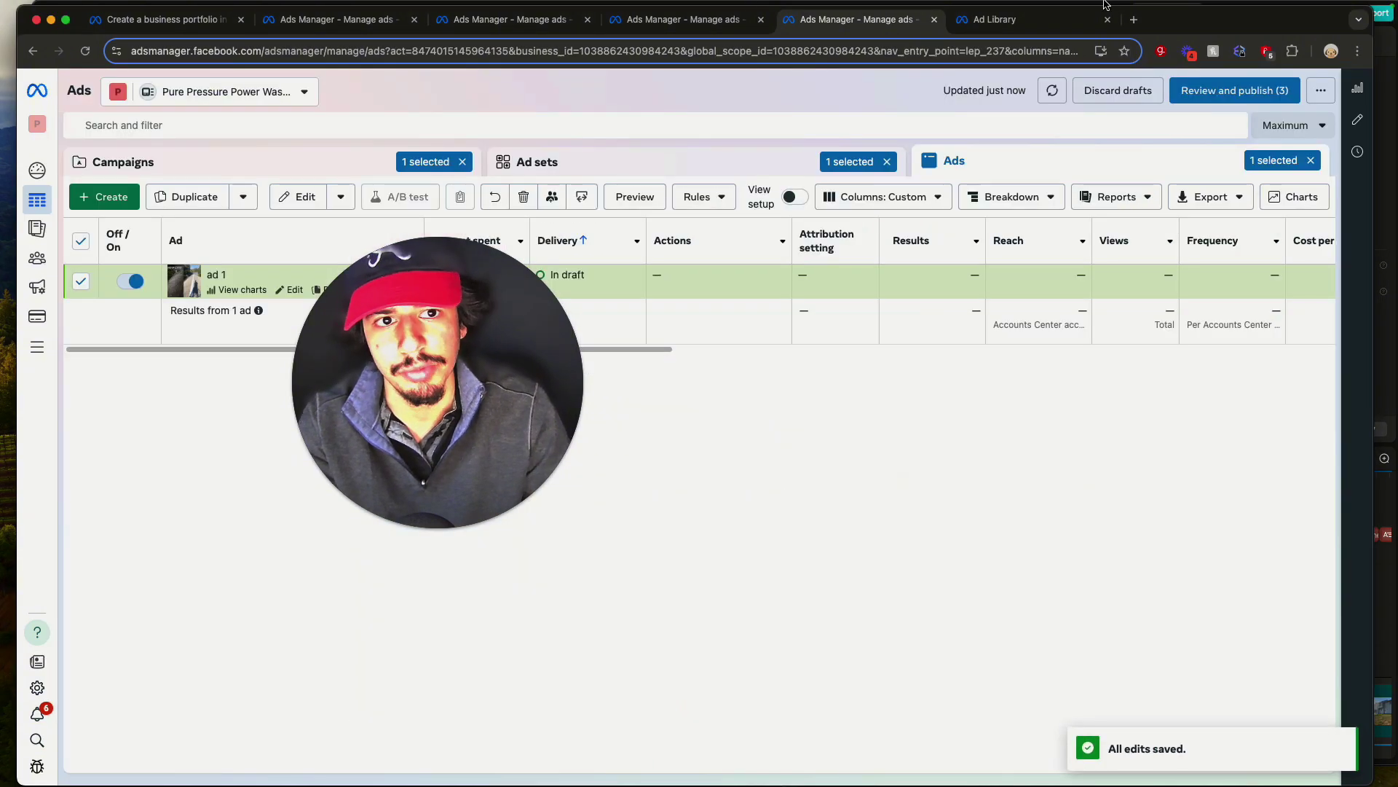
- Examine more pressure washing ads in the Ad Library for reference and check the Christmas Ads 2 video project in CapCut
left_click(994, 18)
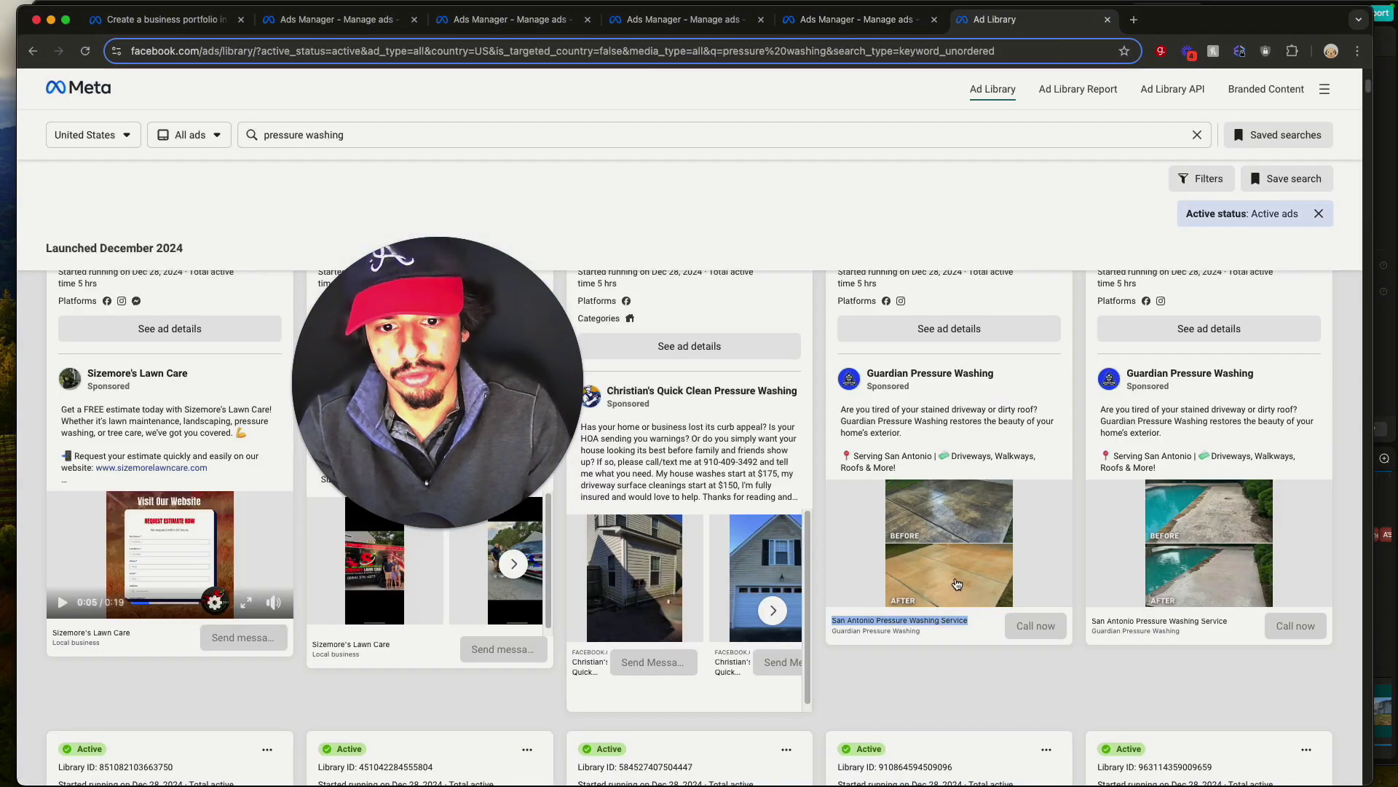
scroll(956, 583, "down", 4)
scroll(949, 579, "up", 2)
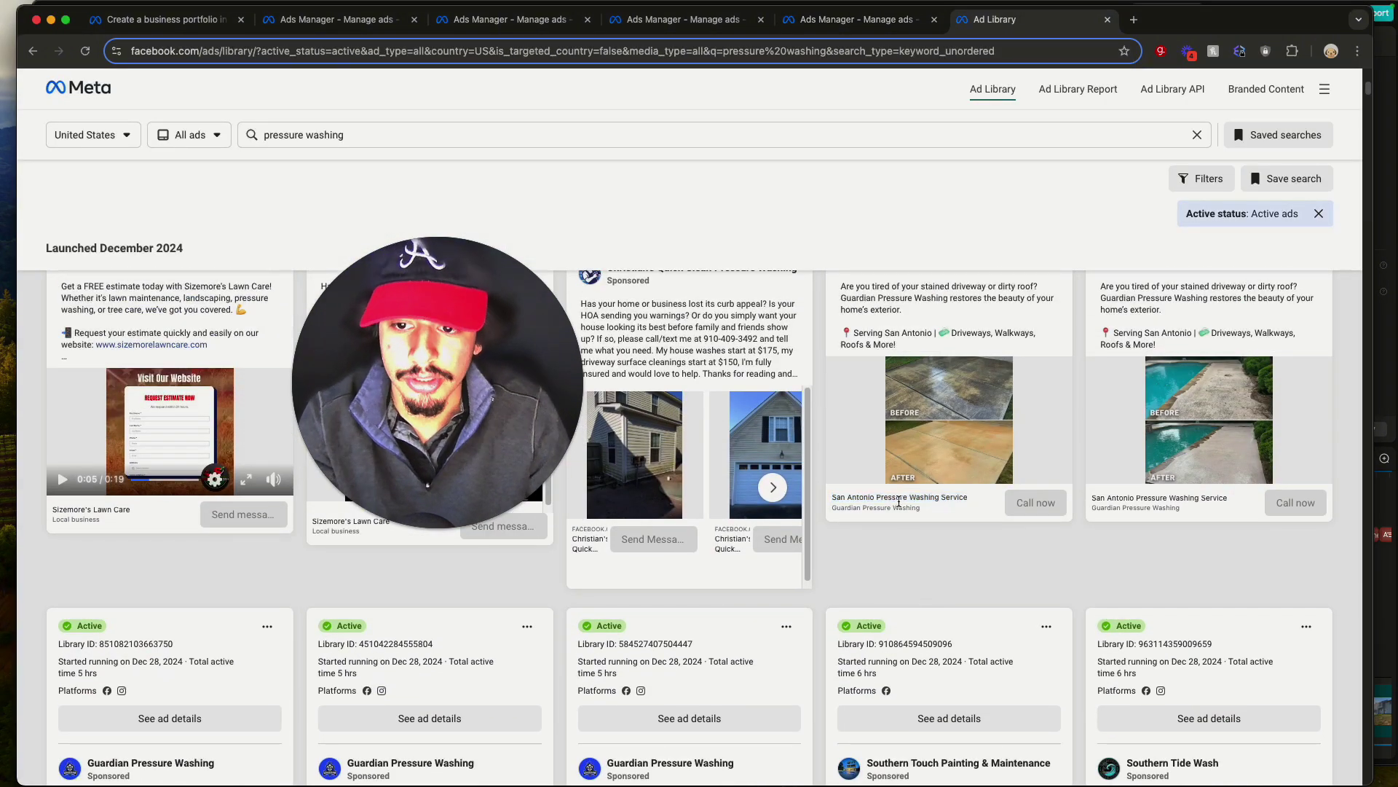
scroll(1038, 598, "down", 2)
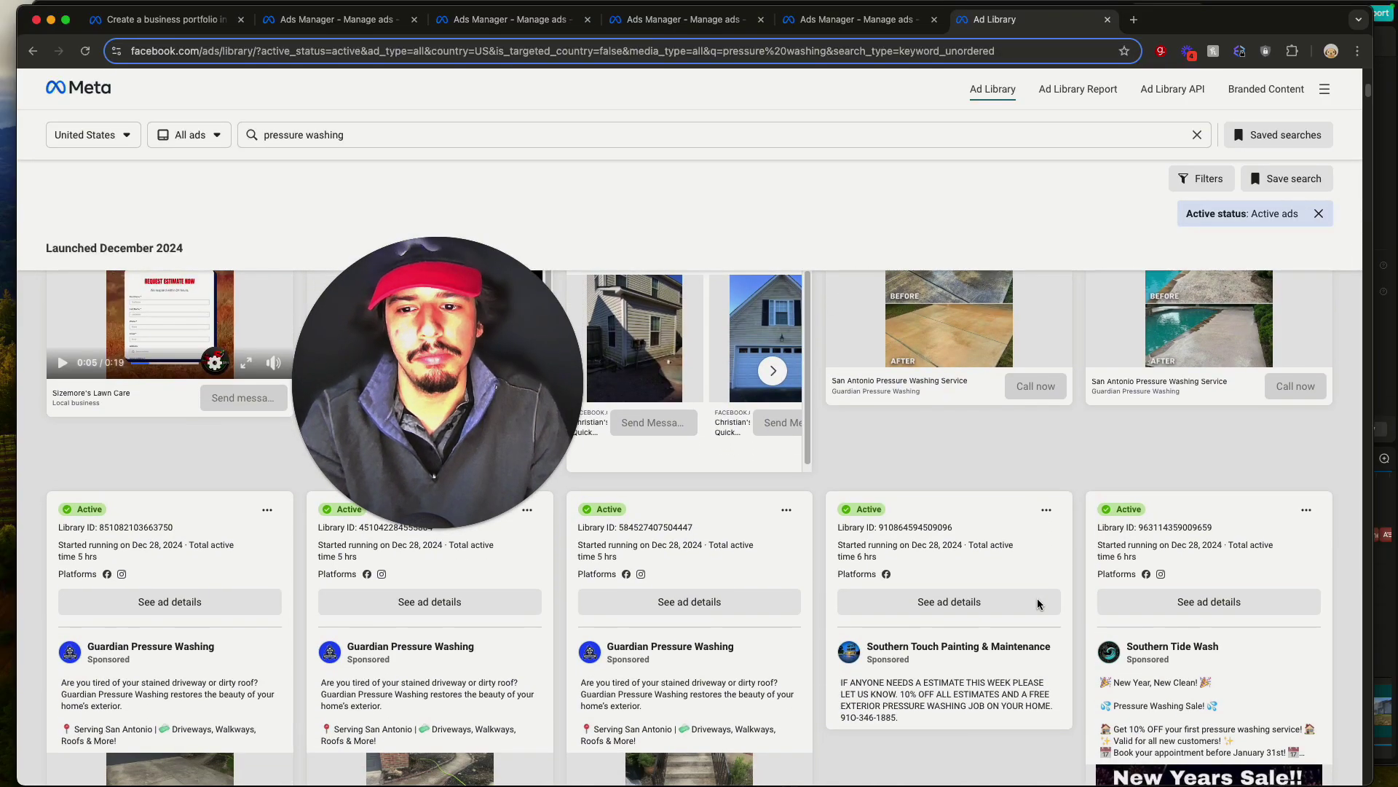
scroll(1049, 608, "down", 4)
scroll(869, 441, "down", 2)
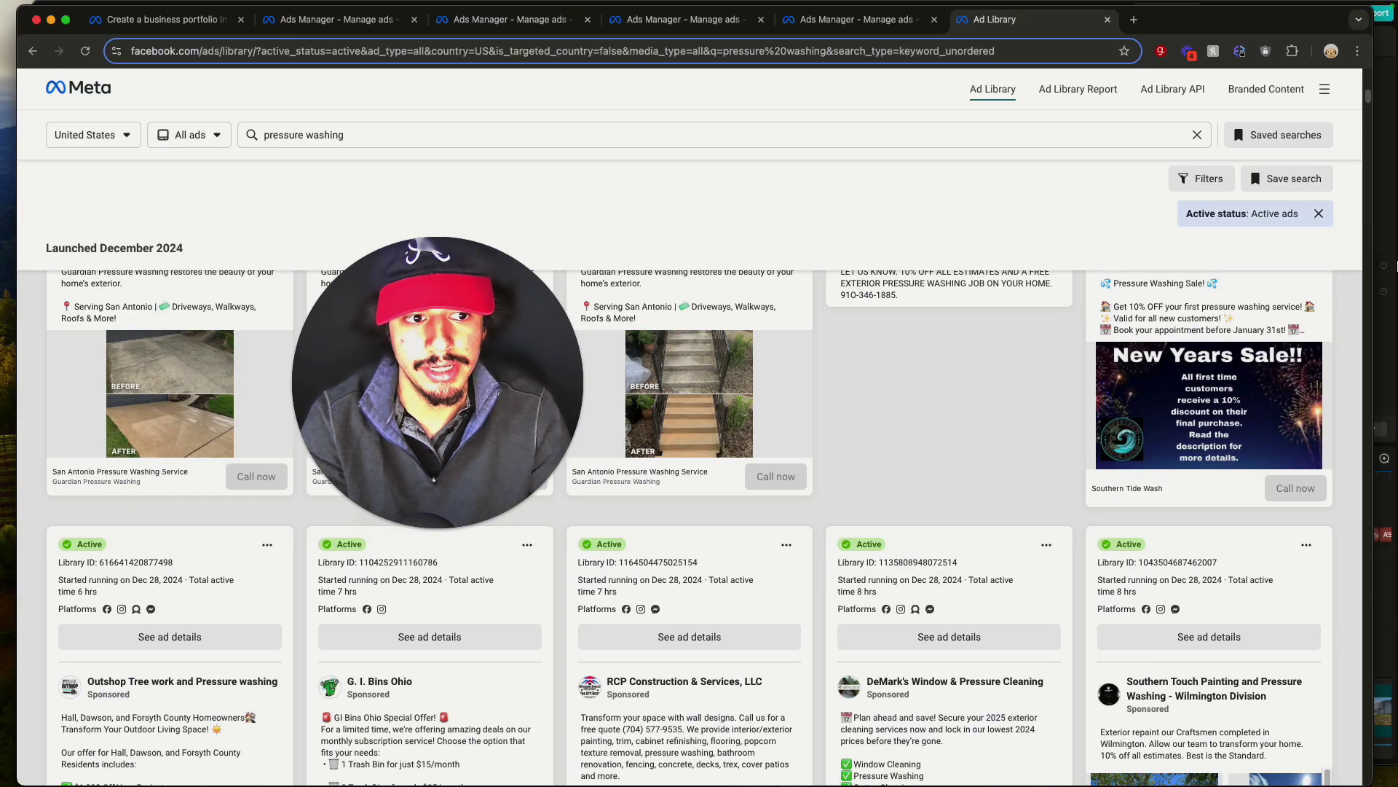
key("super+Tab")
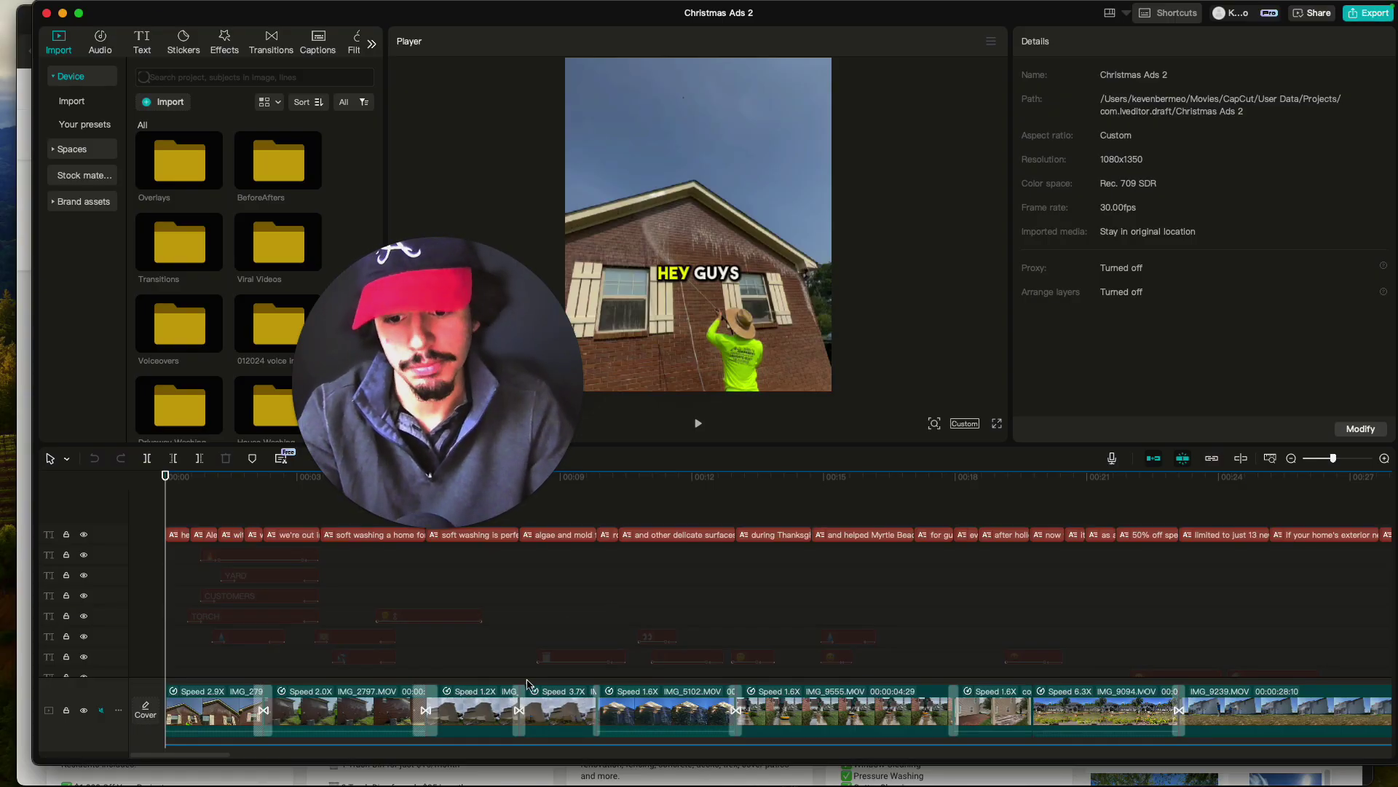
left_click(24, 417)
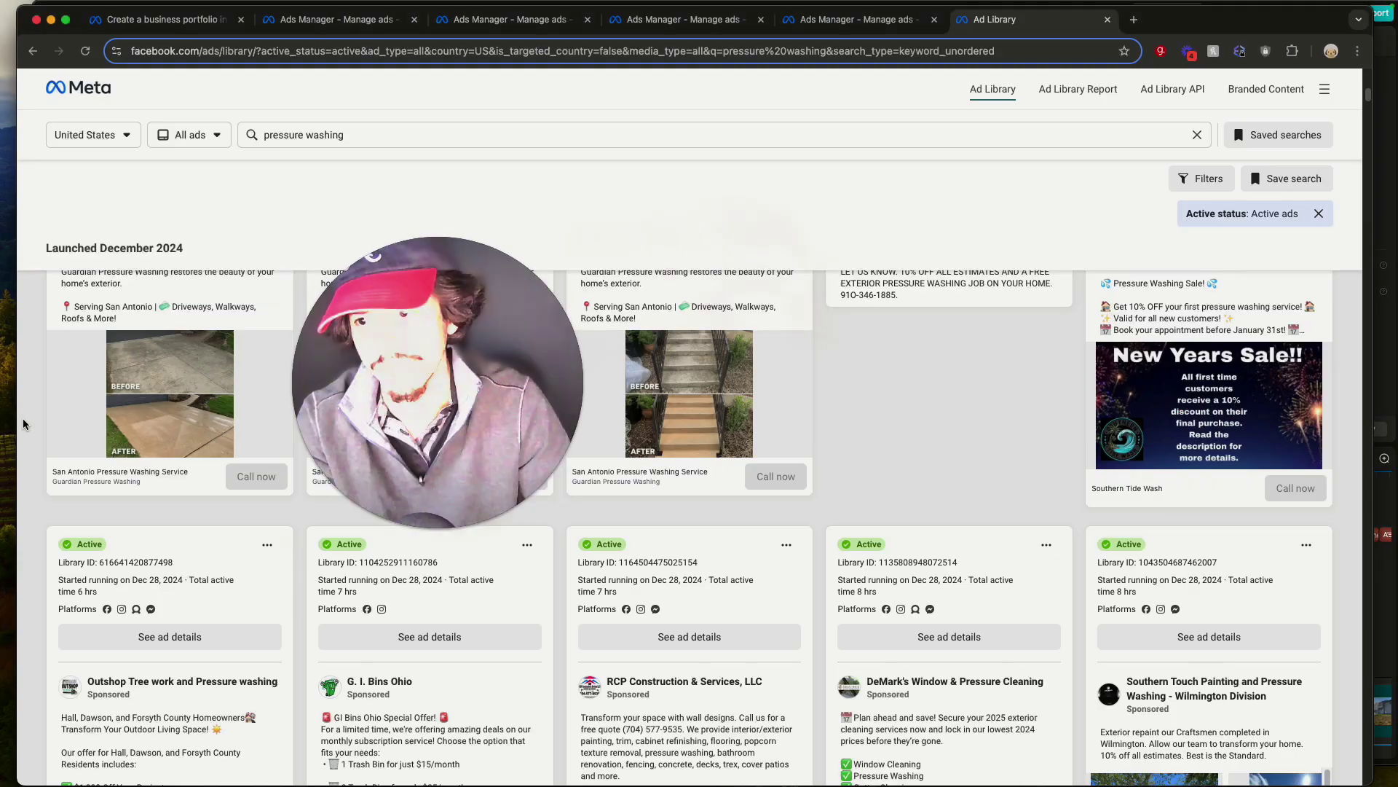
- Return to Ads Manager and show the campaign list containing the draft campaign
left_click(859, 20)
left_click(721, 19)
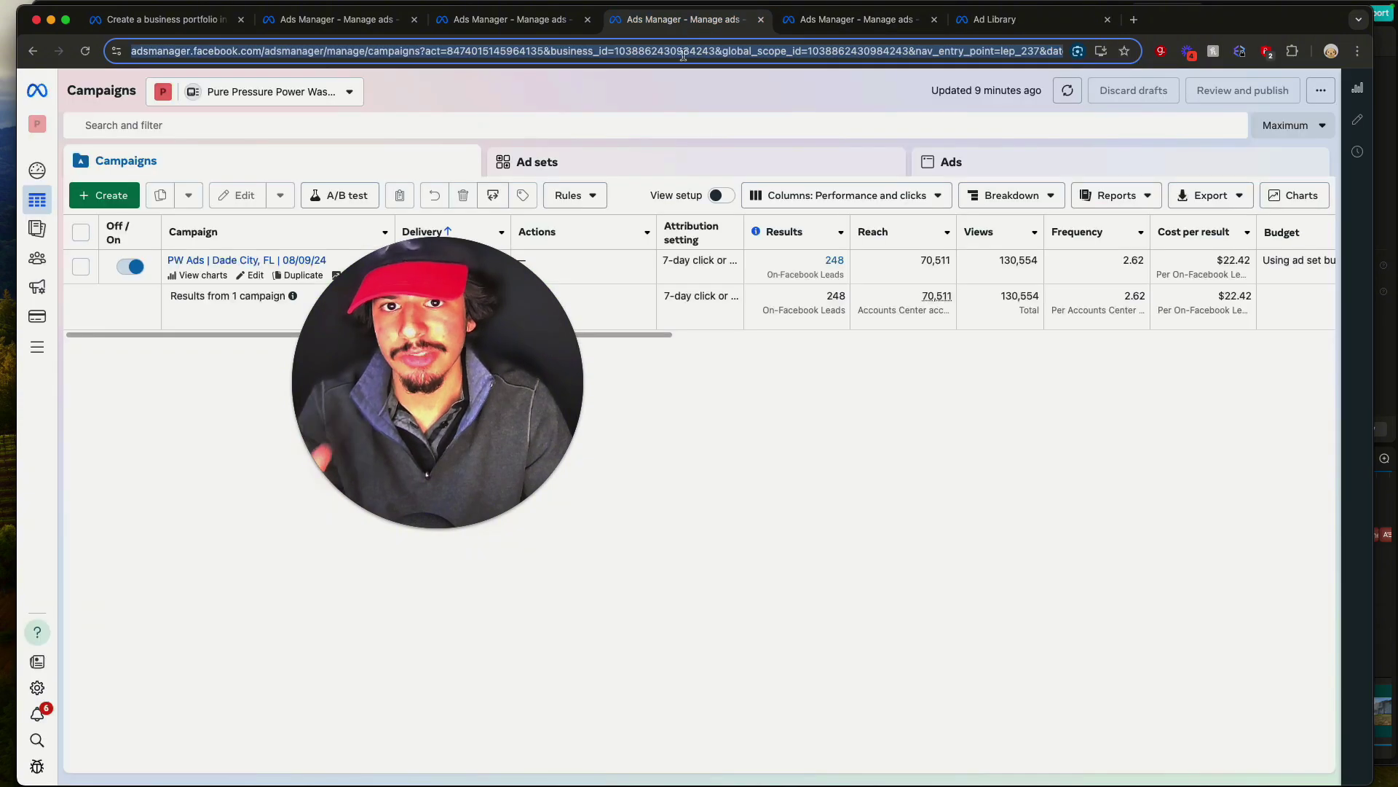
left_click(814, 23)
left_click(126, 161)
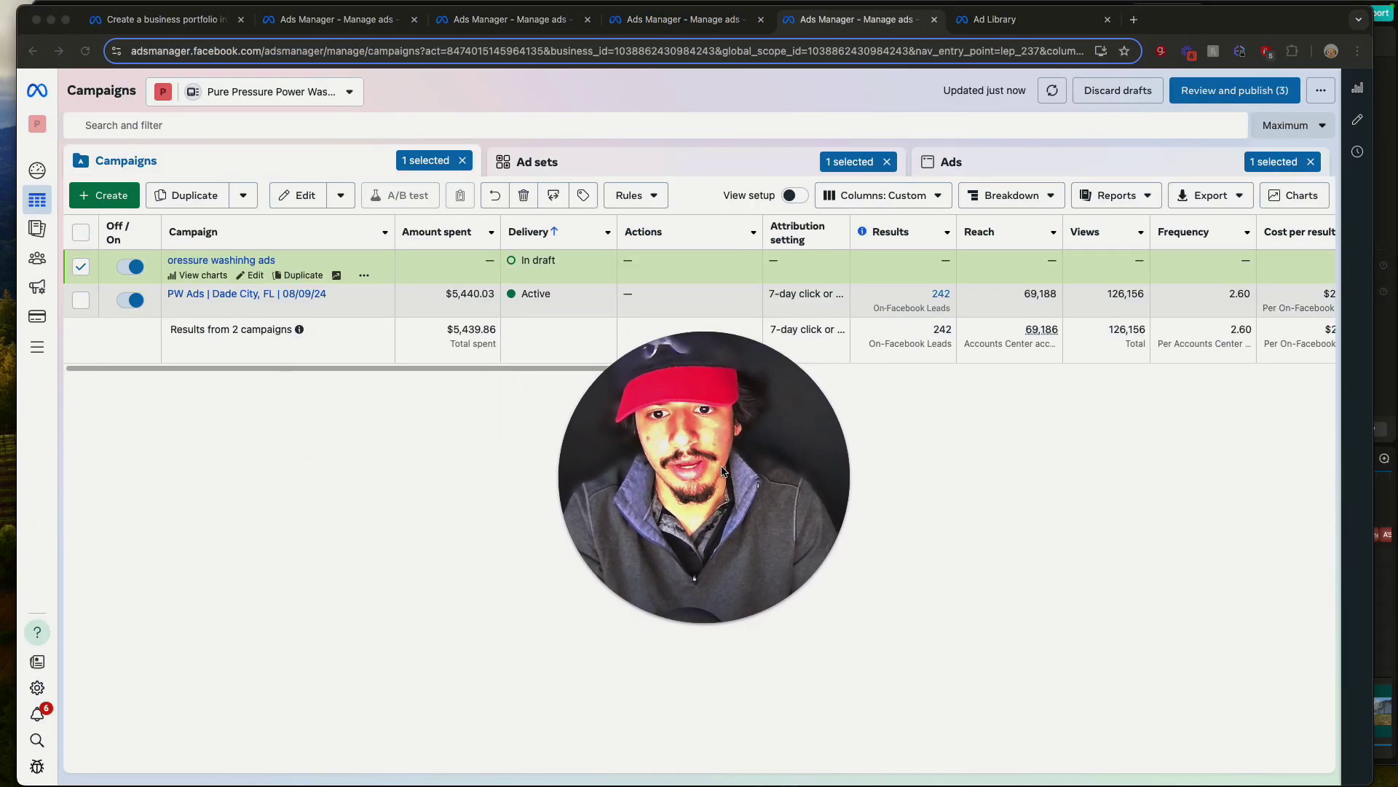
left_click(281, 415)
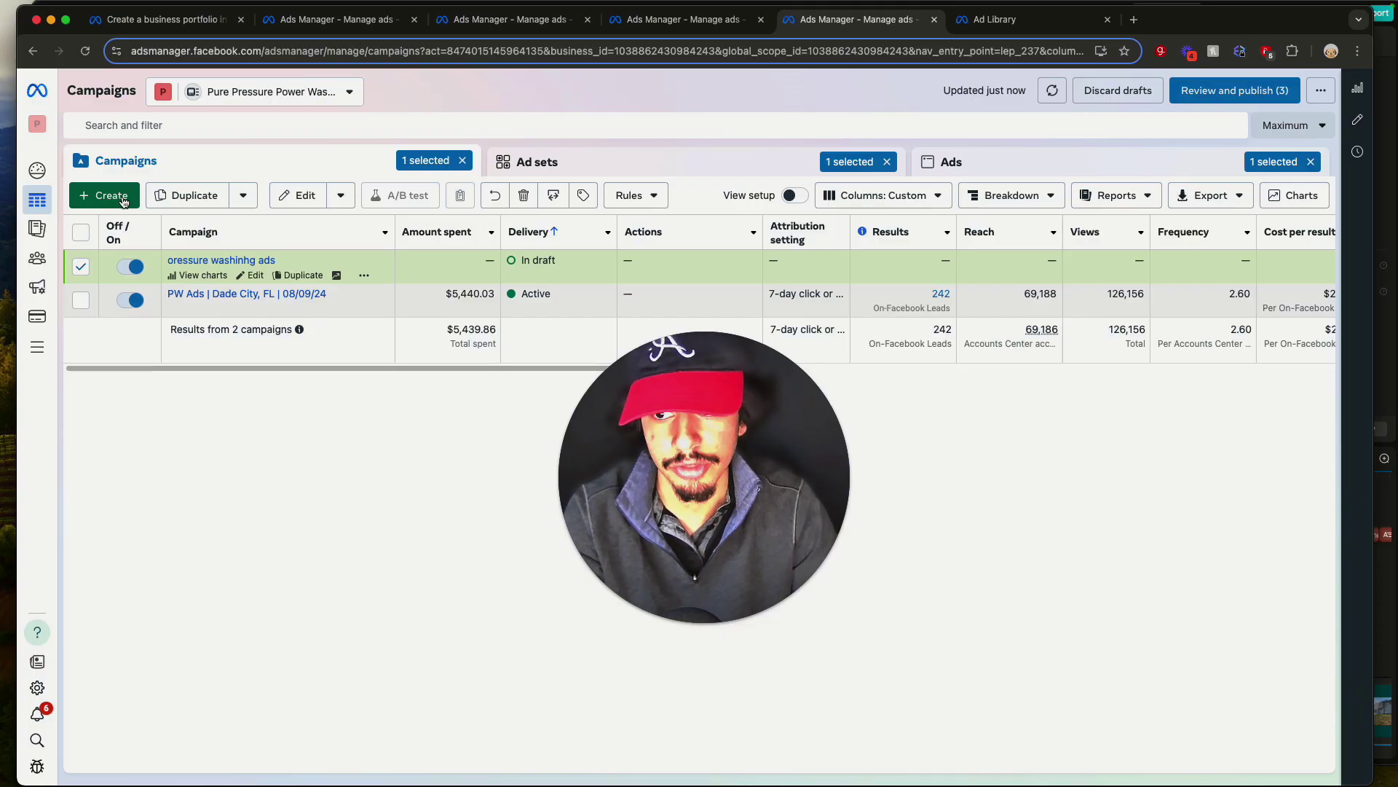
- Create a new campaign with the Leads objective using the manual leads campaign setup
left_click(124, 199)
left_click(581, 397)
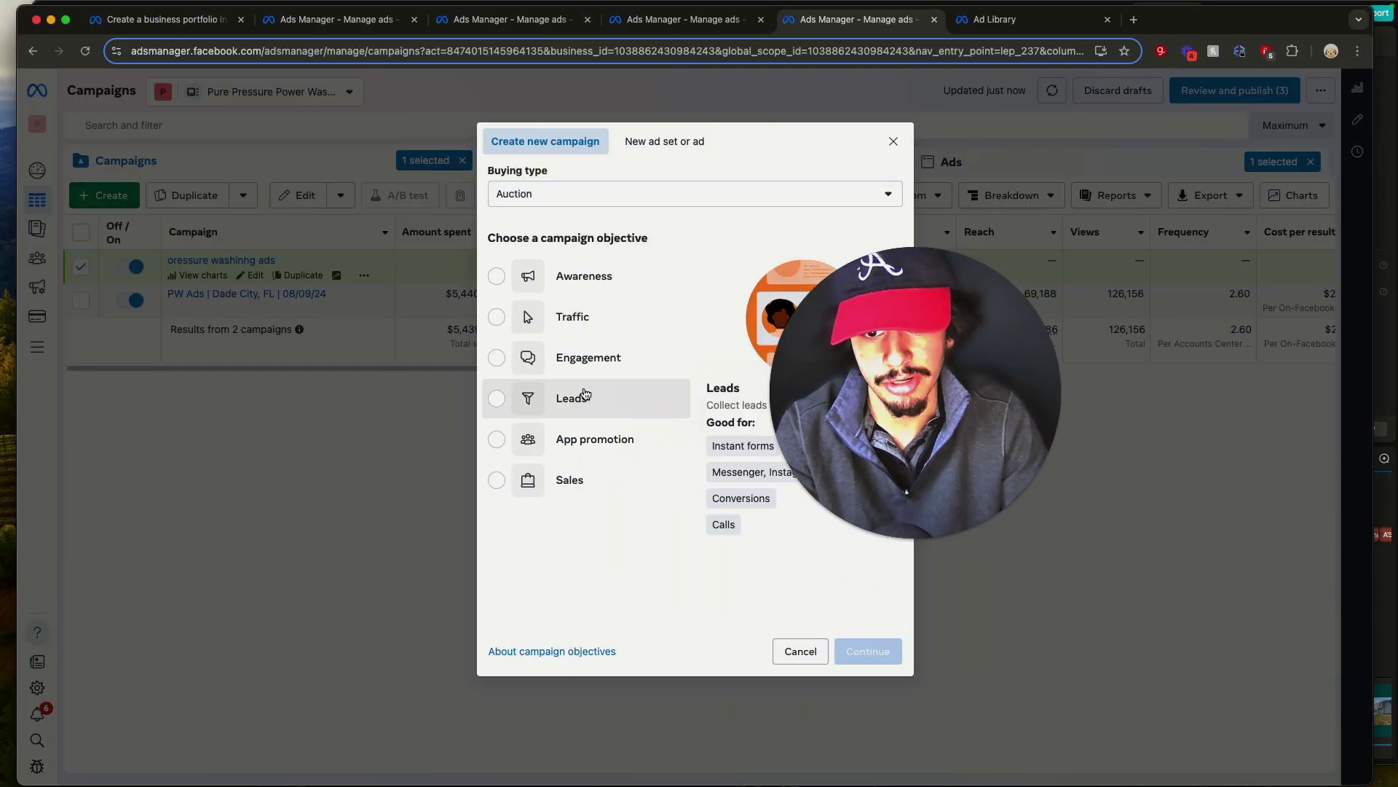
left_click(866, 651)
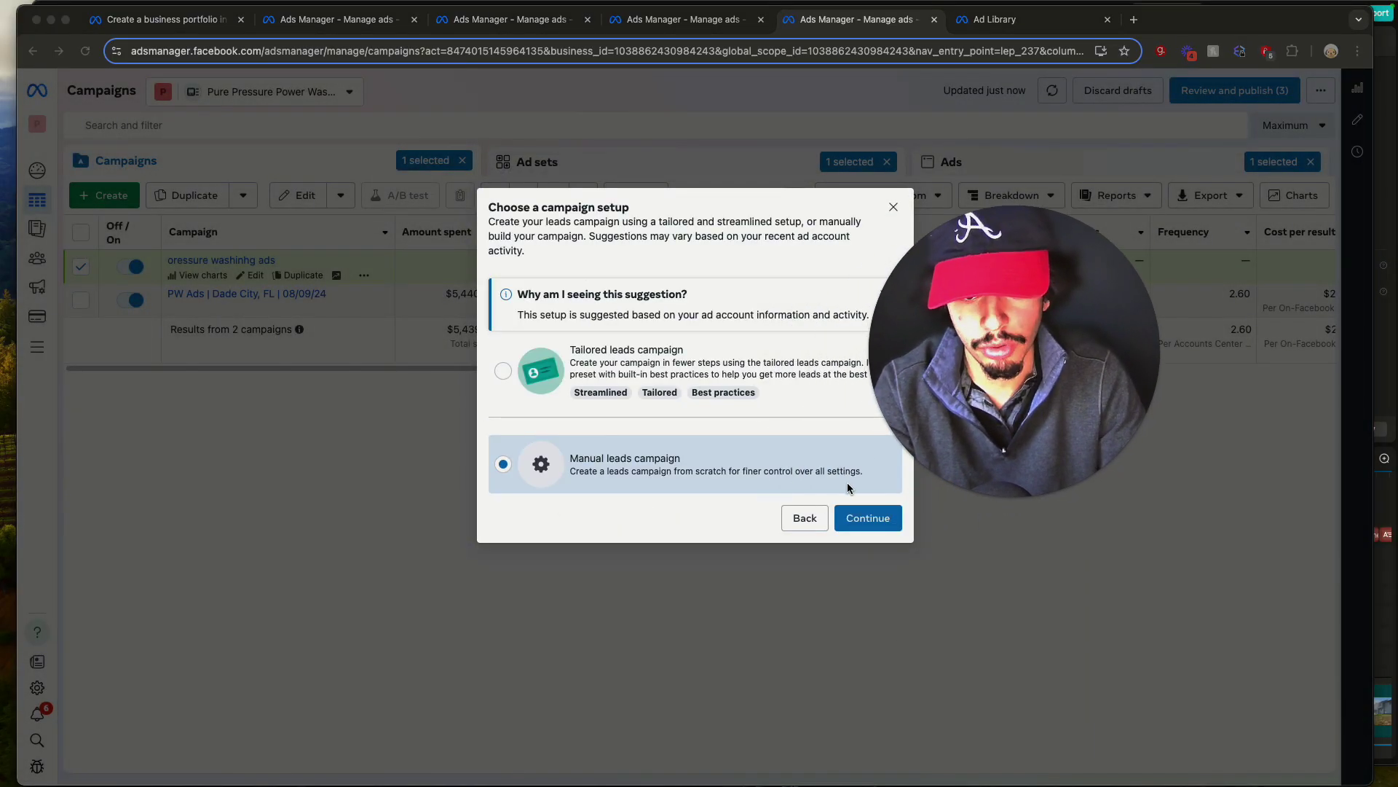
left_click(862, 517)
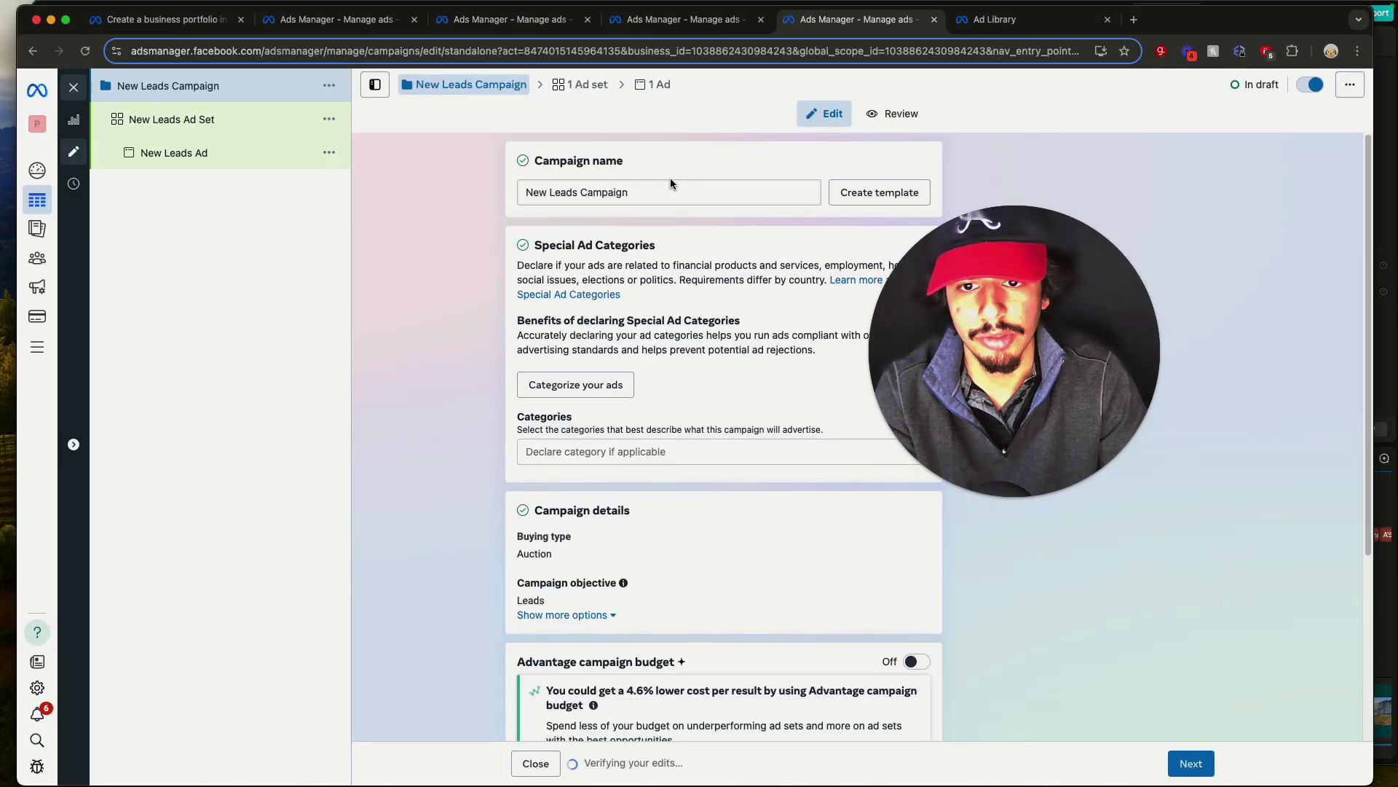
- Name the new campaign "pressure washing ads"
left_click(670, 192)
key("super+a")
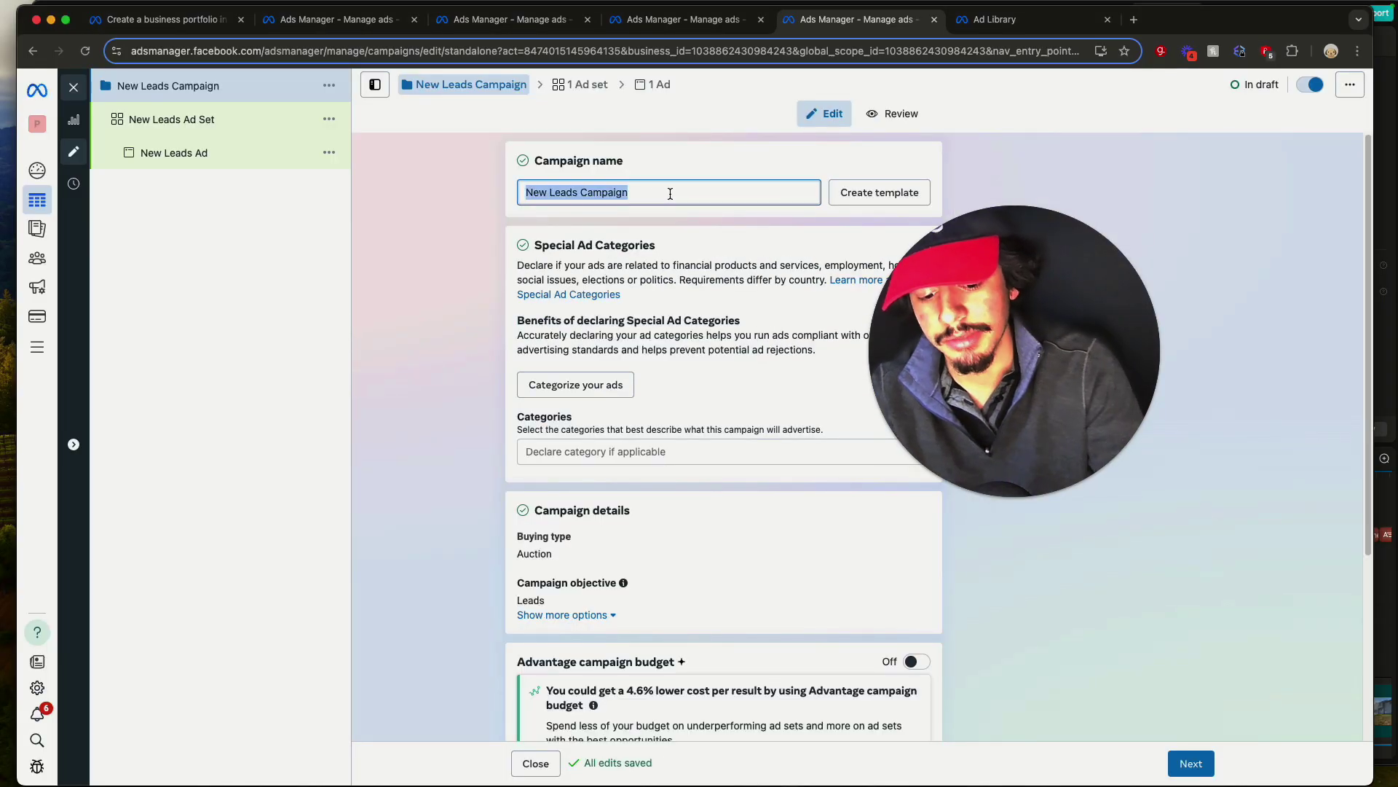
type("pressure washing ads")
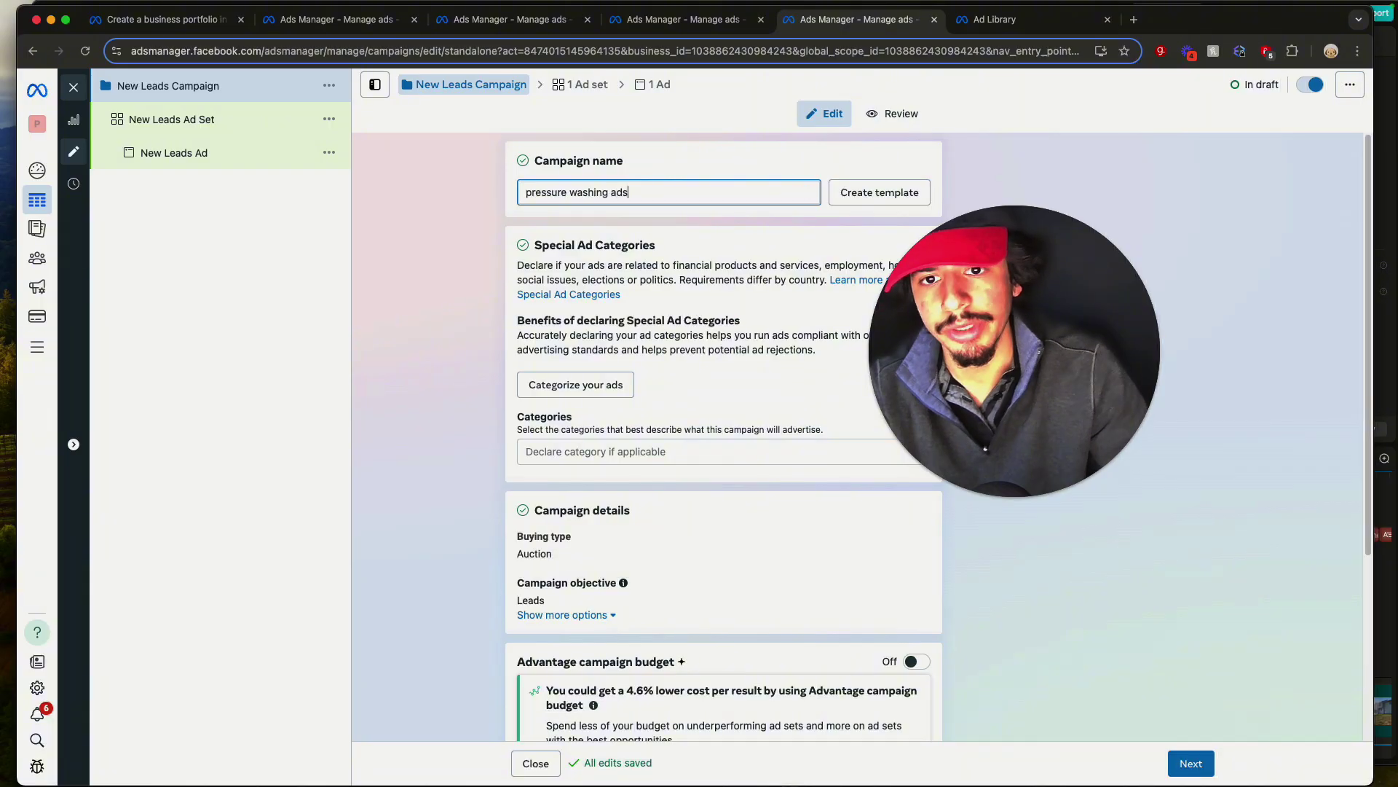
- Rename the new leads ad set as "ad set 1 copy 1"
left_click(230, 121)
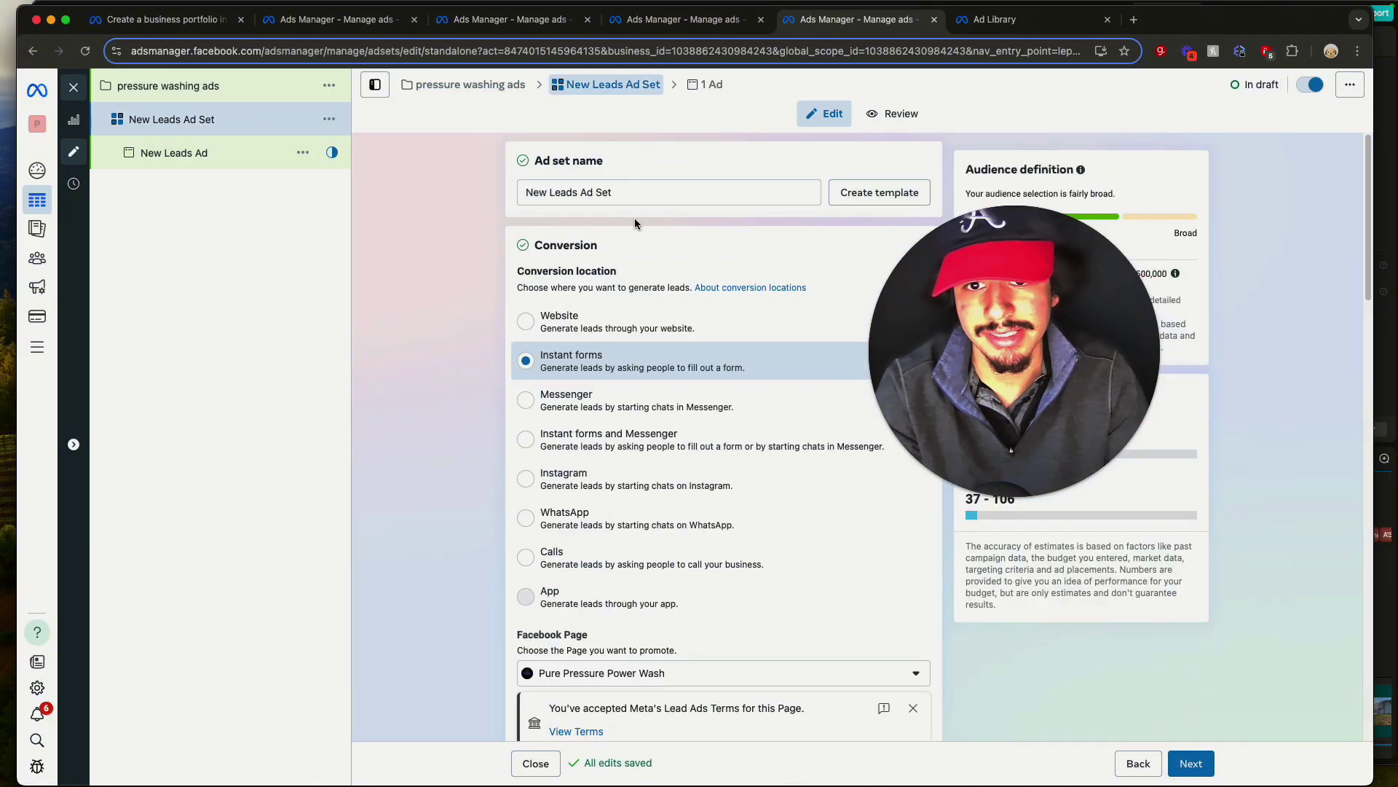
left_click(626, 193)
key("super+a")
type("ad set 1 copy 1")
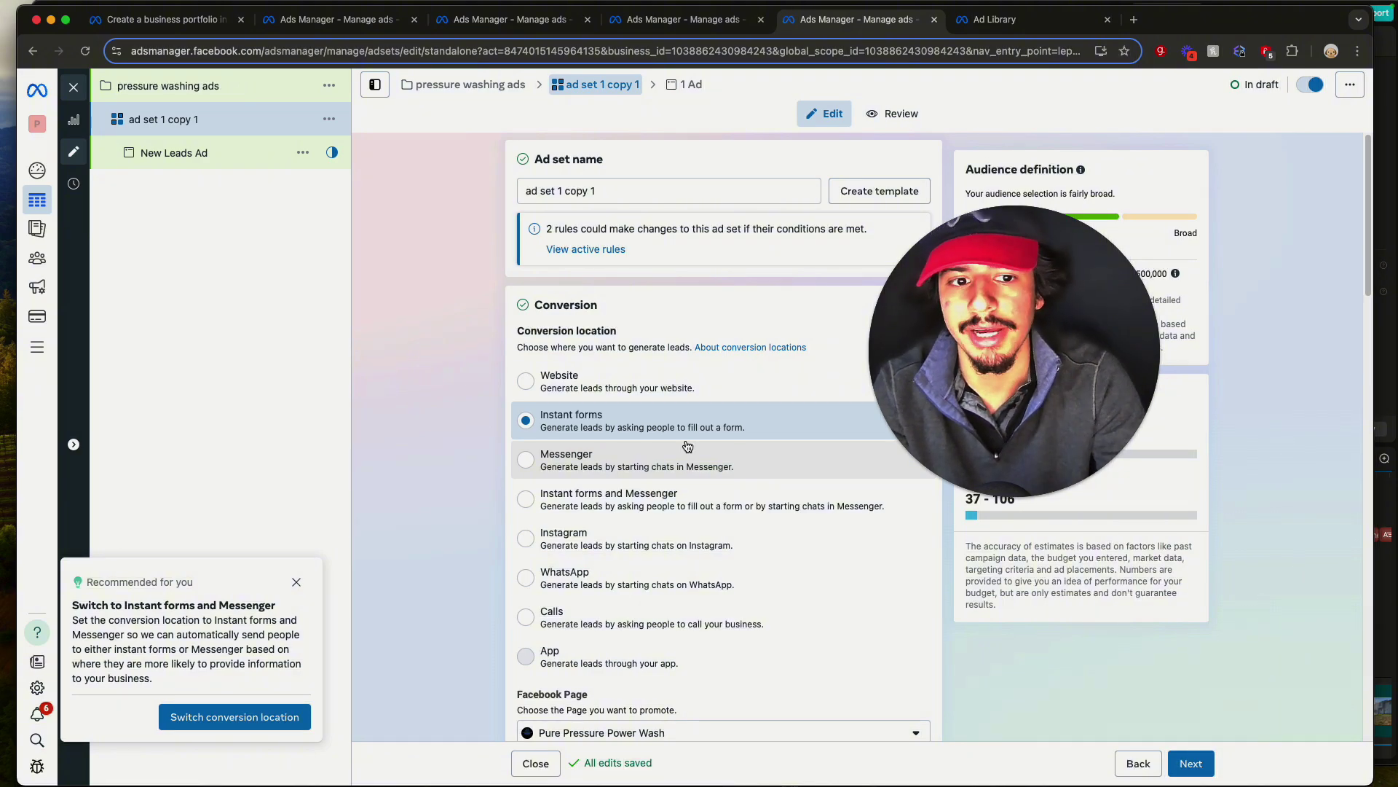
- Set the ad set's daily budget to $5.00
scroll(680, 447, "down", 3)
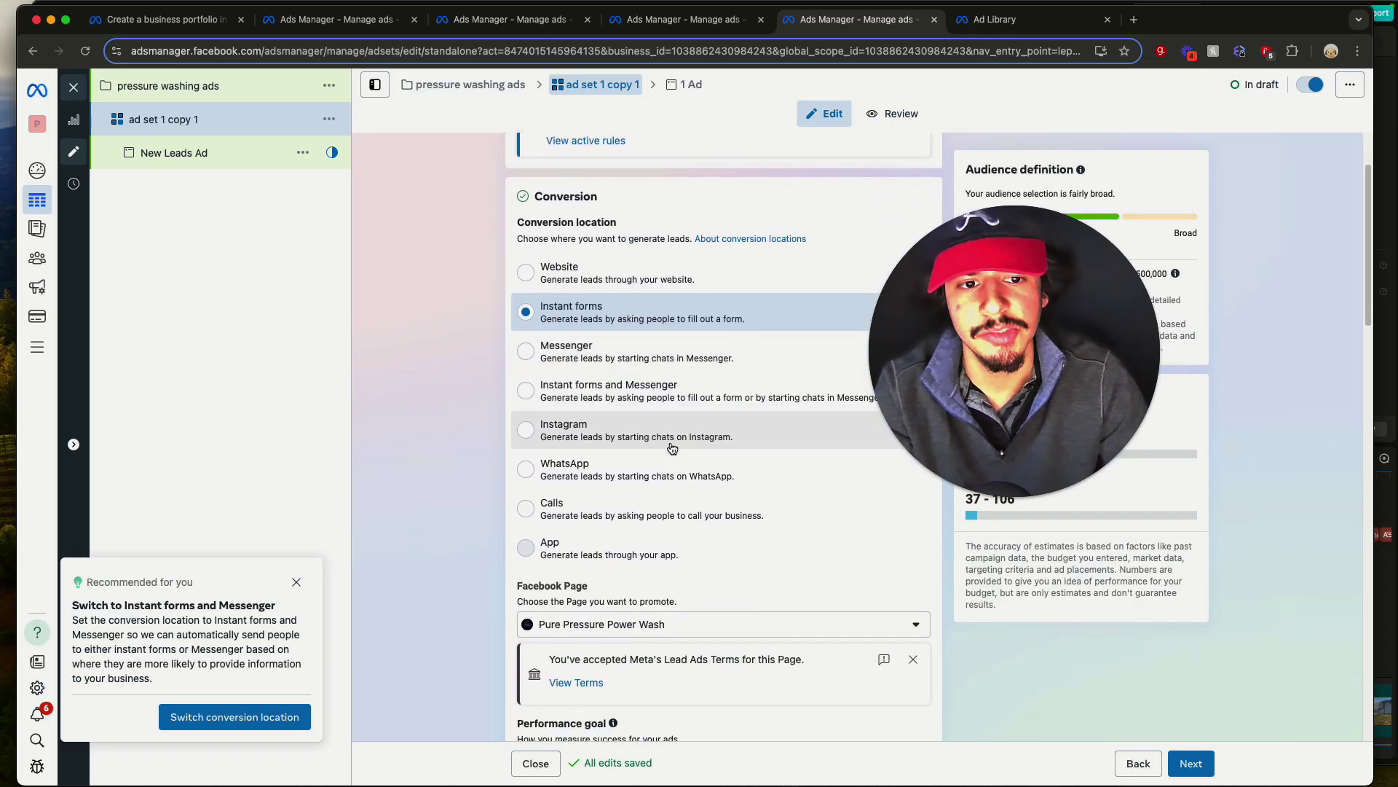
scroll(672, 447, "down", 4)
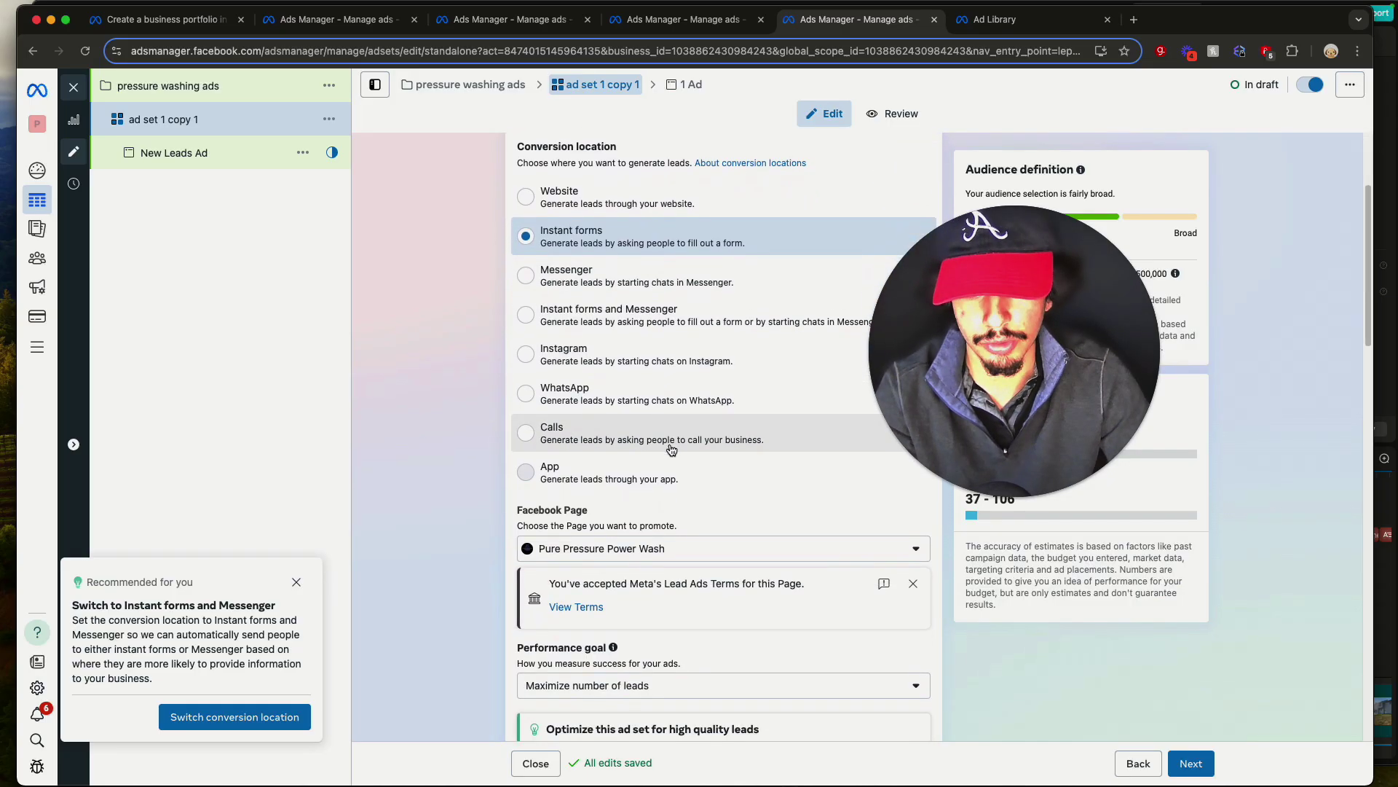
scroll(698, 517, "down", 10)
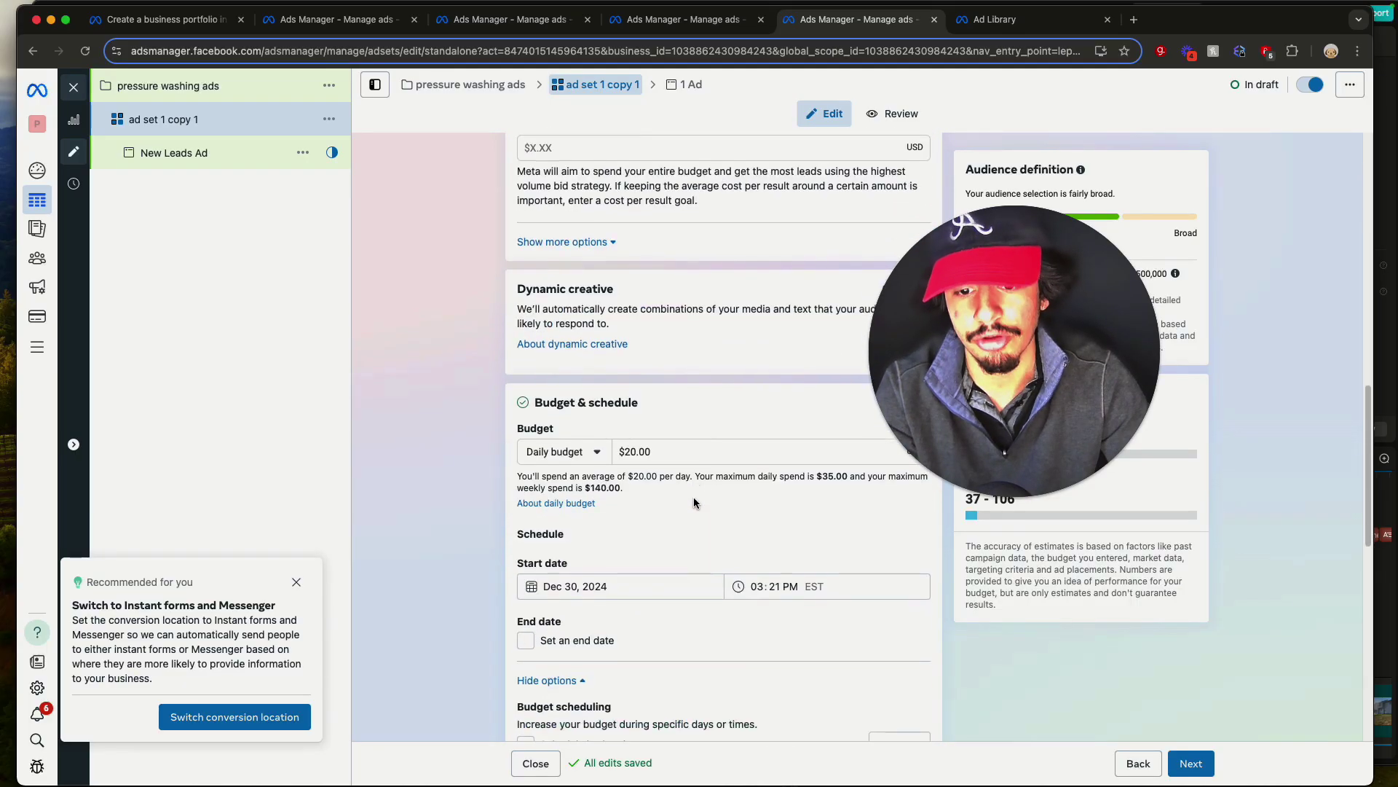
left_click(670, 450)
type("5")
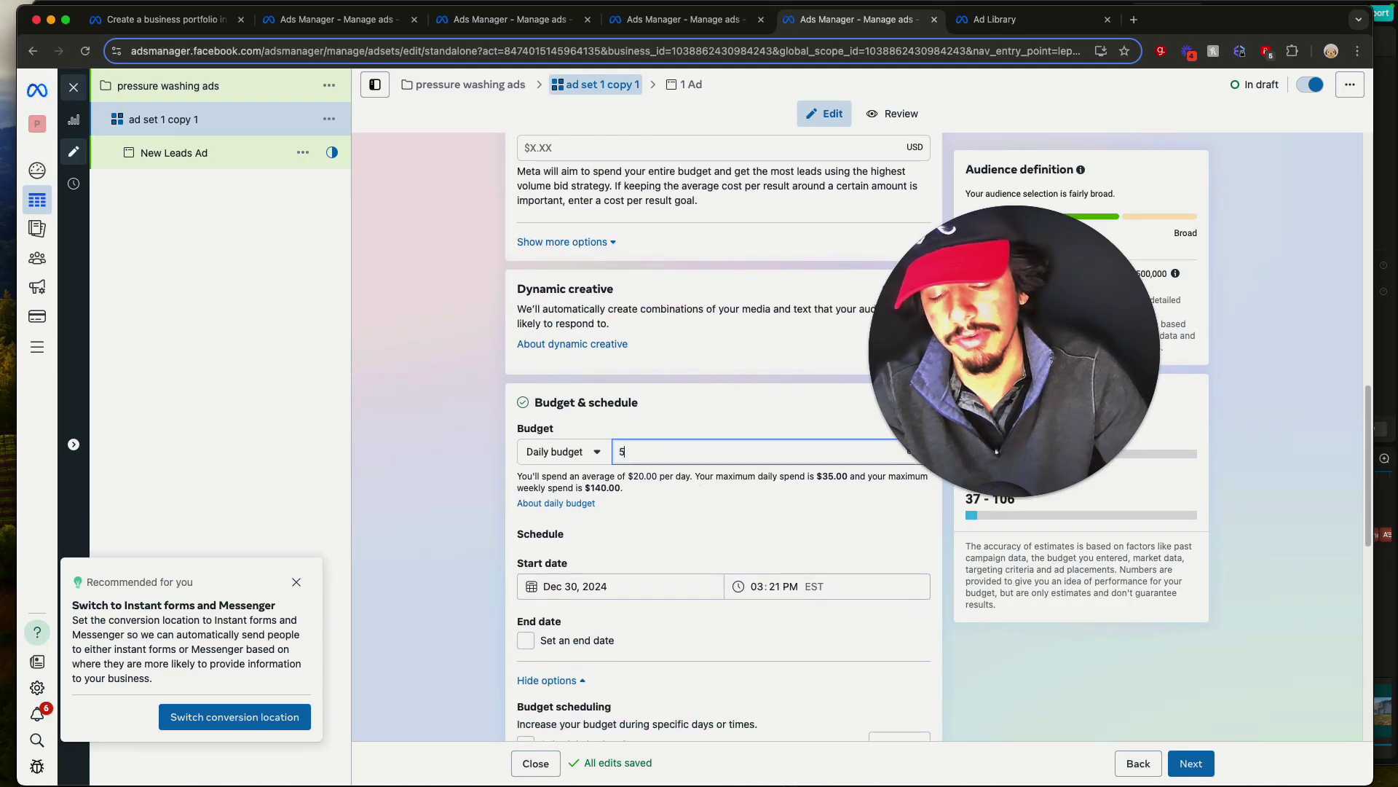
left_click(757, 413)
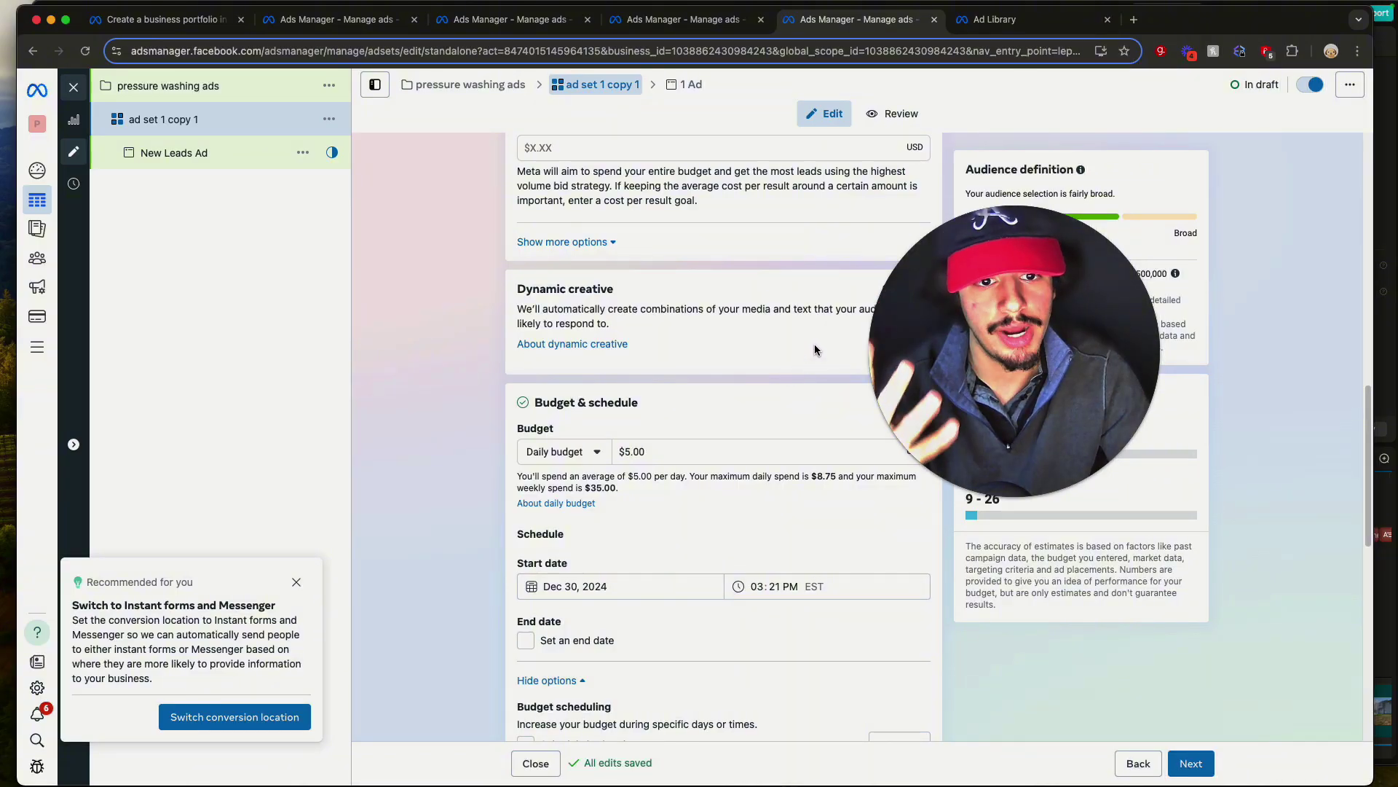
- Set the ad set's start time on Dec 30, 2024 to 04:00 PM
scroll(814, 353, "down", 2)
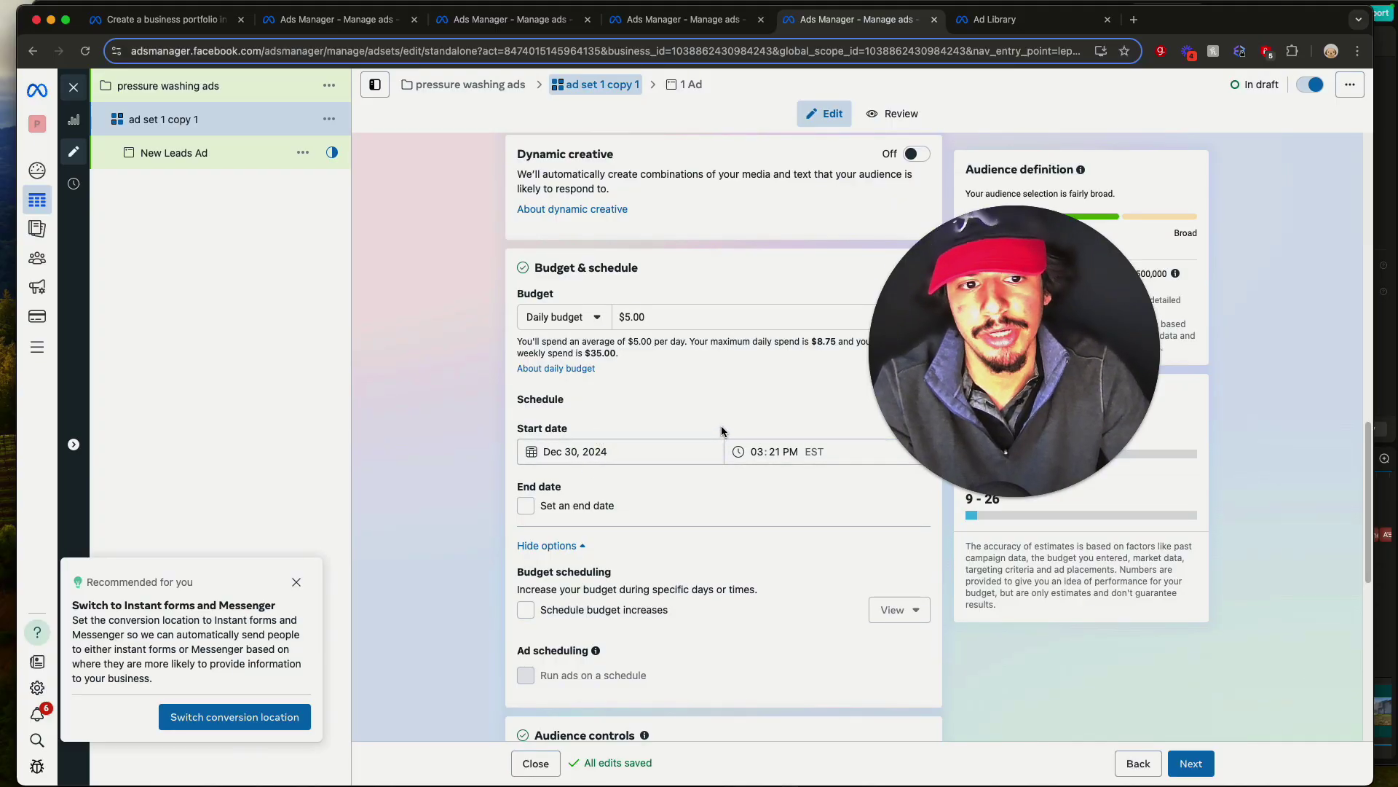
left_click(757, 451)
type("04:")
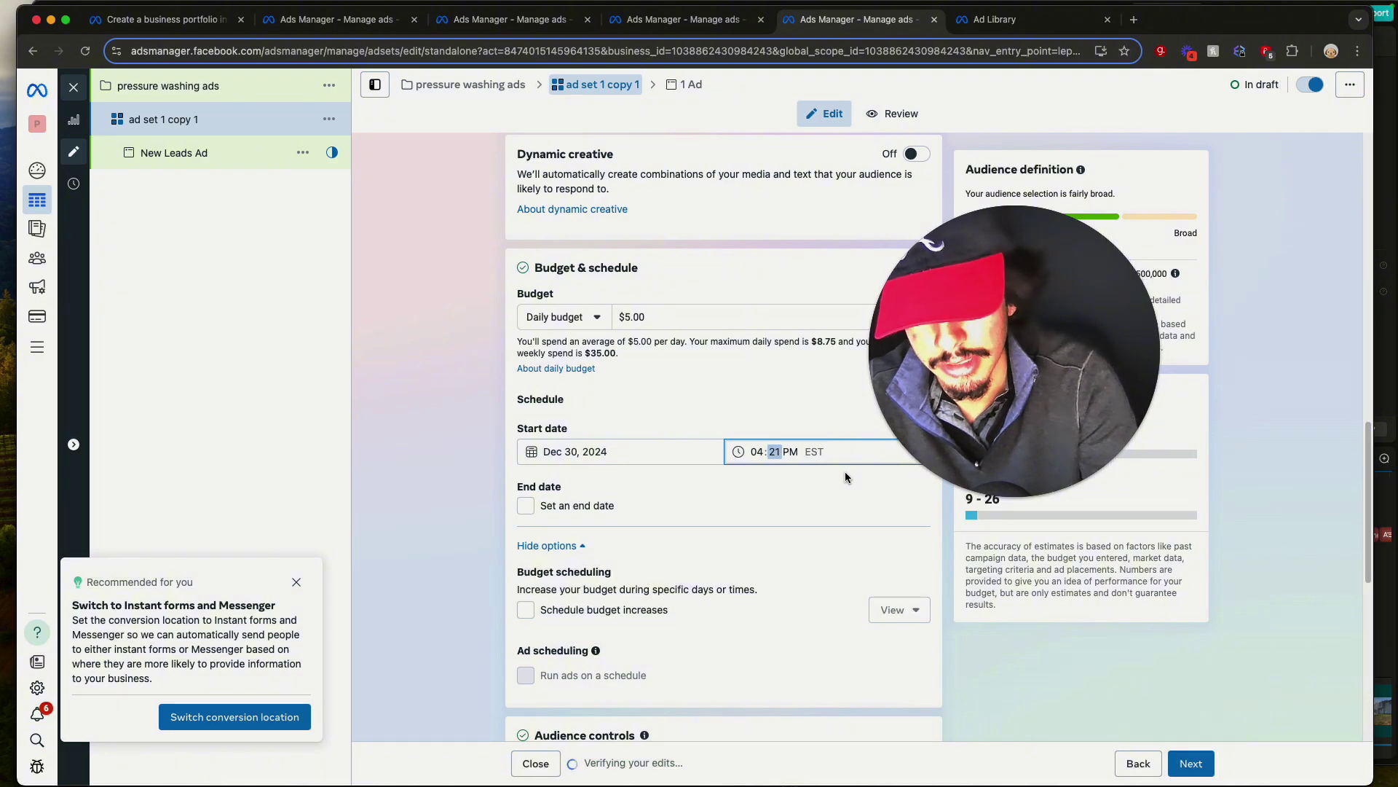
type("00")
- Replace the United States audience location with Atlanta, Georgia, and set its radius to 20 miles
scroll(853, 485, "down", 5)
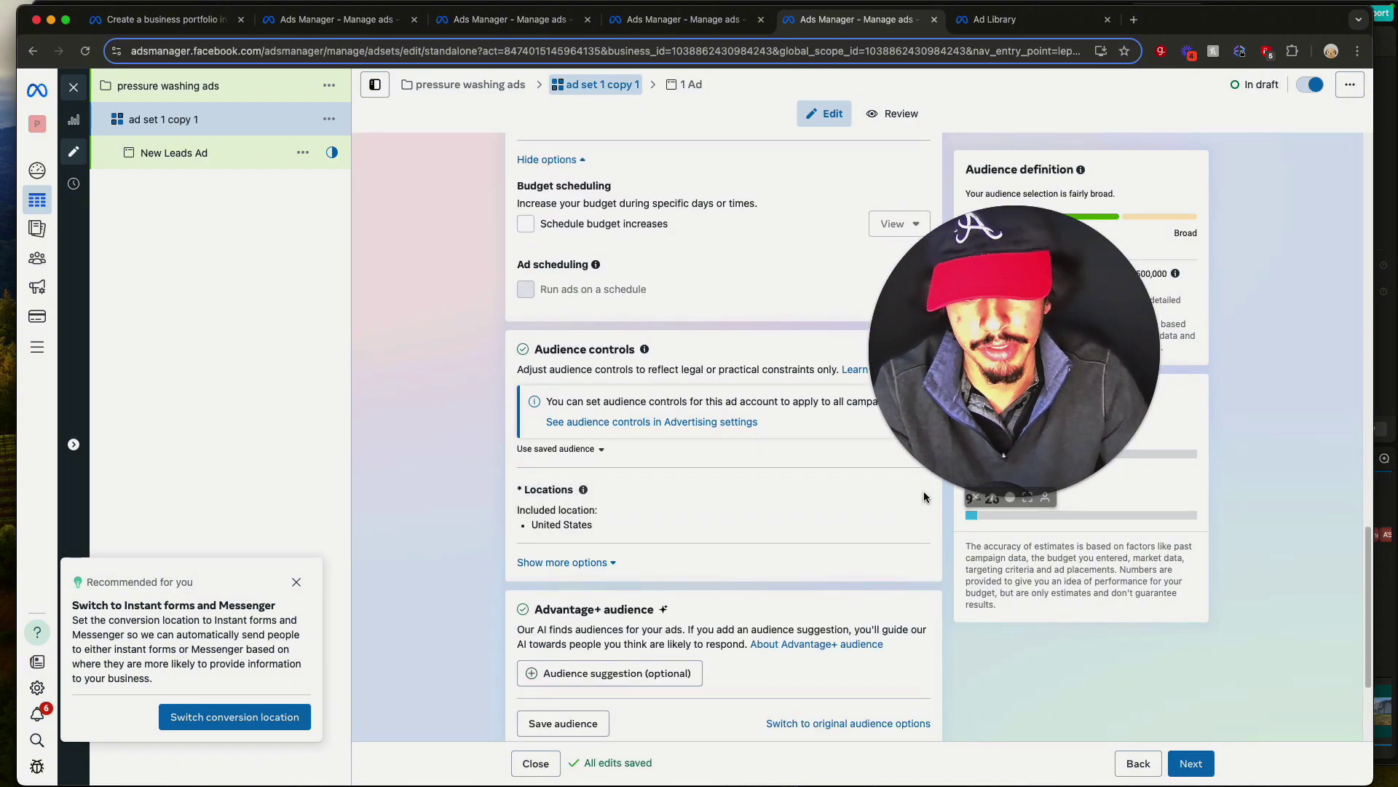
left_click_drag(979, 423, 1054, 335)
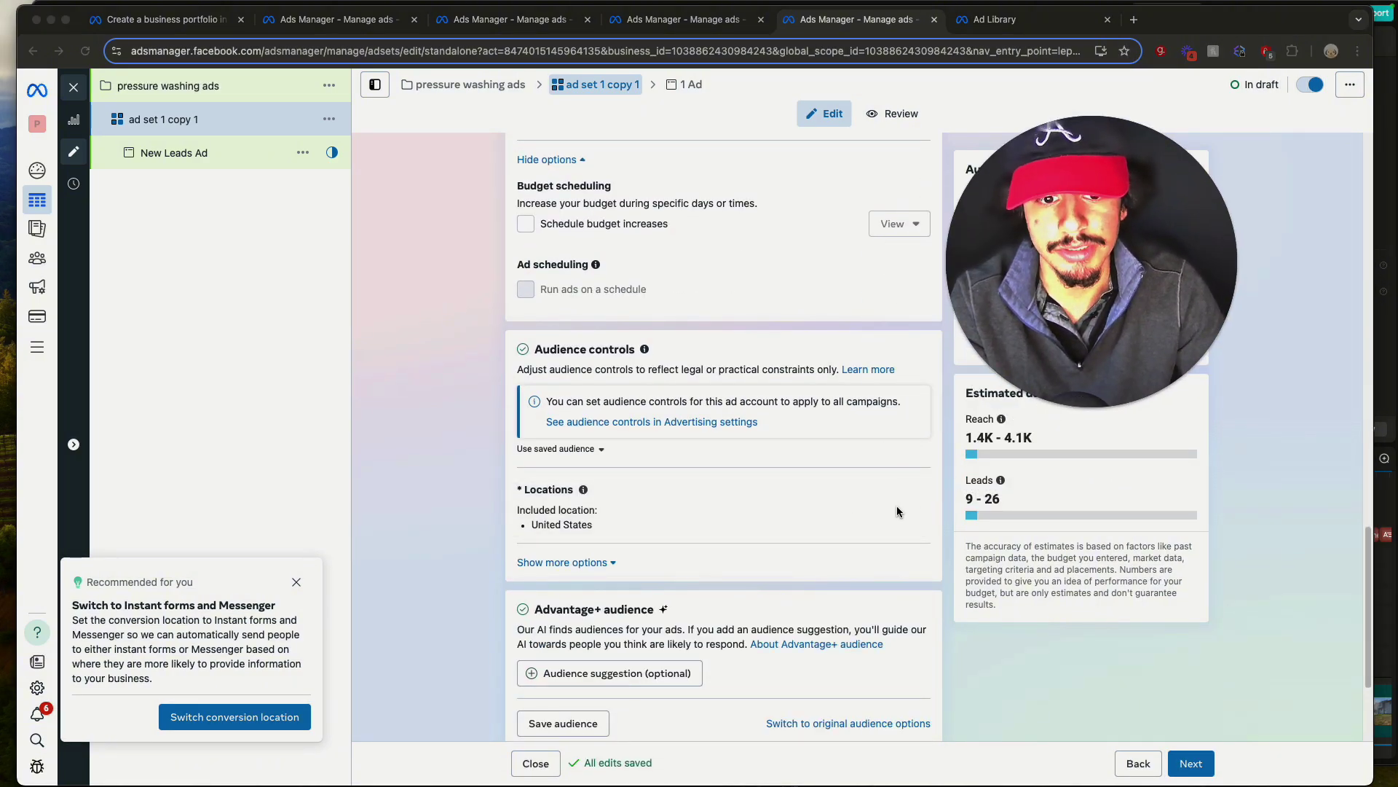
left_click(840, 447)
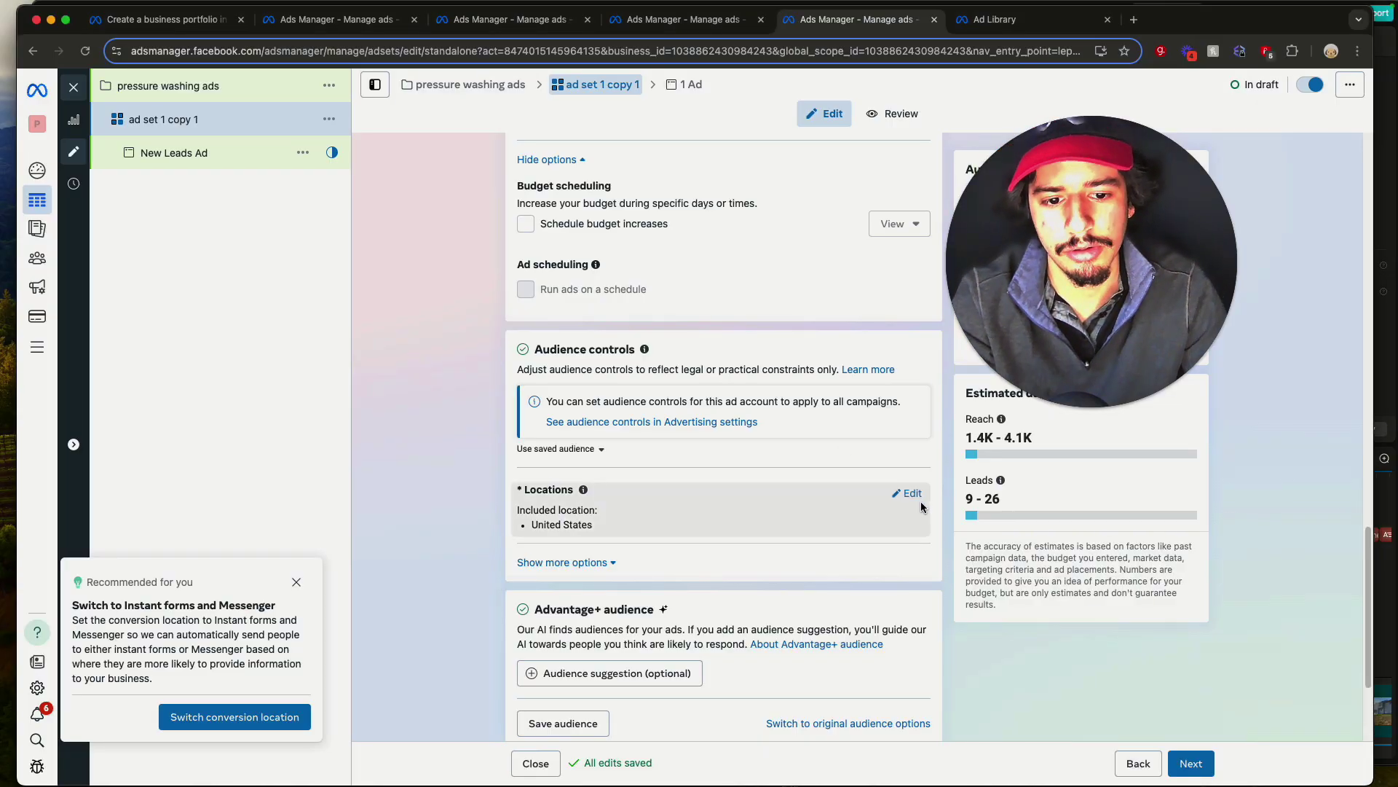
left_click(910, 493)
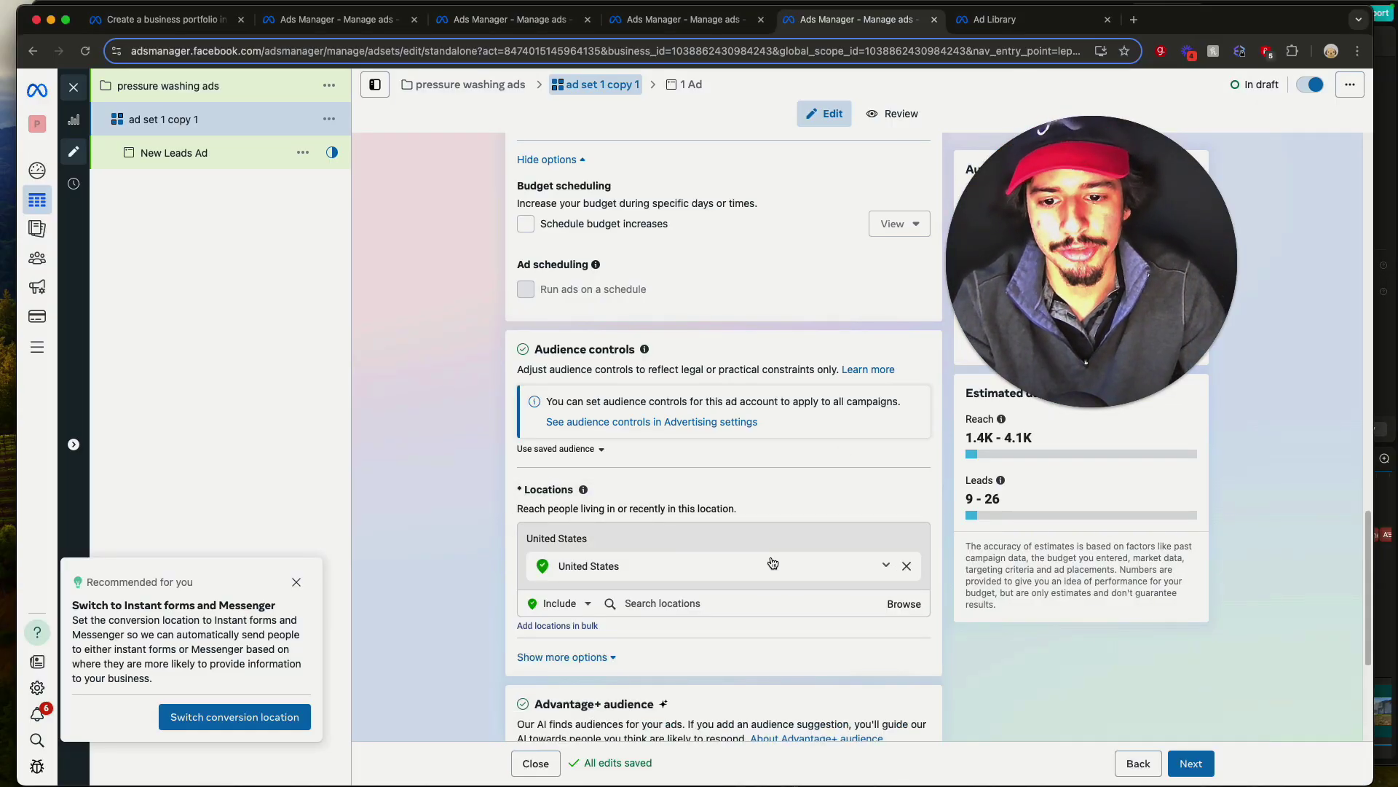
left_click(907, 566)
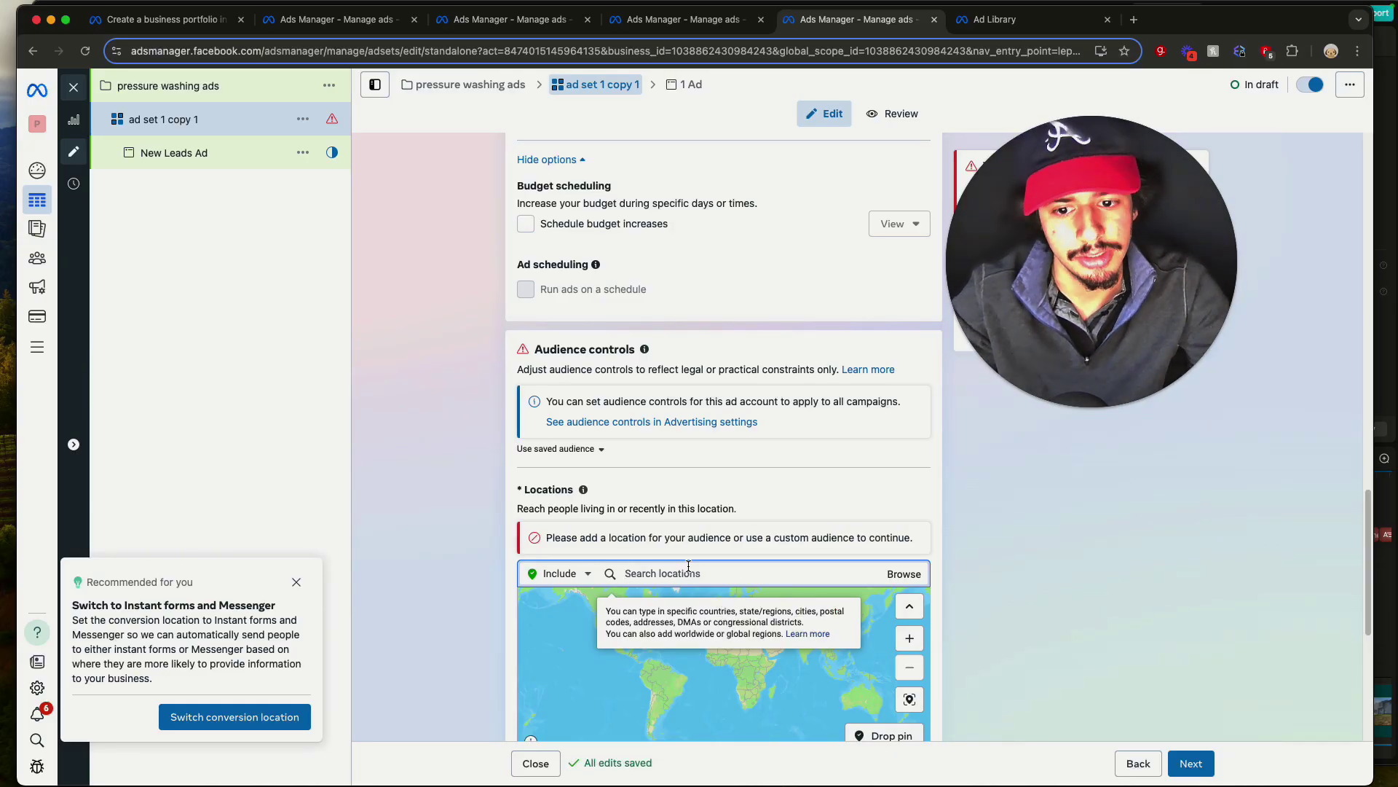
type("atlanta georgia")
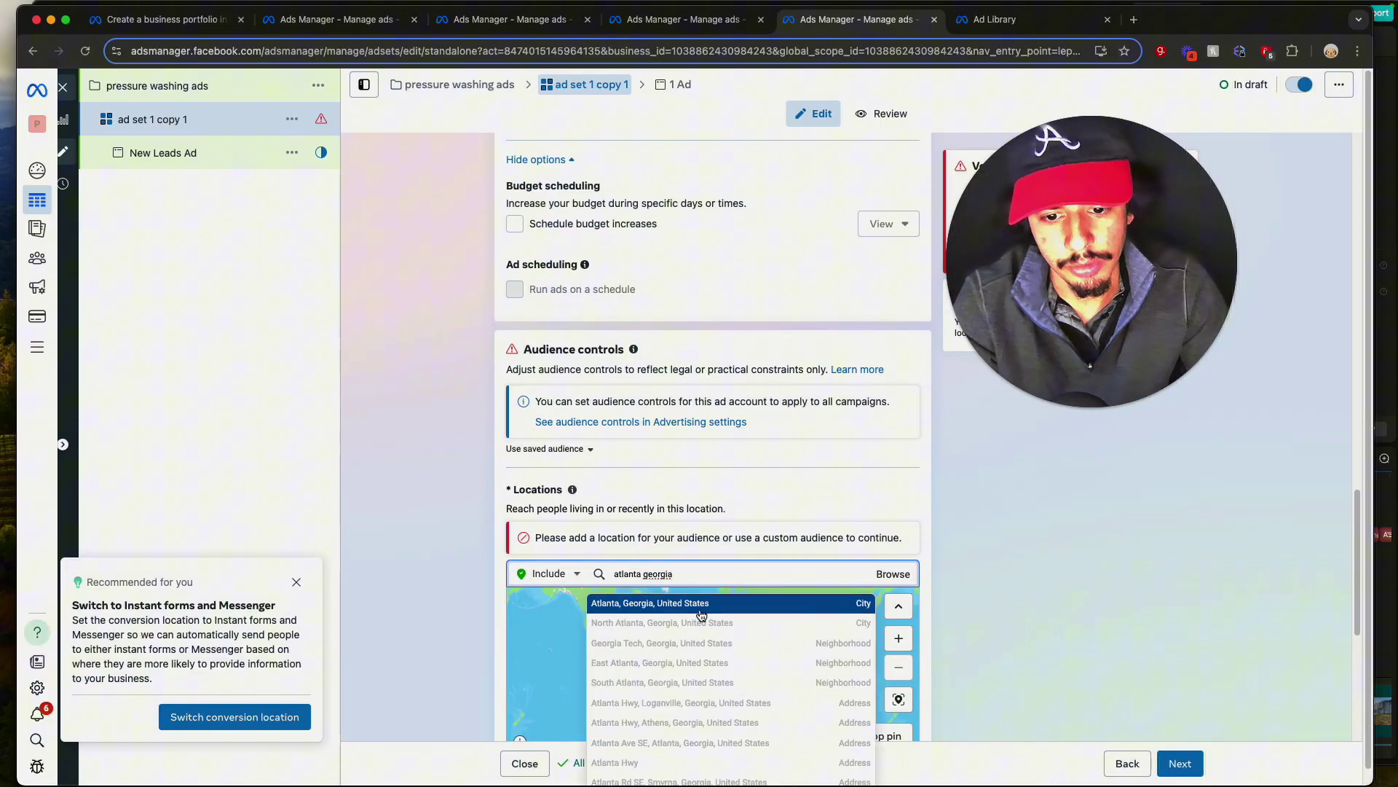
left_click(699, 615)
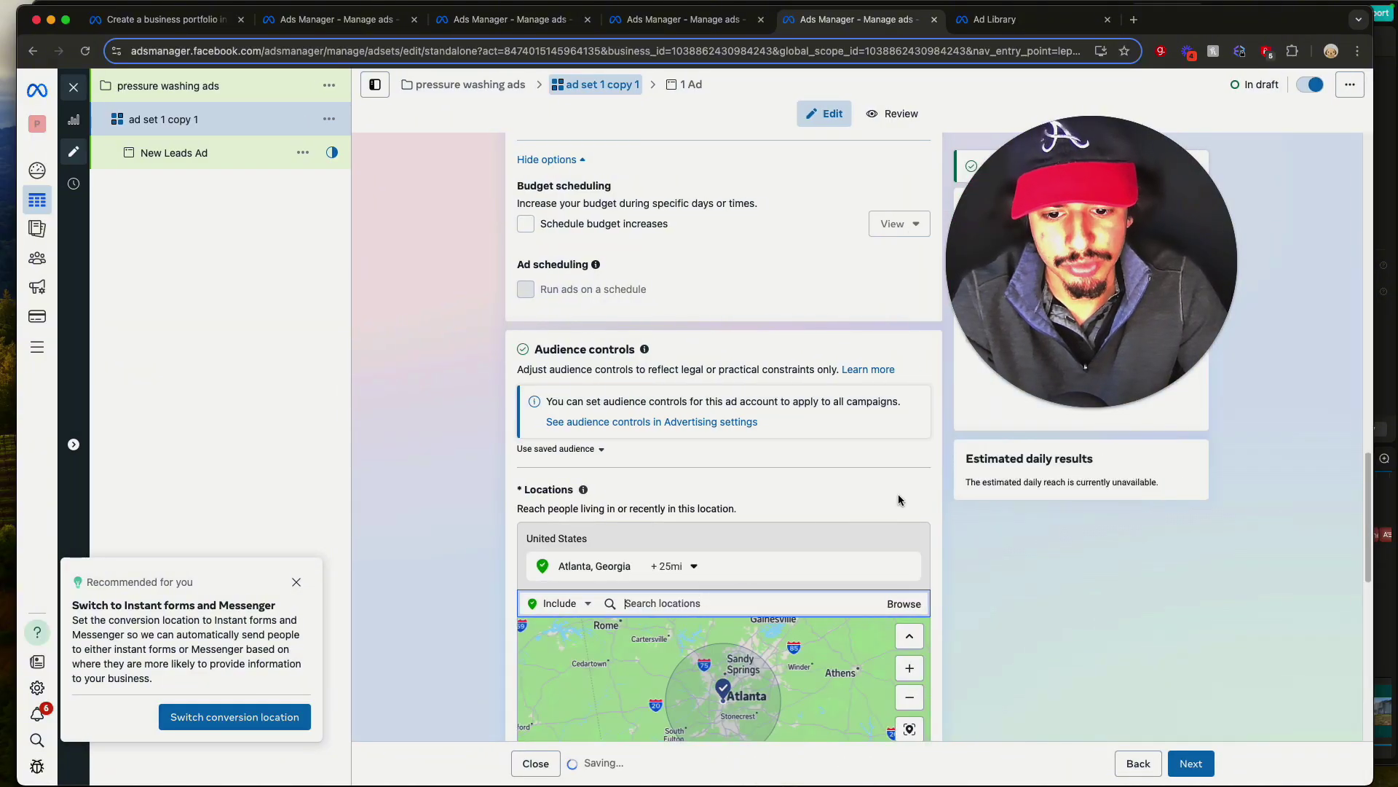
left_click(670, 382)
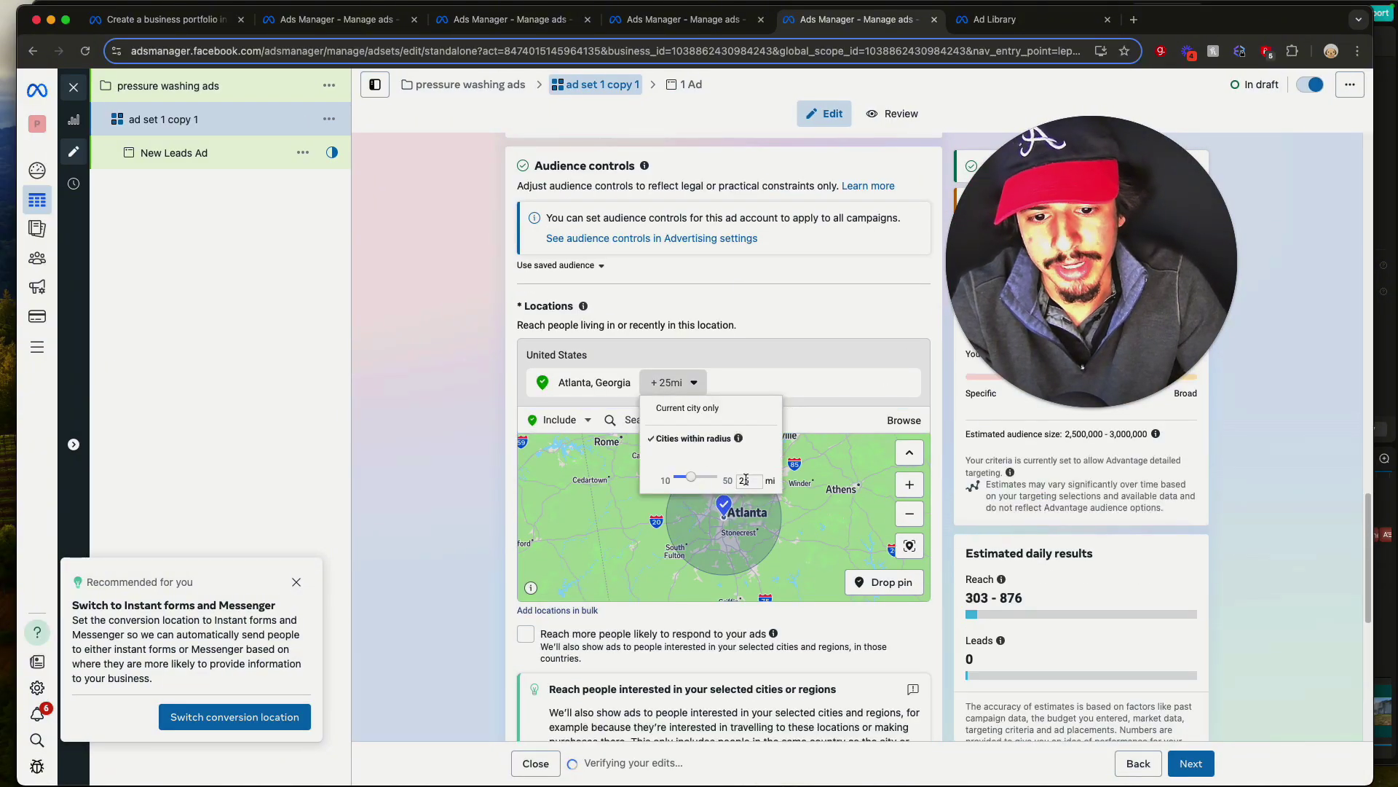
key("Return")
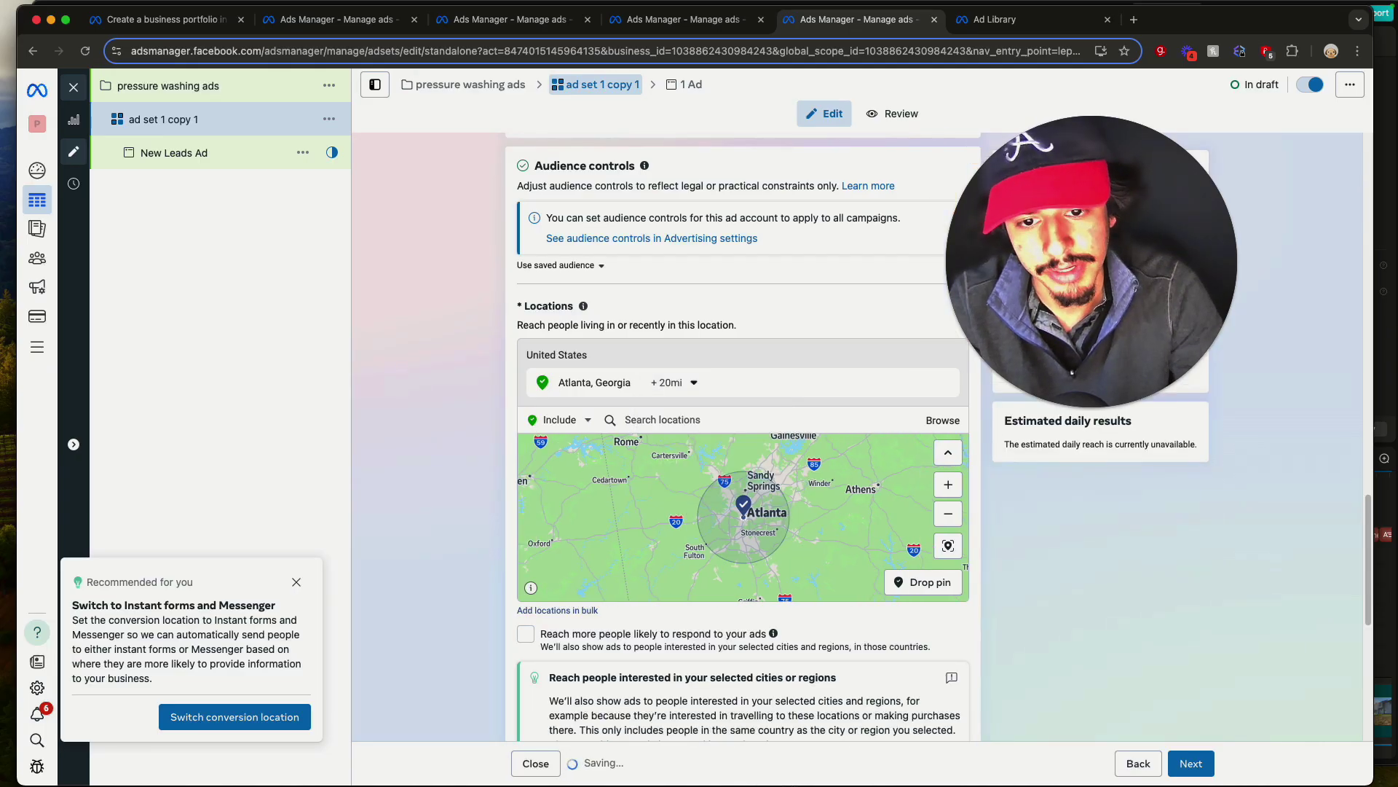
- Add an Advantage+ audience suggestion with the age range set to 35–55
scroll(856, 545, "down", 4)
scroll(801, 531, "down", 4)
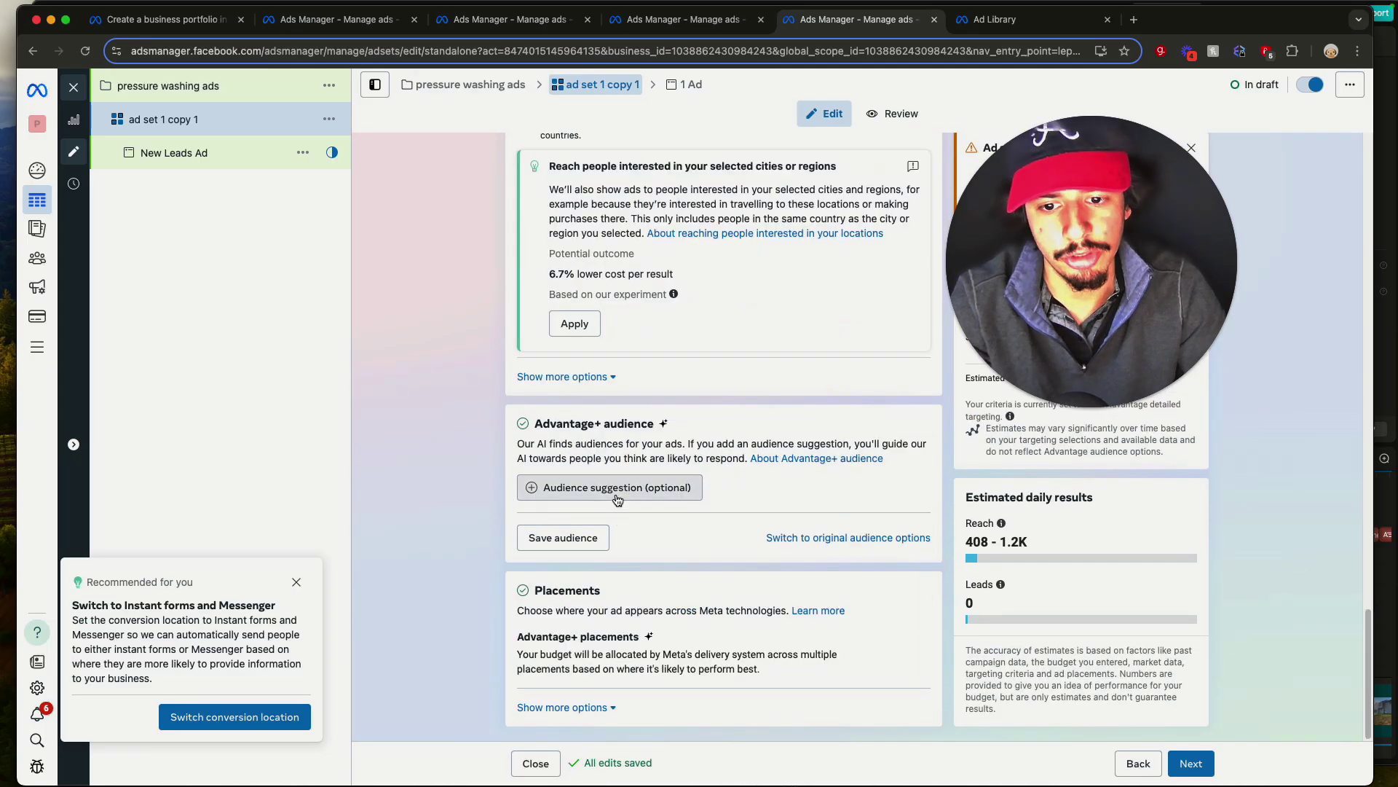
left_click(617, 493)
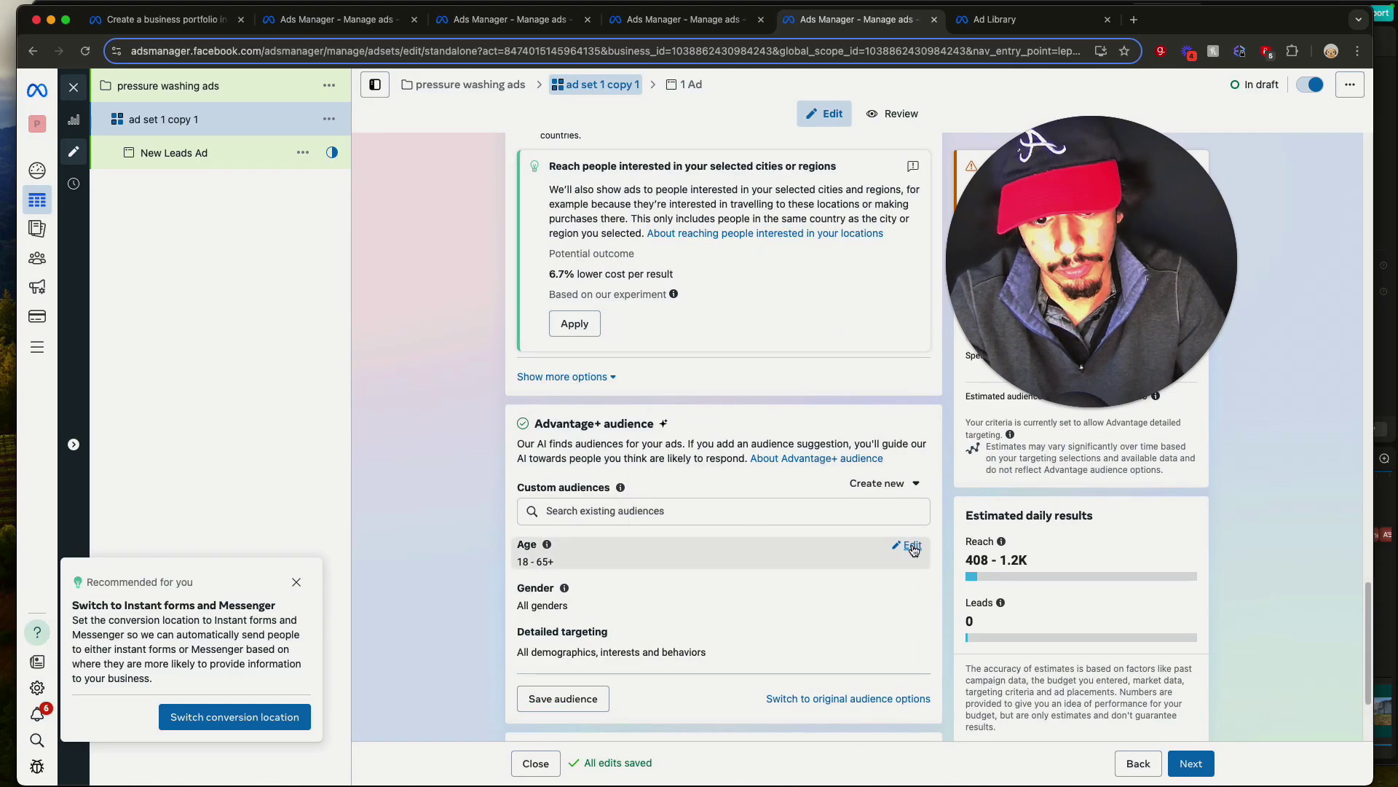
left_click(560, 561)
left_click(561, 571)
scroll(589, 480, "down", 5)
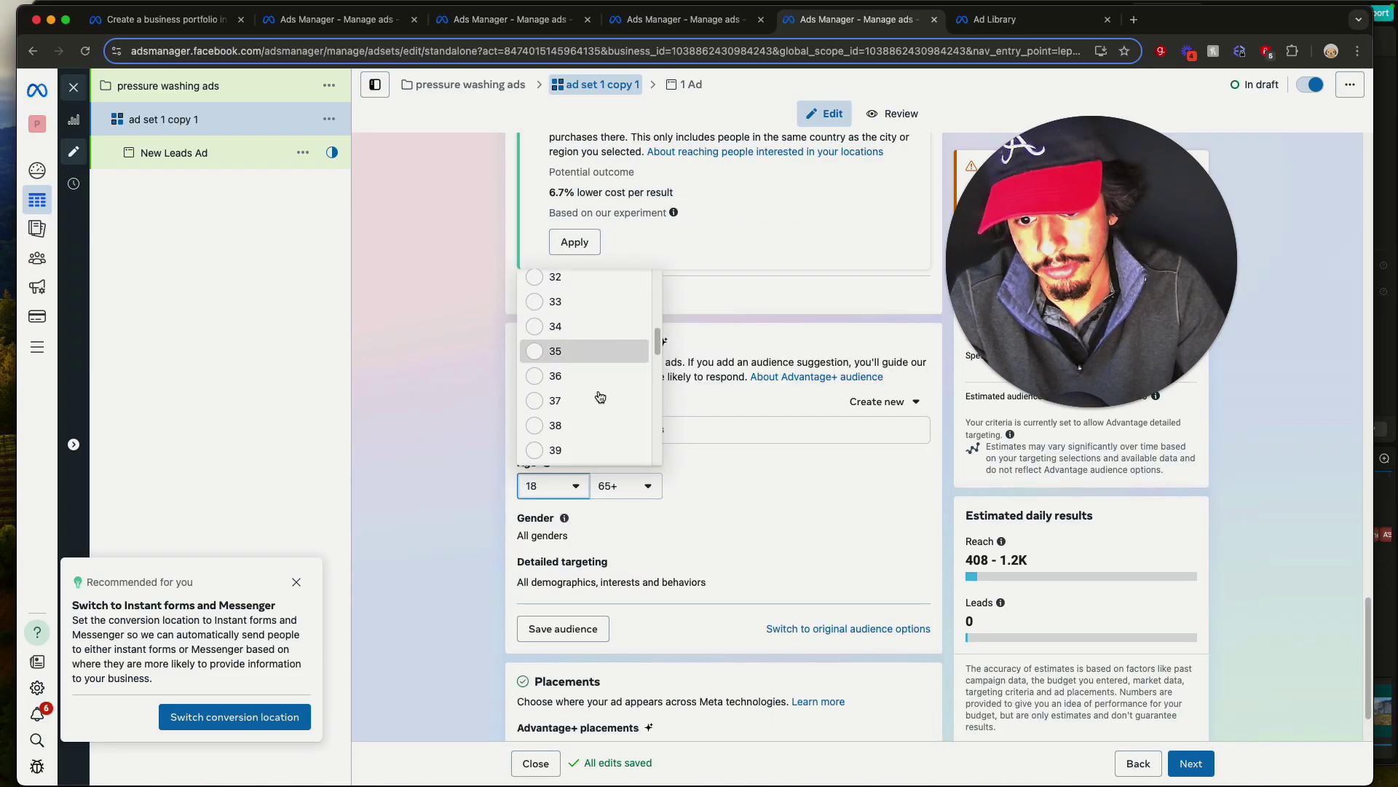
left_click(603, 350)
left_click(626, 485)
scroll(669, 610, "up", 5)
scroll(667, 590, "down", 3)
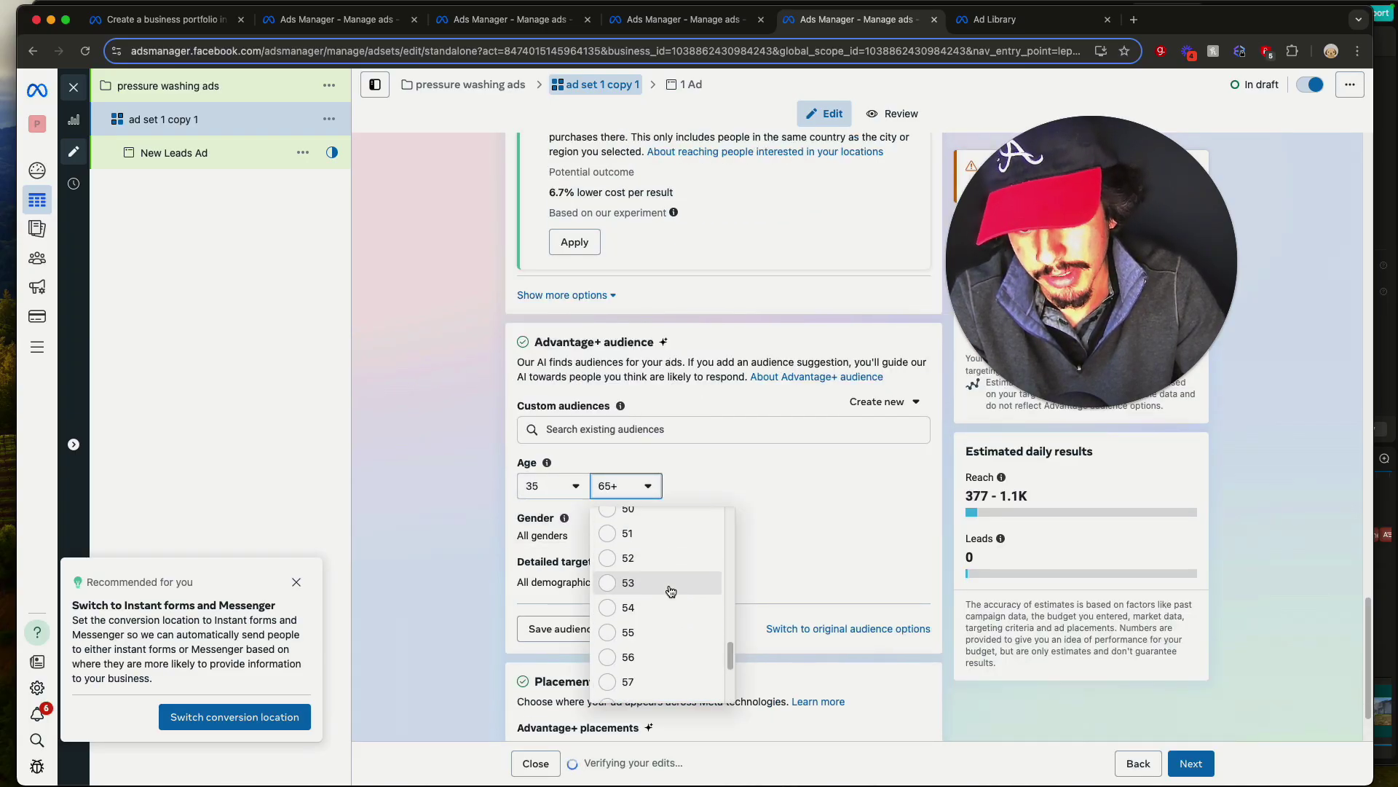
left_click(668, 593)
scroll(728, 583, "down", 2)
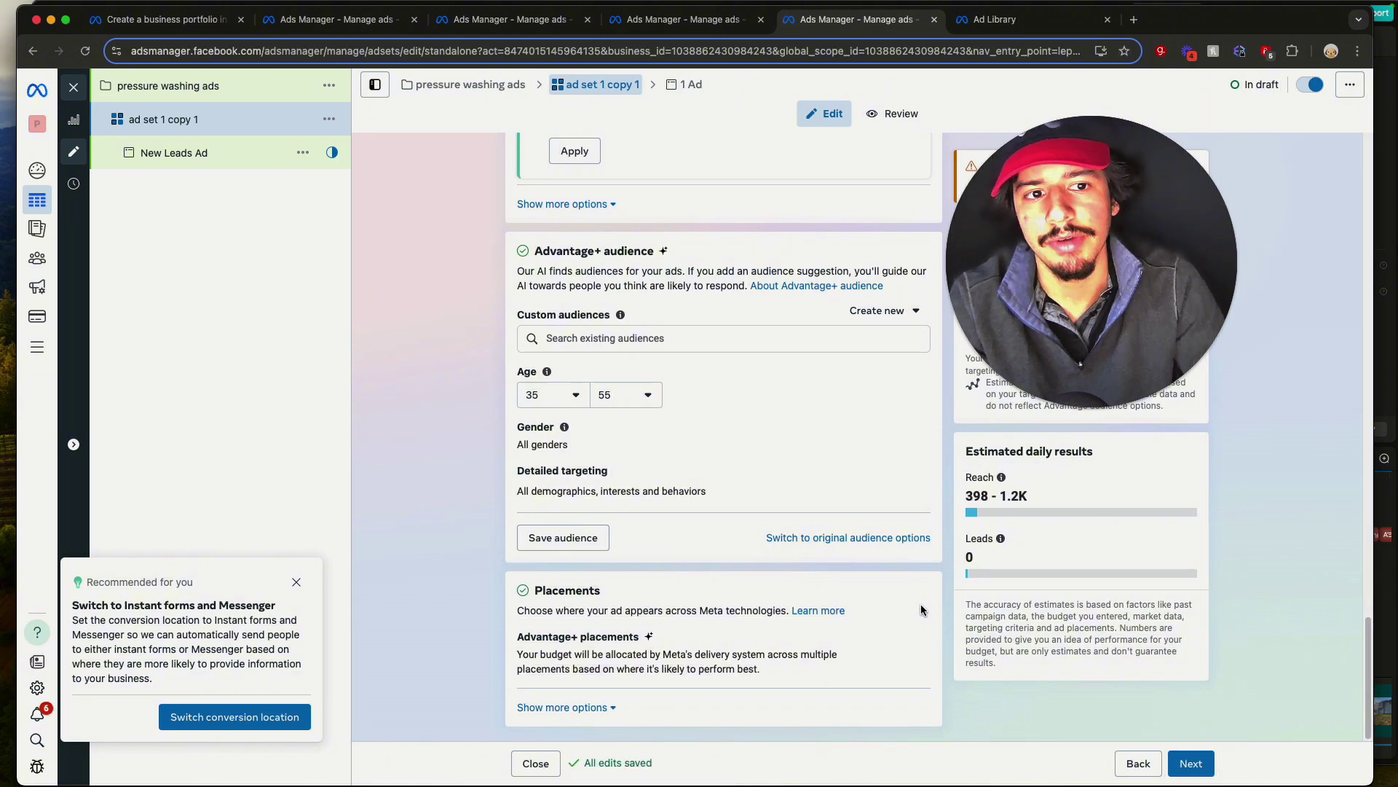
- Rename the new leads ad as "ad 1 image 1"
left_click(172, 145)
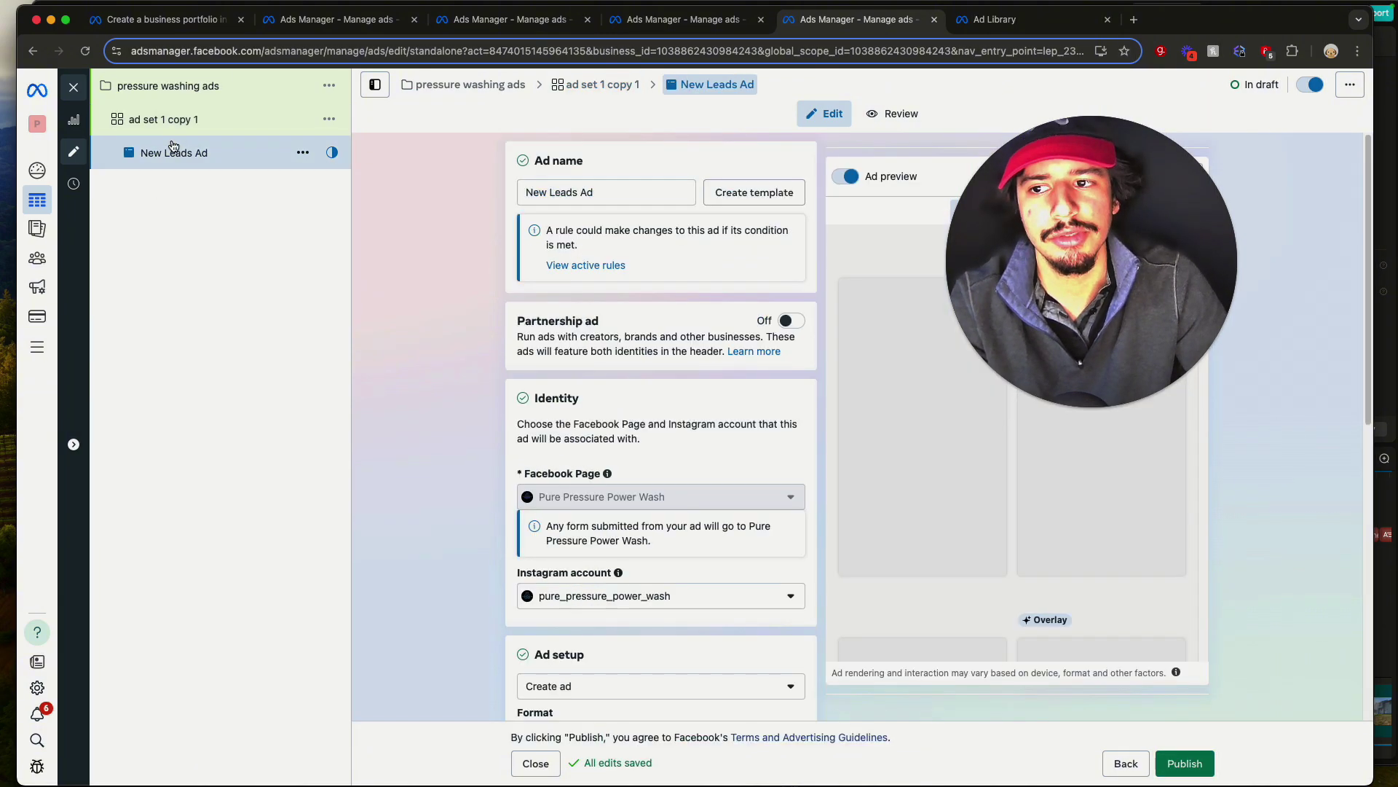
triple_click(650, 192)
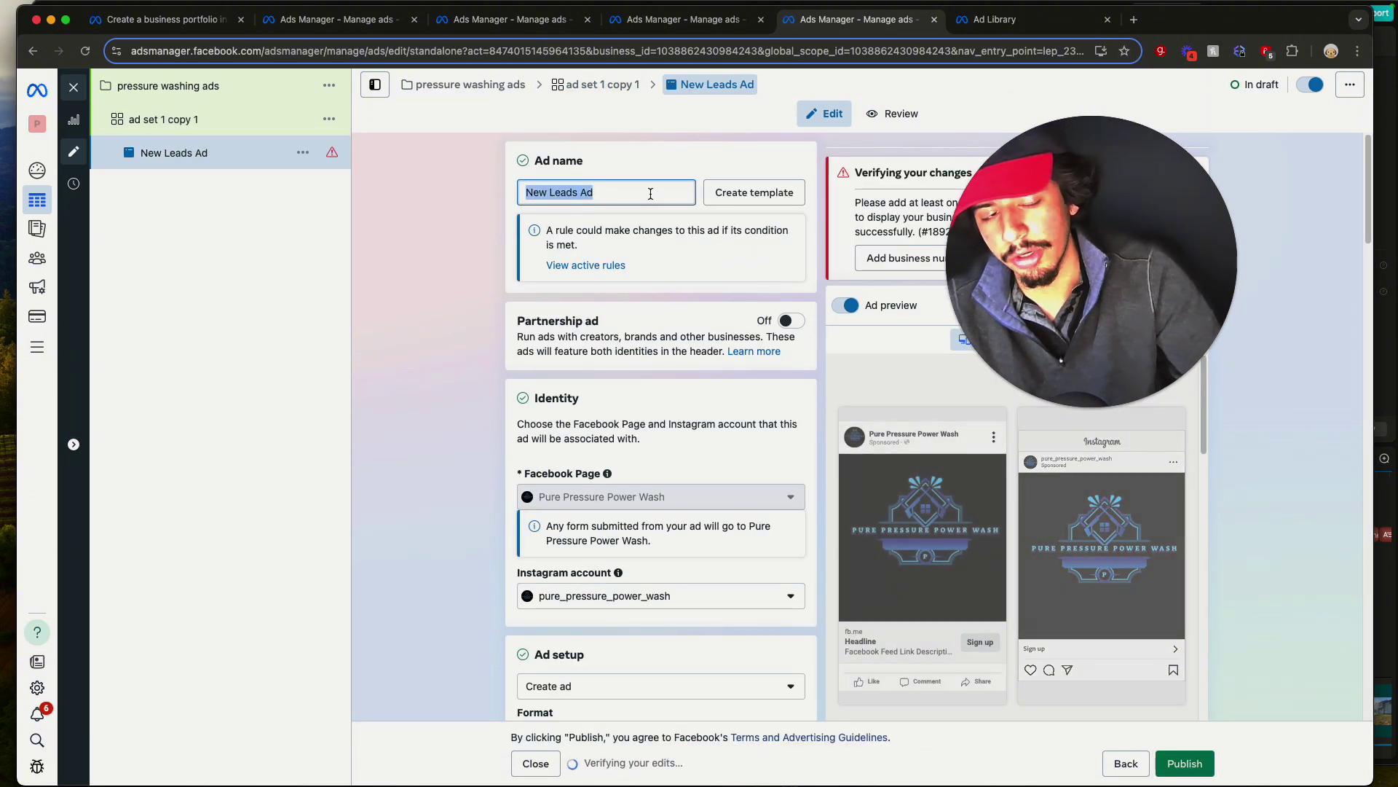
type("ad 1 image ")
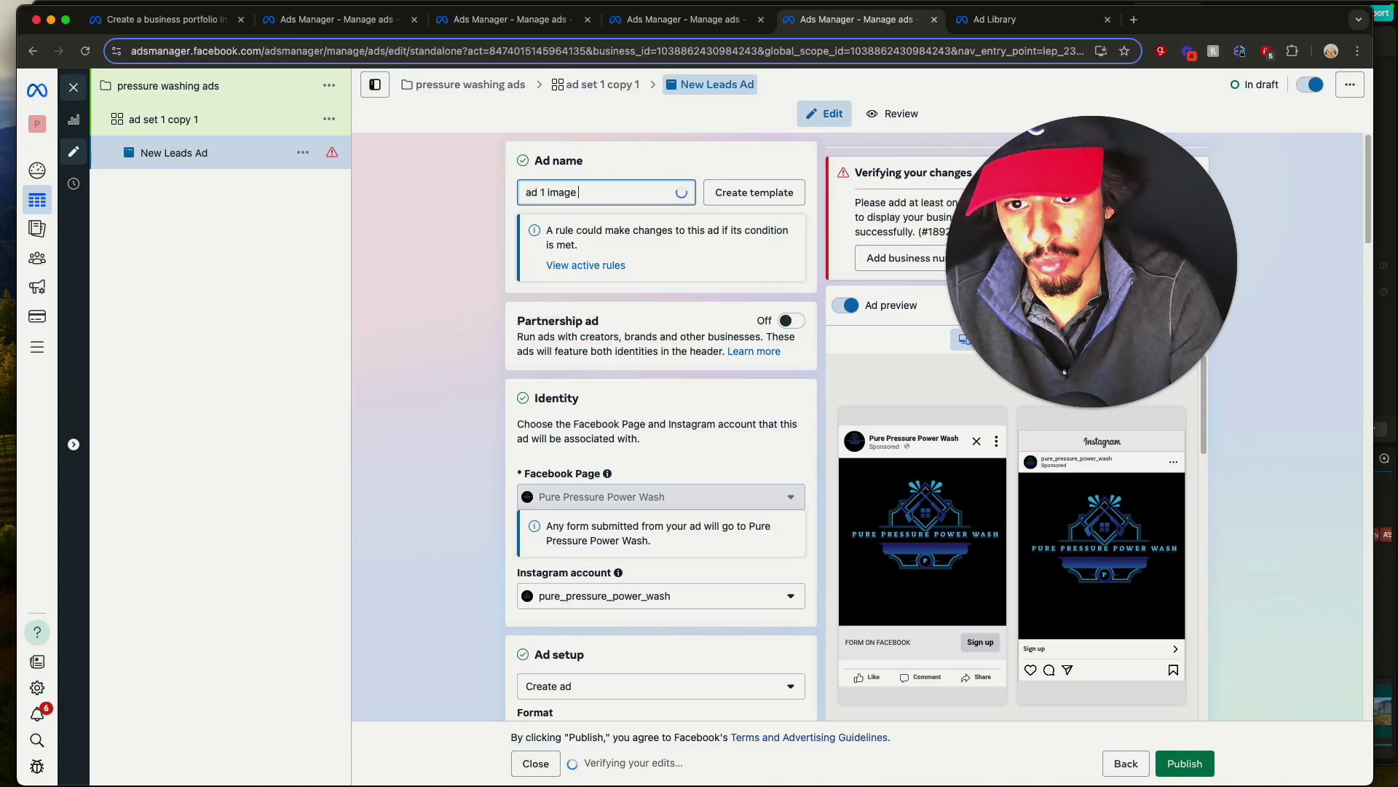
type("1")
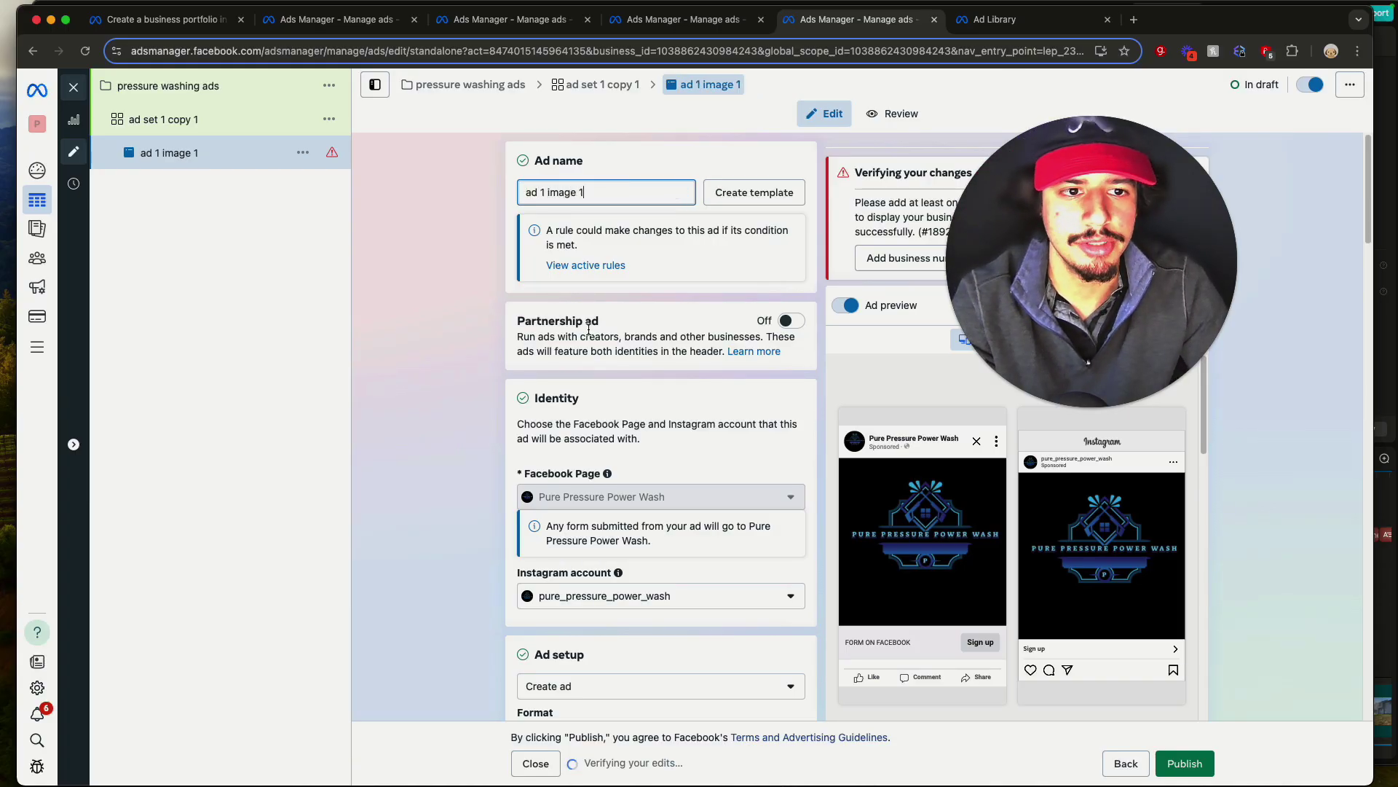
- Remove the existing media from the ad creative and start setting up a new creative
scroll(651, 378, "down", 10)
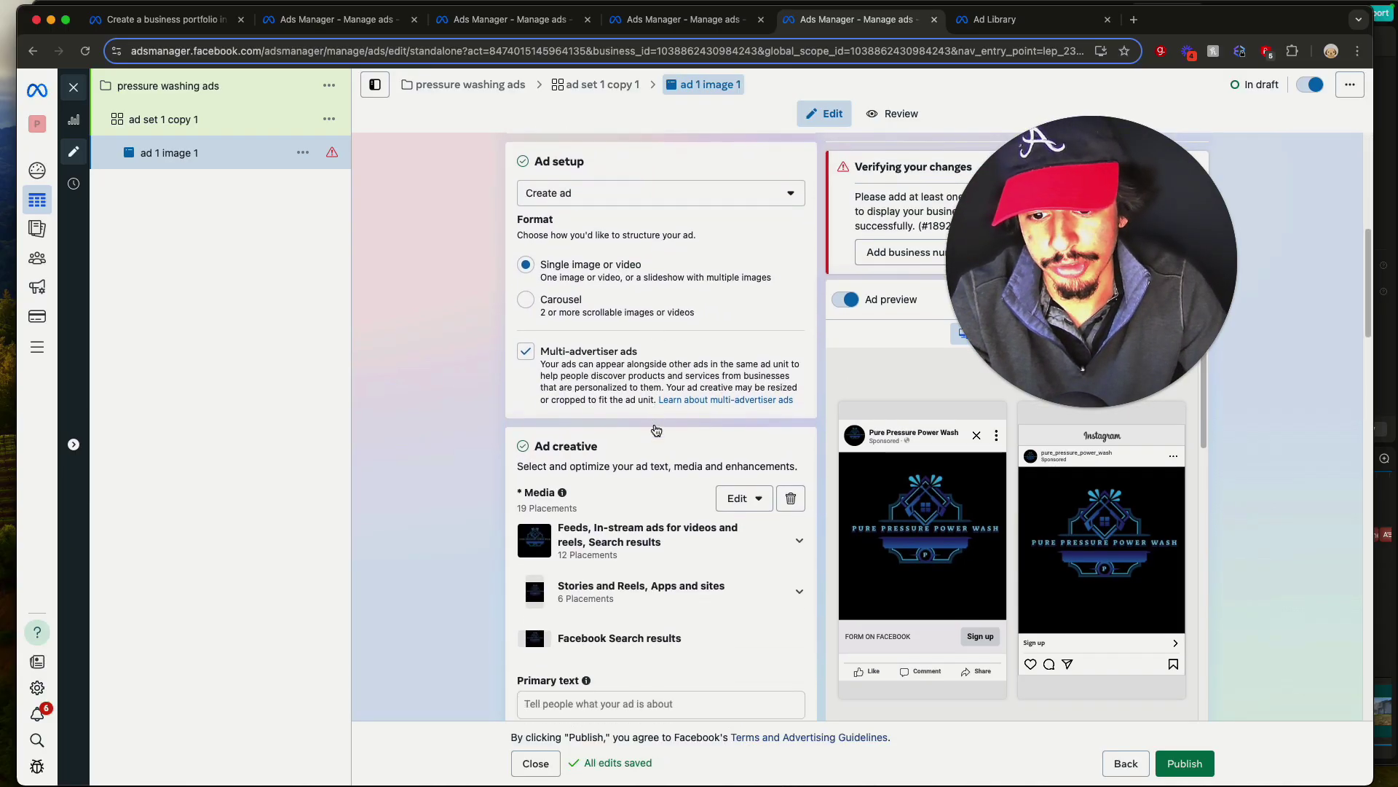
left_click(791, 320)
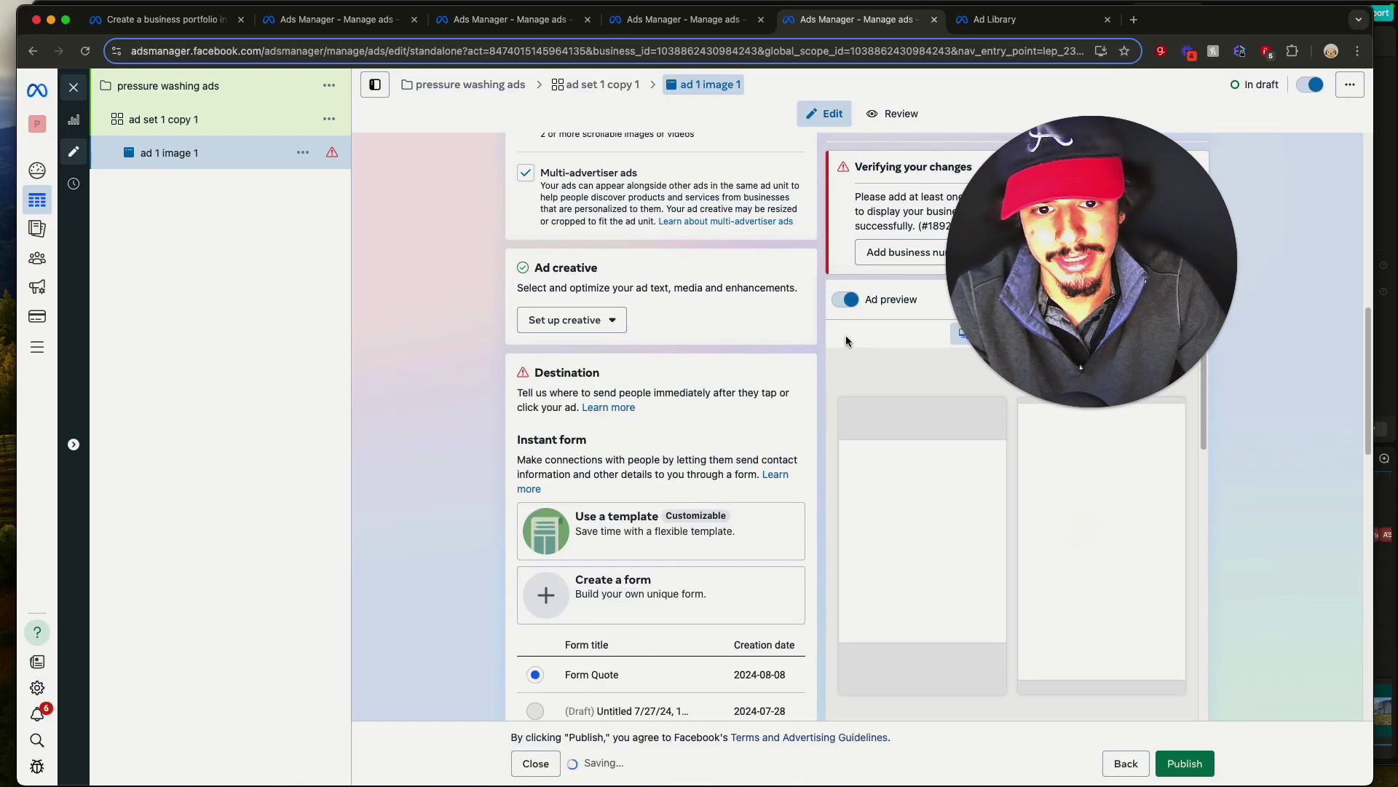
left_click(608, 324)
left_click(565, 355)
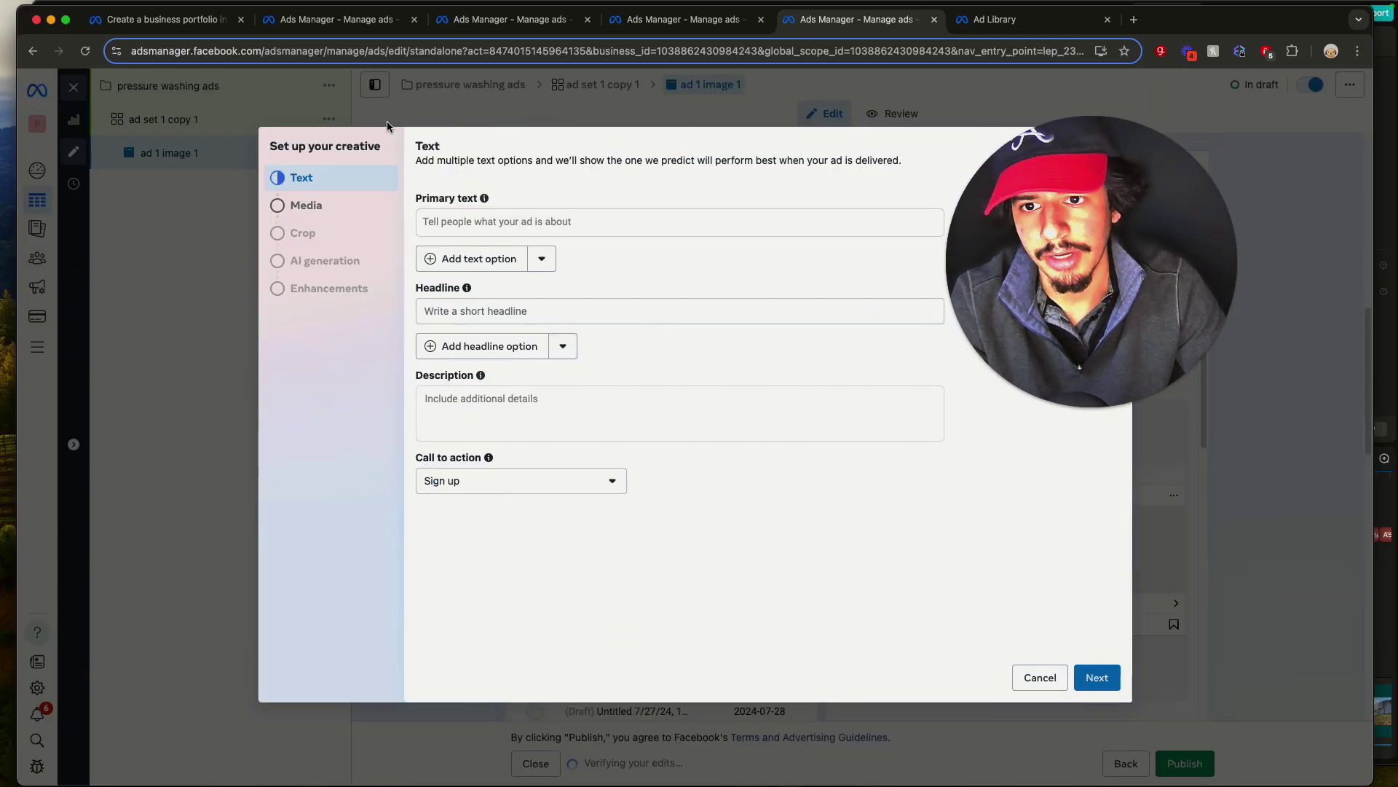
- Copy the primary text of Ad 2 video 2 in Broad Ad Set- Adcopy 3 into the new ad's primary text
left_click(330, 28)
scroll(657, 413, "down", 5)
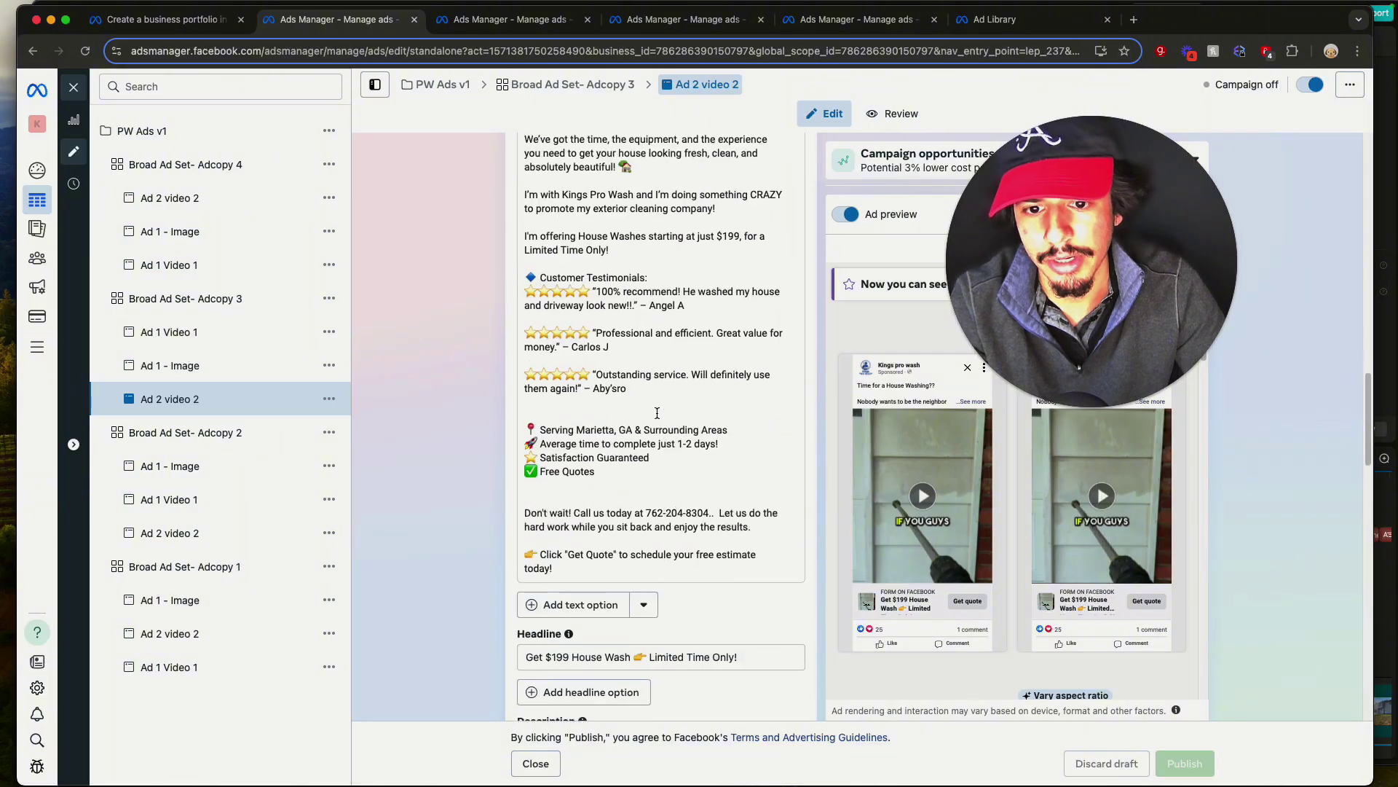
key("super+a")
key("super+c")
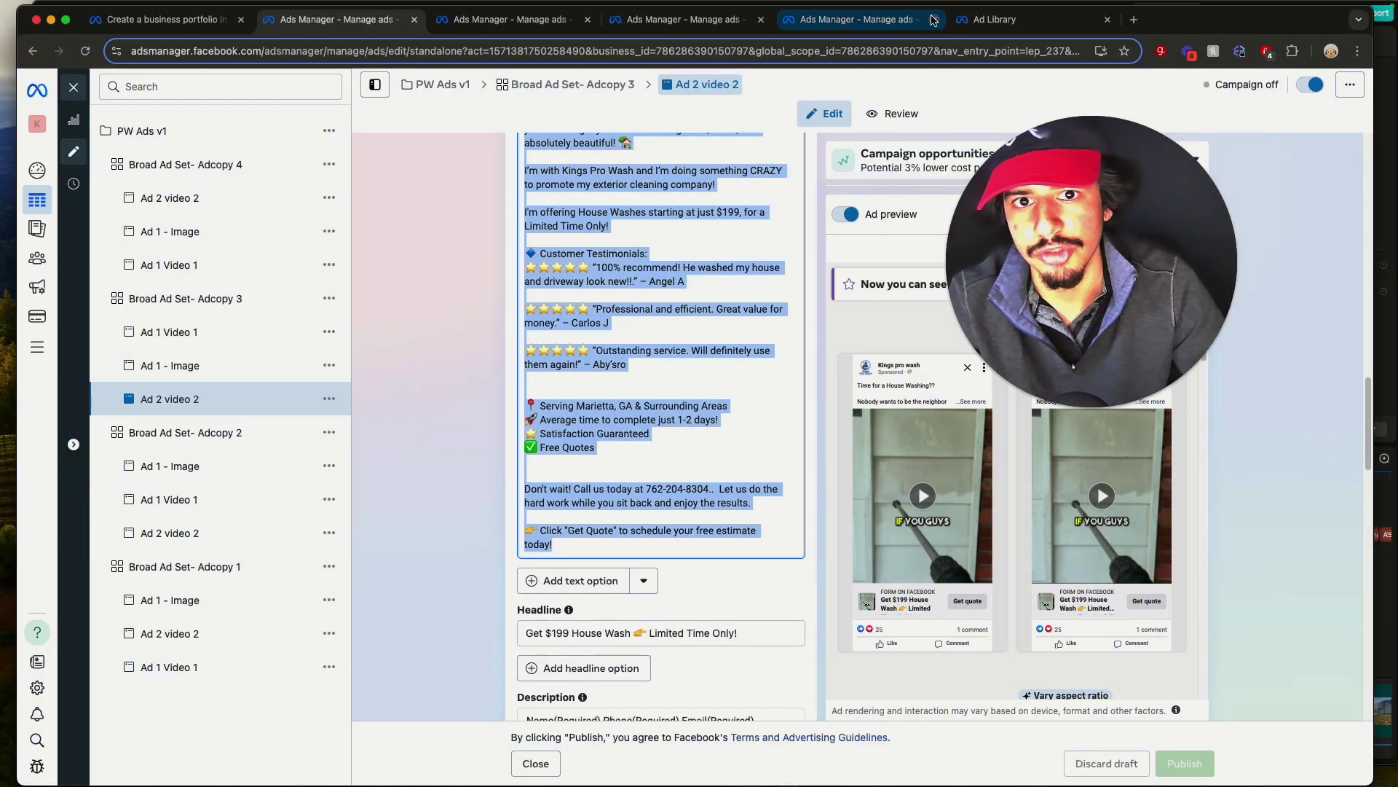
left_click(852, 20)
key("super+v")
- Copy the headline "Get $199 House Wash 👉 Limited Time Only!" from the existing Ad 2 video 2 into the new ad's headline
left_click(330, 19)
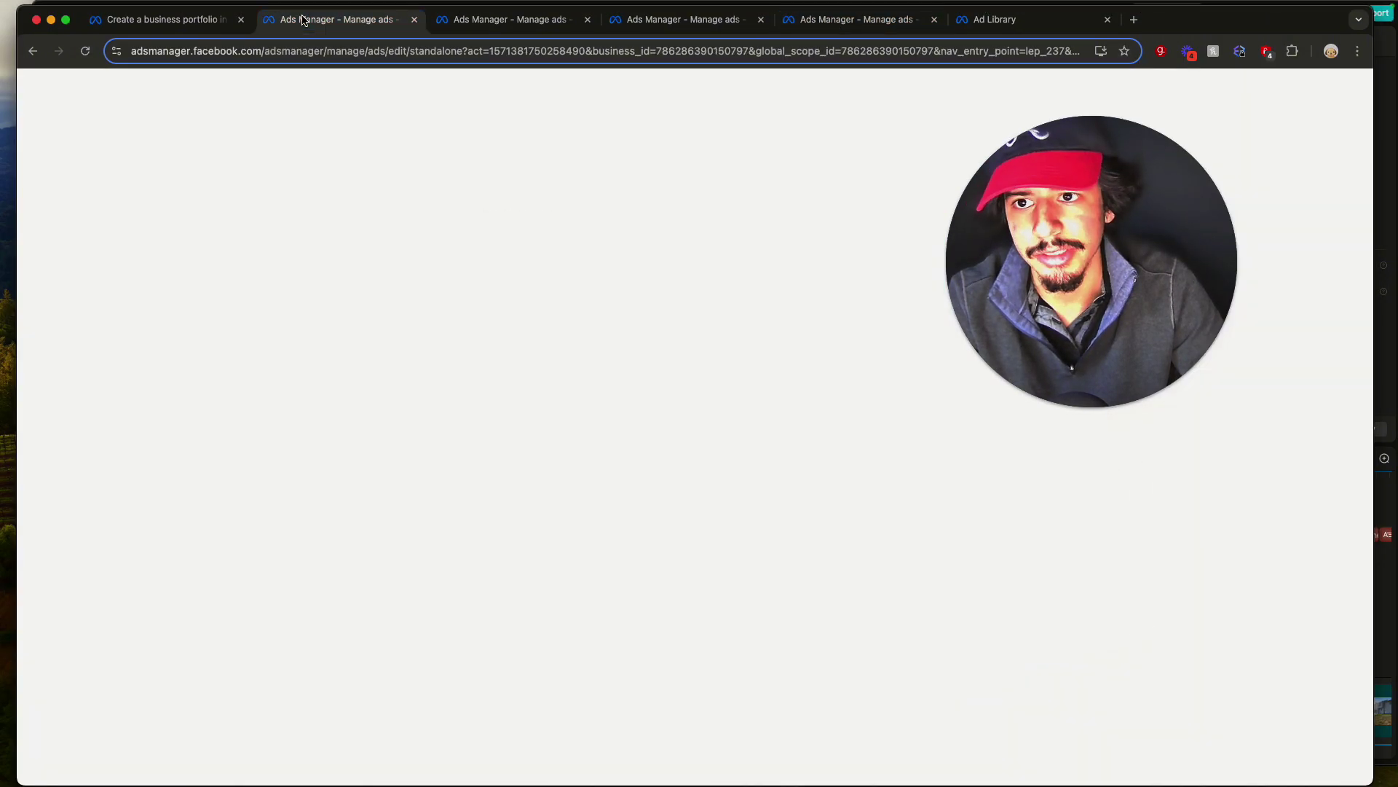
triple_click(689, 232)
key("super+5")
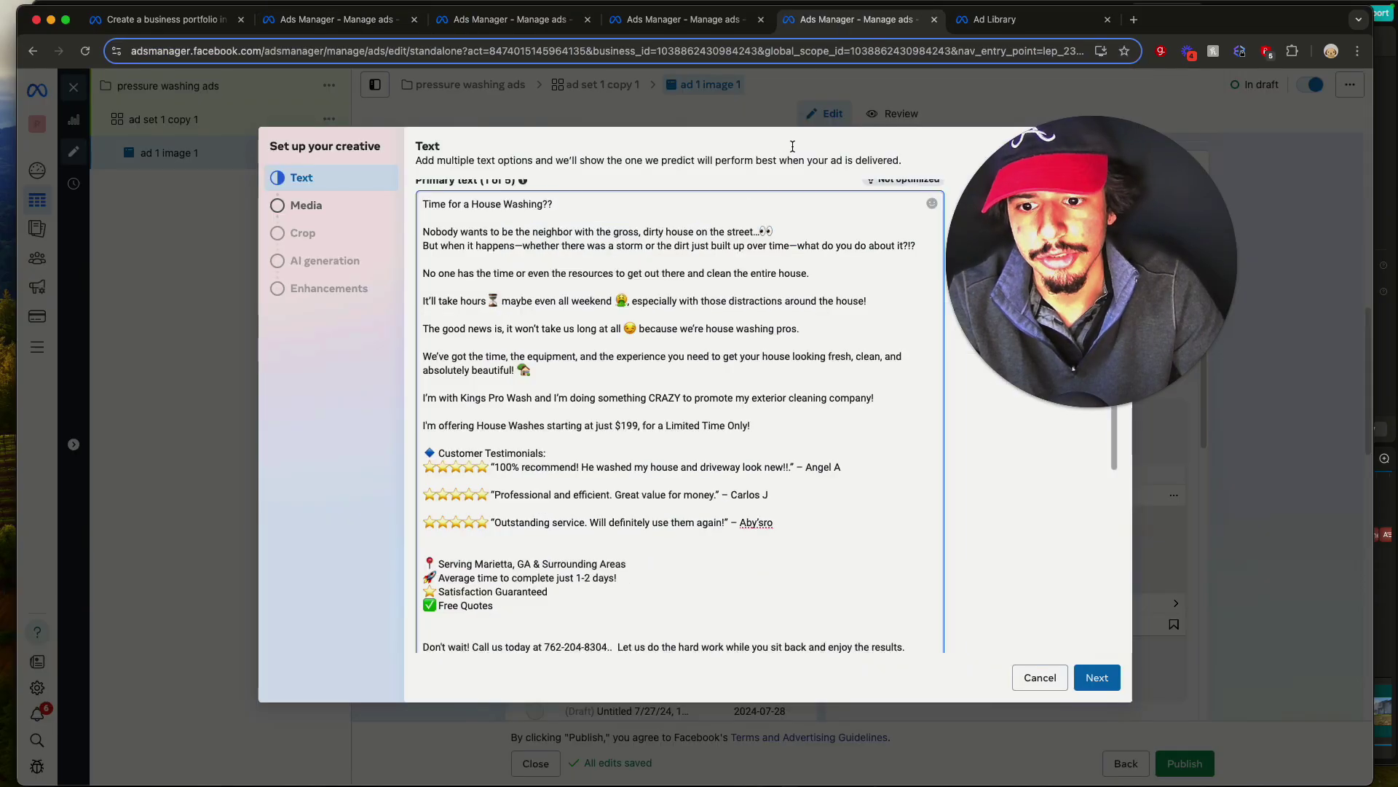
key("super+3")
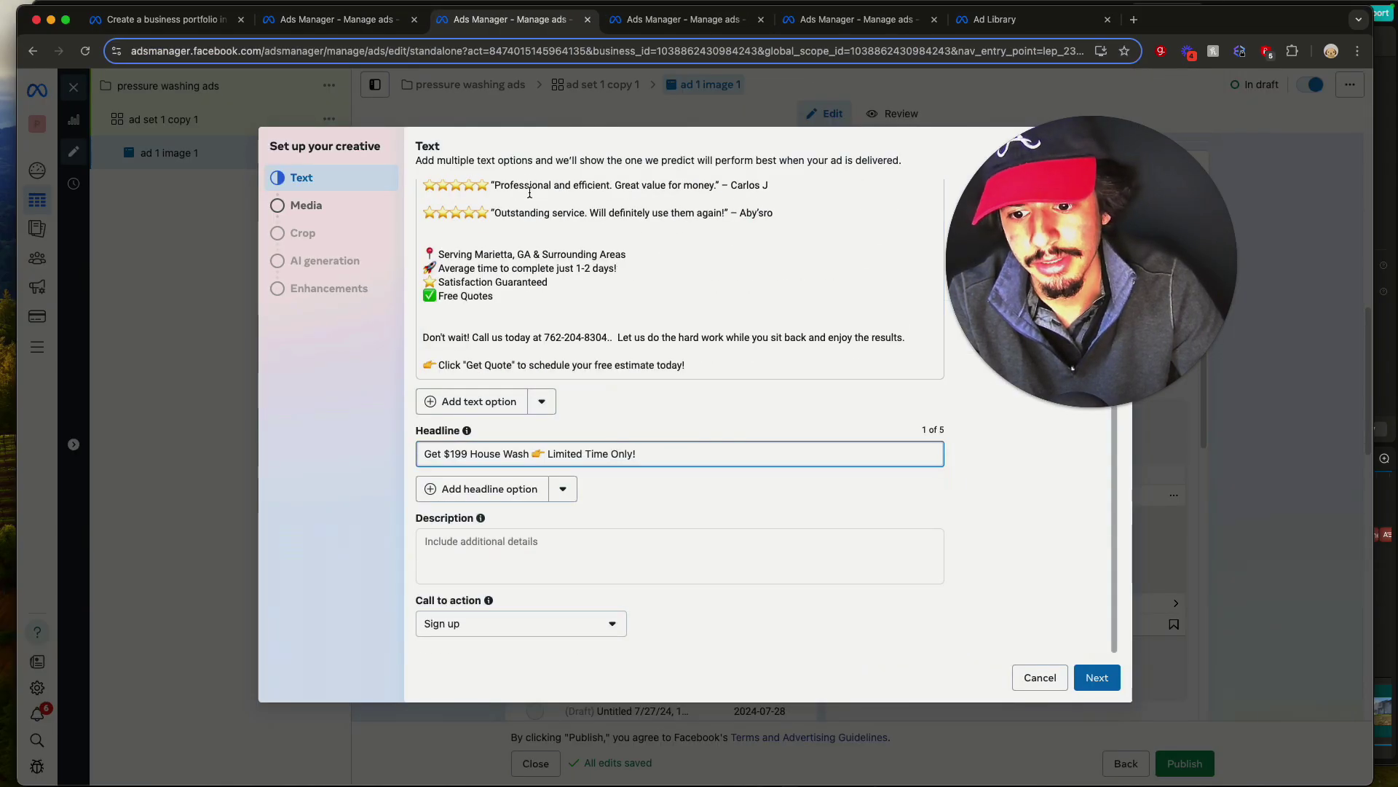
- Copy the description "Name(Required) Phone(Required) Email(Required)" from the existing Ad 2 video 2 into the new ad's description
key("super+2")
triple_click(757, 358)
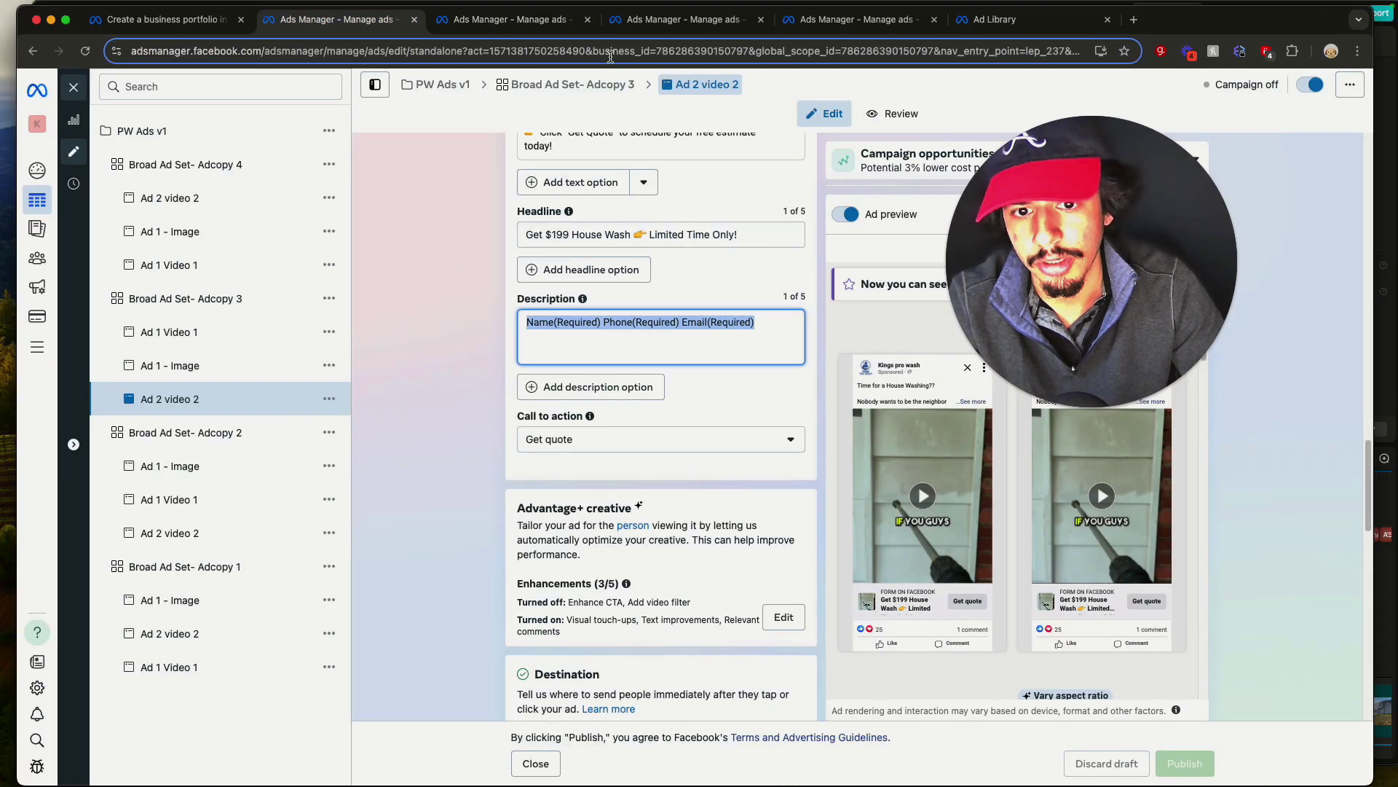
key("super+3")
left_click(757, 568)
key("super+v")
scroll(757, 613, "down", 1)
- Set the new ad's call to action to "Get quote" and proceed to media selection
left_click(546, 623)
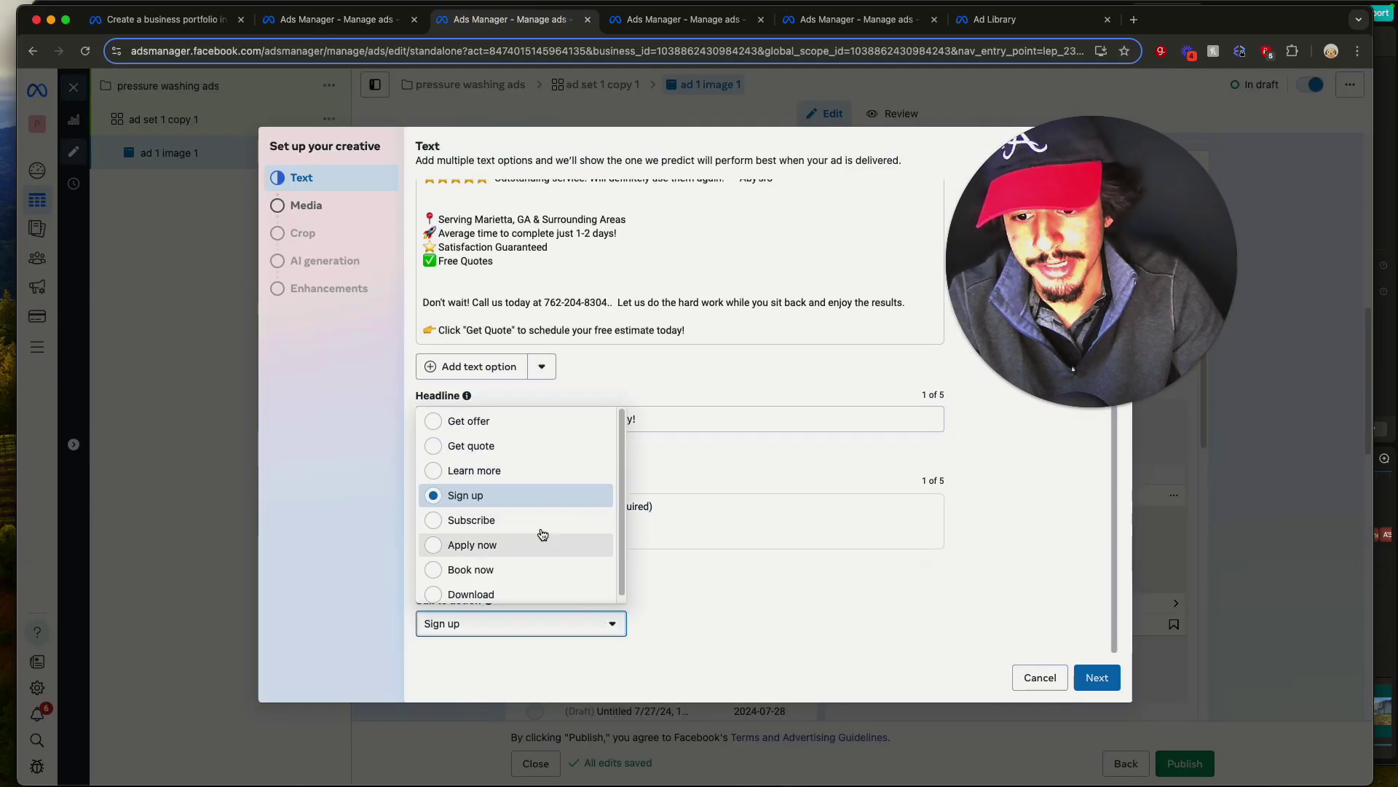
left_click(547, 445)
left_click(1097, 678)
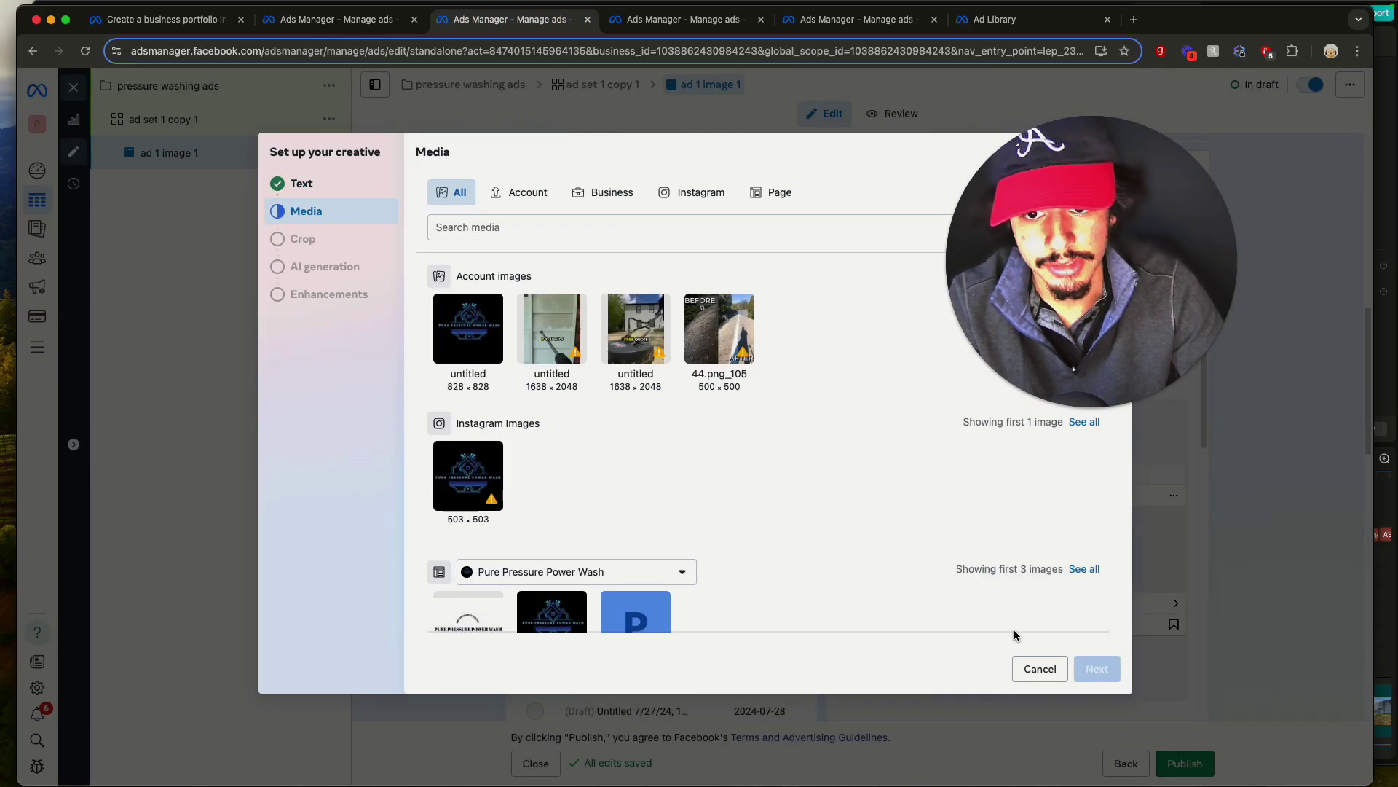
- Use the account image 44.png_105 as the ad's media, skip AI image generation and finish the creative with the default enhancements
scroll(680, 430, "down", 1)
scroll(677, 393, "up", 1)
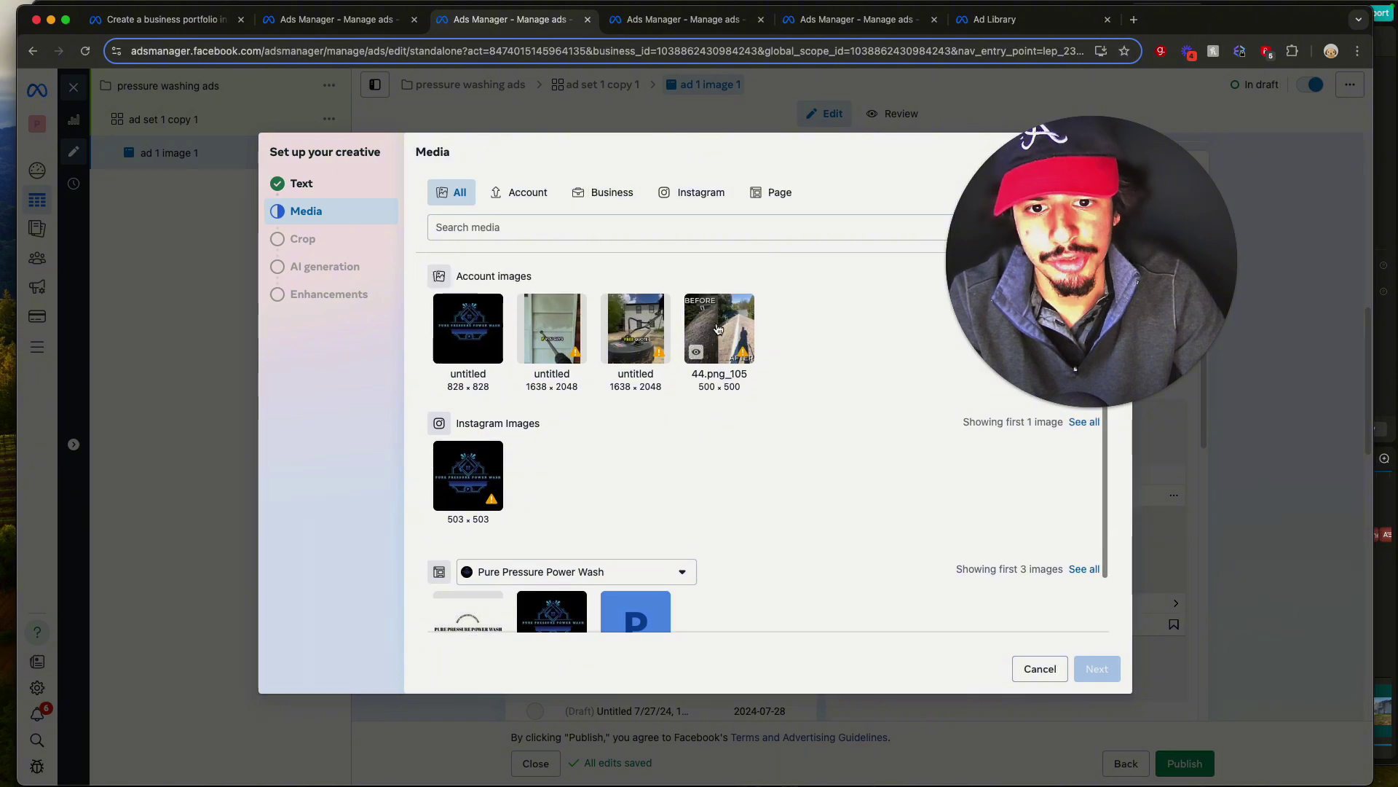
left_click(718, 329)
left_click(1102, 668)
left_click(1105, 670)
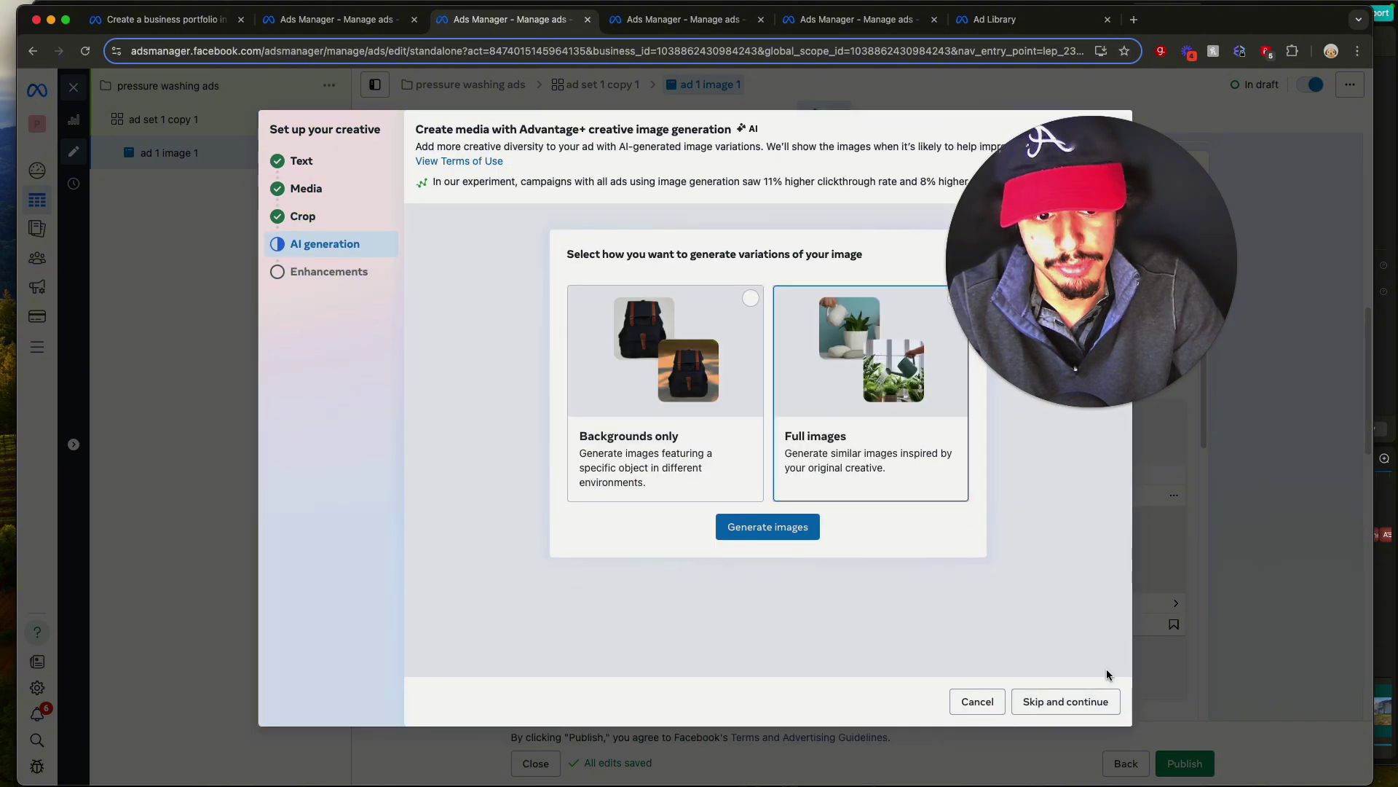
left_click(1078, 702)
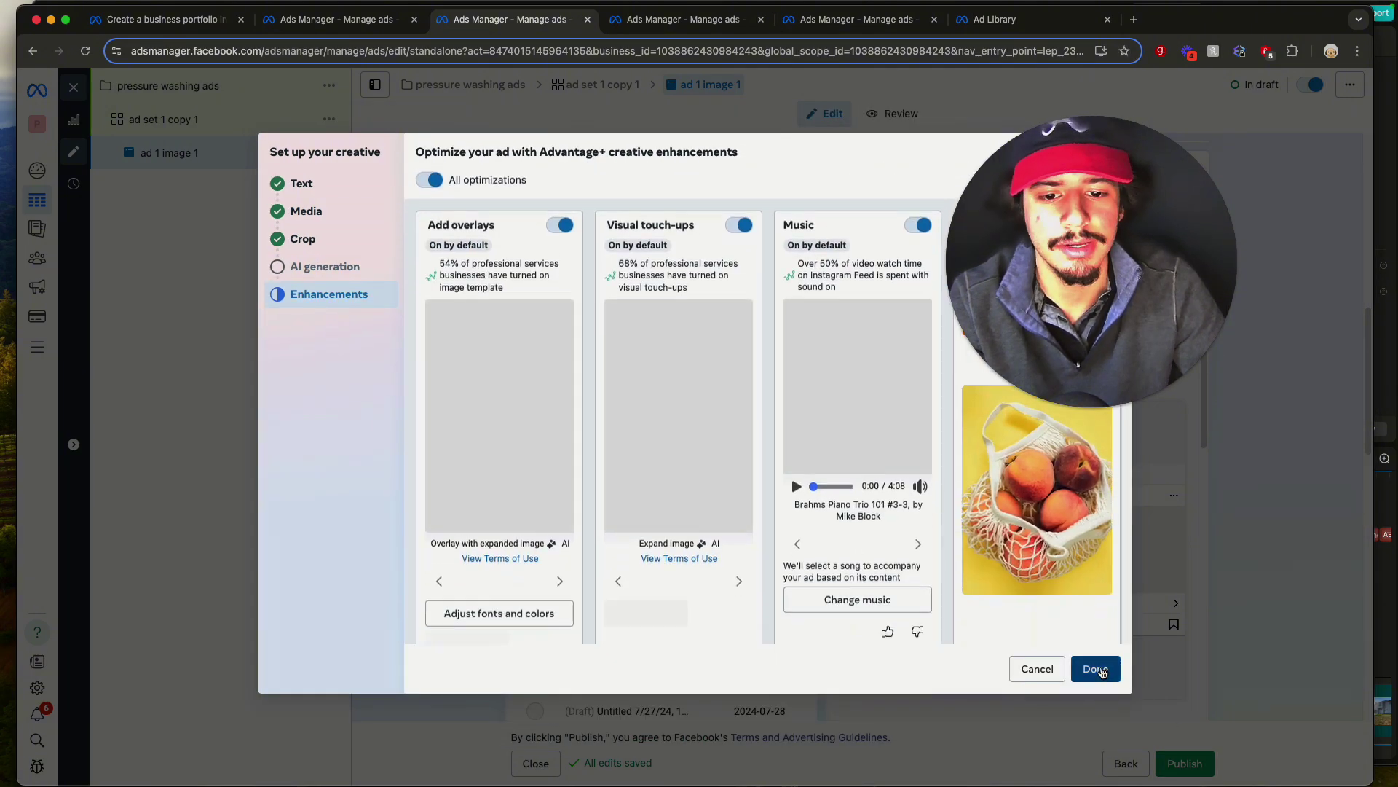
left_click(1097, 668)
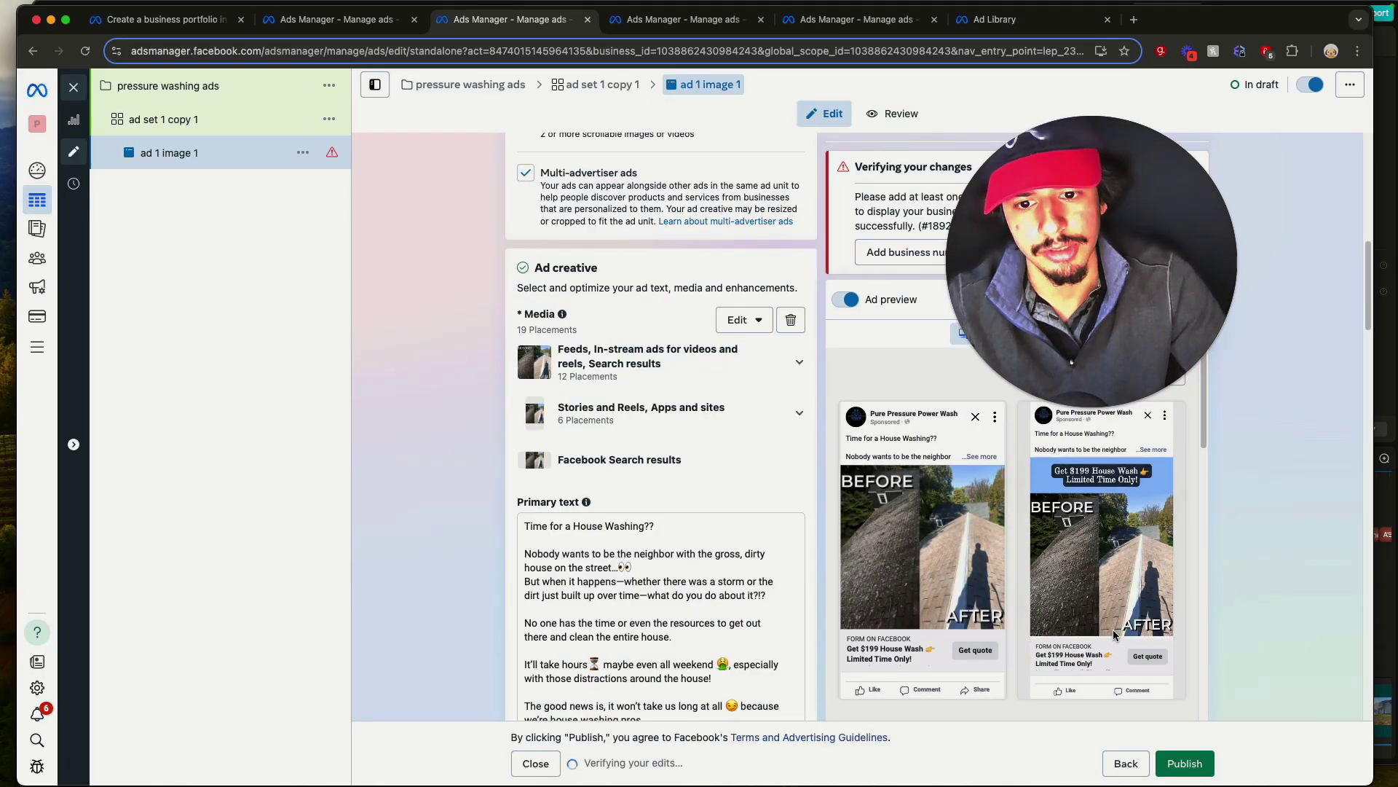
- Start a new instant form in the ad's Destination section and name it "form quote"
scroll(612, 579, "down", 15)
scroll(611, 579, "up", 10)
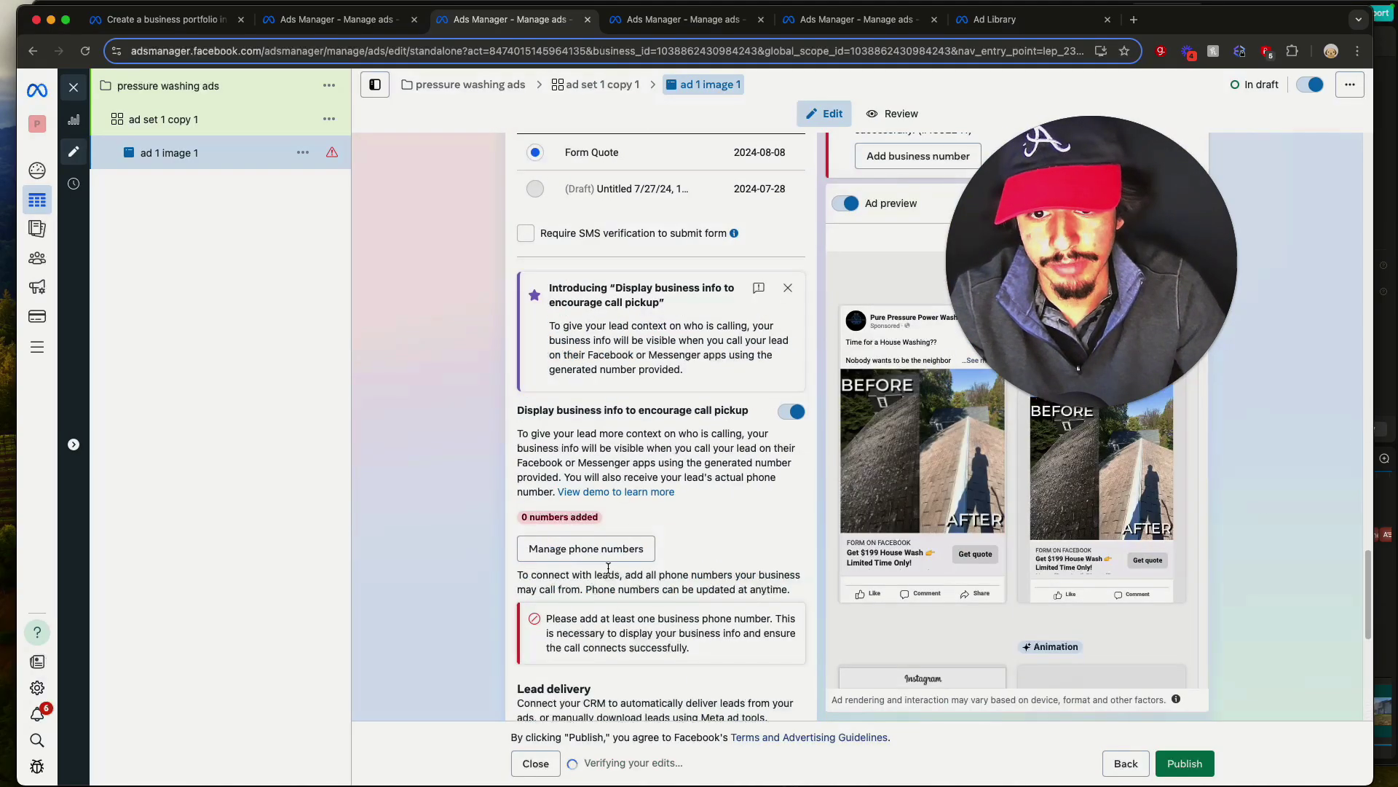
scroll(783, 602, "down", 8)
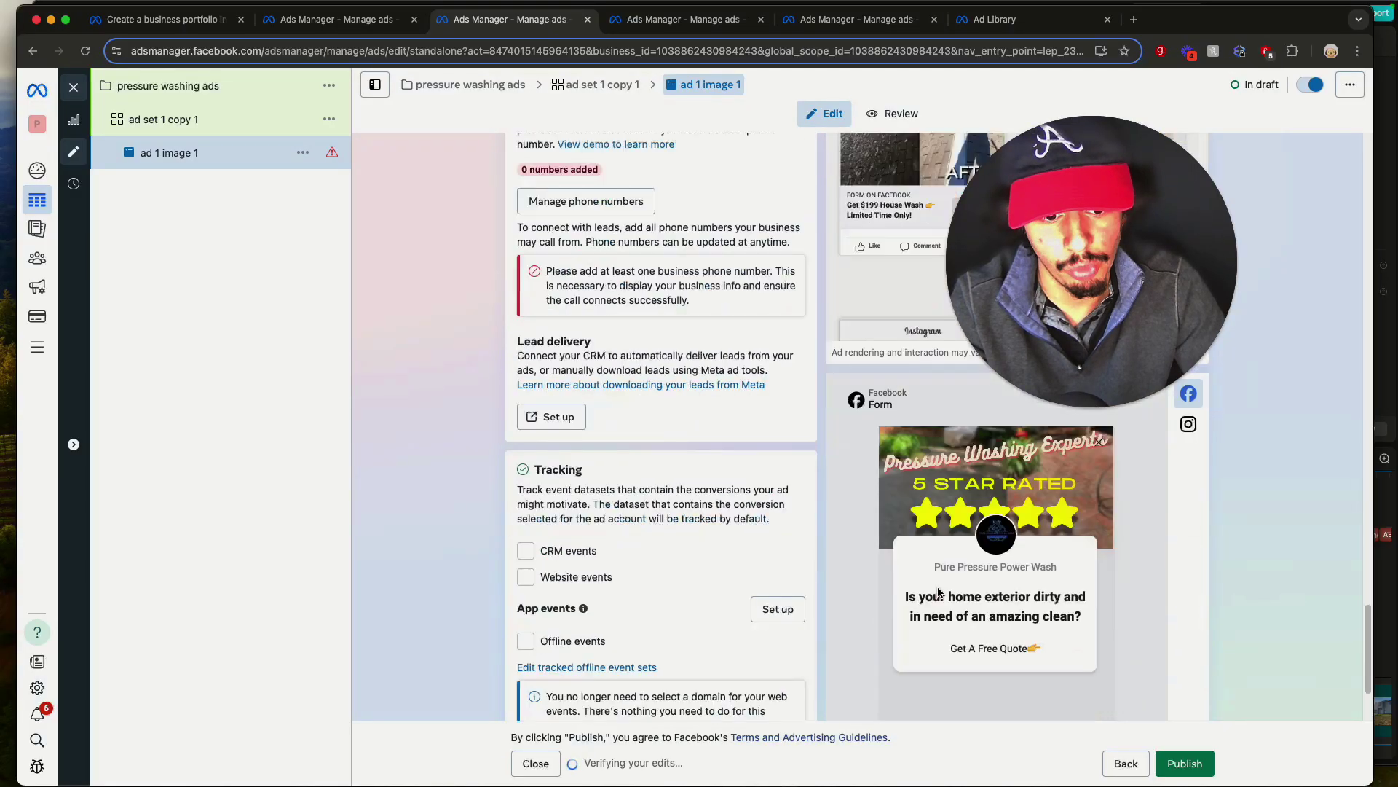
scroll(1090, 527, "up", 1)
scroll(692, 507, "up", 10)
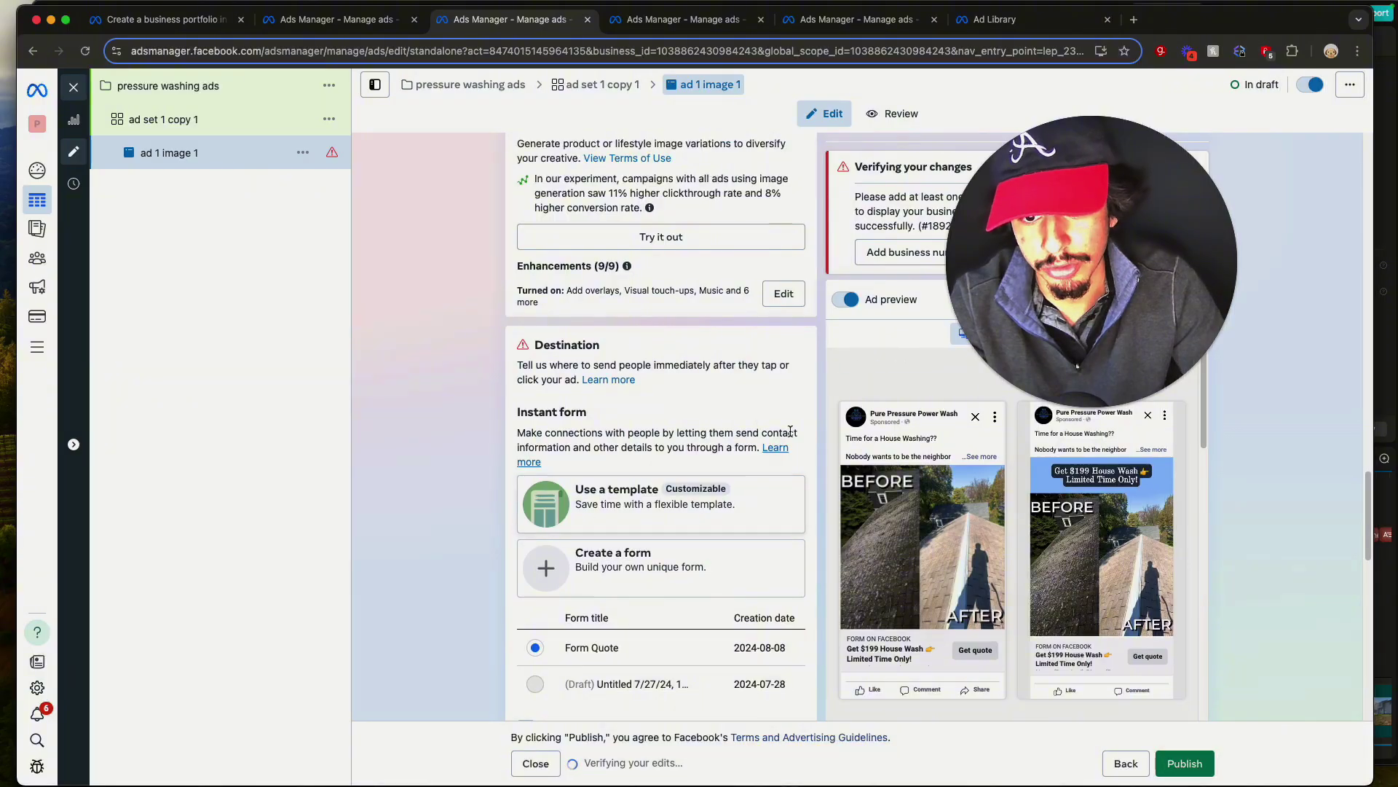
scroll(713, 335, "down", 2)
scroll(598, 437, "down", 2)
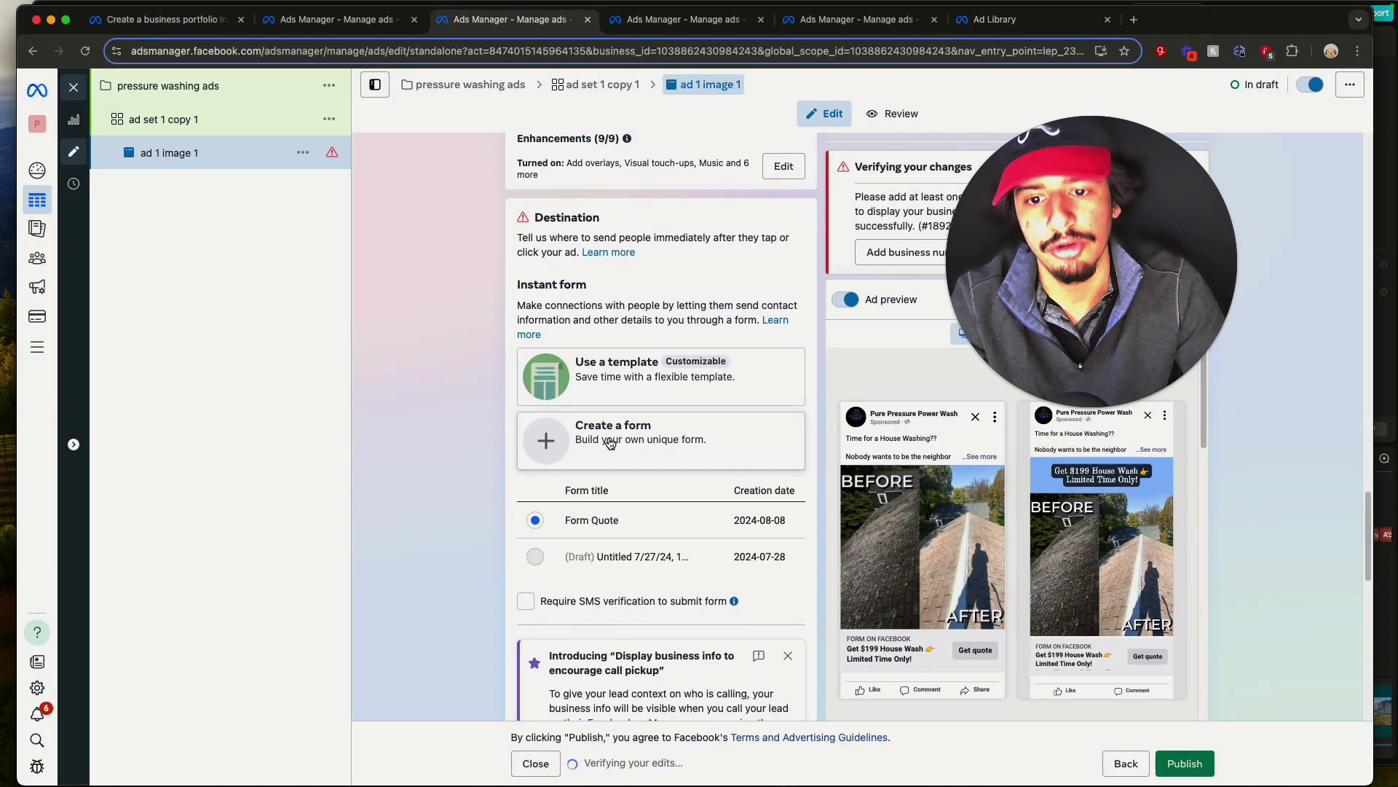
left_click(599, 437)
triple_click(437, 386)
key("BackSpace")
type("form quote")
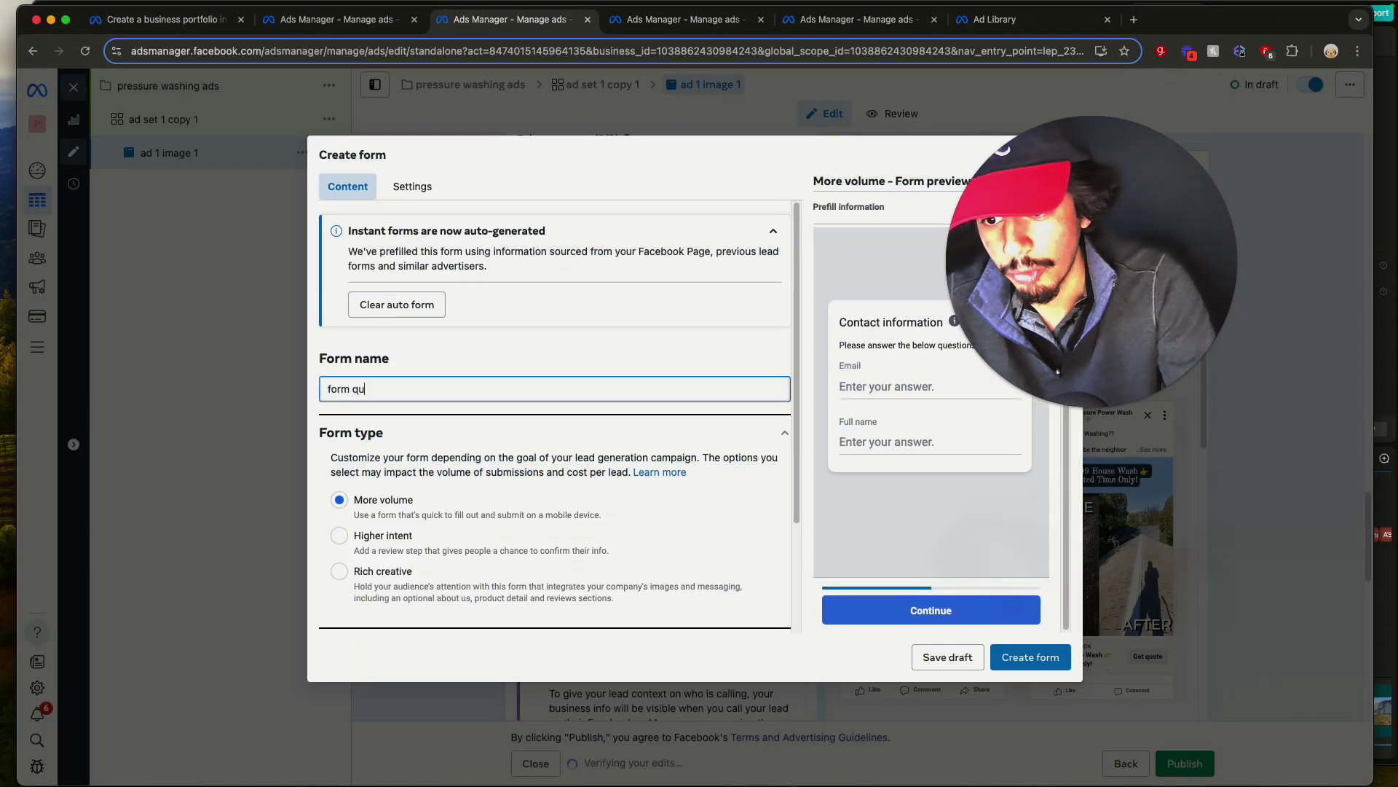
- Enable the form intro's background image, using the image from the ad, and enable the greeting
scroll(499, 437, "down", 3)
double_click(499, 501)
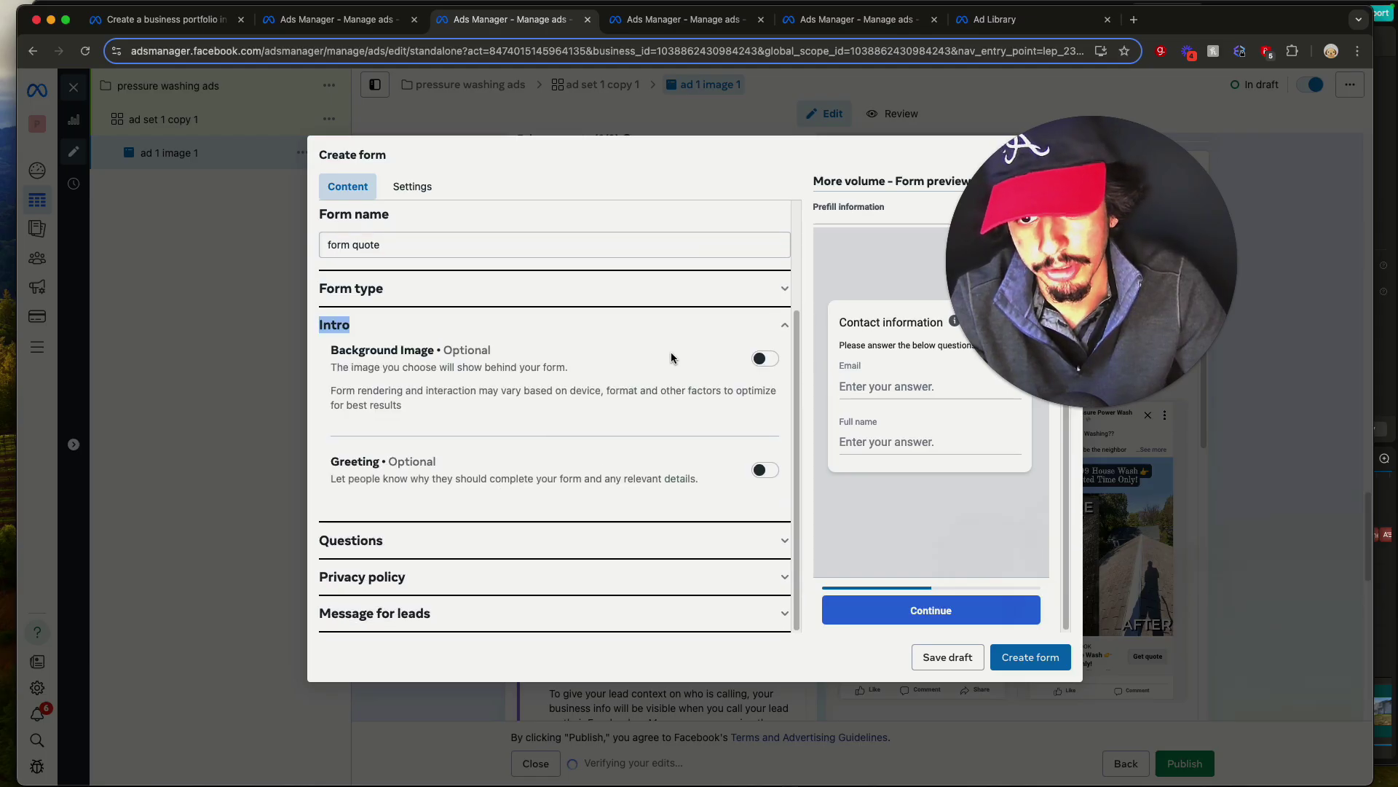
left_click(761, 360)
scroll(728, 466, "down", 2)
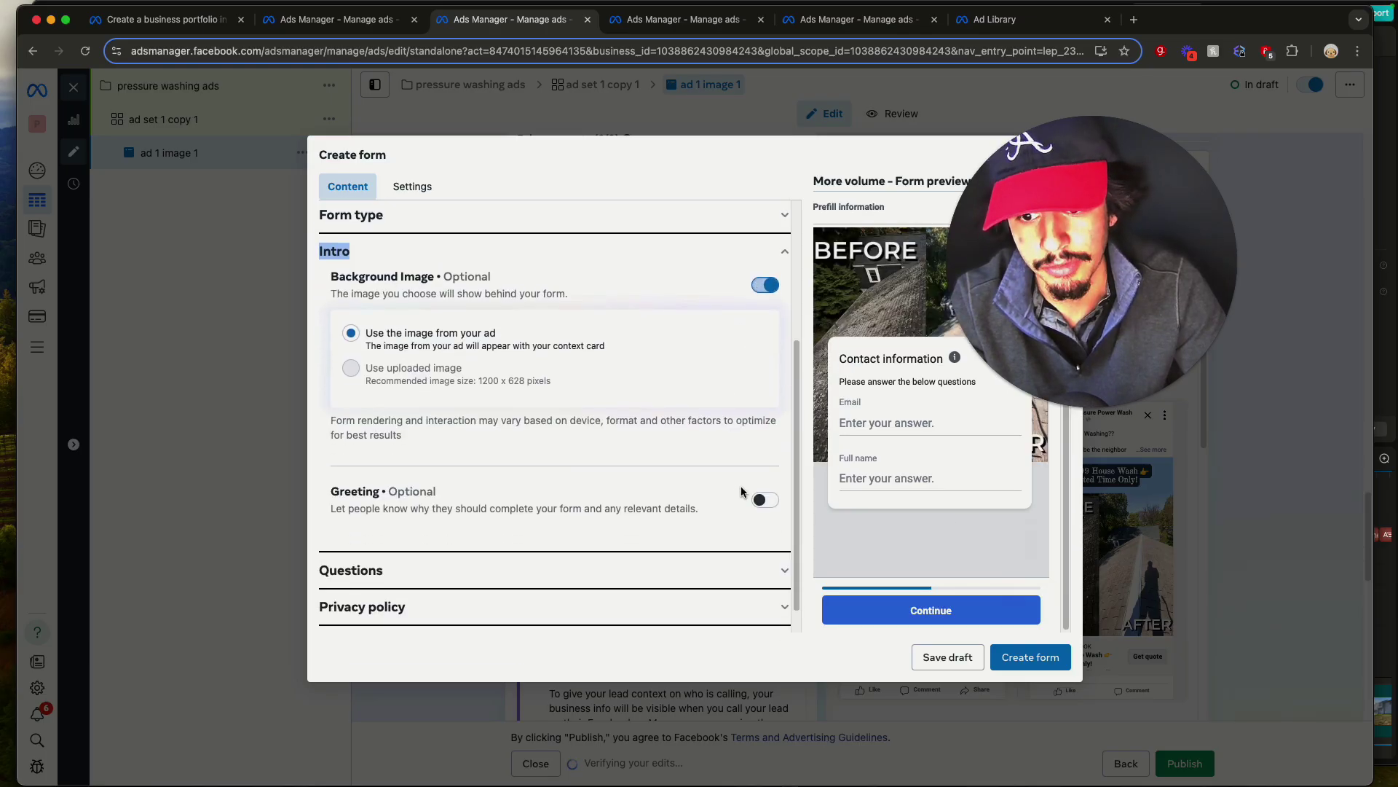
left_click(765, 495)
scroll(619, 456, "down", 2)
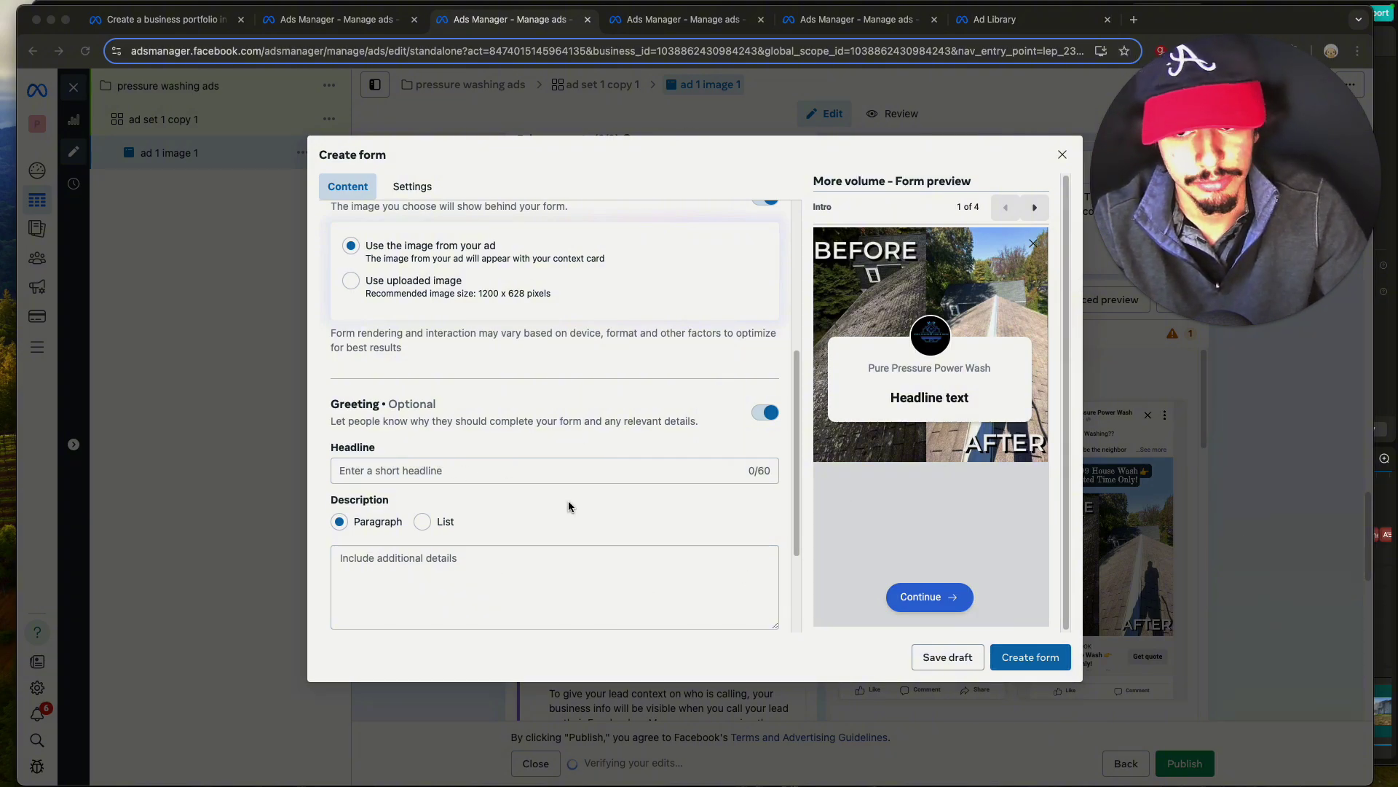
- Add Phone number and City to the form's prefill questions and place City above Phone number
scroll(577, 492, "down", 3)
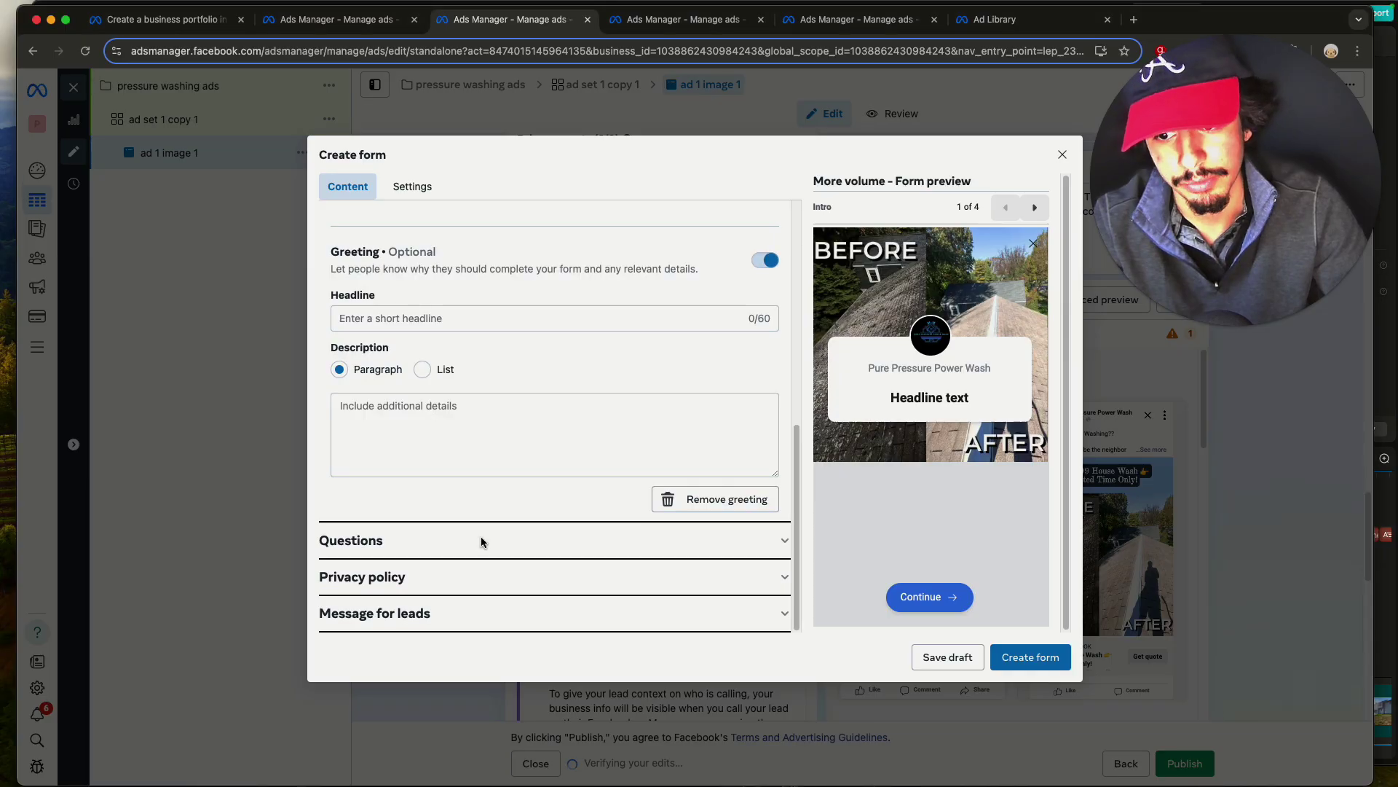
left_click(481, 540)
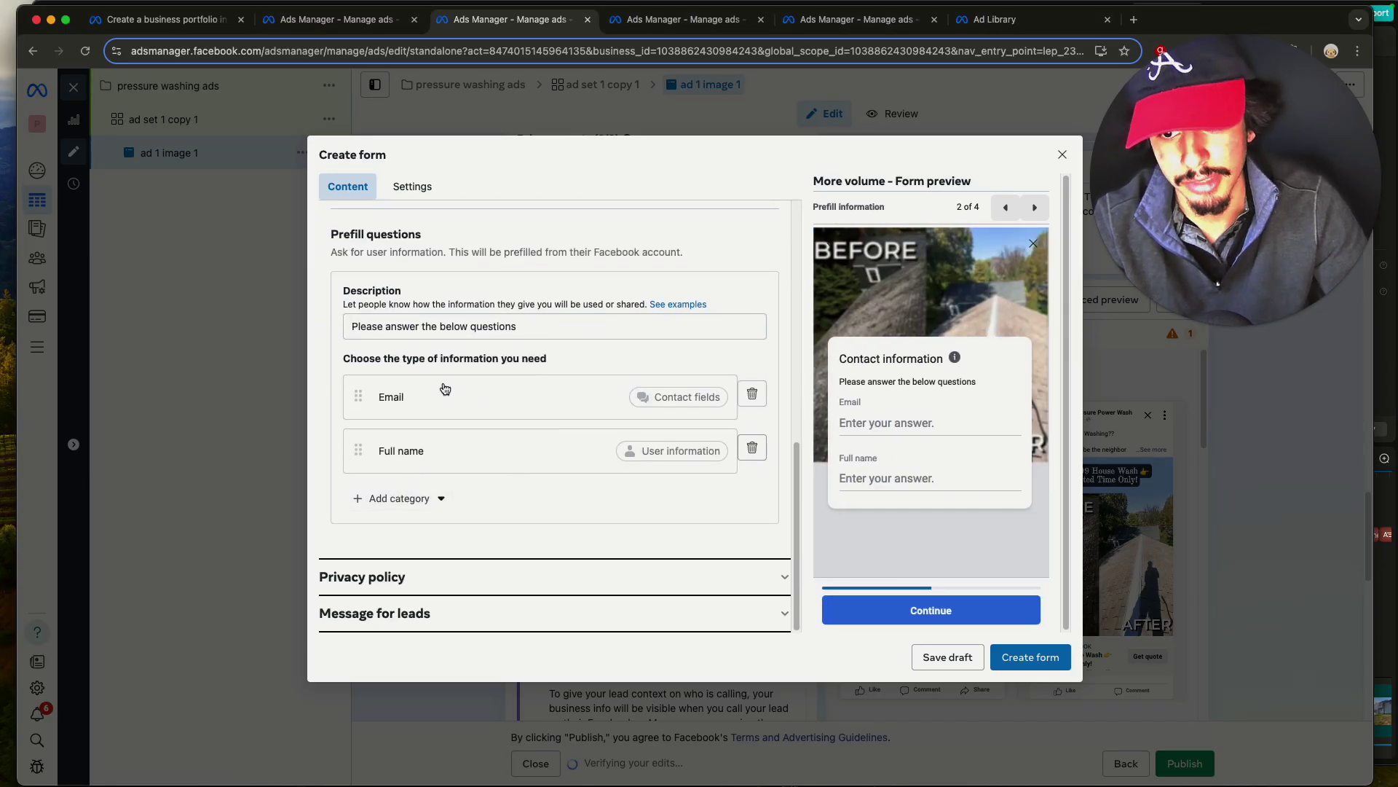
triple_click(401, 461)
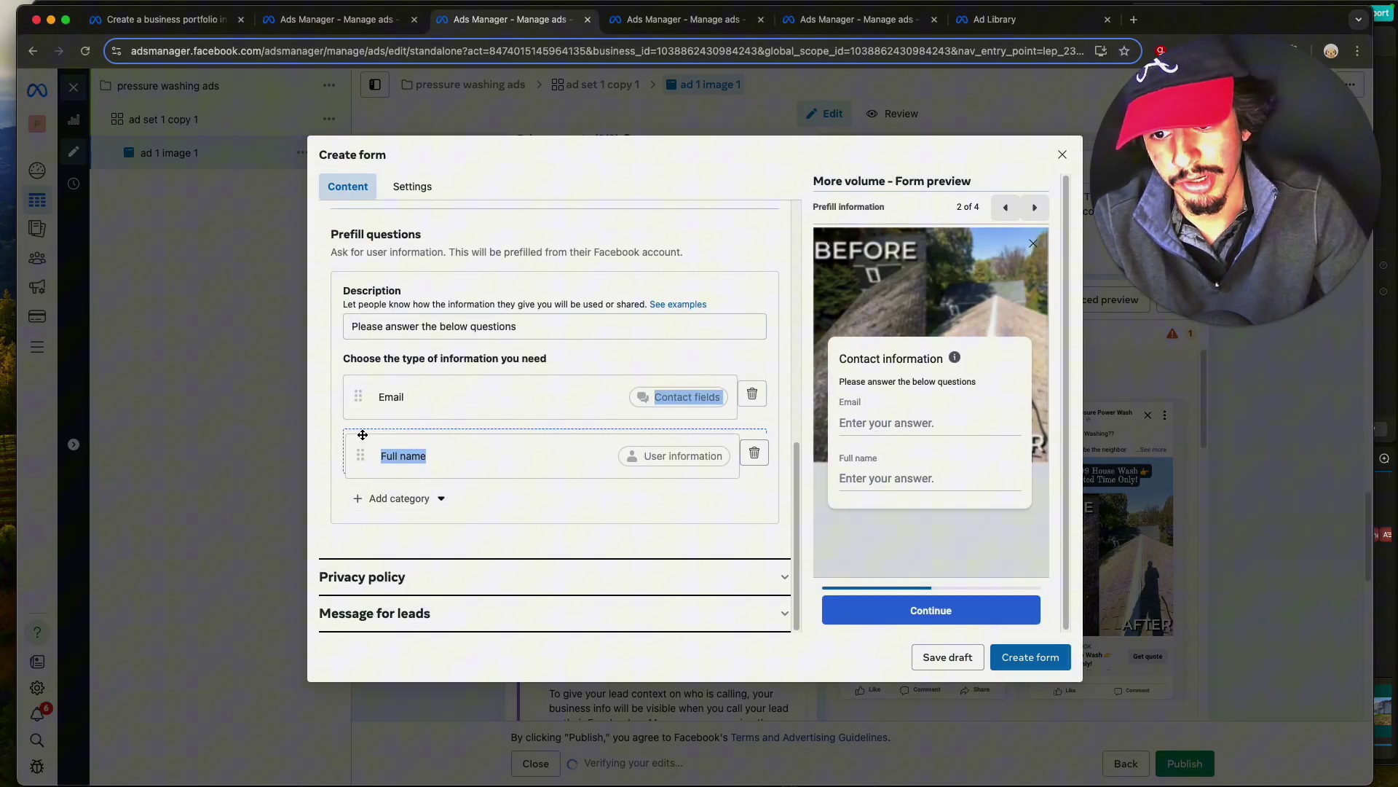
left_click(399, 498)
mouse_move(452, 535)
left_click(569, 554)
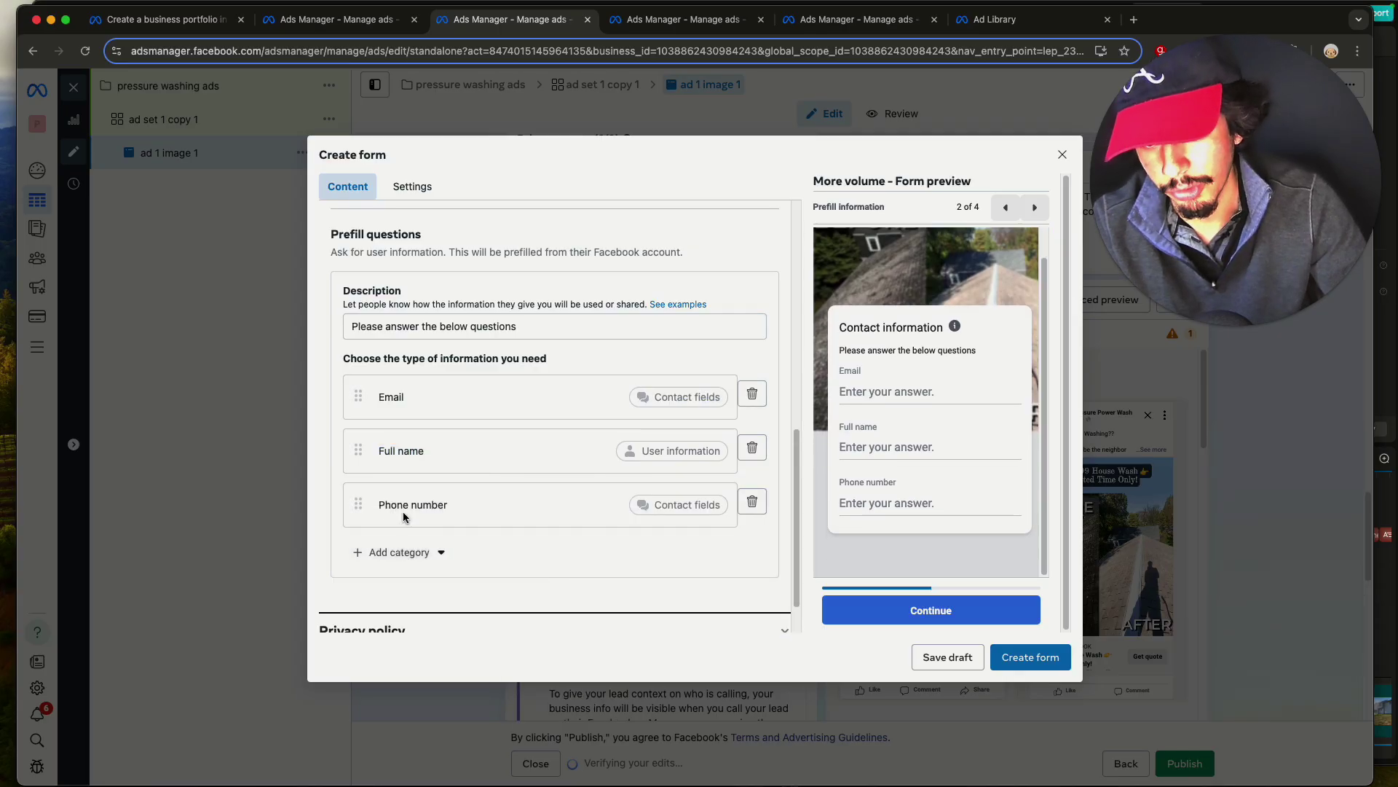
left_click(400, 552)
mouse_move(403, 584)
left_click(539, 653)
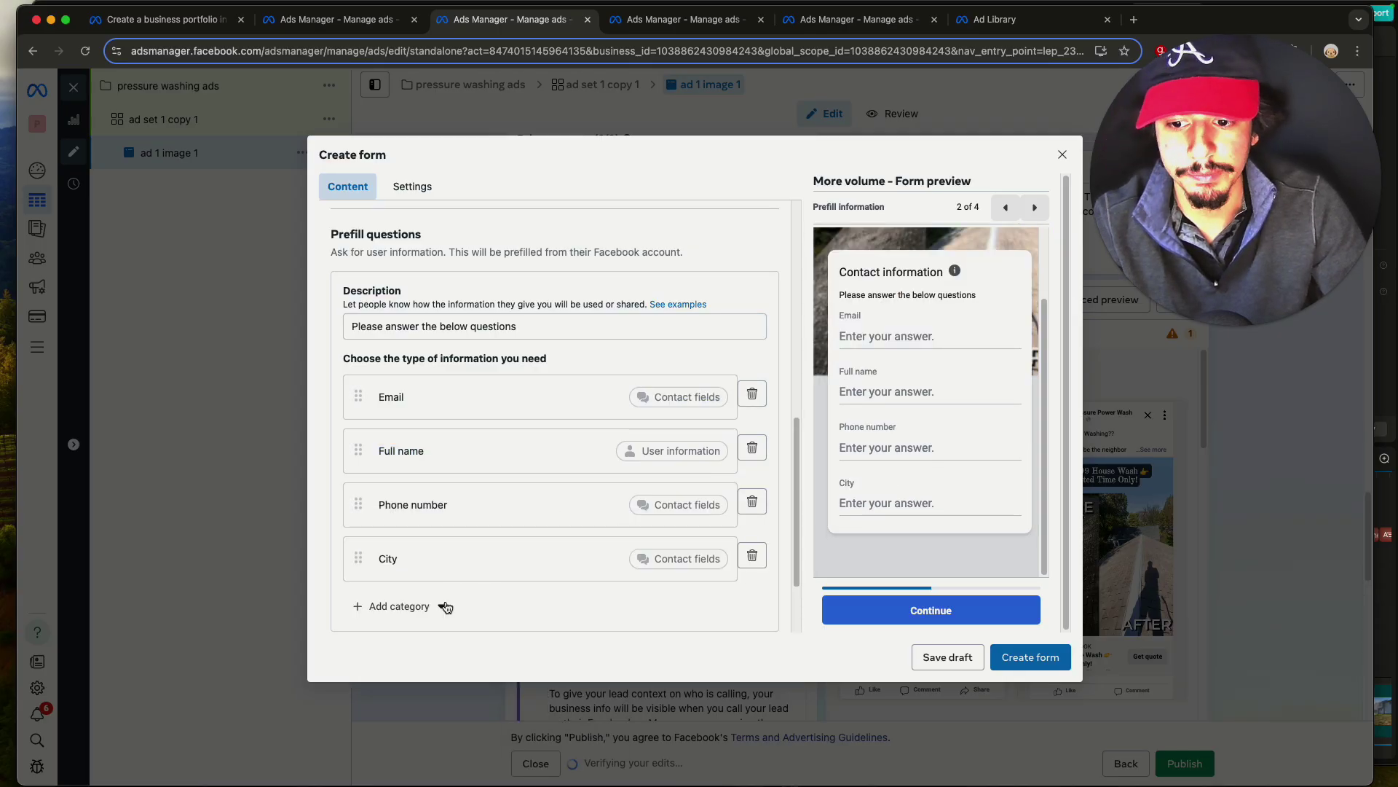
left_click_drag(359, 557, 362, 483)
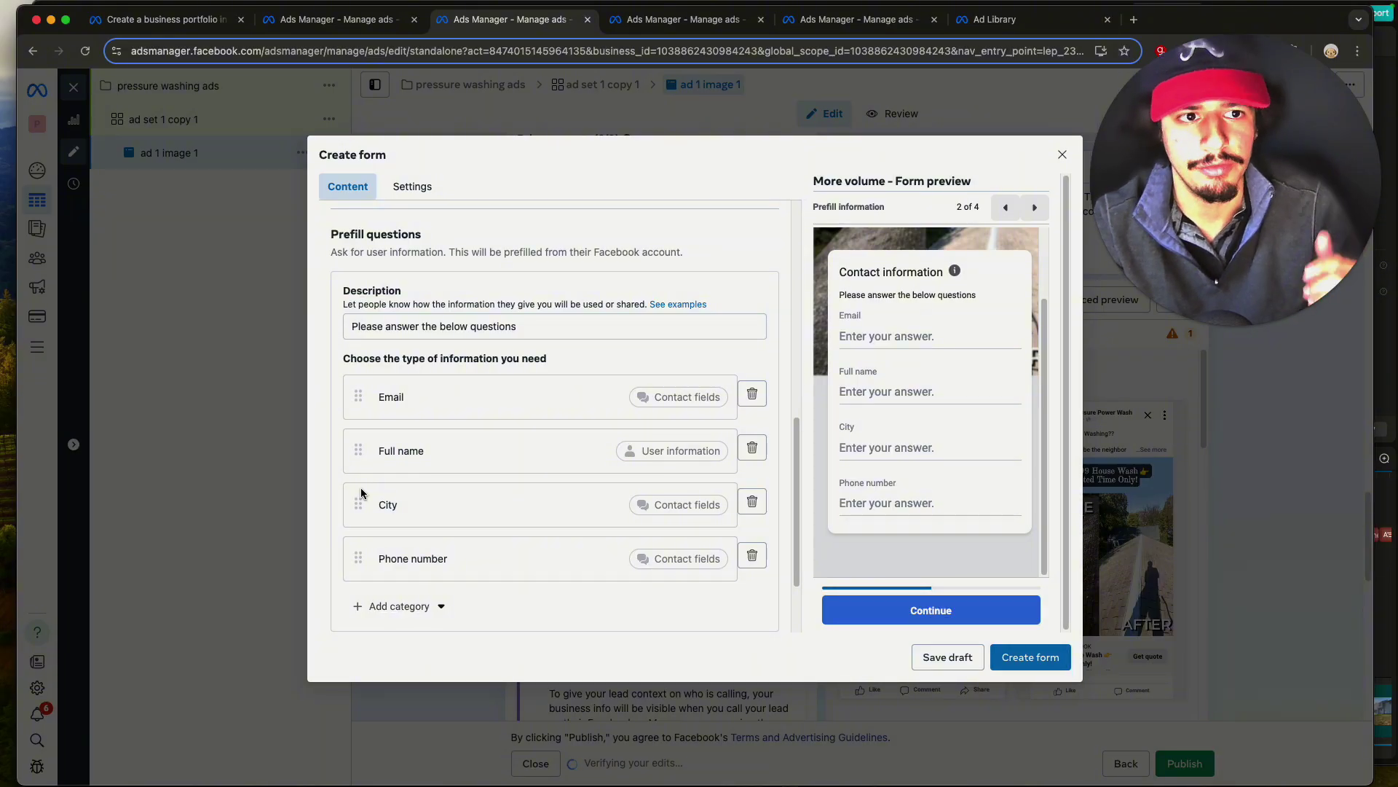
- Check the form's privacy policy and message for leads, and discard the new form
scroll(360, 493, "down", 3)
left_click(408, 578)
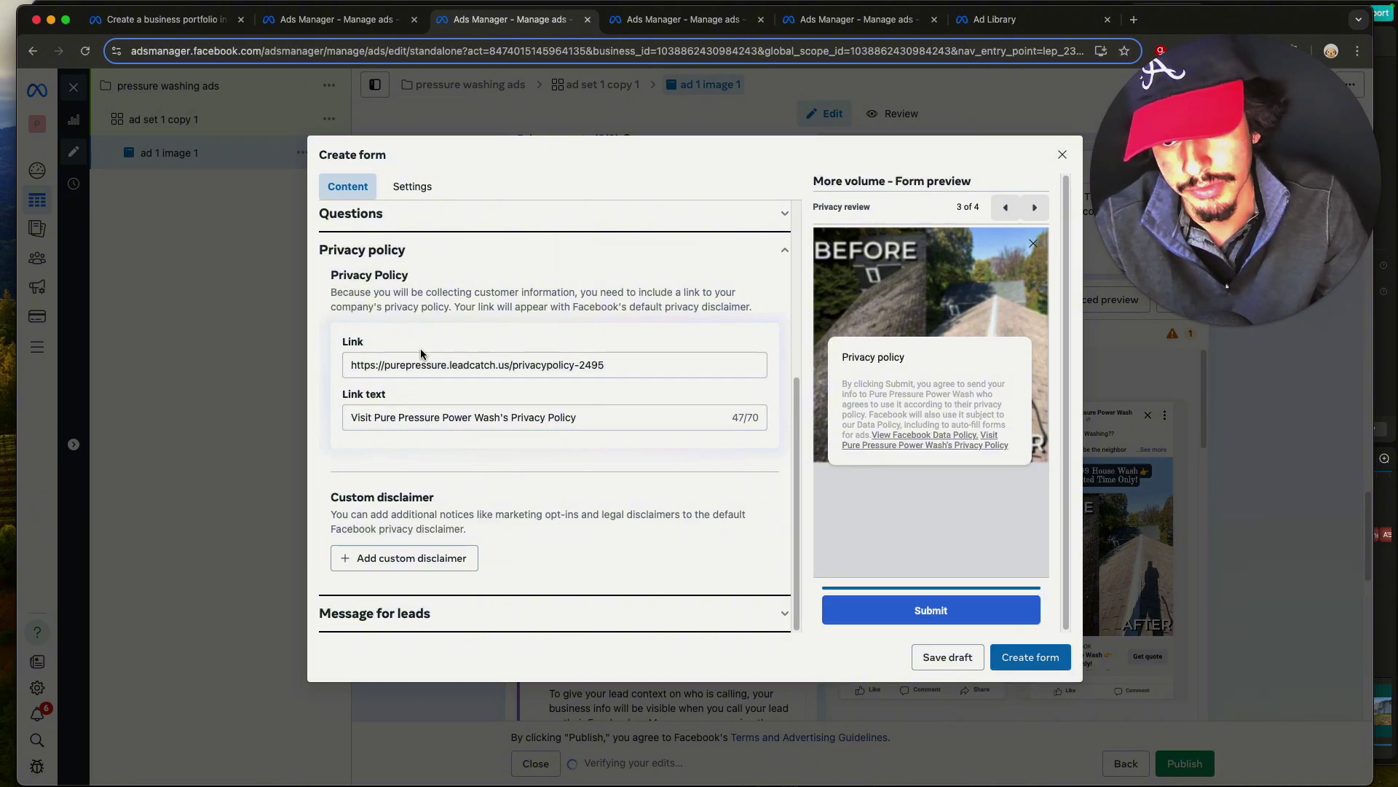
left_click(587, 621)
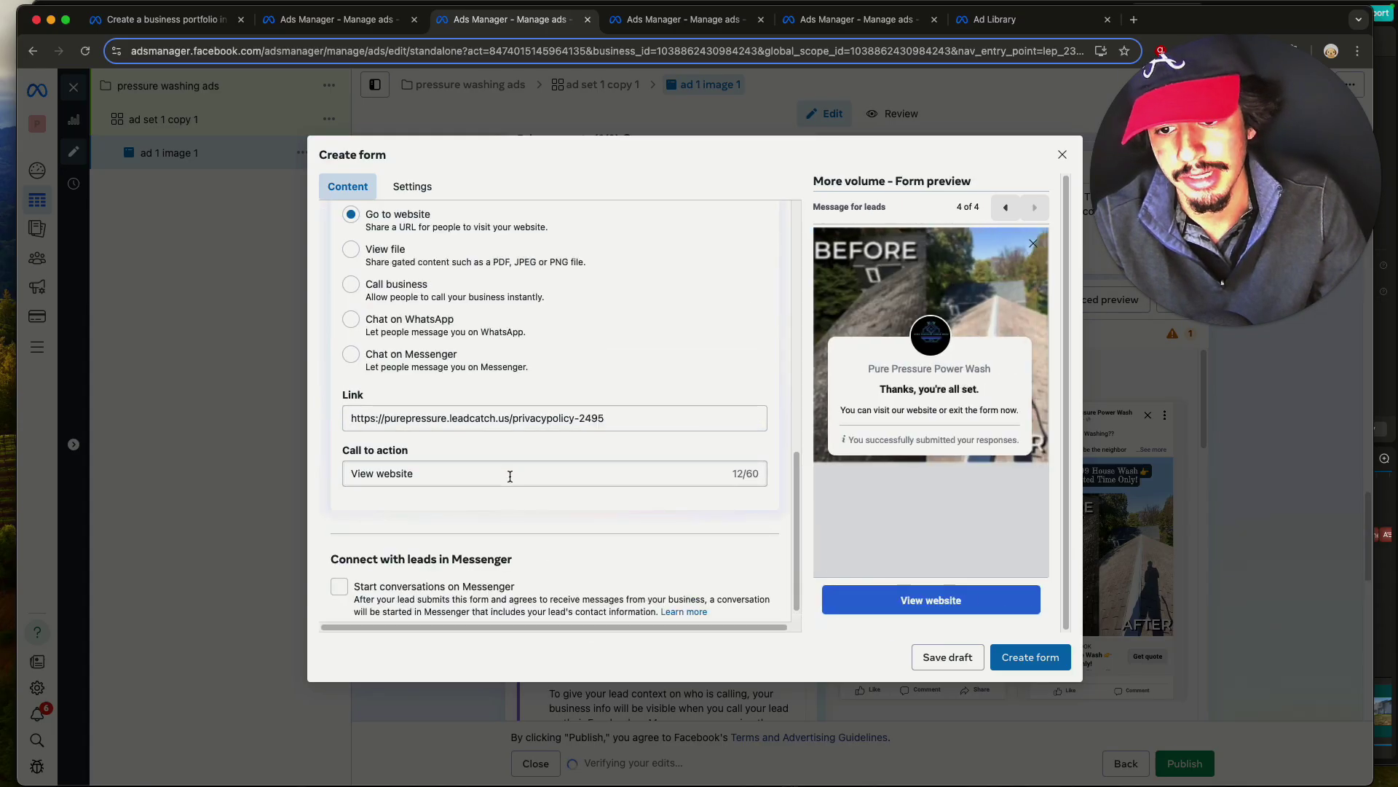
scroll(540, 481, "up", 2)
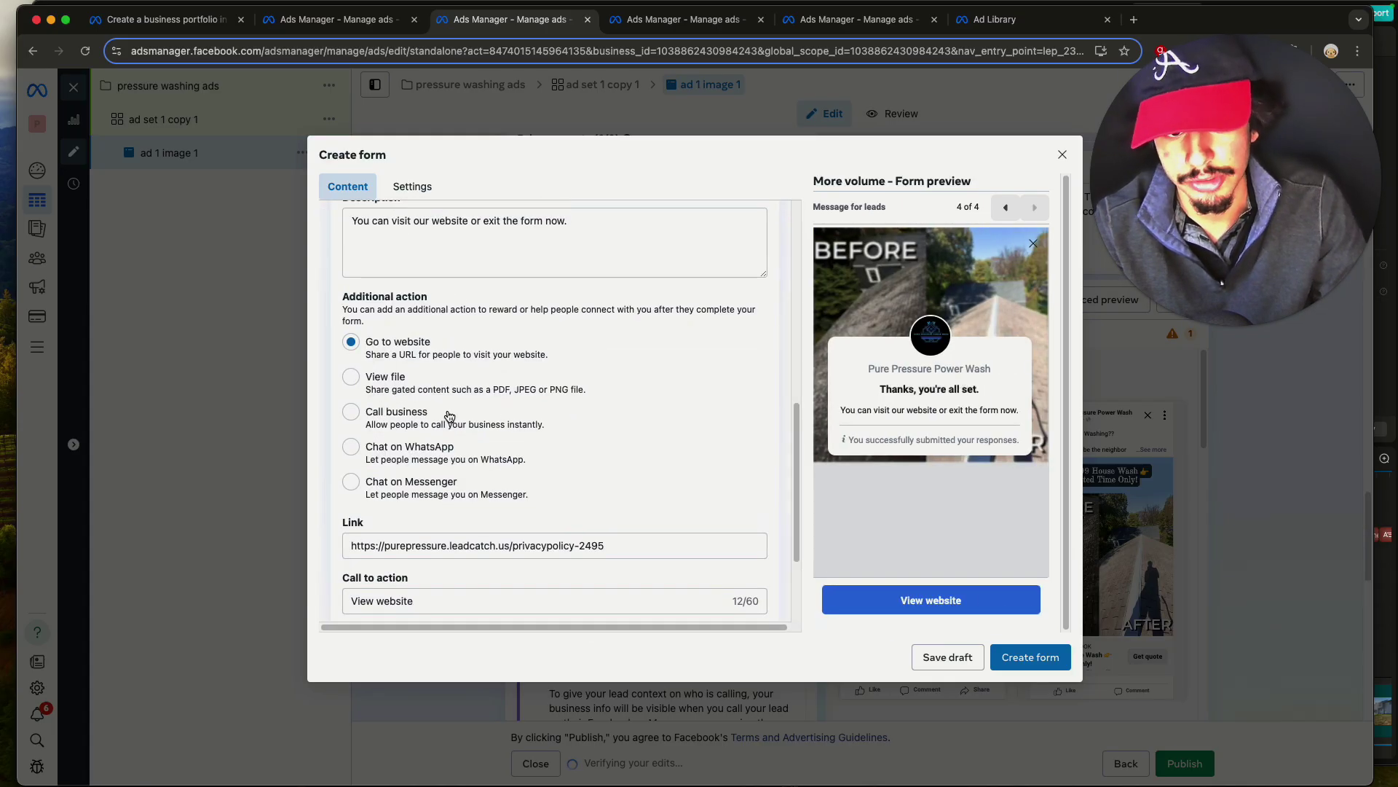
left_click(1063, 154)
left_click(864, 351)
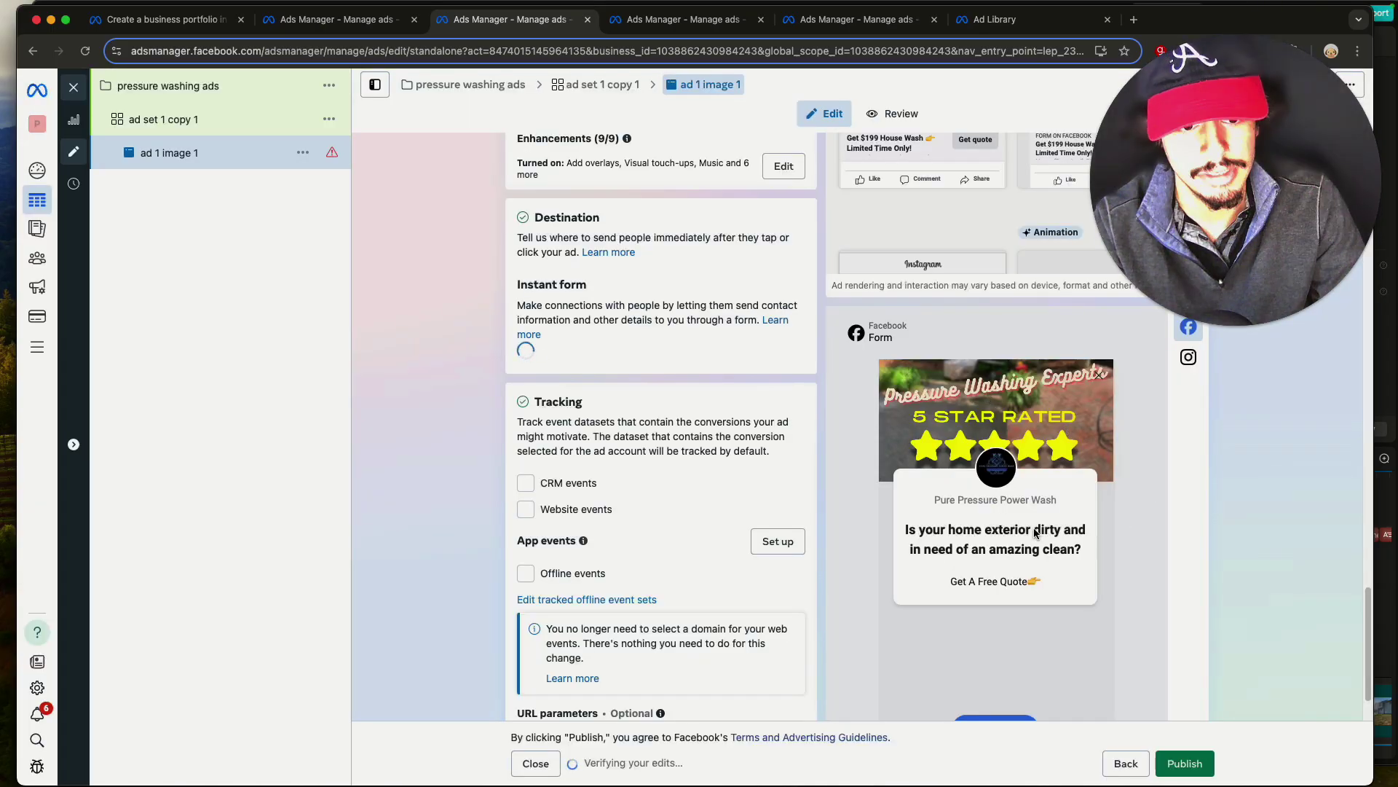
- Go through the preview pages of the existing Form Quote form, from the intro to the message for leads
scroll(1135, 536, "down", 10)
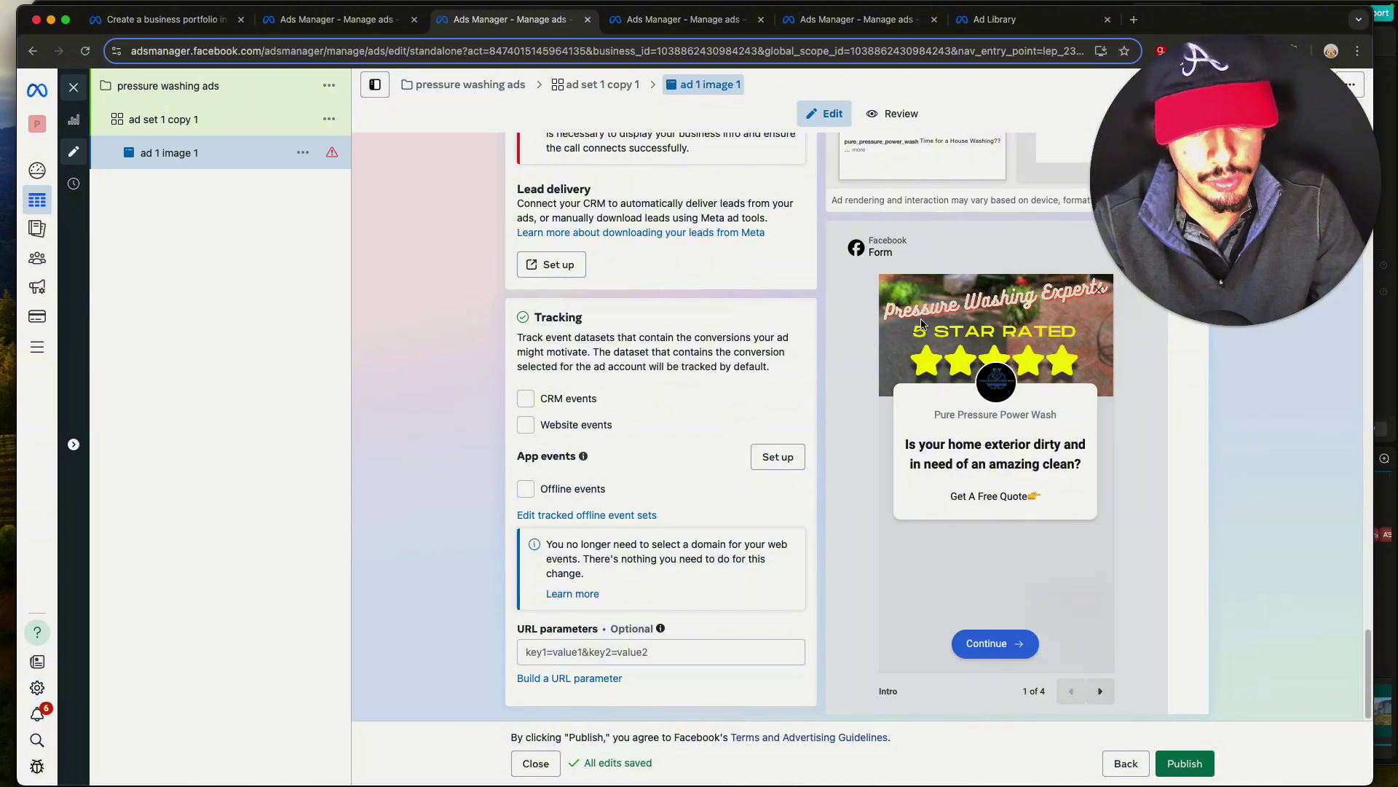
left_click(1100, 691)
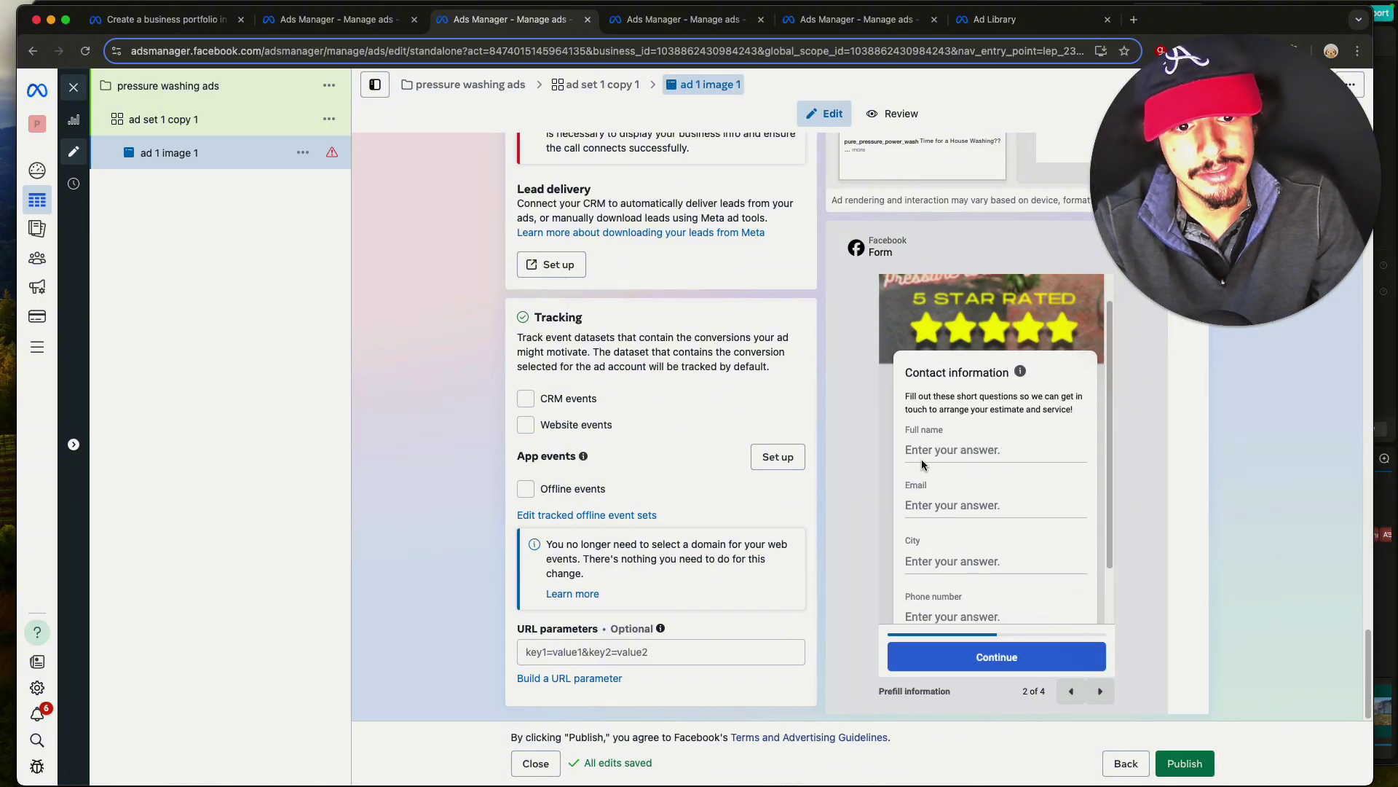
scroll(966, 547, "down", 2)
left_click(1099, 690)
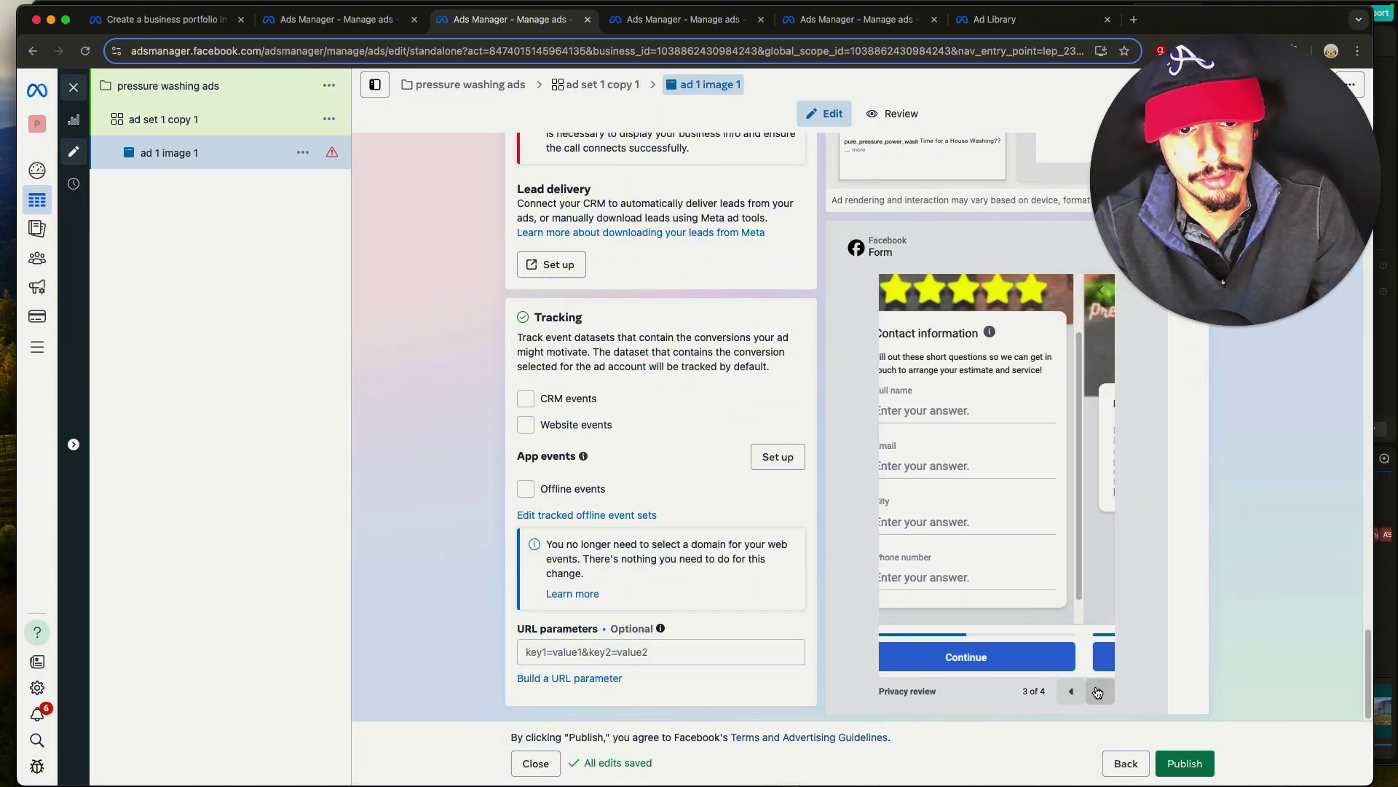
left_click(1100, 690)
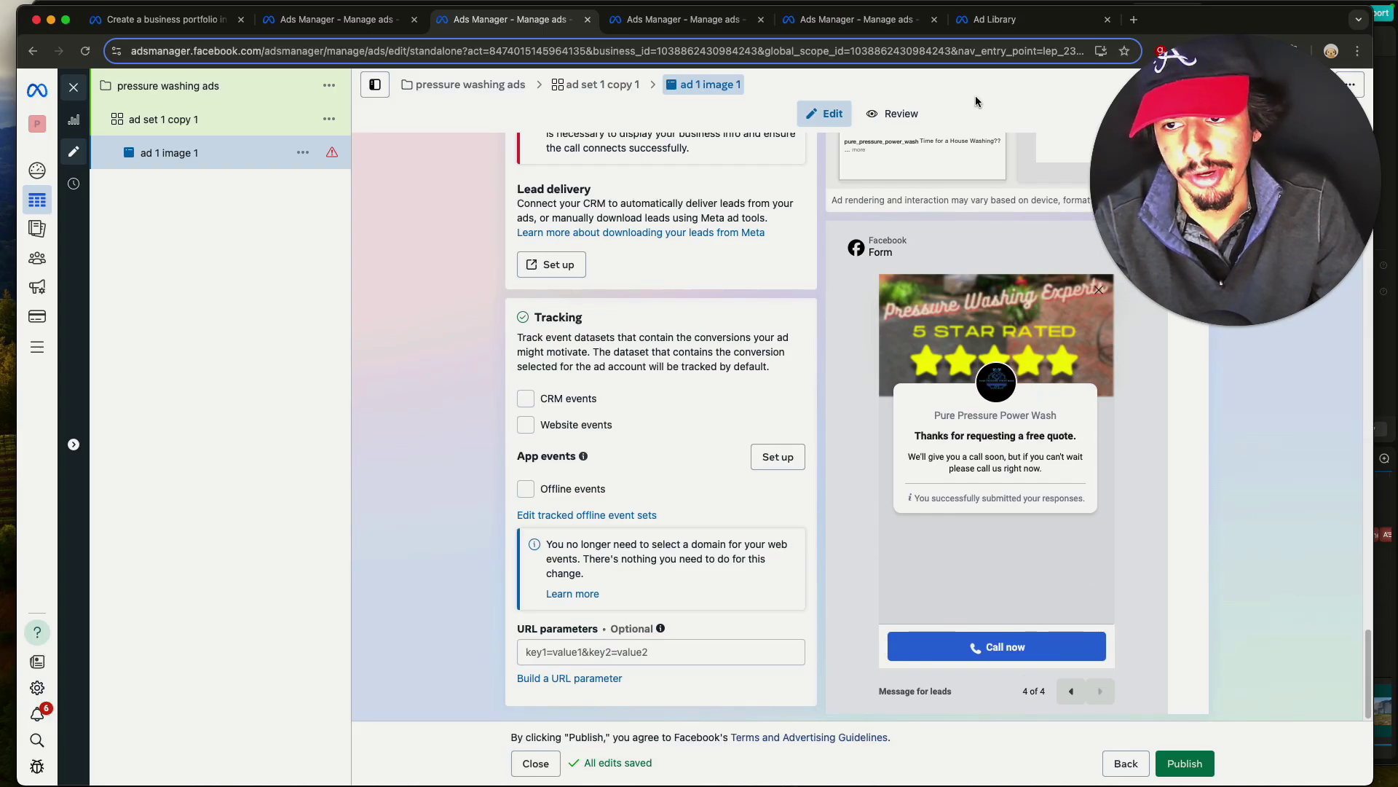
- Quick duplicate ad 1 image 1 within ad set 1 copy 1 and rename the copy as "video 1"
scroll(533, 420, "up", 3)
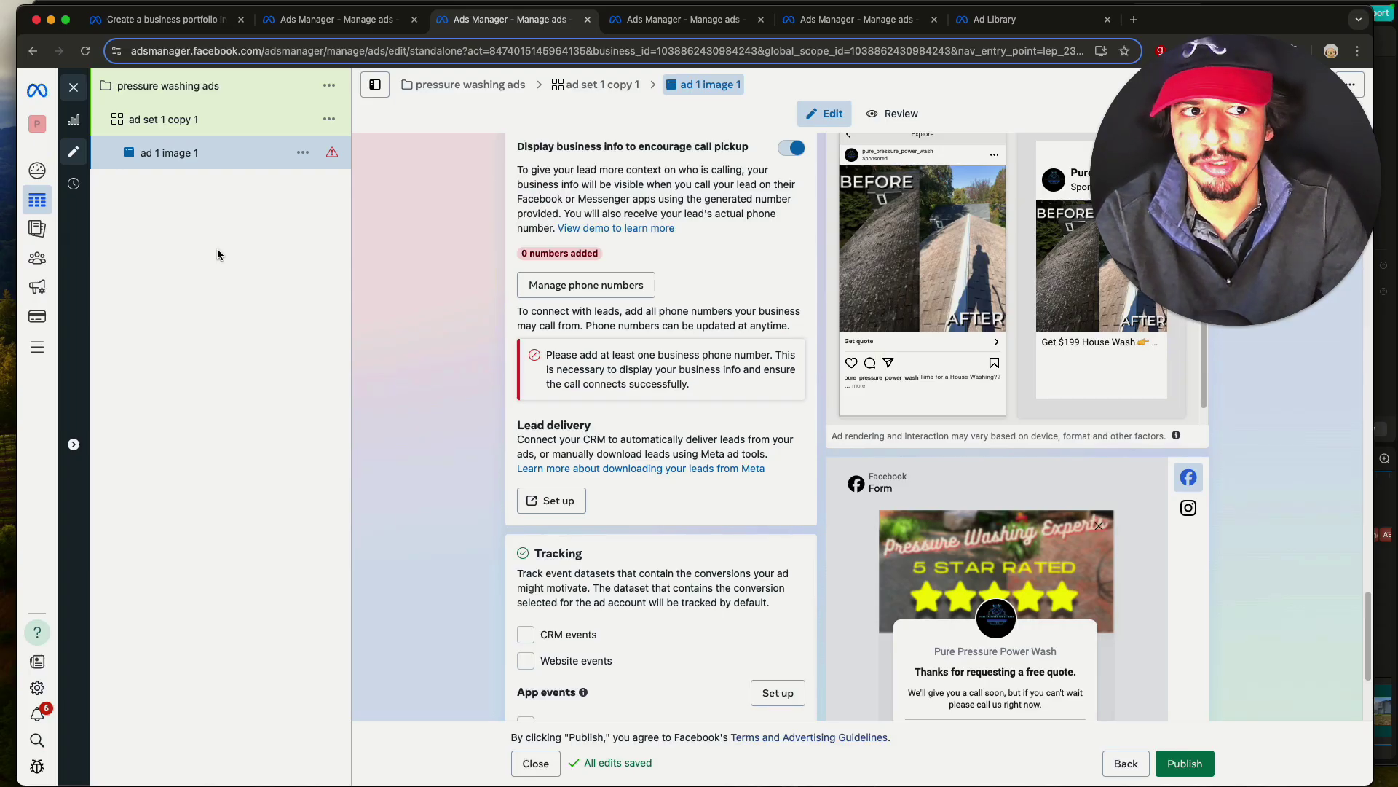
scroll(539, 348, "up", 1)
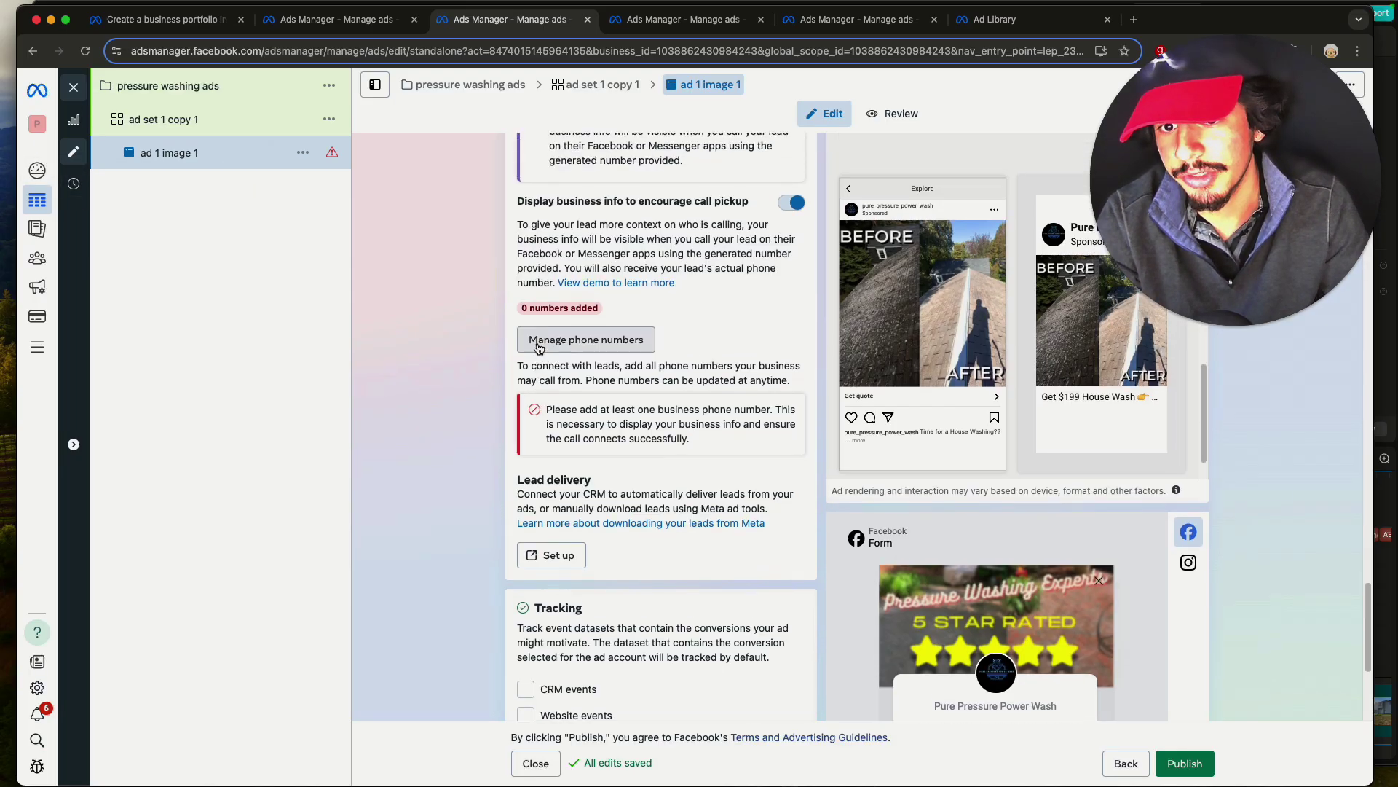
scroll(539, 347, "up", 5)
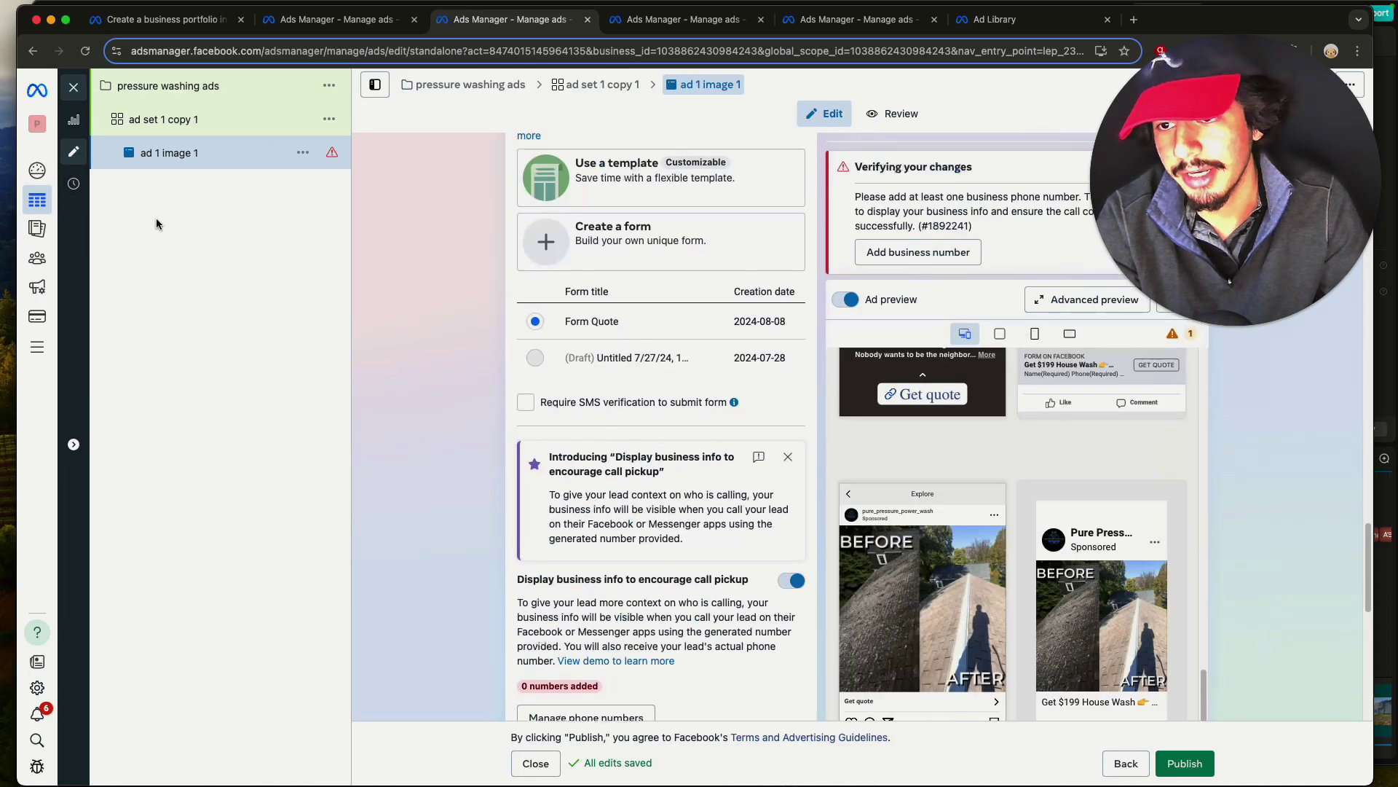
left_click(303, 152)
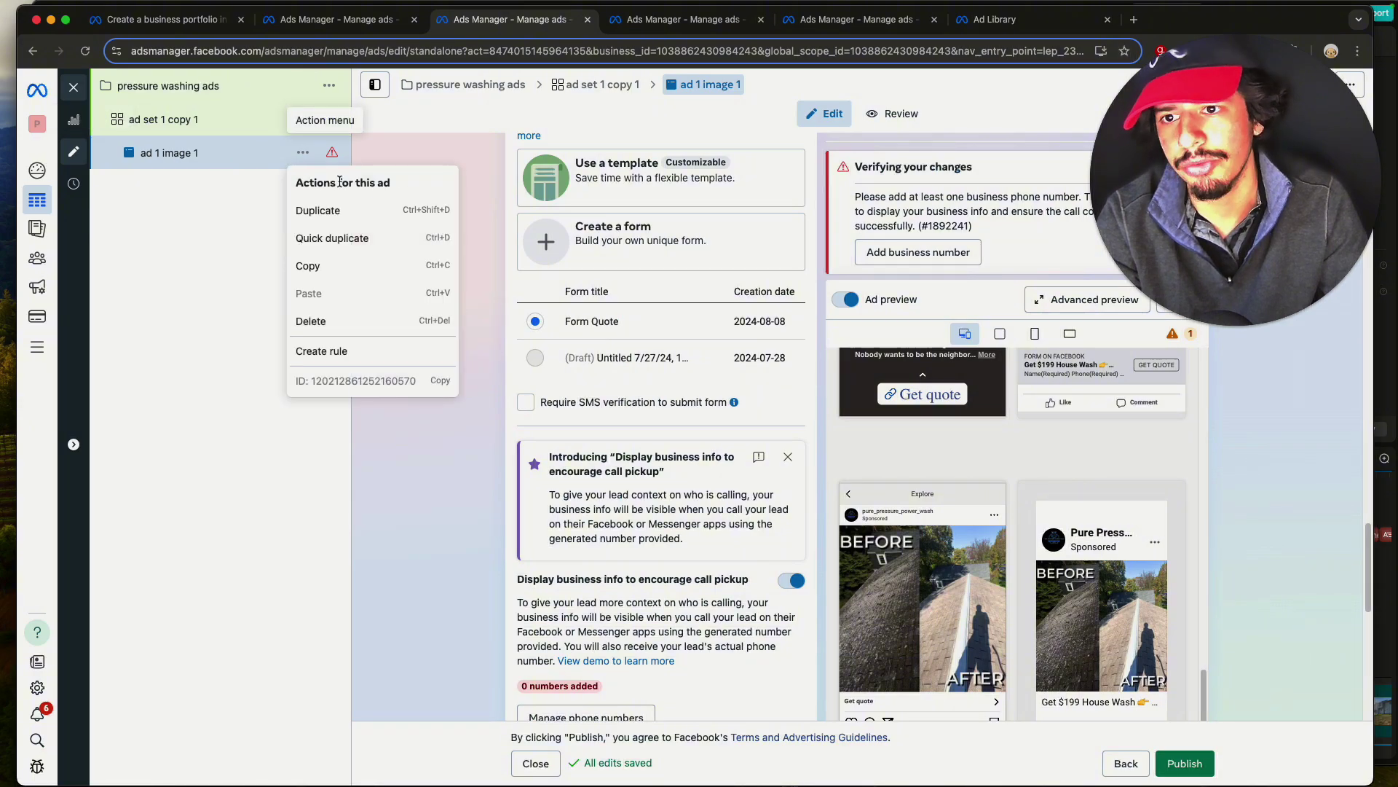
left_click(353, 239)
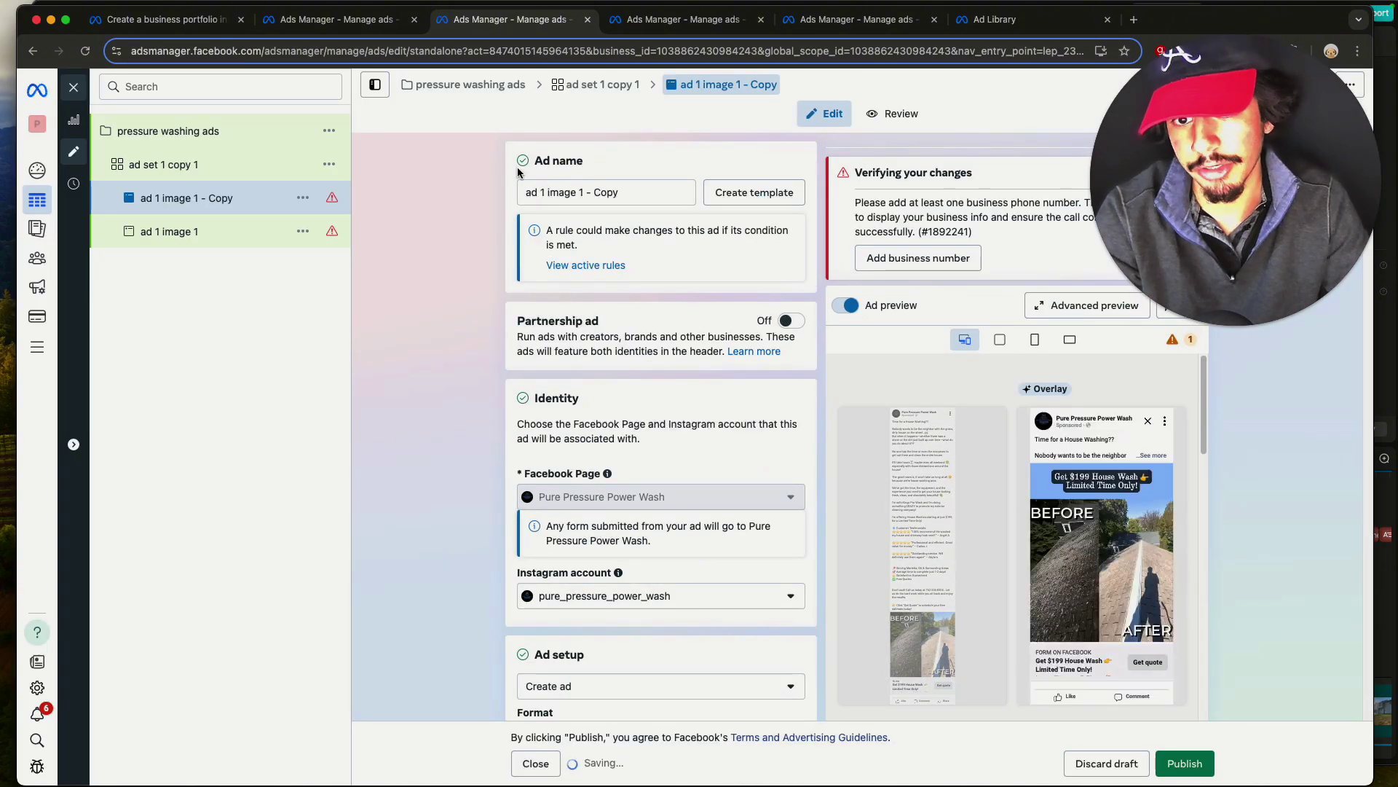
left_click_drag(619, 192, 484, 197)
type("video 1")
scroll(678, 364, "down", 5)
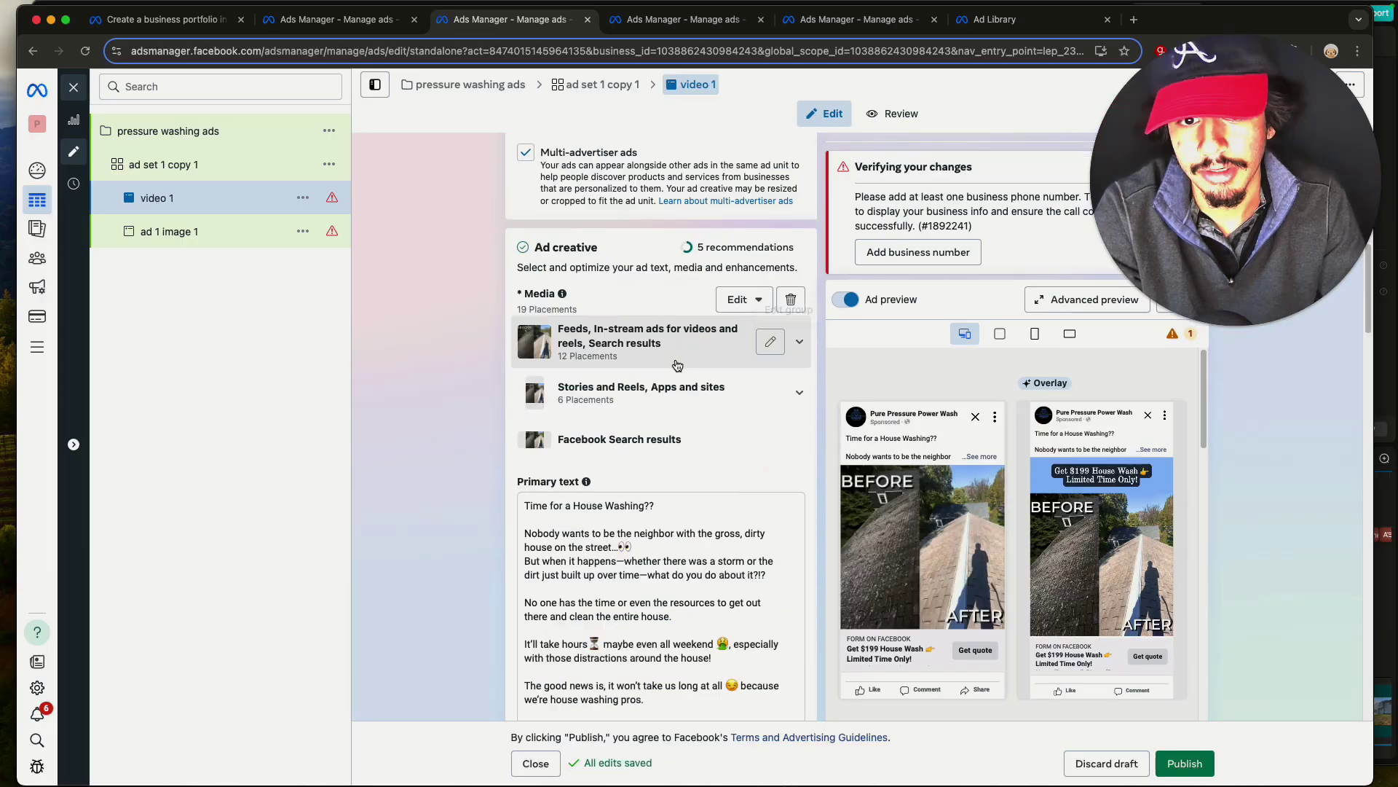
- Remove the existing image media from the video 1 ad and start adding a video to its creative
left_click(791, 301)
left_click(597, 318)
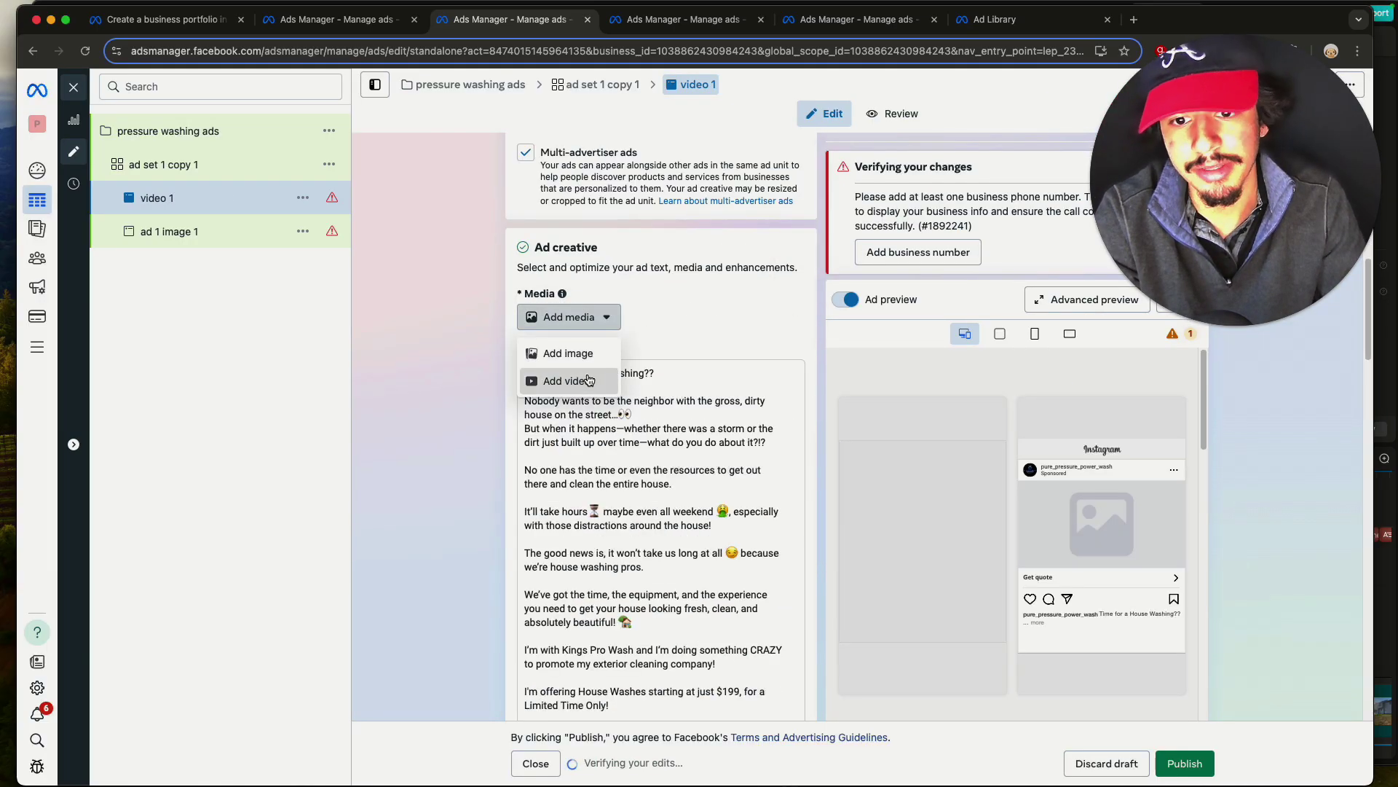
left_click(589, 380)
- Switch to CapCut and examine the text and overlay tracks in the Christmas Ads 2 timeline
key("super+Tab")
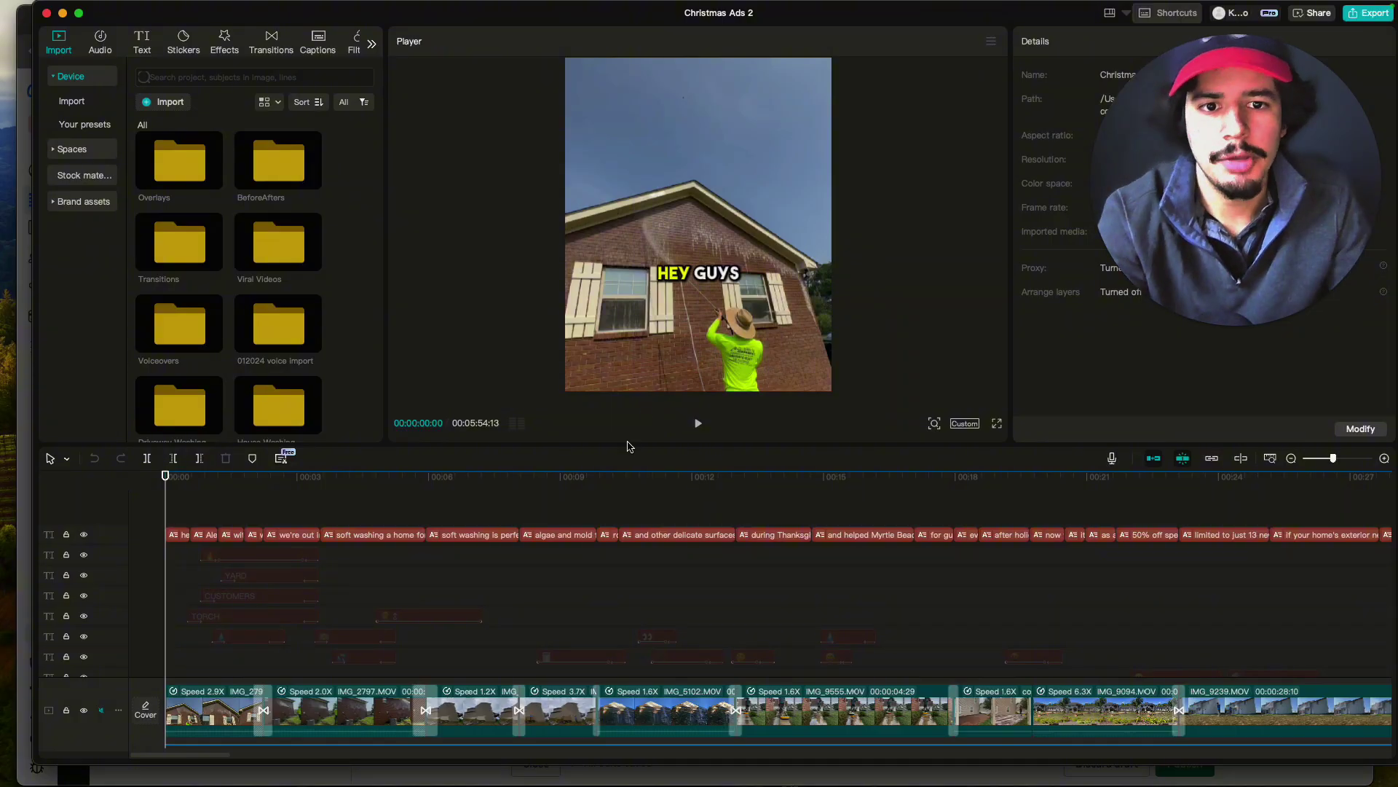
scroll(618, 594, "down", 5)
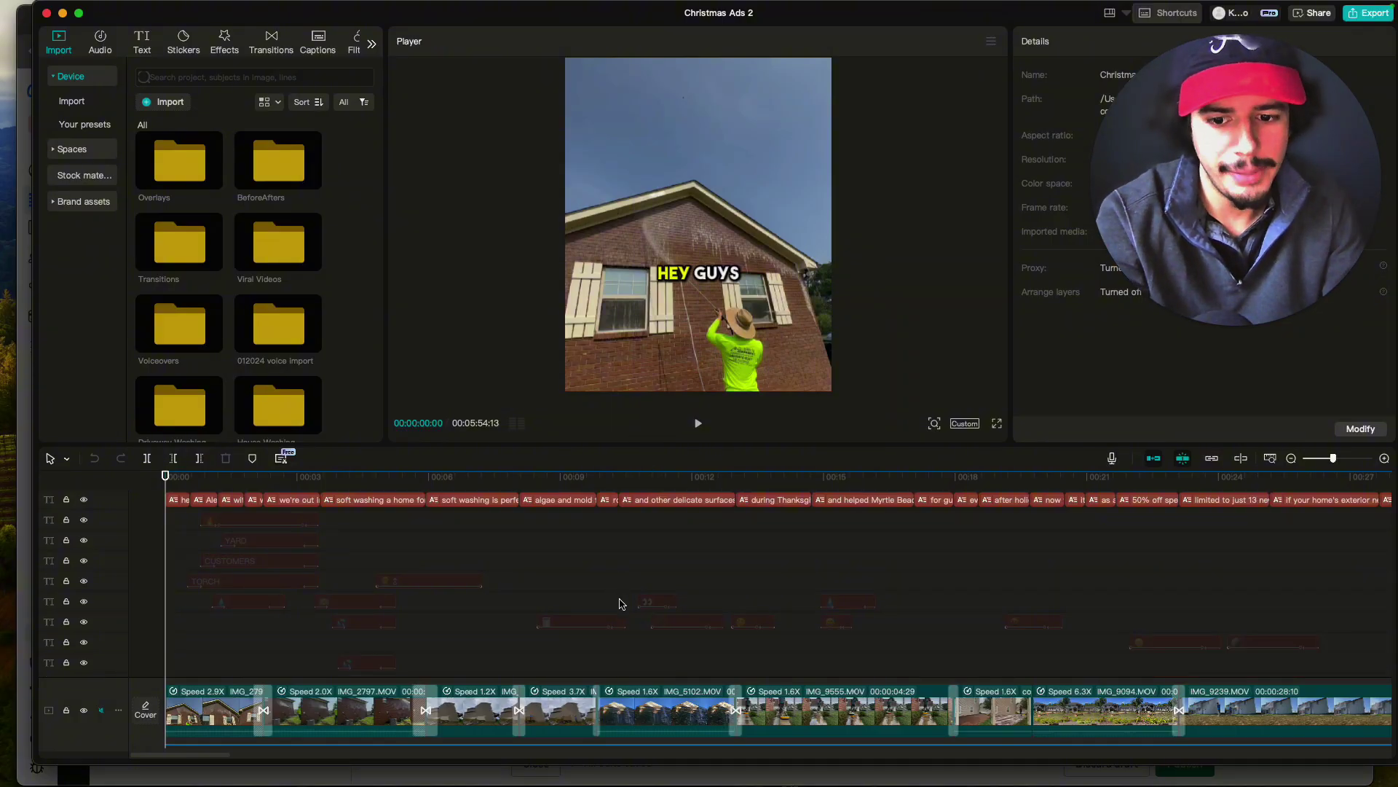
scroll(617, 594, "down", 3)
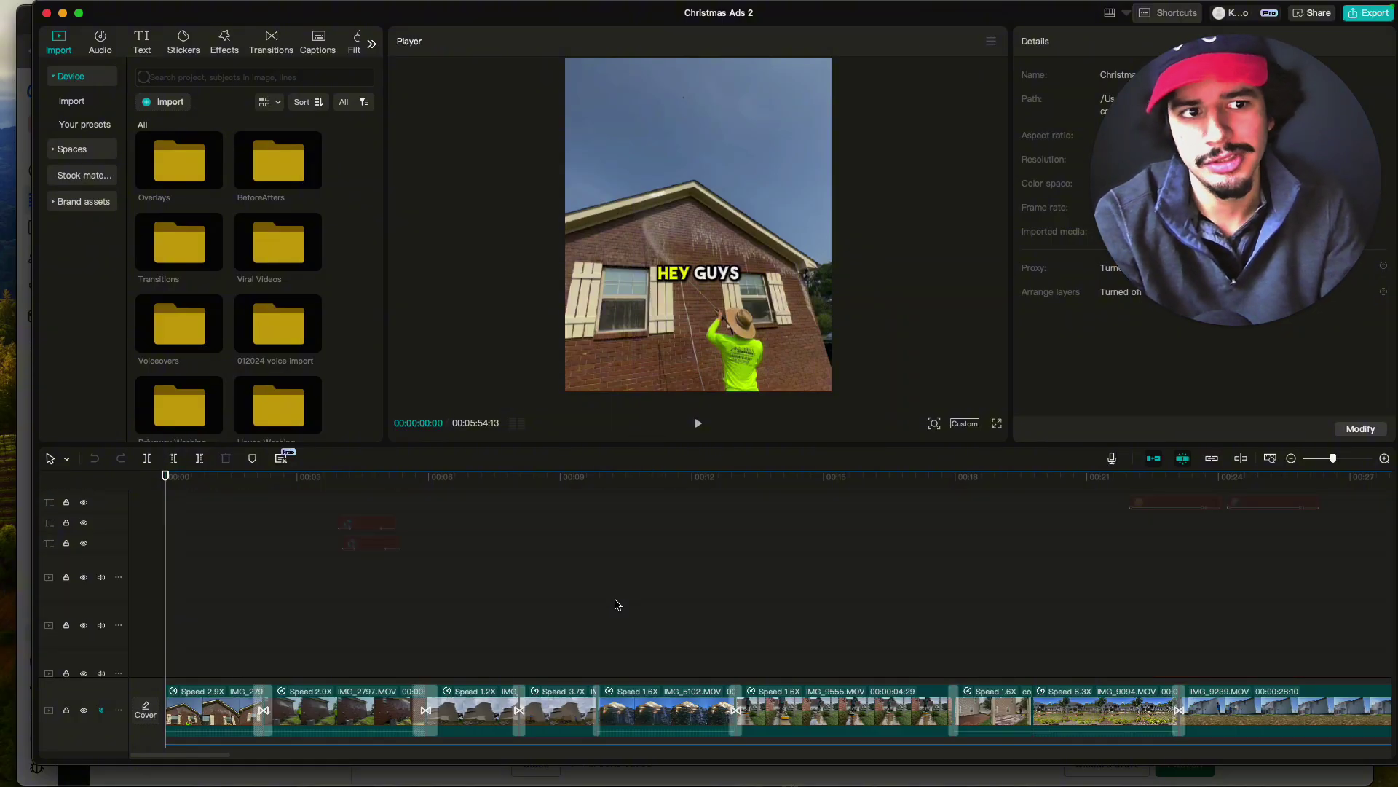
scroll(615, 606, "down", 5)
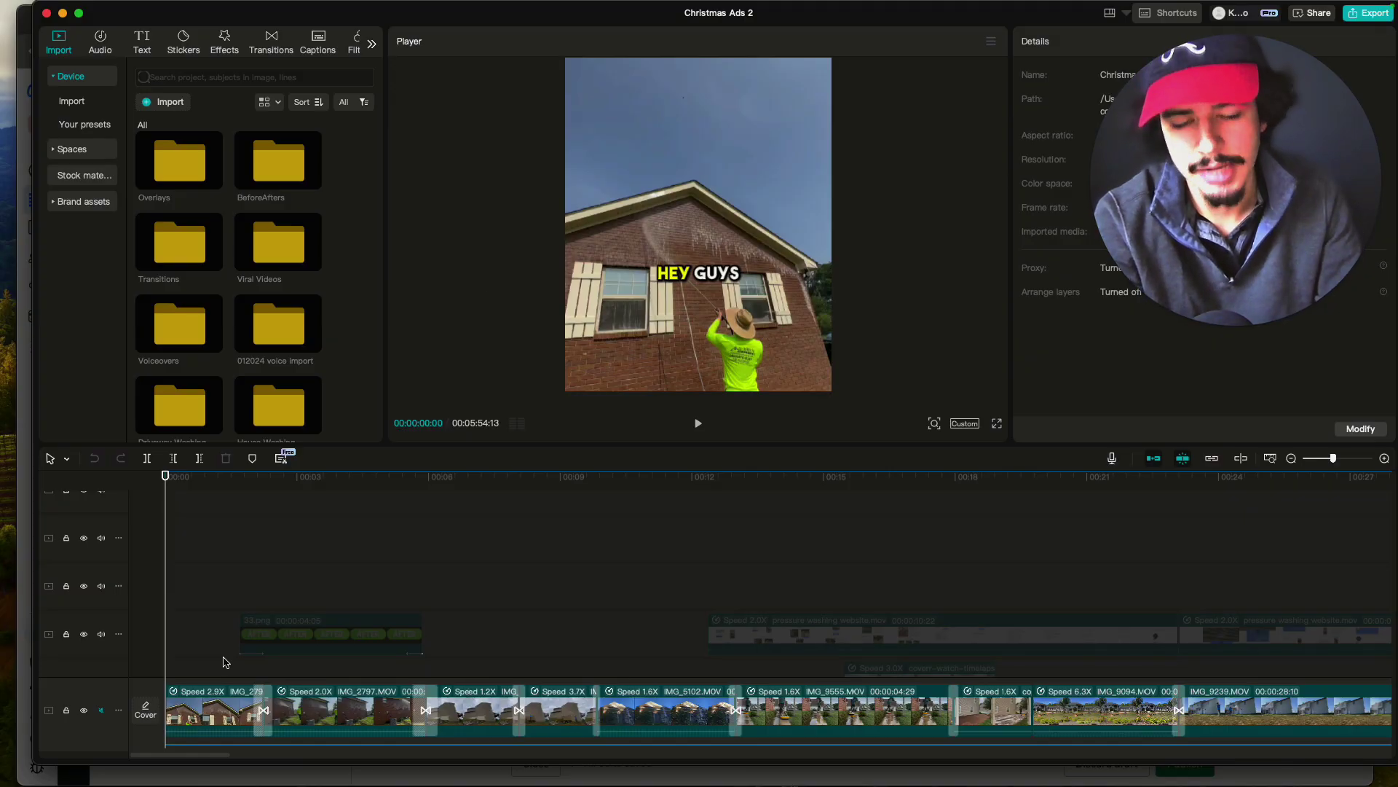
scroll(241, 647, "down", 5)
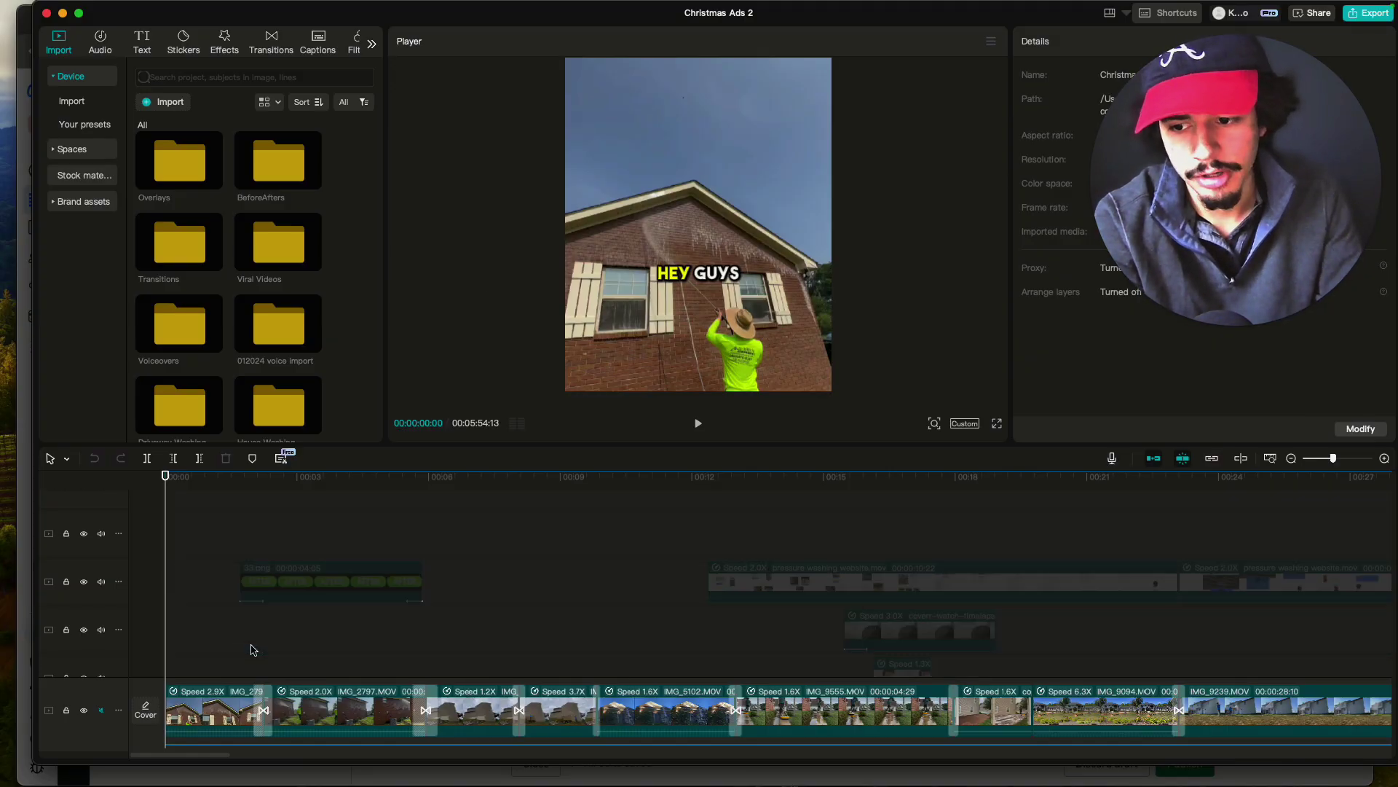
scroll(253, 643, "down", 3)
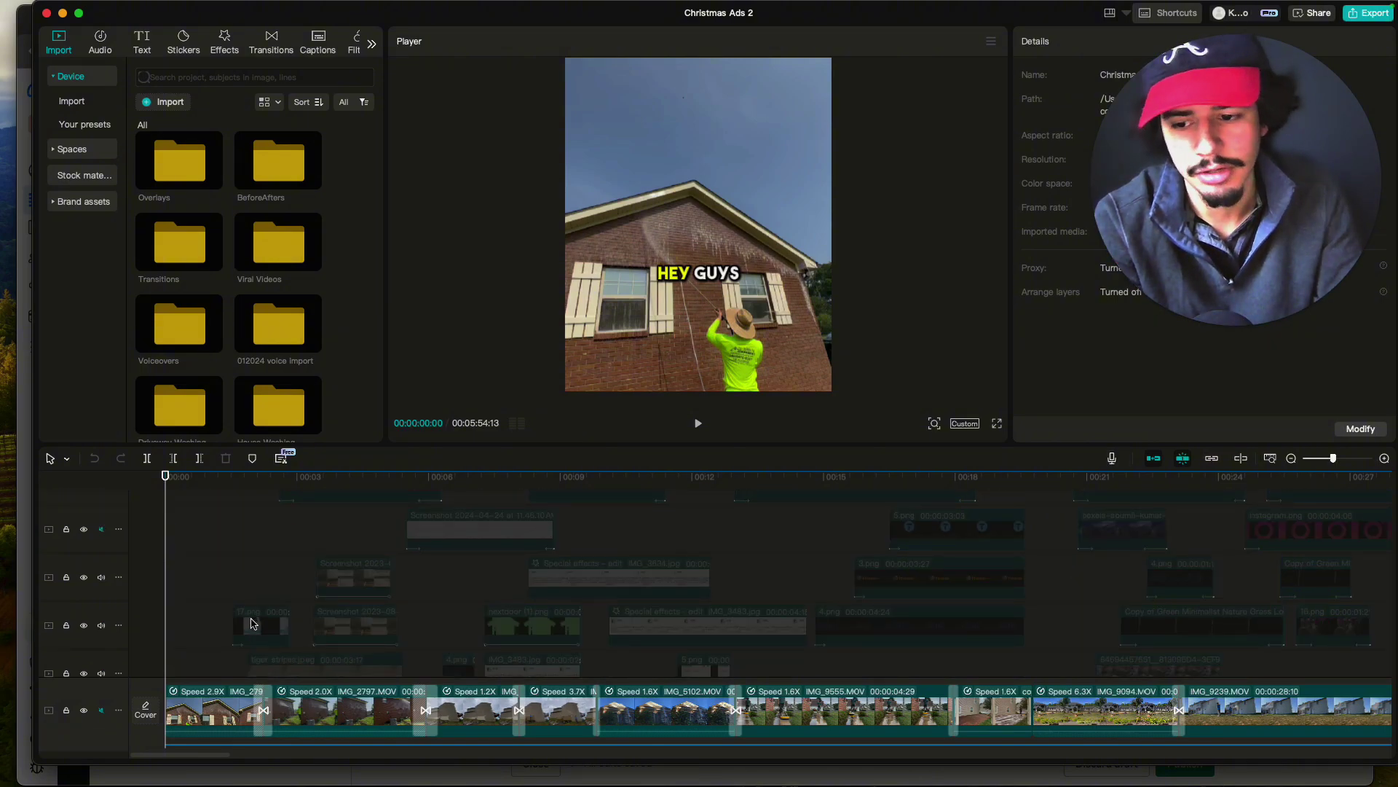
scroll(252, 625, "down", 3)
- Play the first 15 seconds or so of the Christmas Ads 2 video with the volume raised, and pause it
key("space")
key("XF86AudioRaiseVolume")
key("XF86AudioRaiseVolume")
key("XF86AudioRaiseVolume")
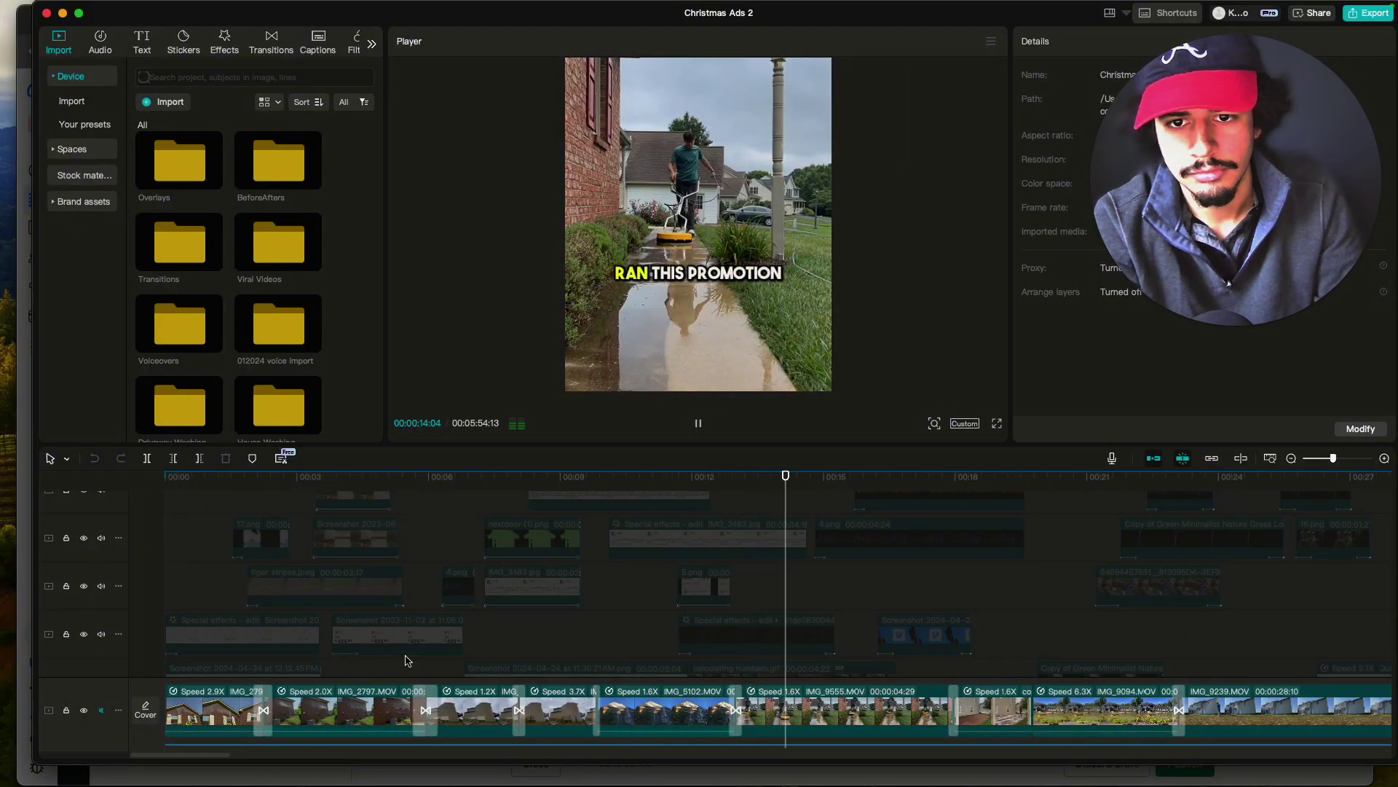
key("space")
- Examine the project's overlay, sound effect and voiceover tracks, and open the auto captions options
scroll(407, 641, "up", 5)
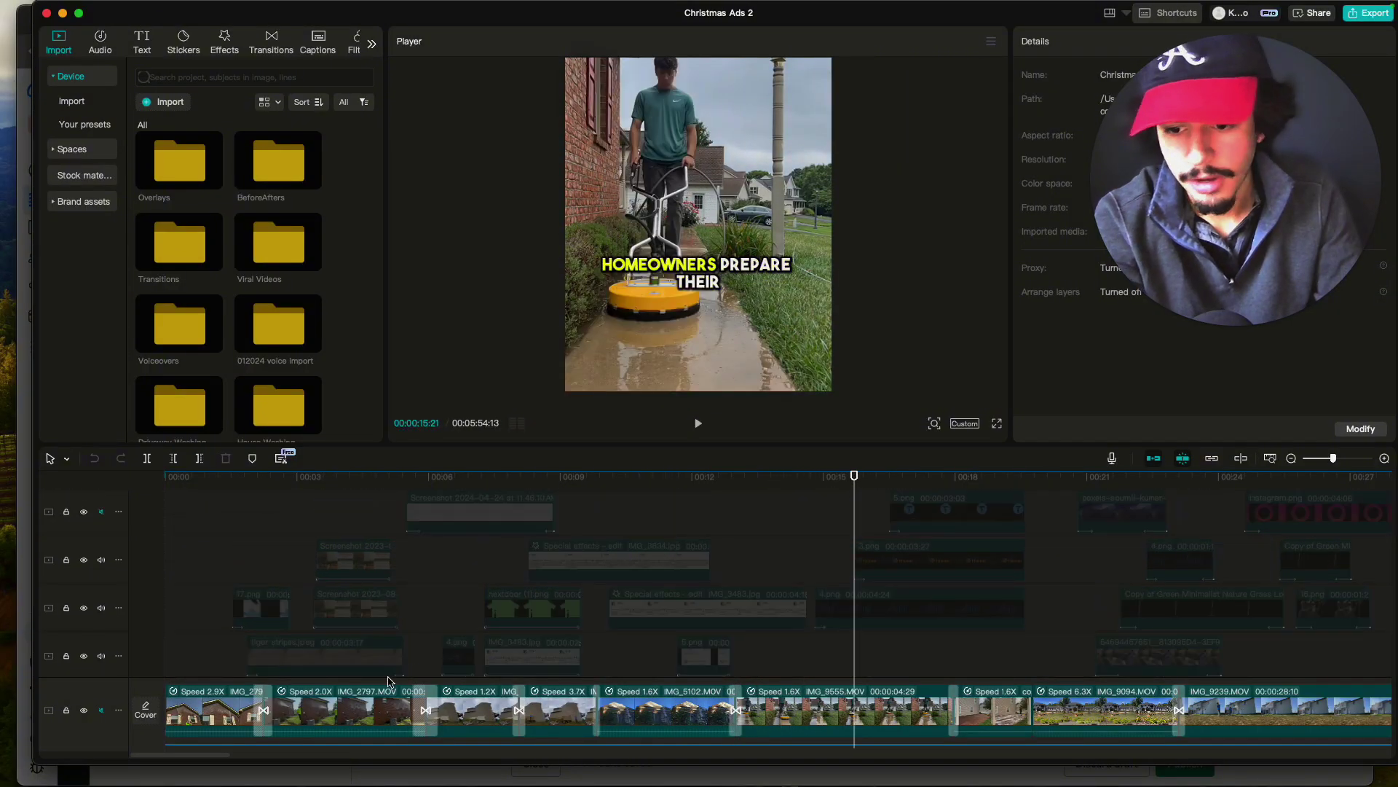
scroll(568, 680, "down", 5)
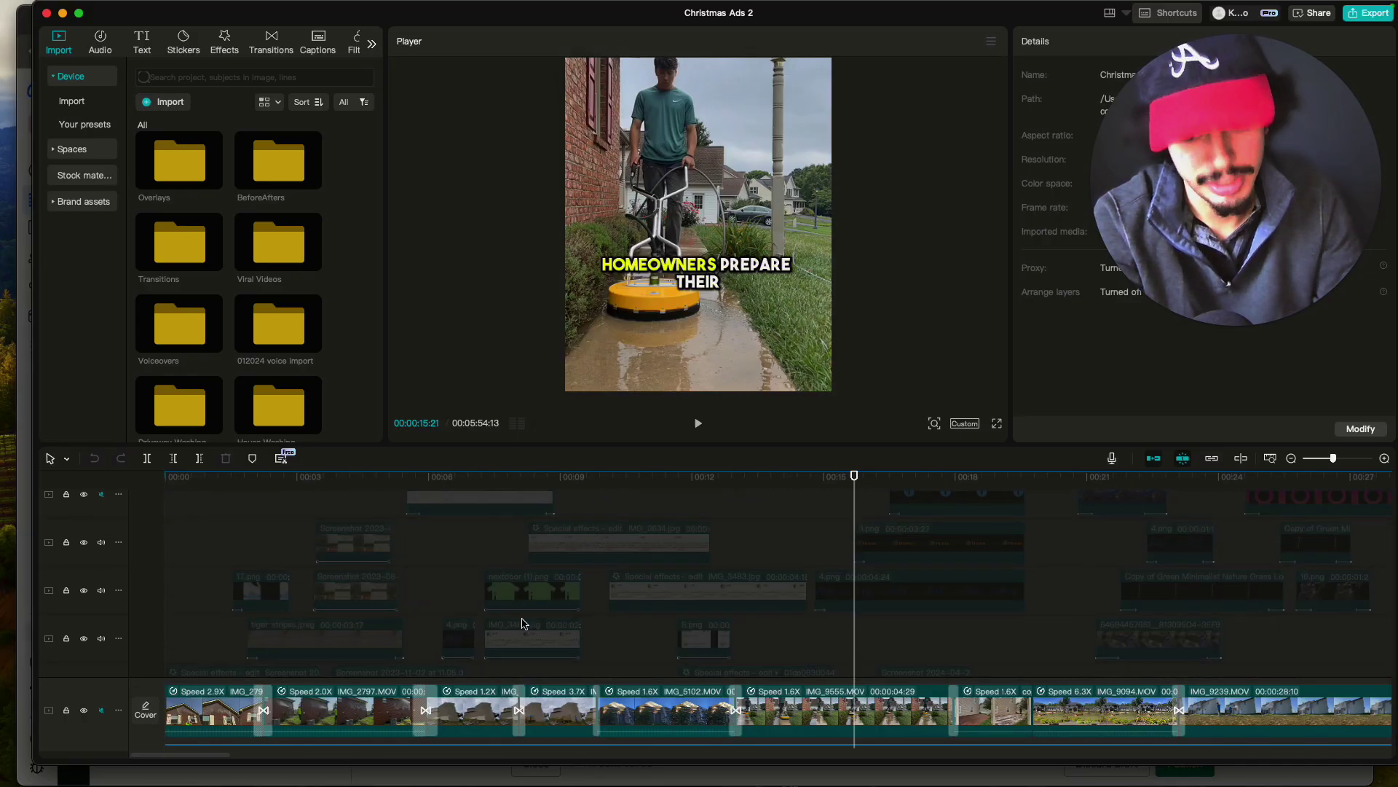
scroll(618, 670, "down", 5)
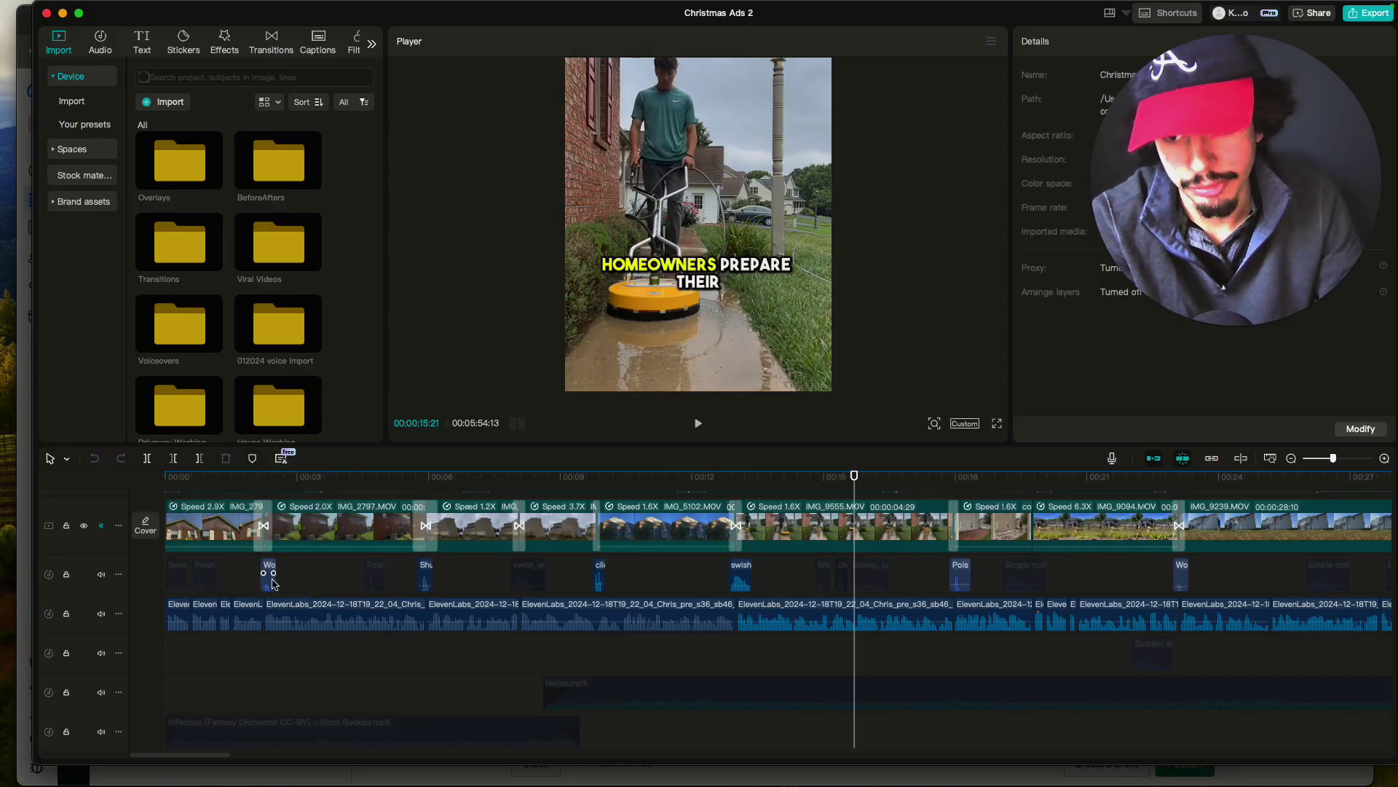
scroll(273, 583, "up", 5)
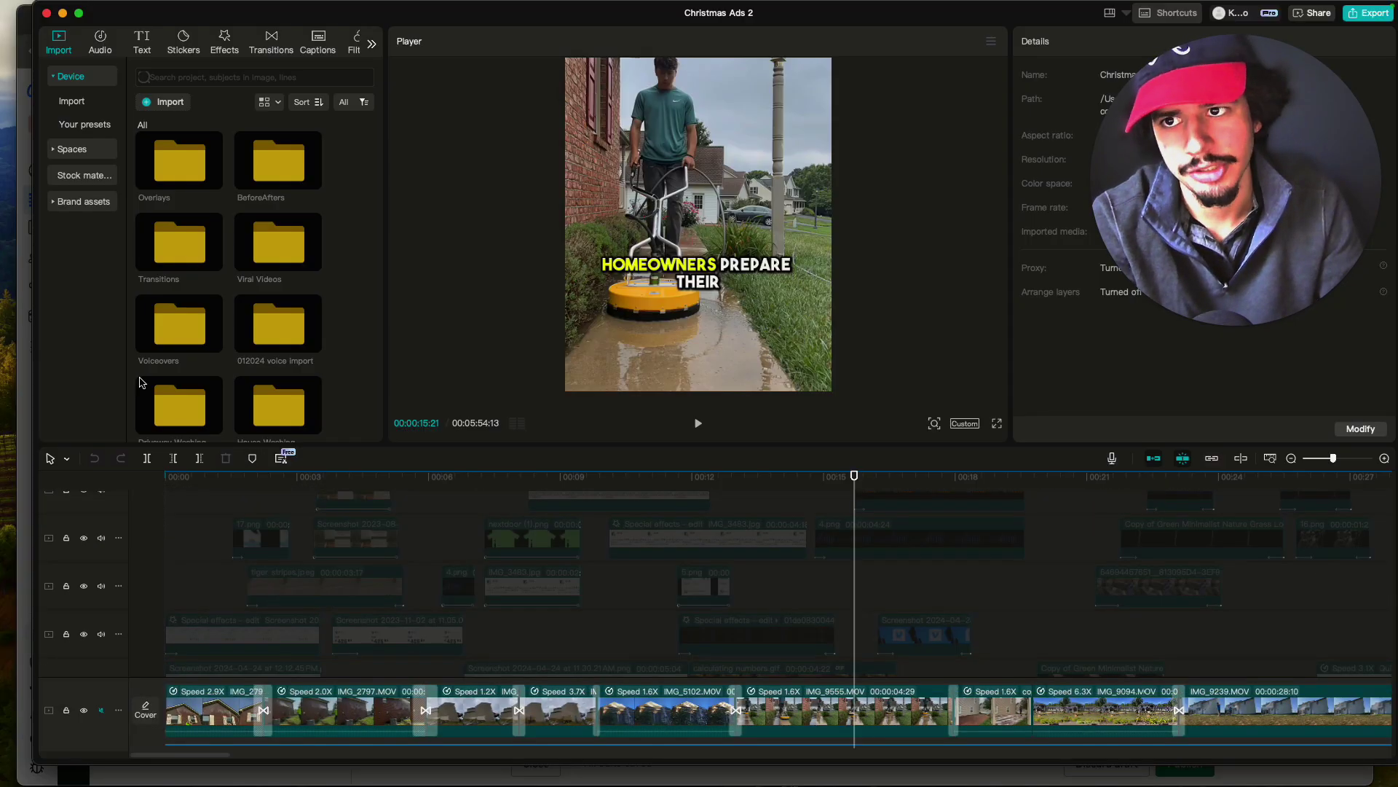
left_click(319, 42)
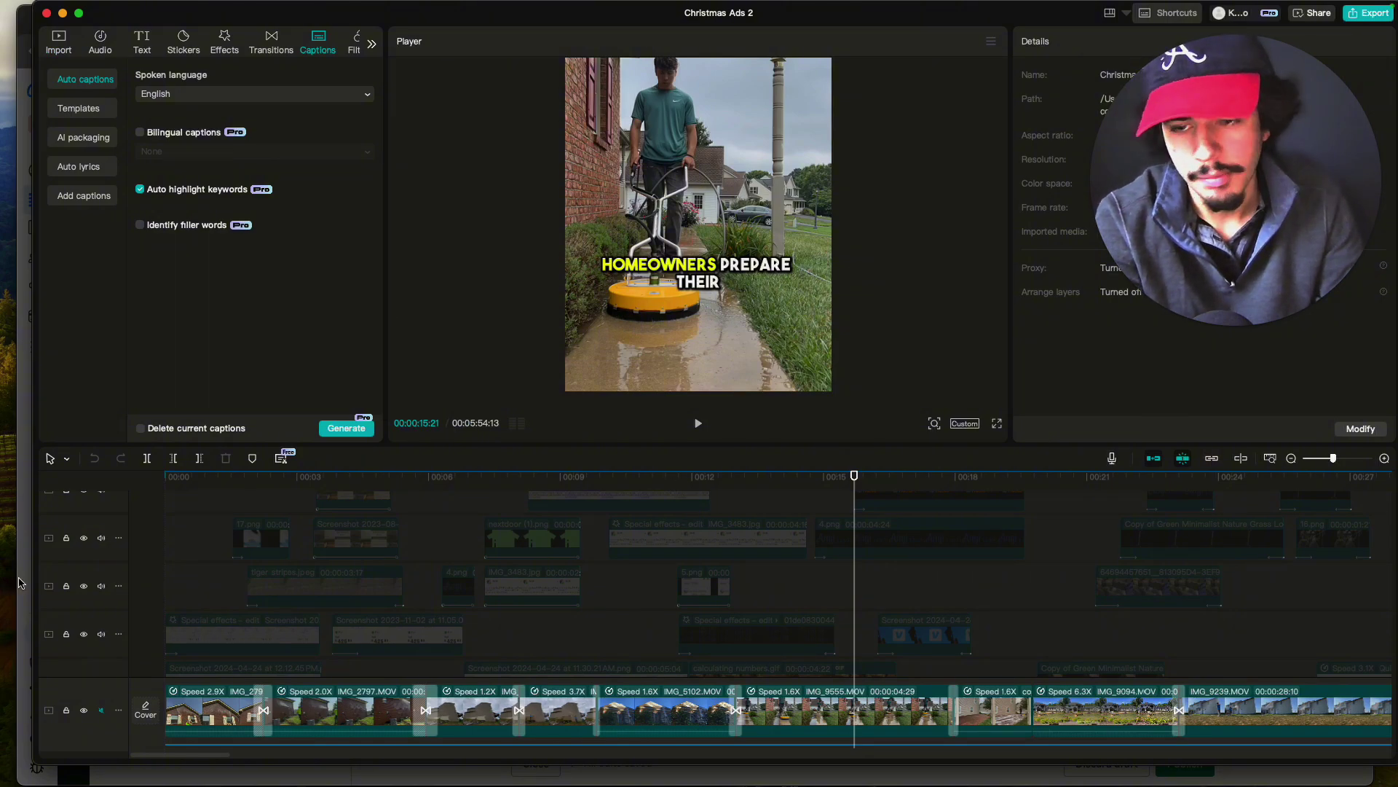
- Return to Ads Manager, keep the ad text, and choose jose ad 1.mp4 at its full length for video 1
key("super+Tab")
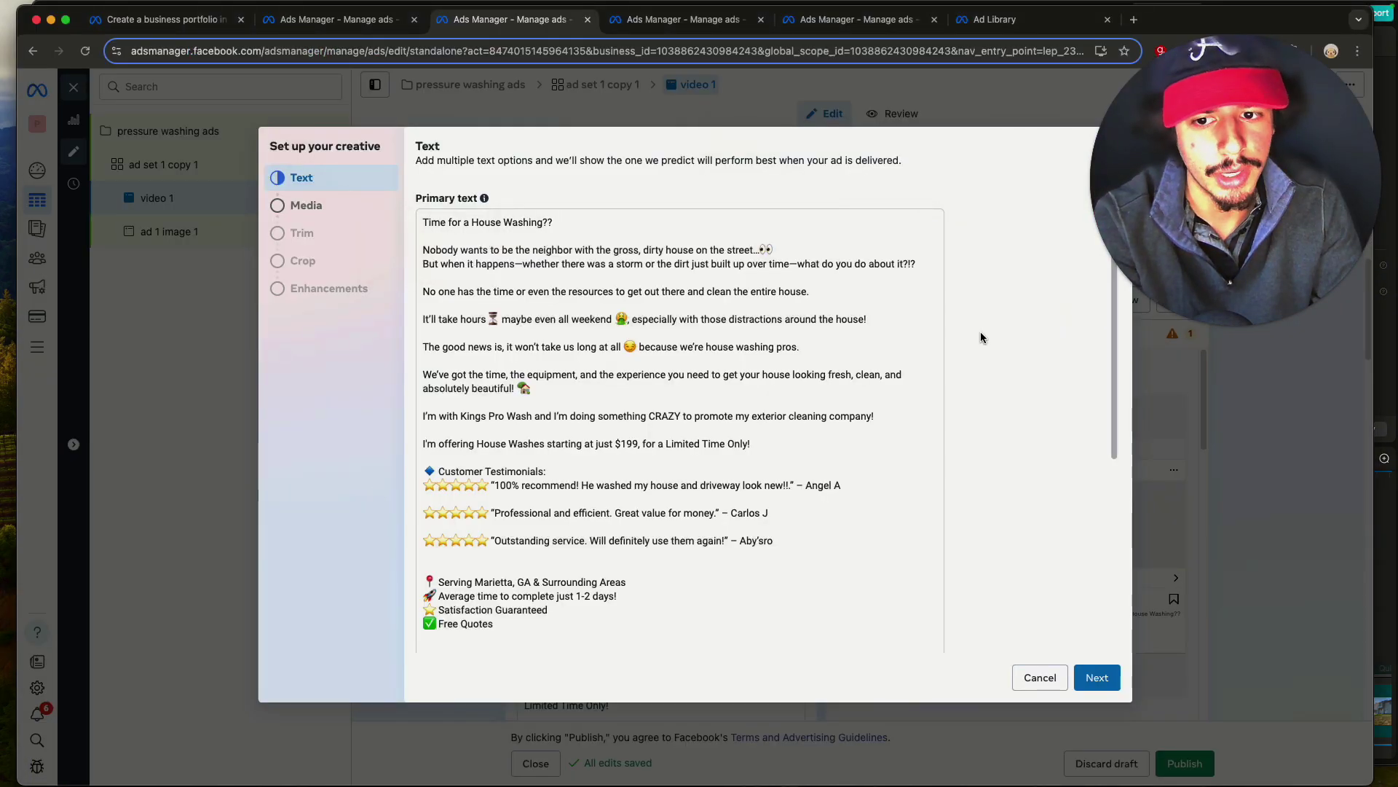
left_click(1097, 677)
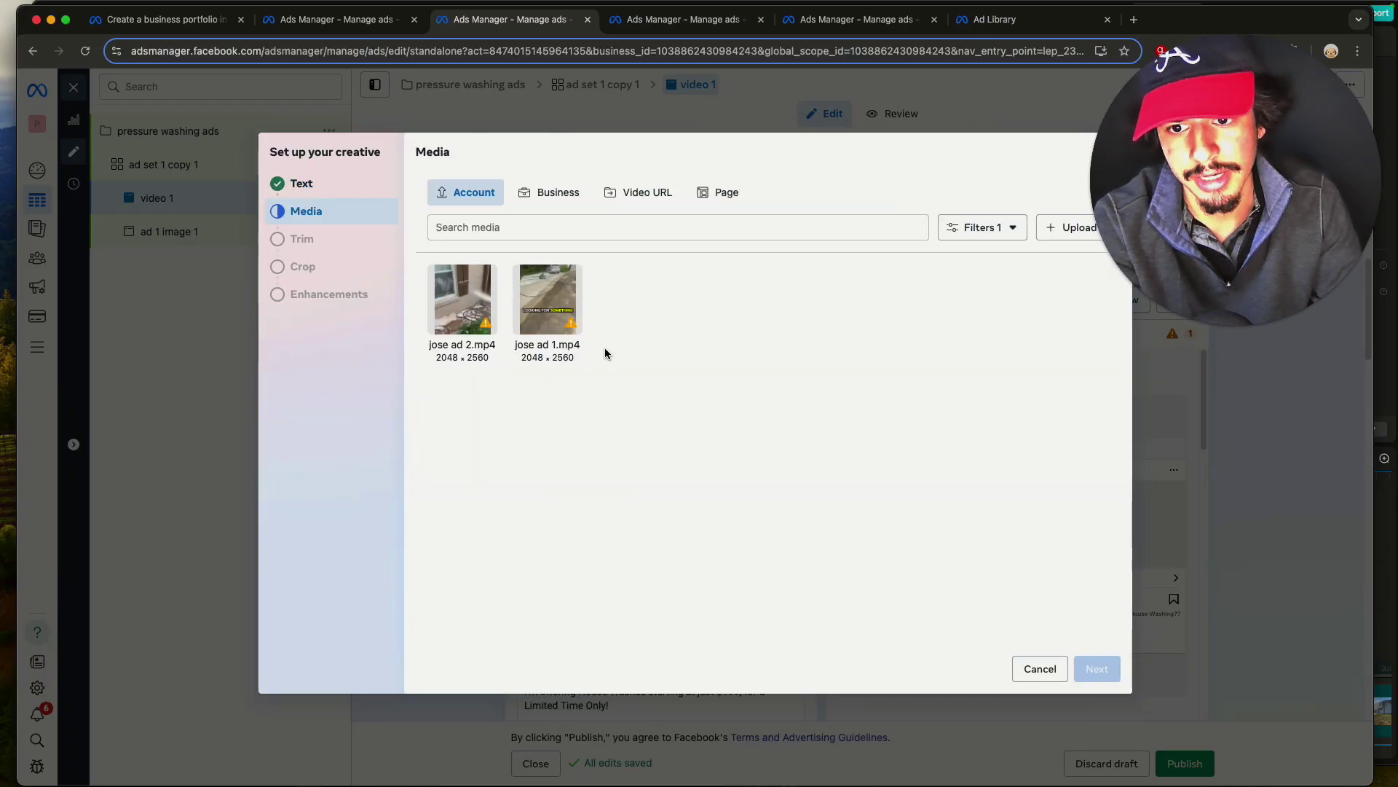
left_click(1097, 669)
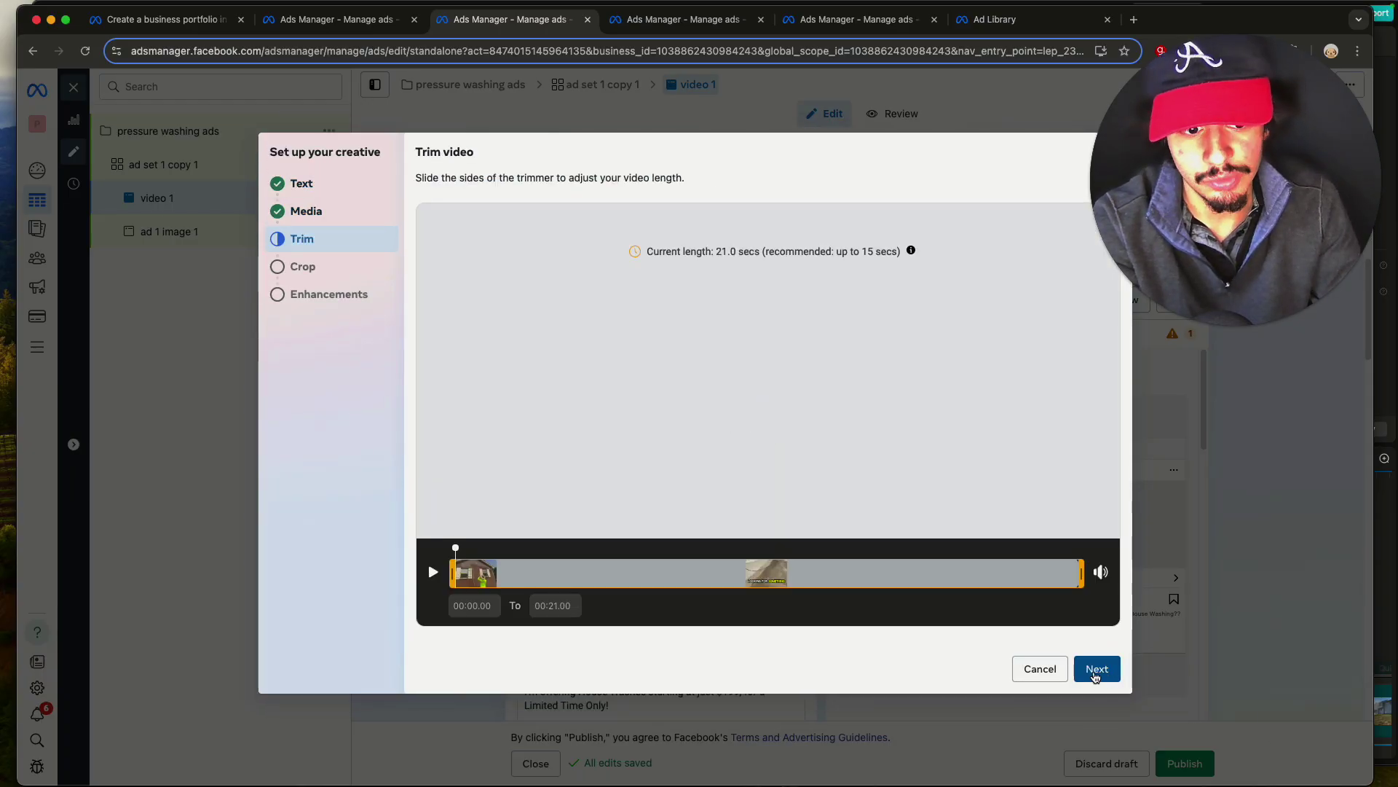
left_click(1097, 669)
- Crop video 1 to 1:1 for feeds and 16:9 for search results, and finish with the default creative enhancements
left_click(428, 390)
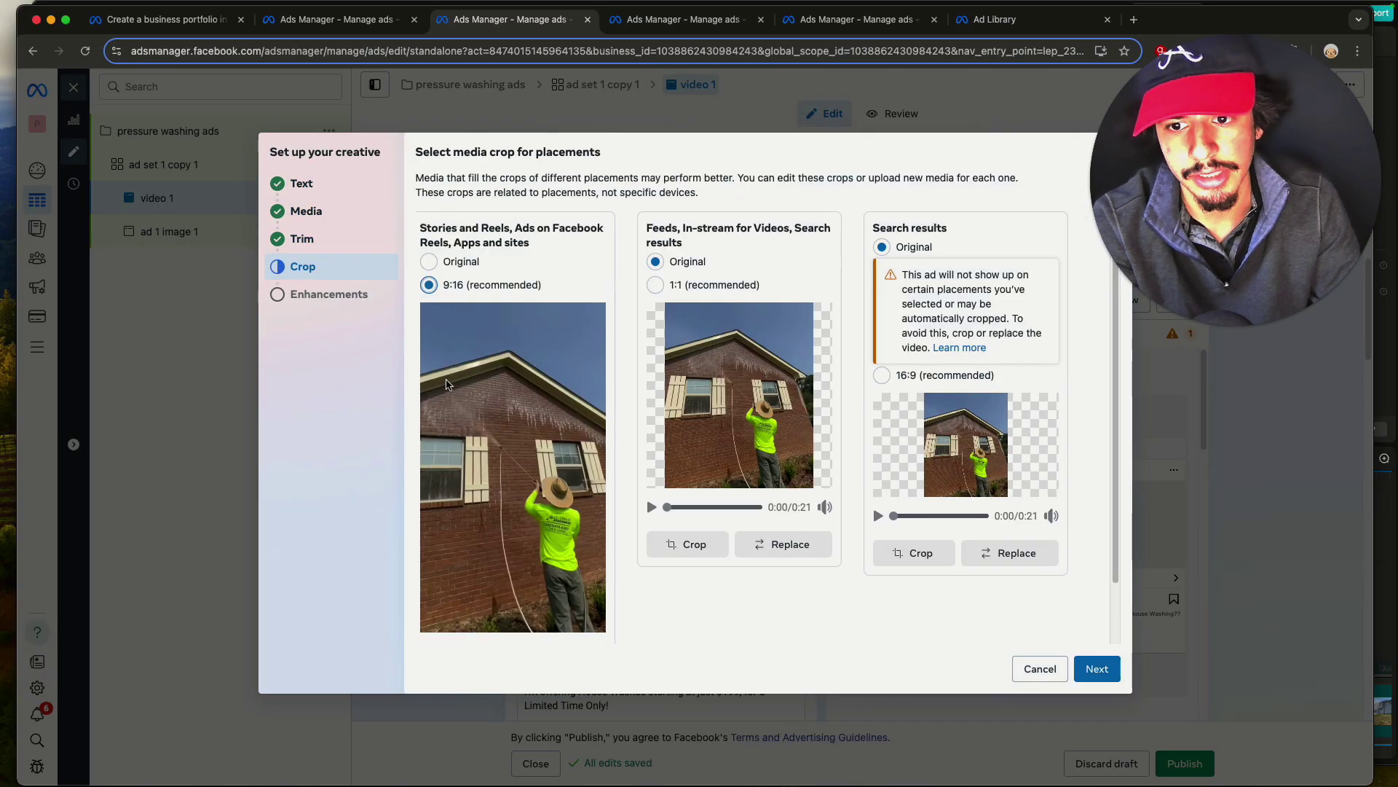
left_click(657, 284)
left_click(882, 375)
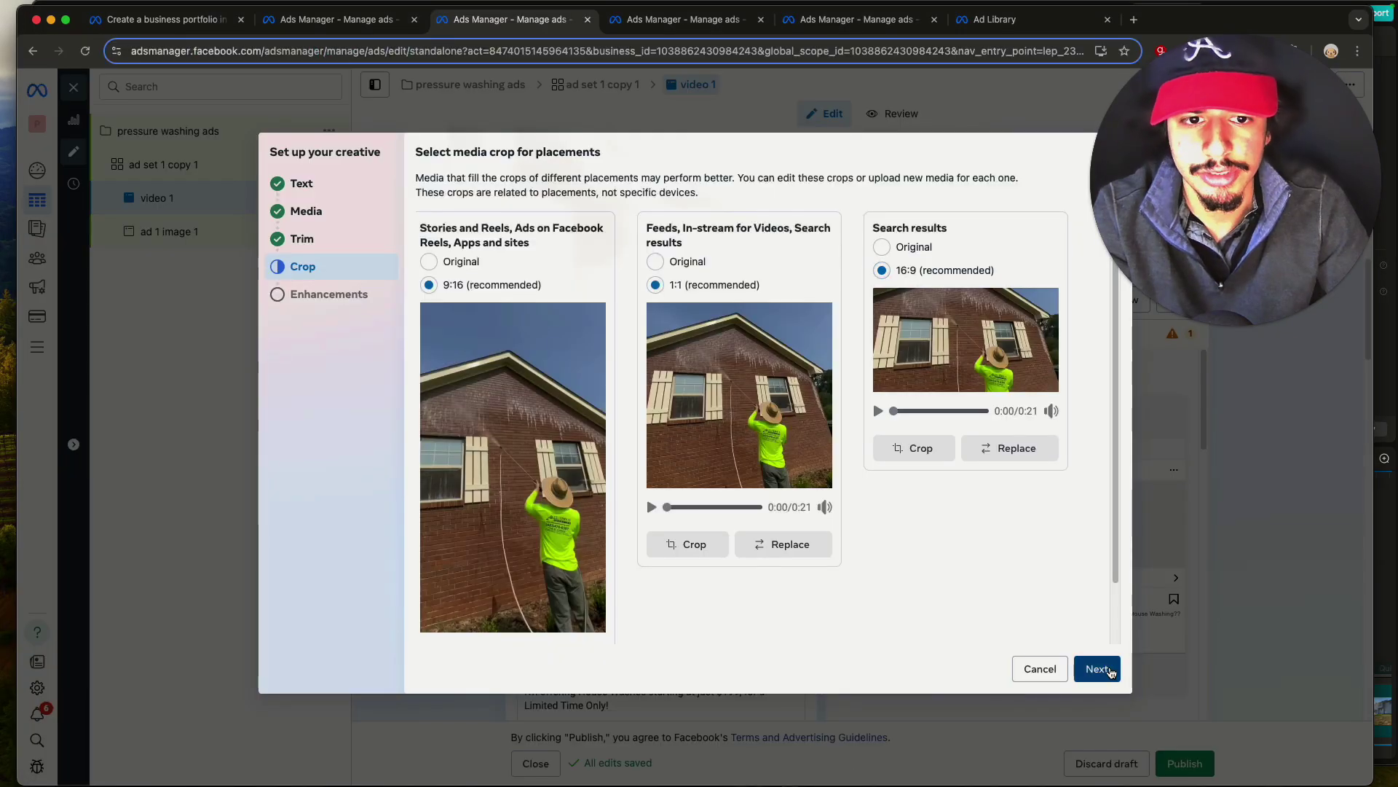
left_click(1101, 668)
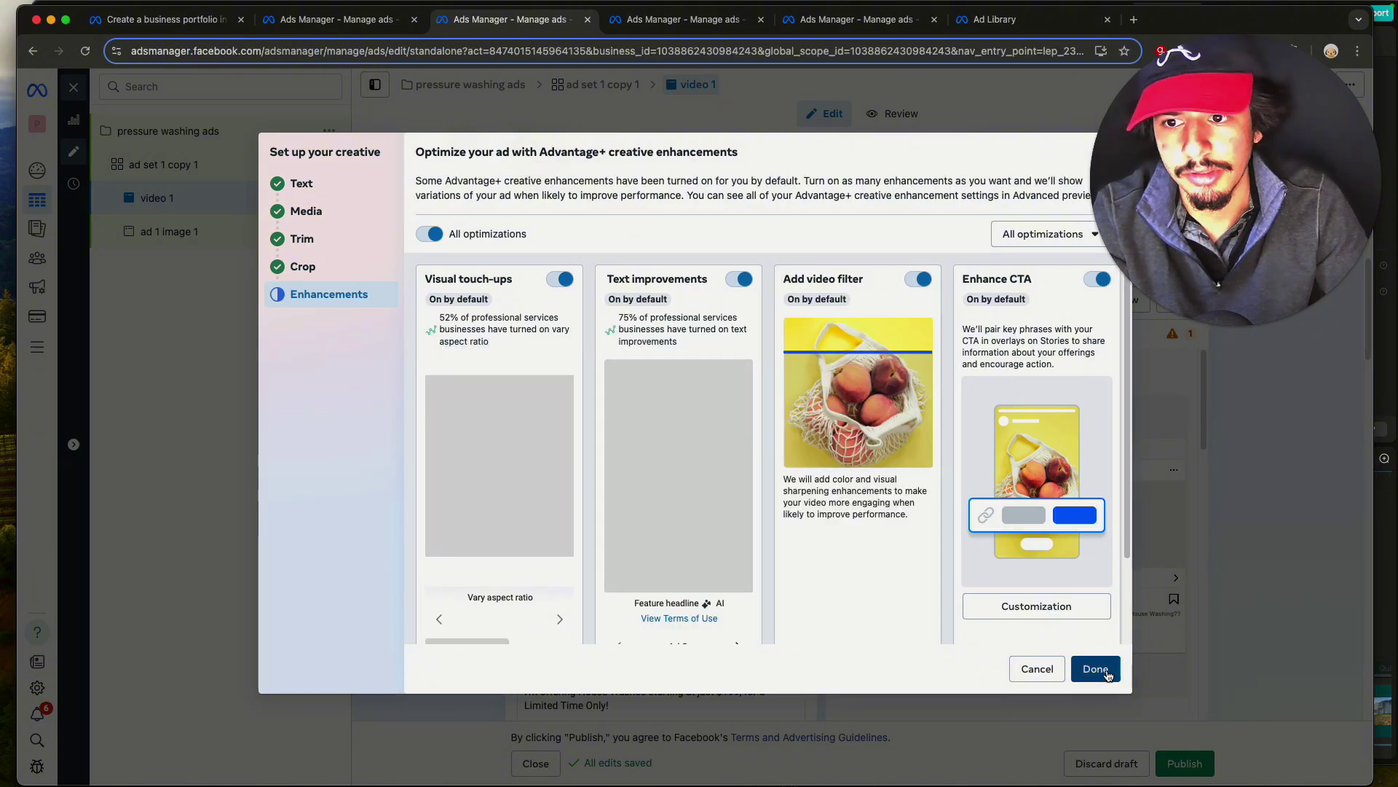
left_click(1107, 674)
- Check the processing of video 1's media and reload the ad editor page
scroll(652, 574, "down", 5)
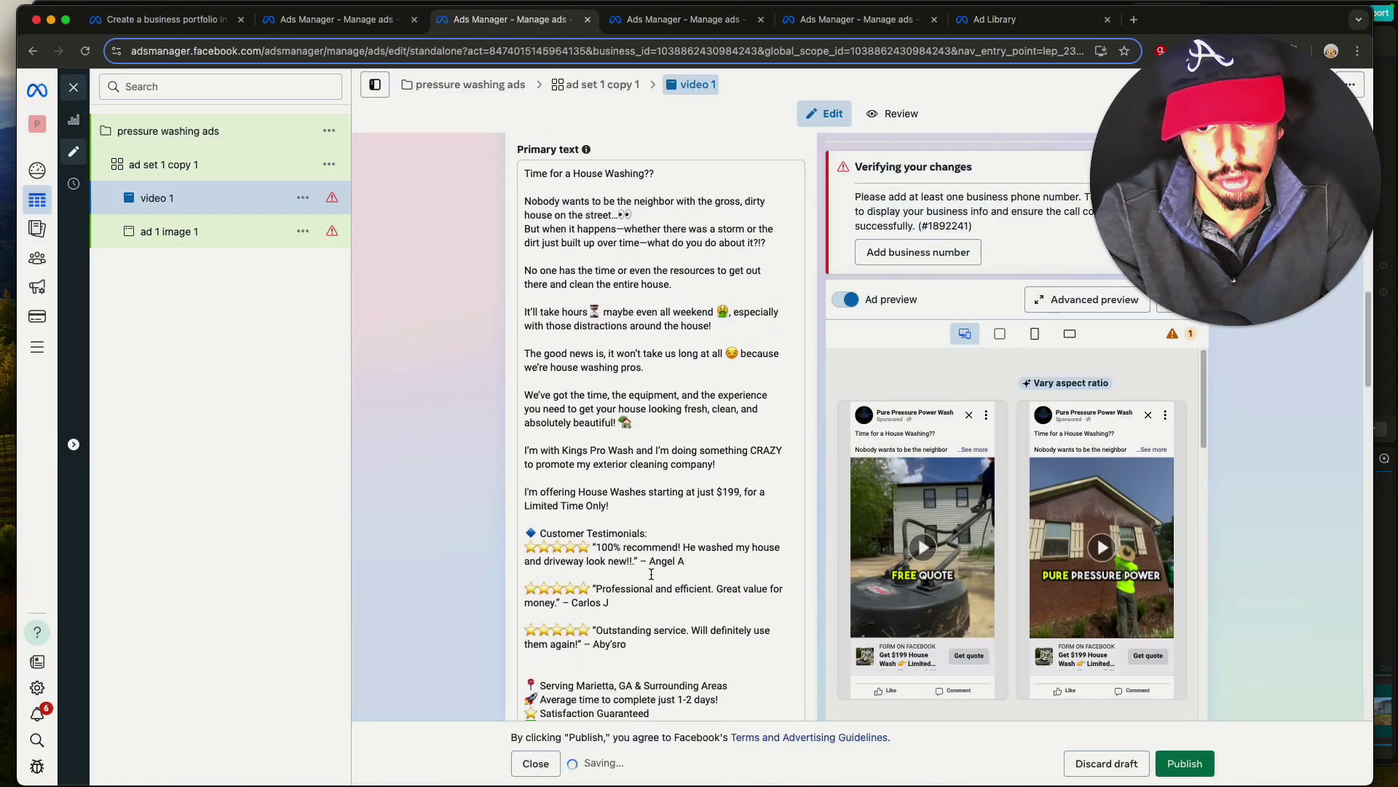
scroll(651, 574, "up", 5)
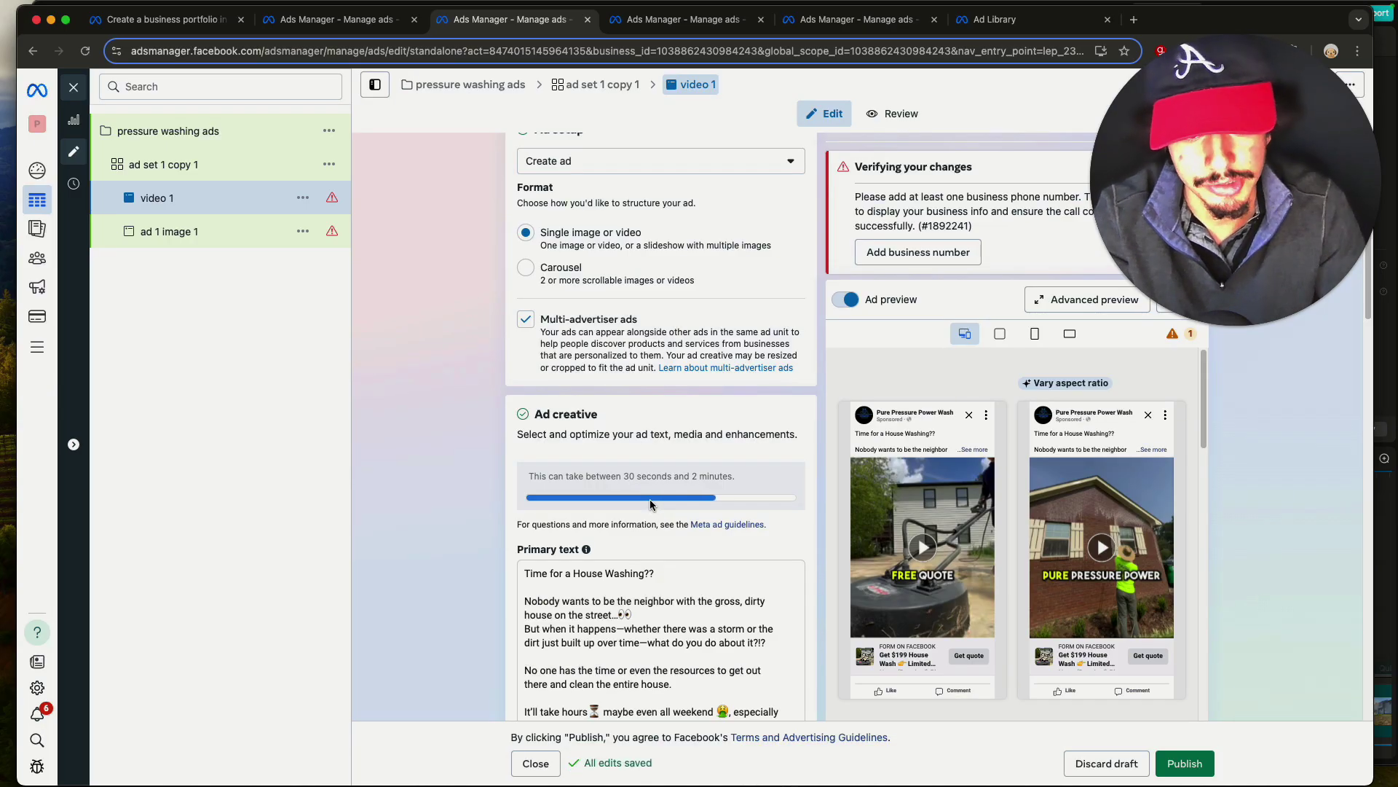
left_click(86, 50)
left_click(737, 288)
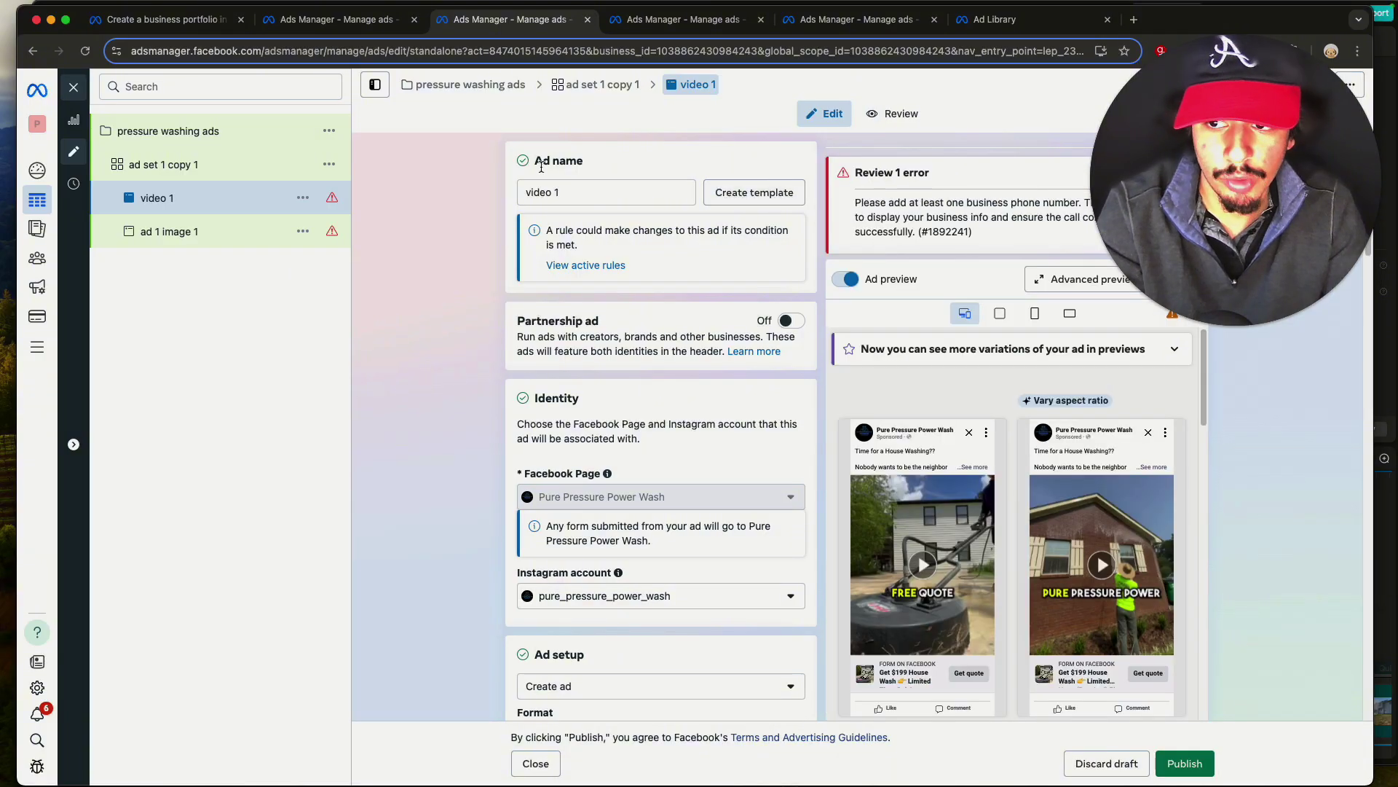
- Quick duplicate the video 1 ad and rename the copy as "video 2"
left_click(303, 197)
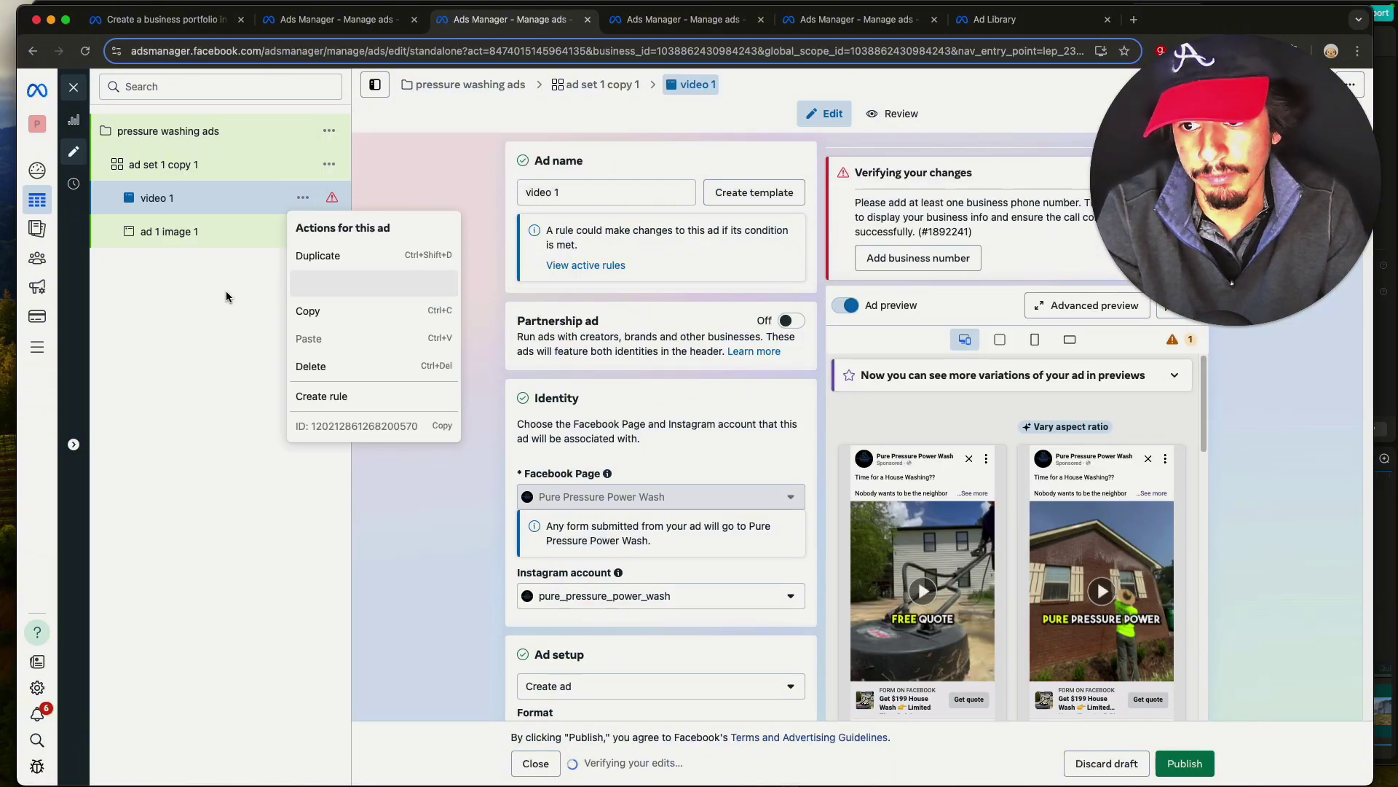
left_click(357, 287)
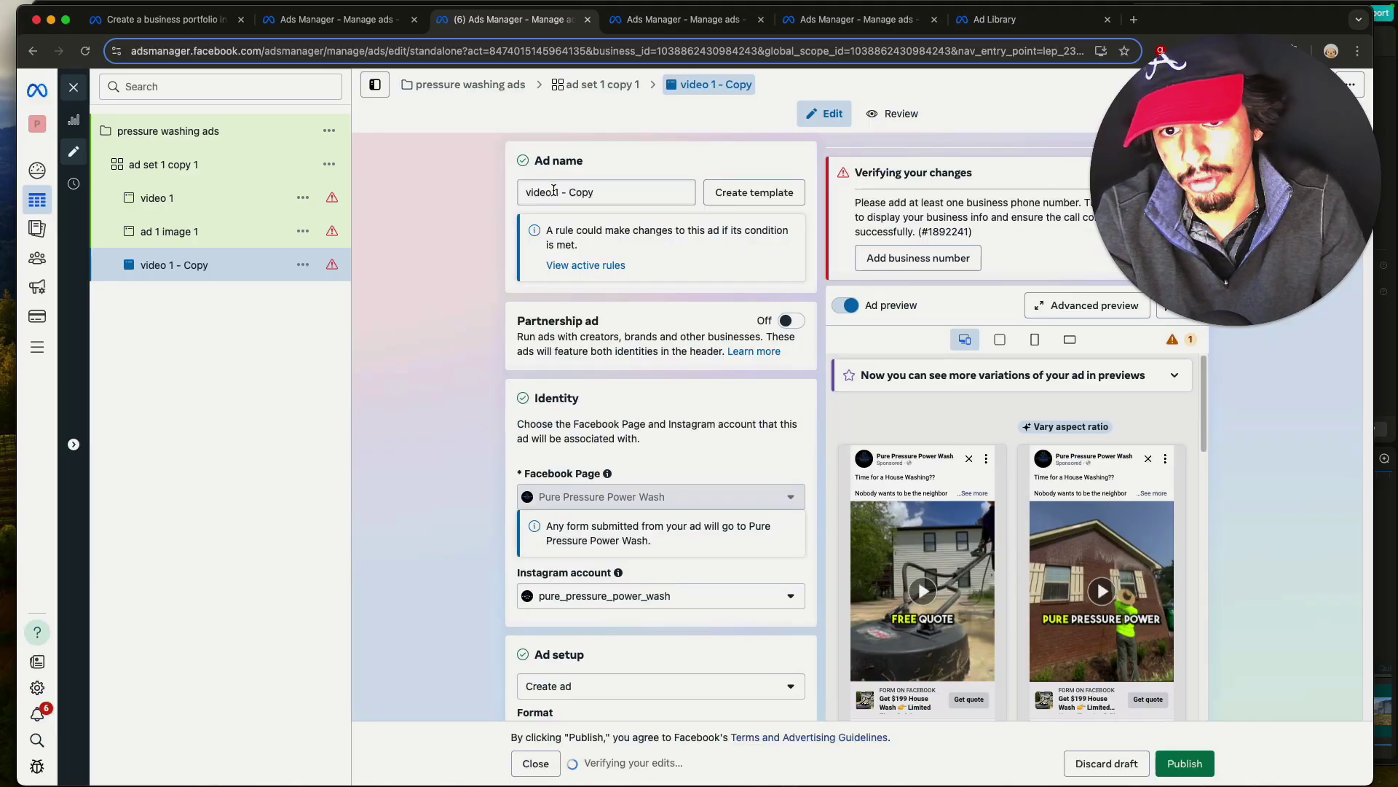
left_click_drag(551, 191, 692, 191)
type("video 2")
- Change the video 2 ad's media to jose ad 2.mp4 and keep the clip untrimmed
scroll(683, 442, "down", 4)
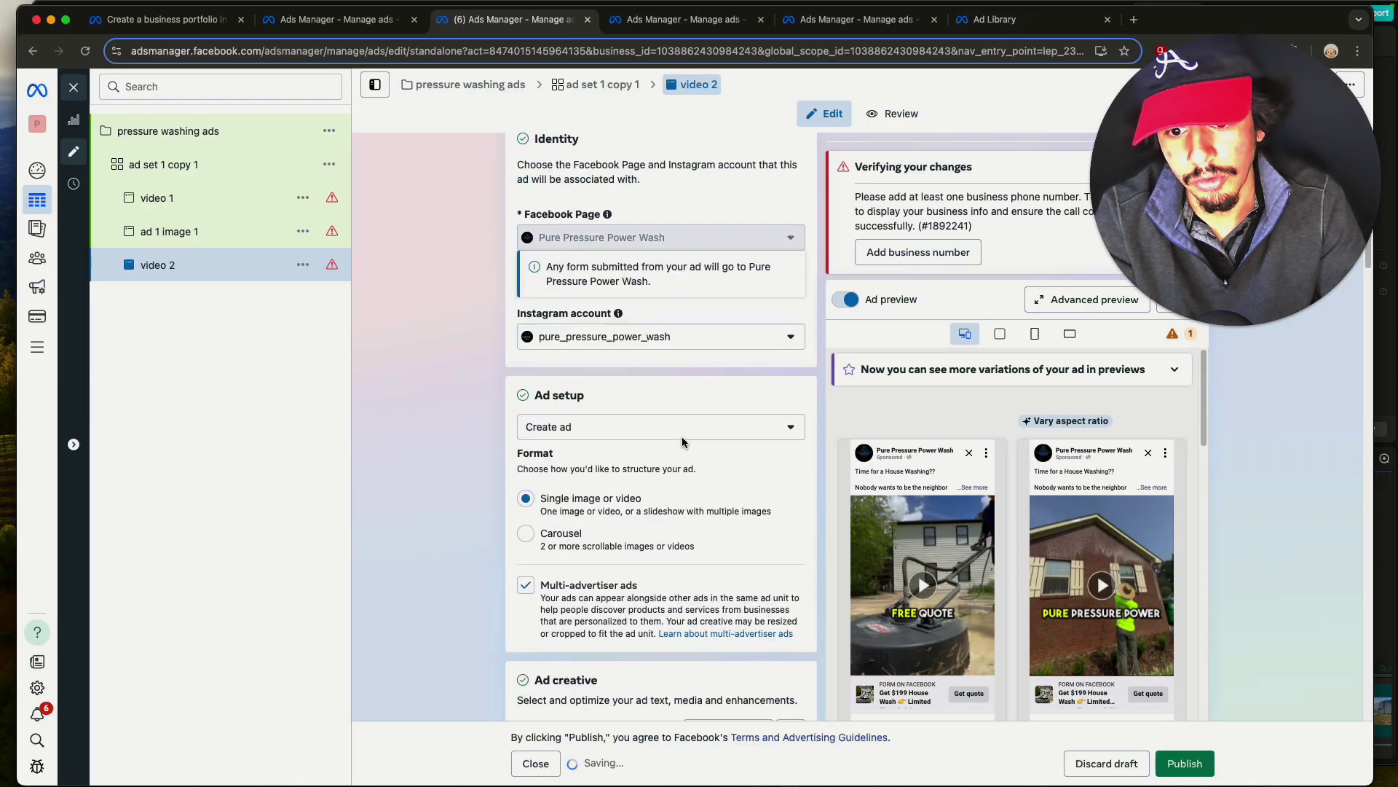
scroll(682, 442, "down", 3)
left_click(724, 471)
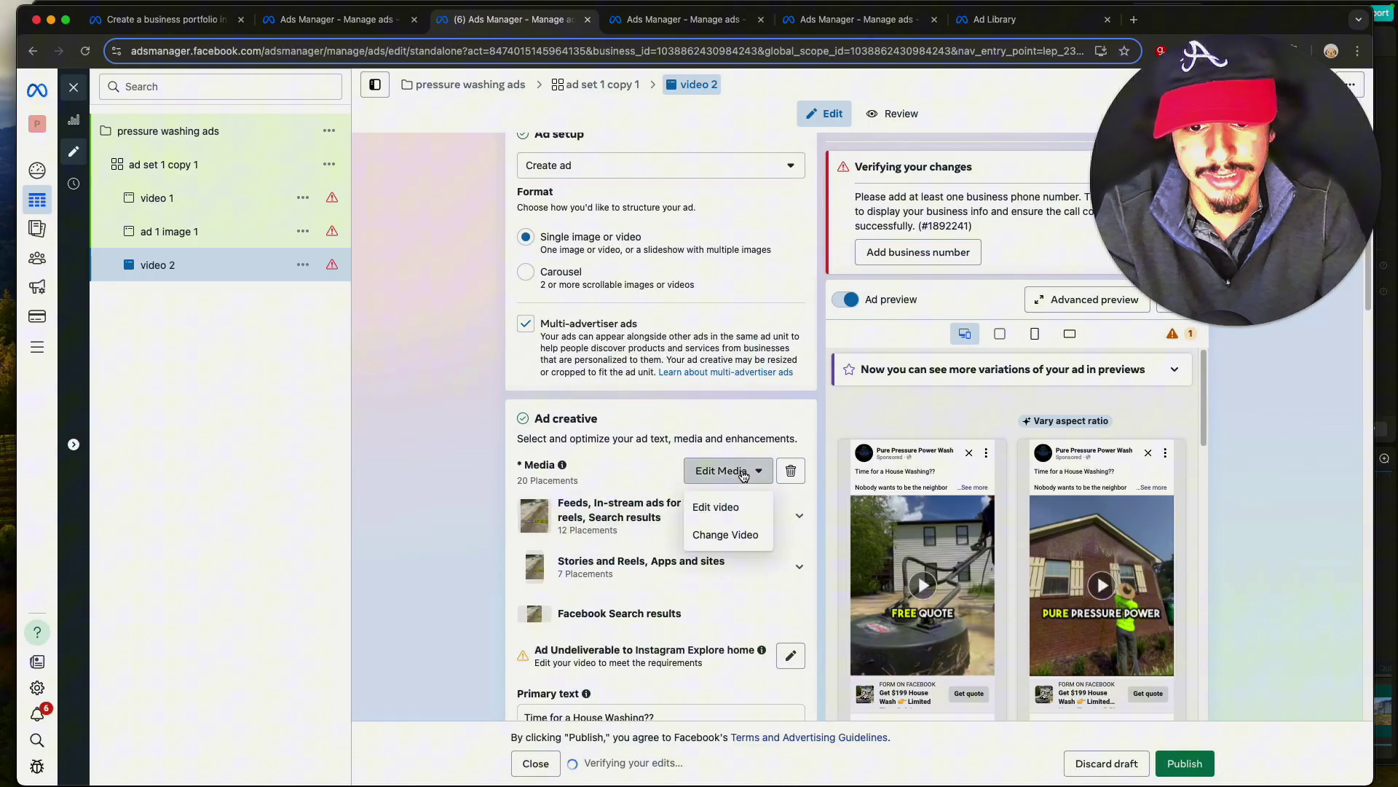
left_click(737, 532)
left_click(338, 212)
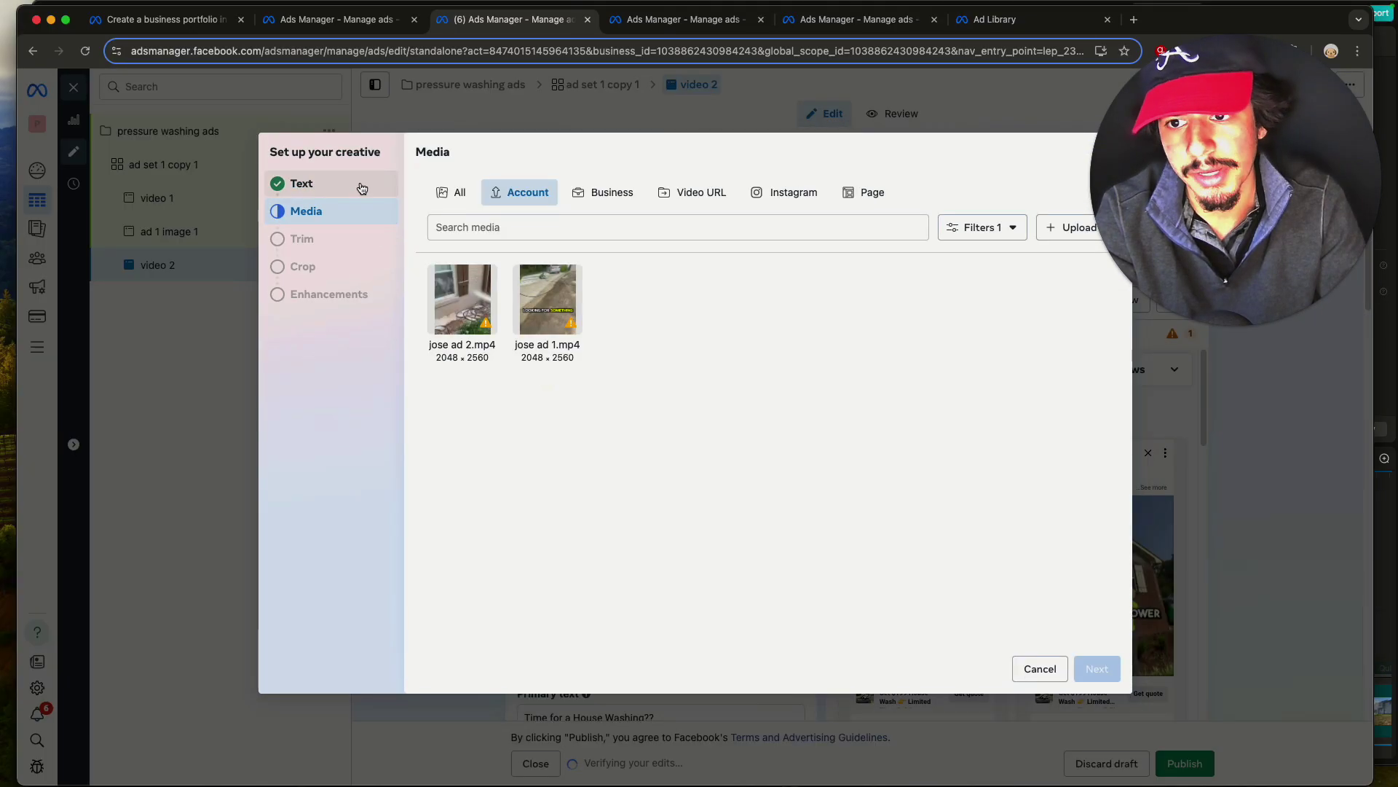
left_click(463, 299)
left_click(1104, 674)
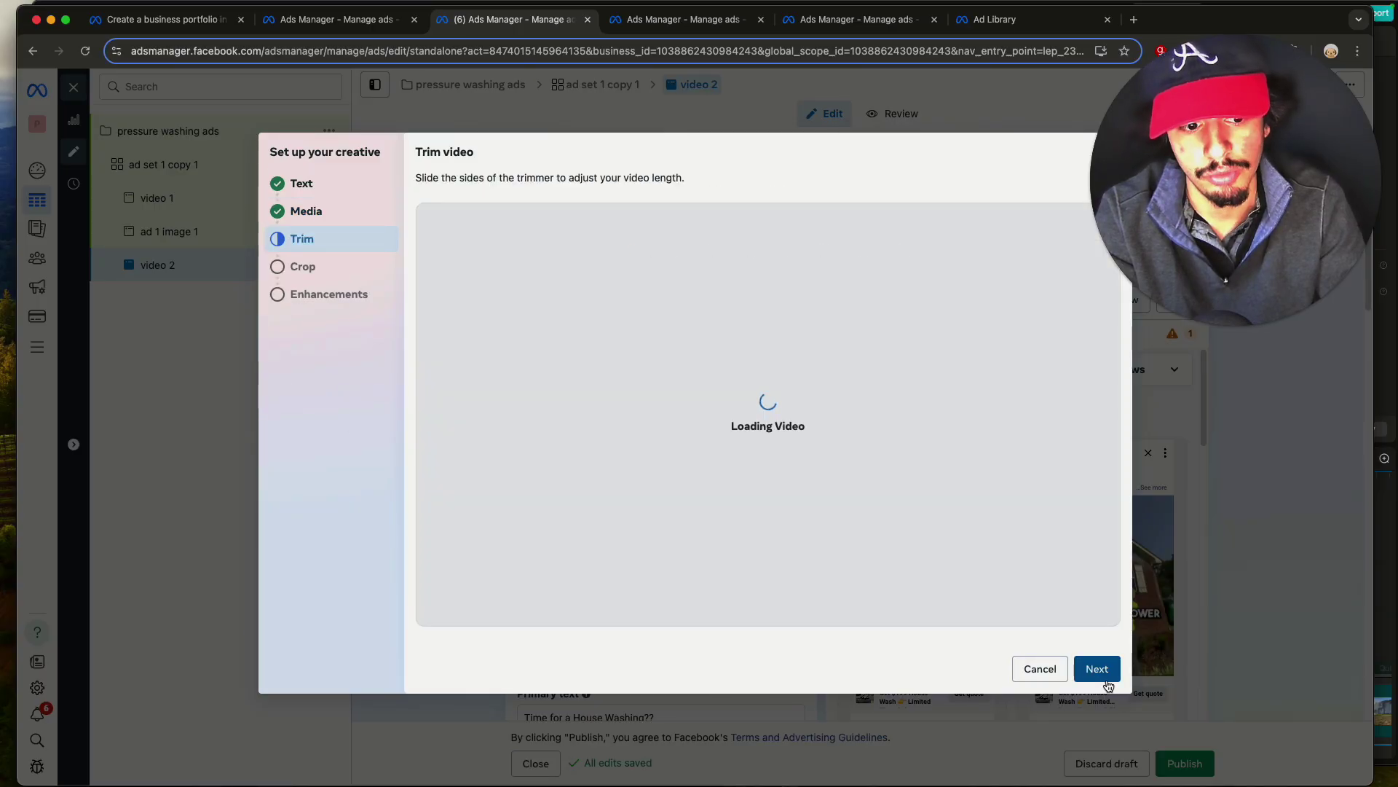
left_click(1099, 668)
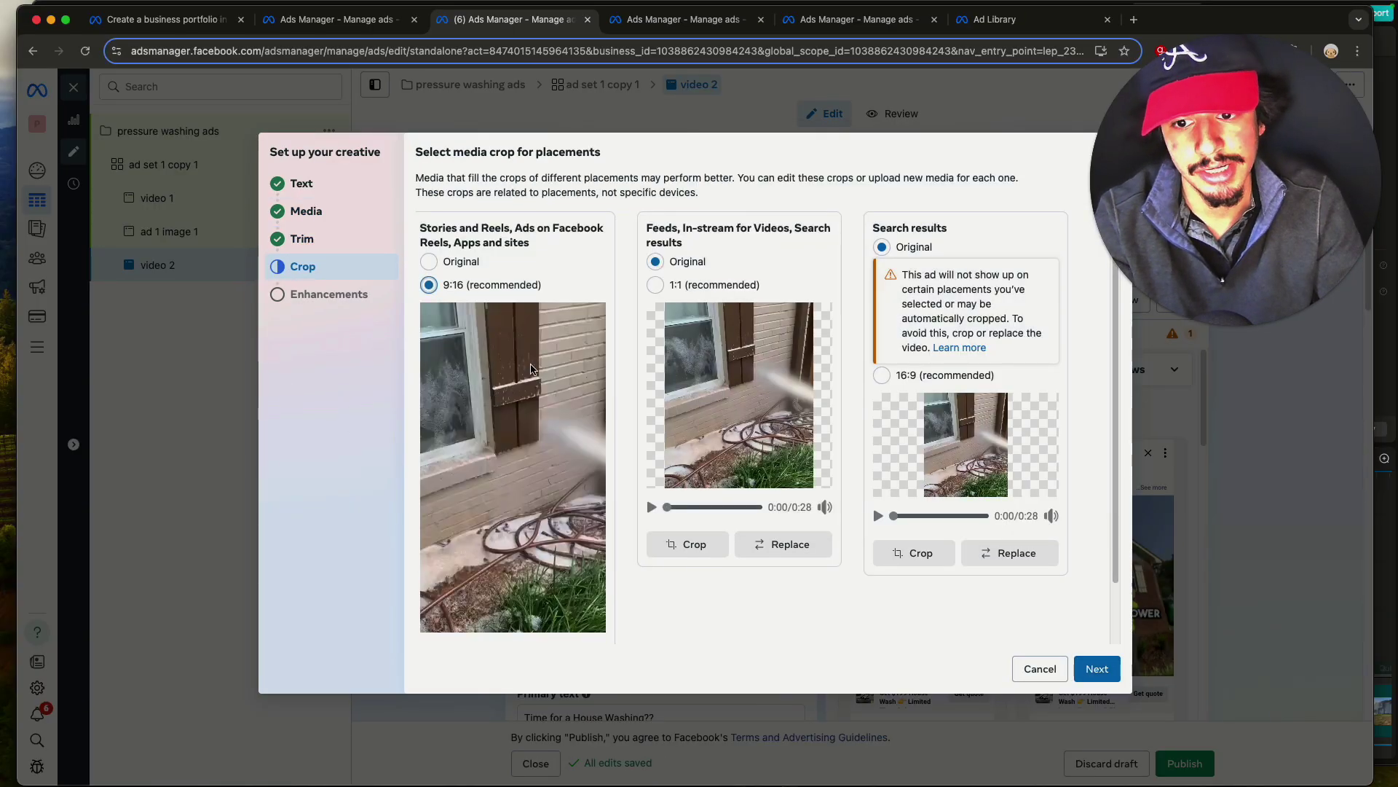
- Crop video 2 to 1:1 for feeds and 16:9 for search results, and complete the creative setup
left_click(693, 288)
left_click(890, 375)
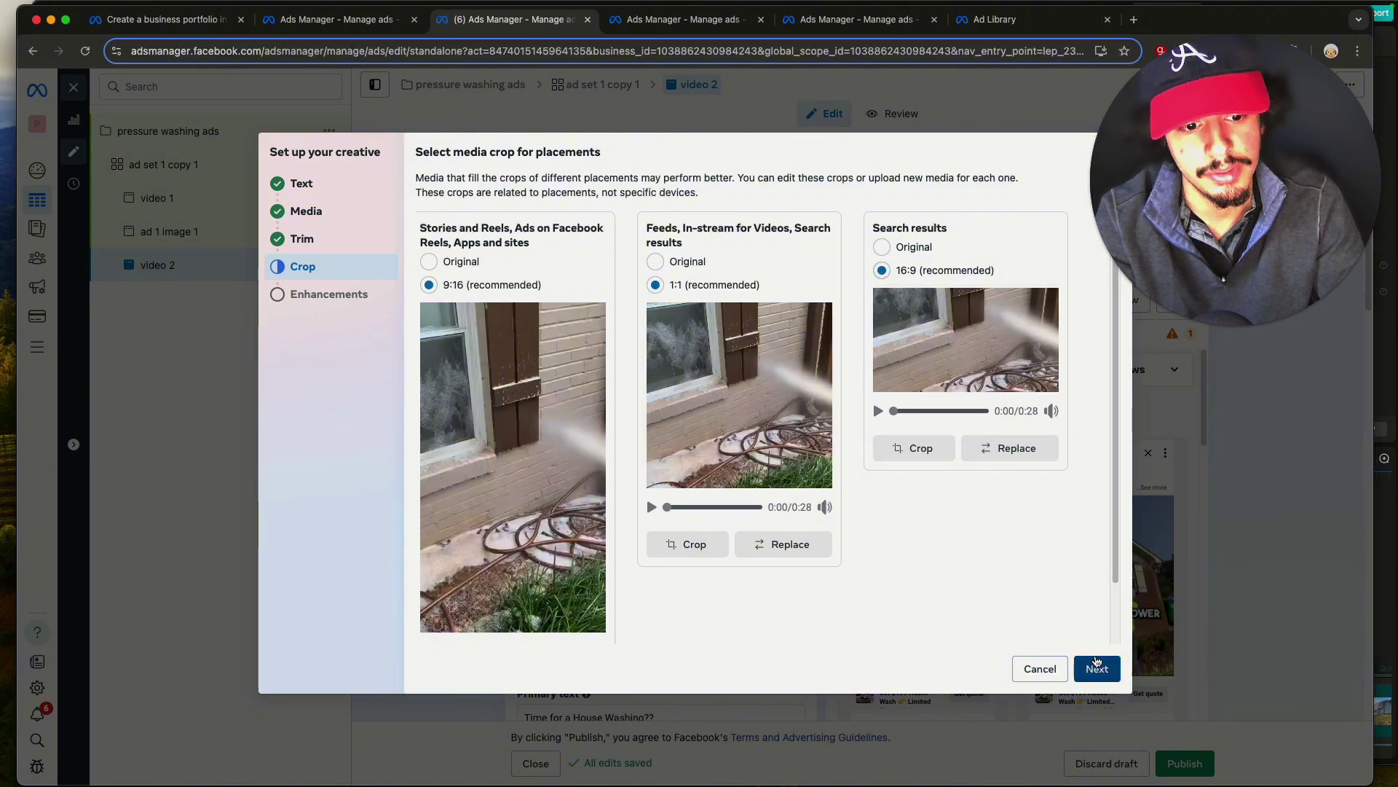
left_click(1094, 661)
left_click(1092, 660)
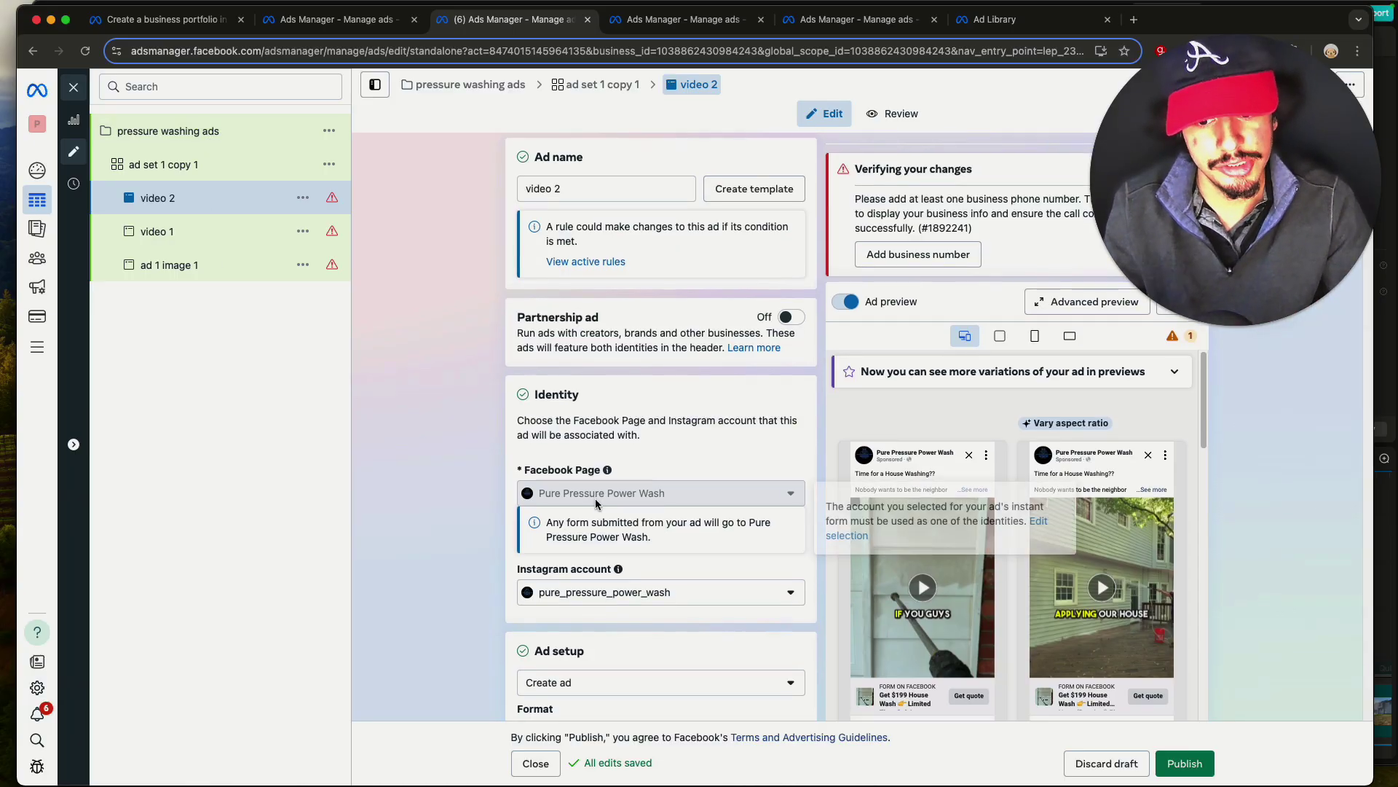
- Review the full primary text of the video 2 ad, from the opening line through the customer testimonials and service area
scroll(553, 387, "down", 10)
key("super+a")
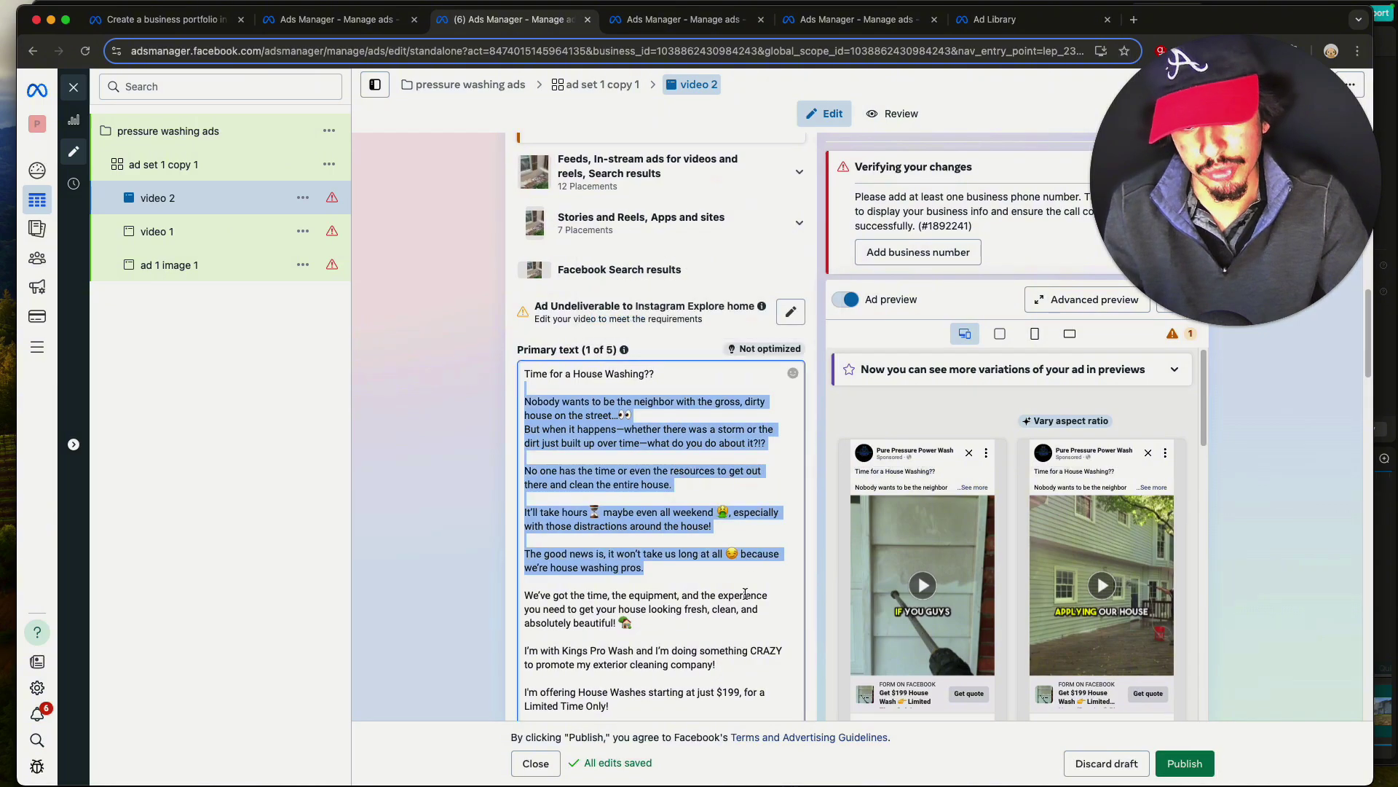
scroll(619, 389, "down", 9)
scroll(690, 392, "up", 4)
scroll(690, 392, "up", 5)
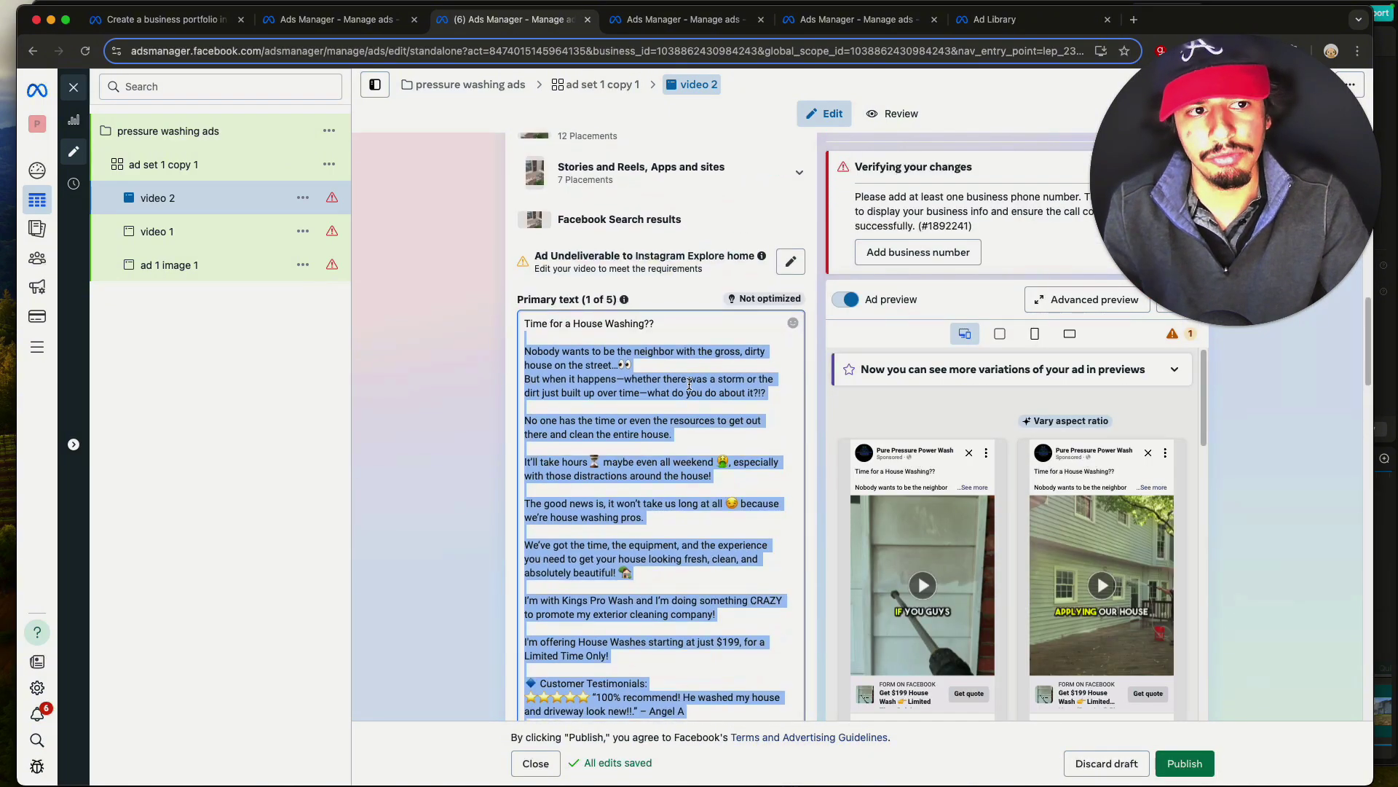
scroll(689, 384, "down", 2)
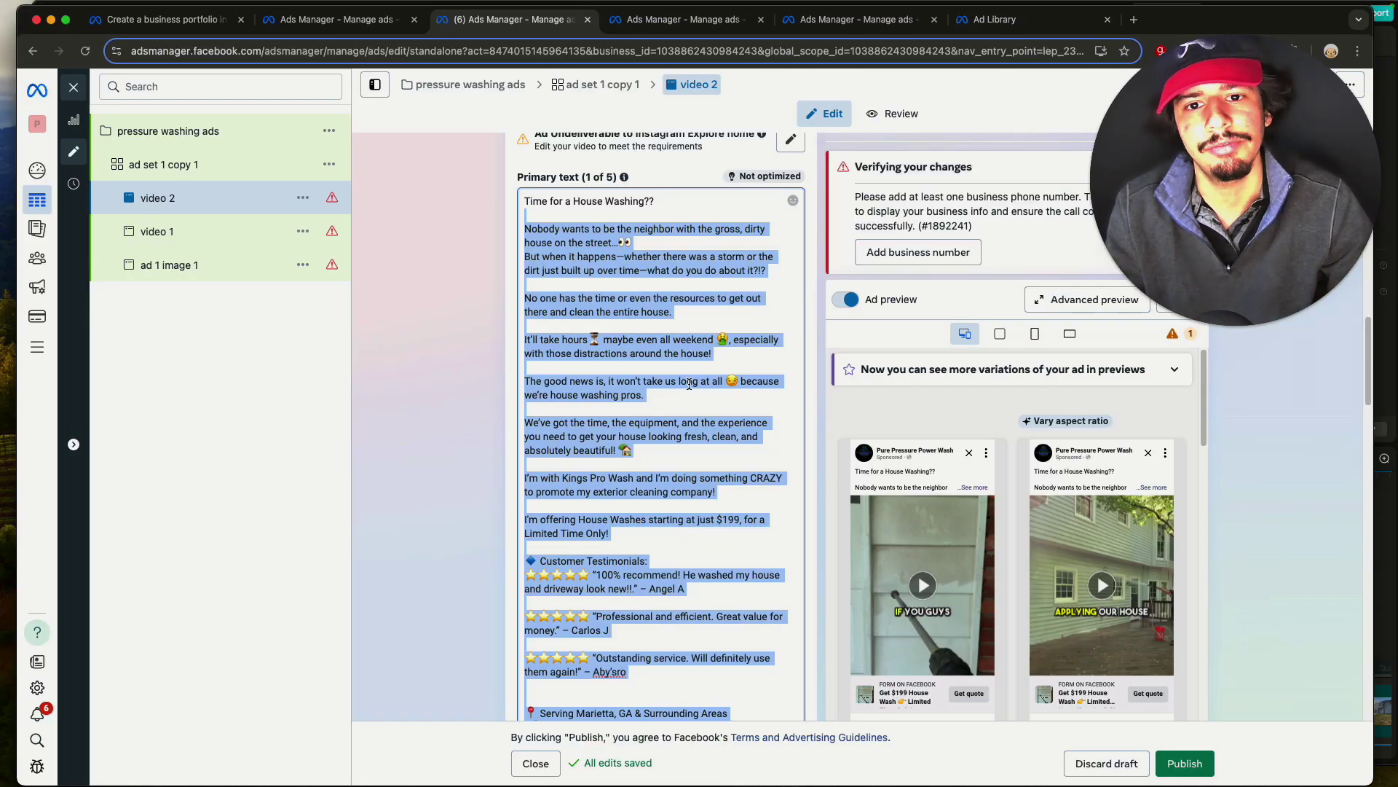
left_click(723, 357)
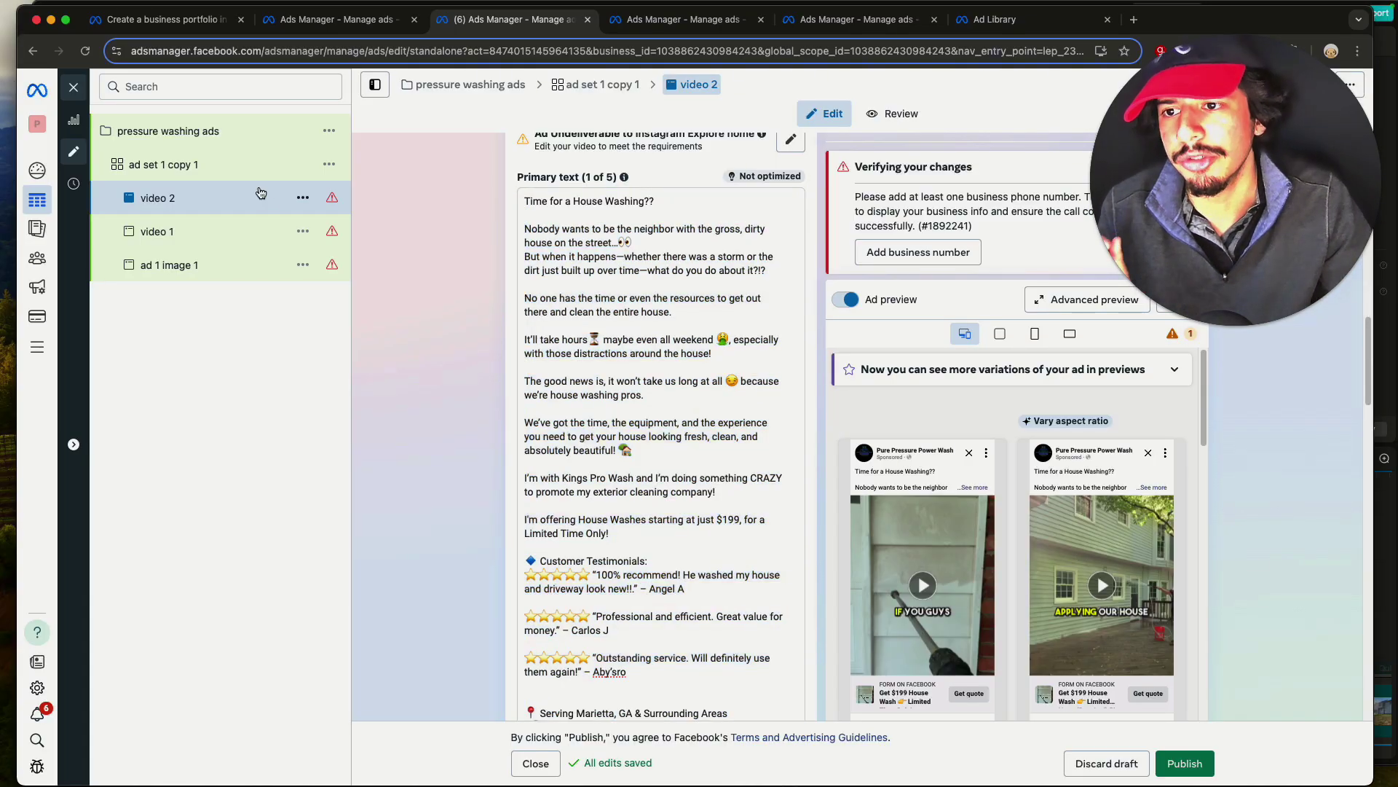
- Duplicate ad set 1 copy 1 as "ad set 2 copy 2" and review the primary text of its video 2 ad
left_click(329, 164)
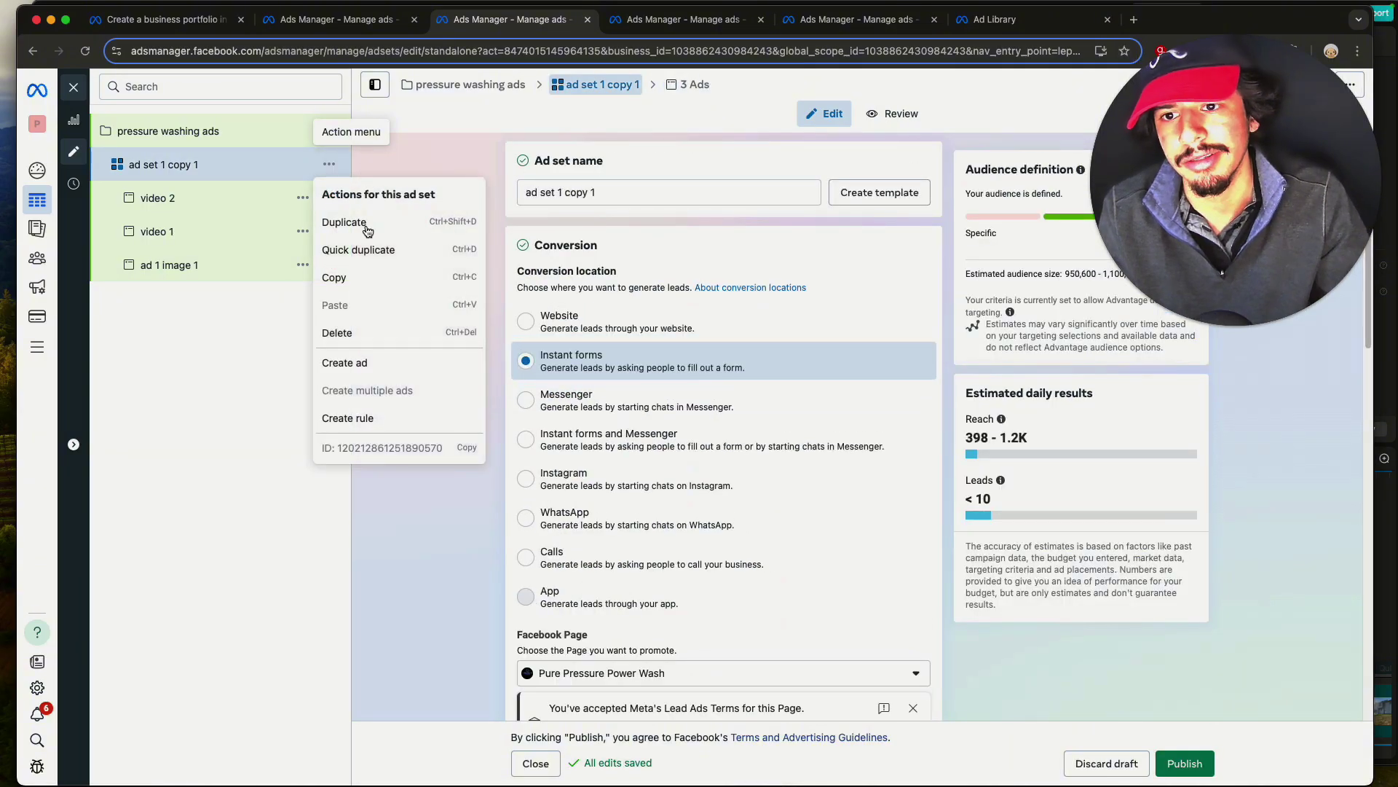
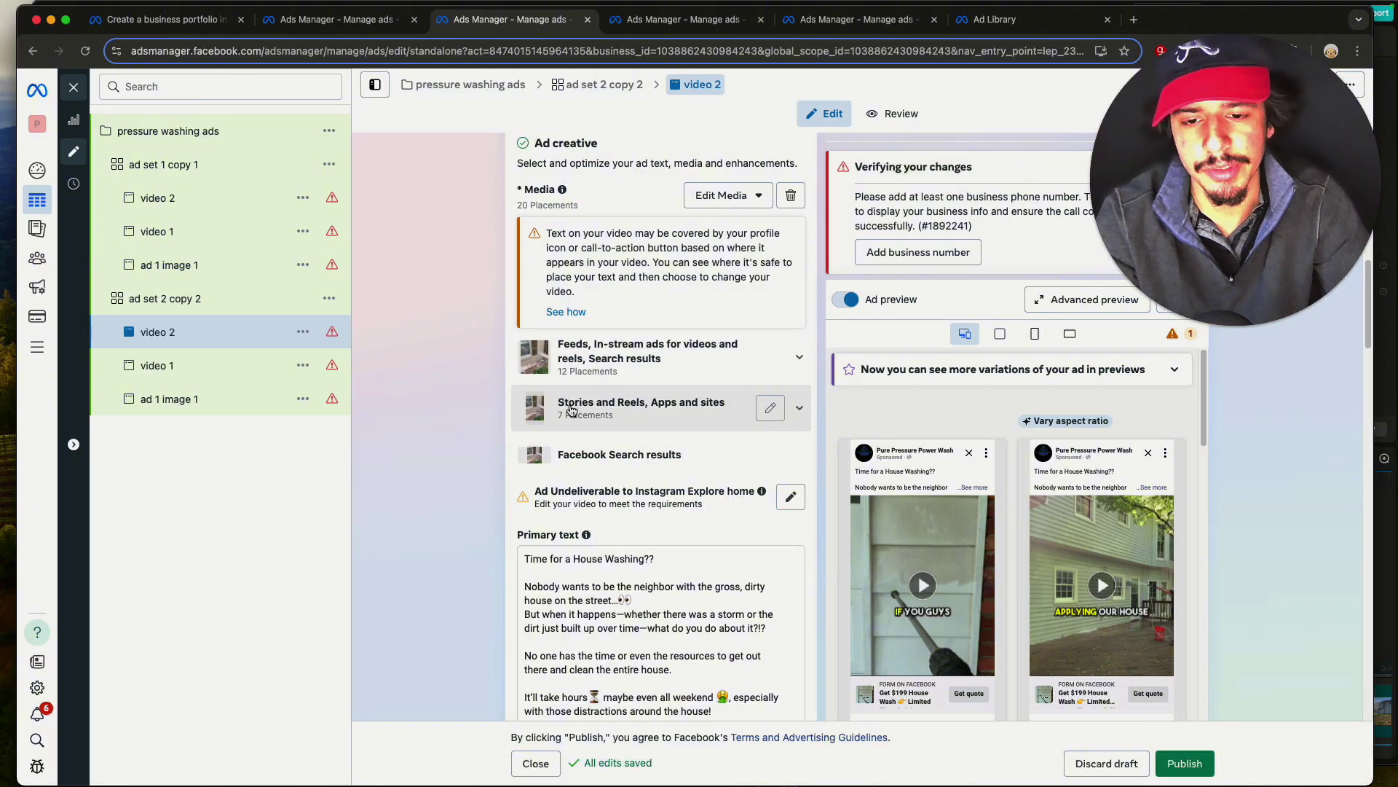
scroll(572, 410, "down", 1)
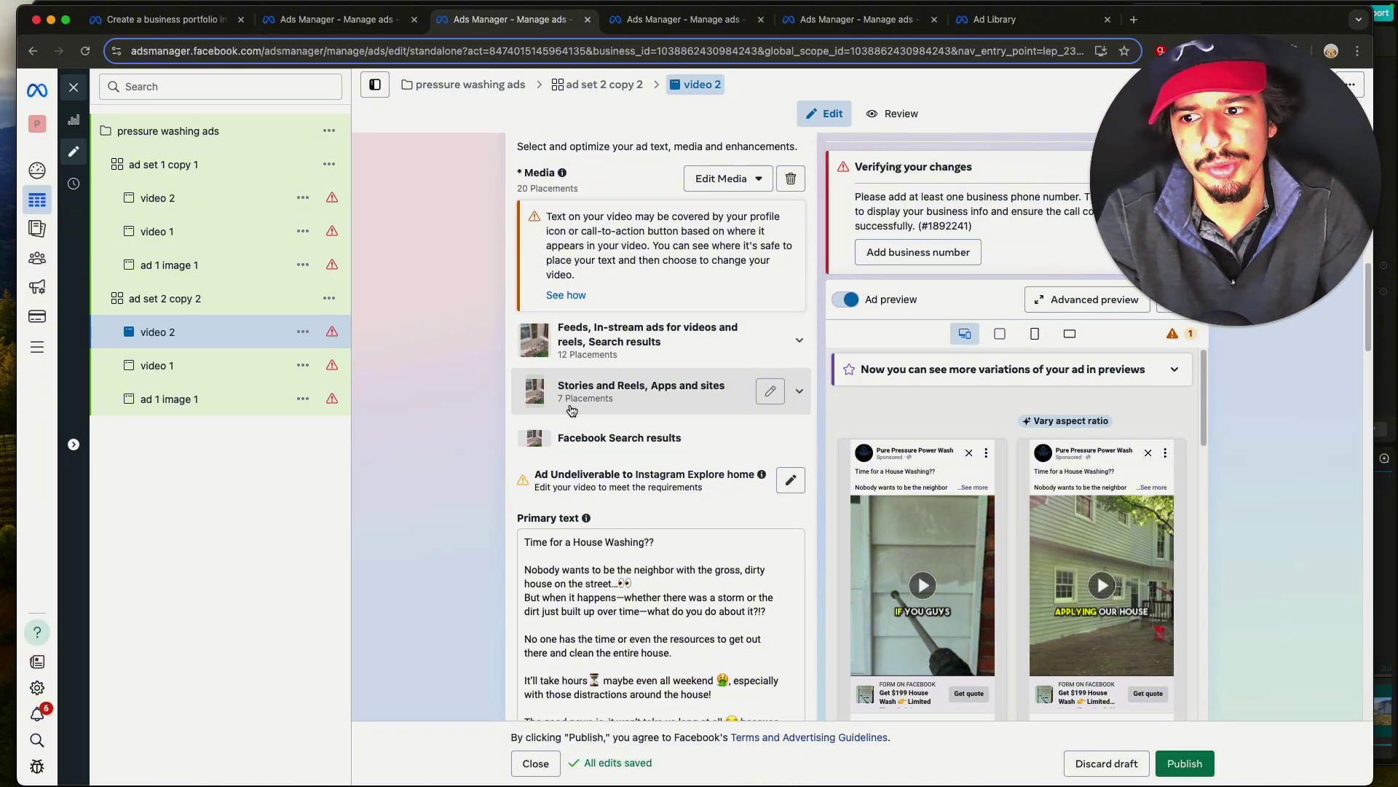
scroll(571, 410, "down", 3)
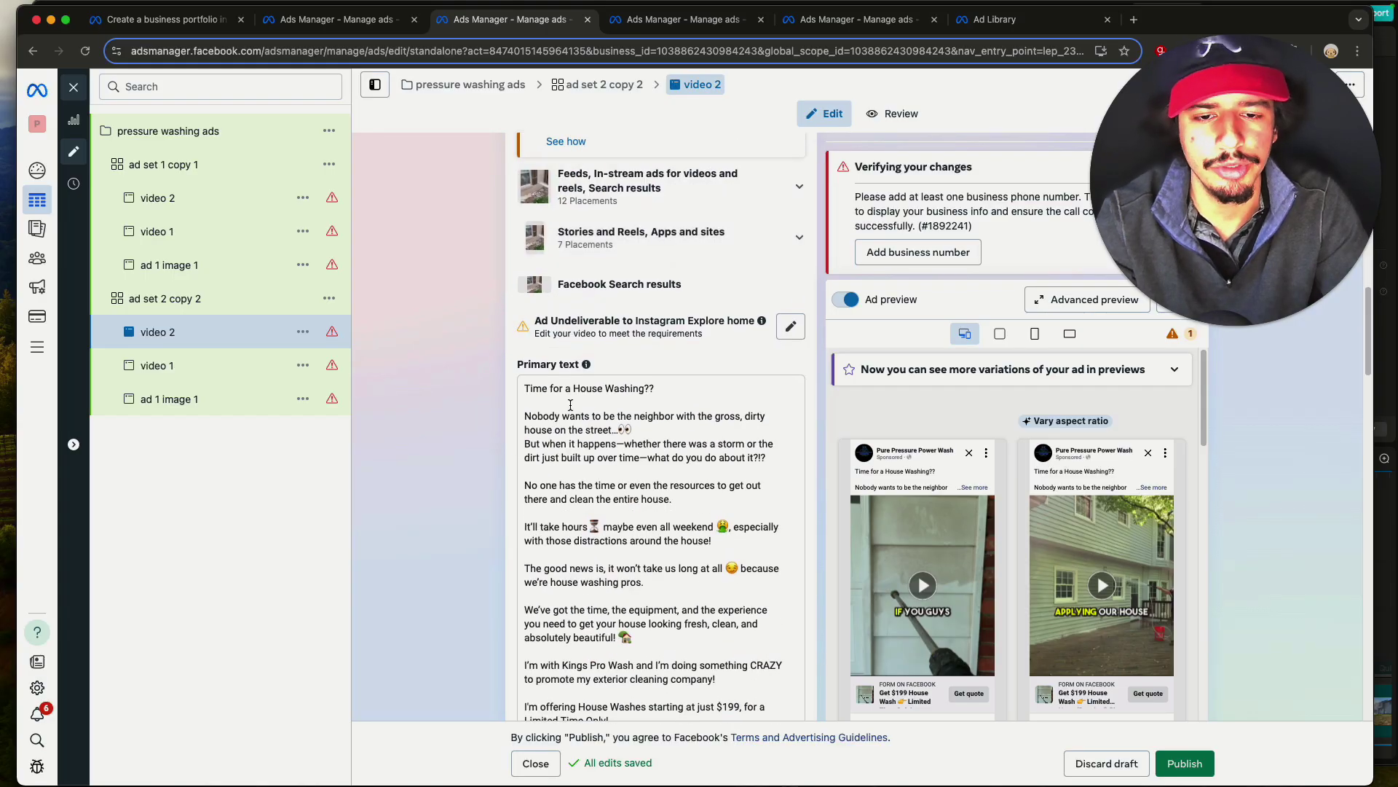
scroll(570, 405, "down", 6)
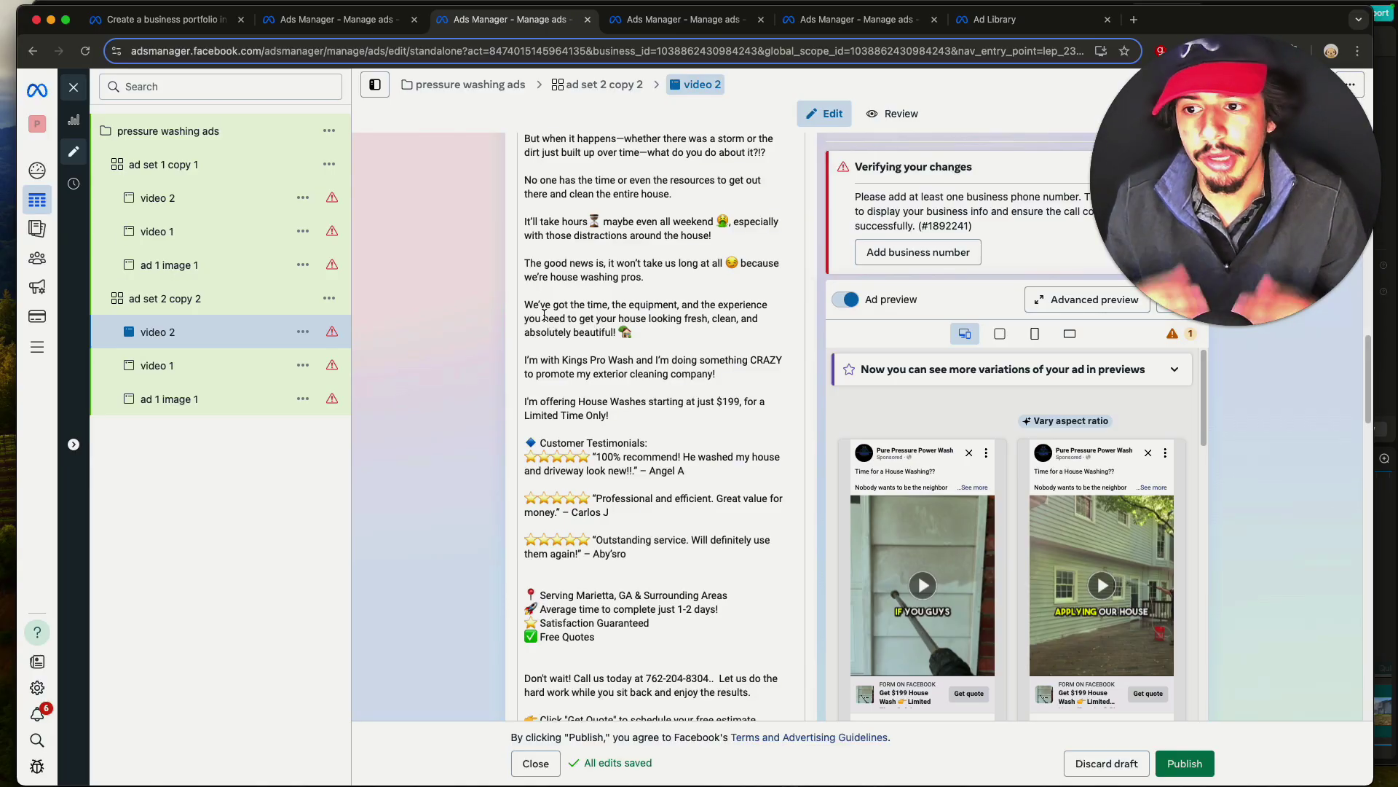
scroll(537, 321, "down", 4)
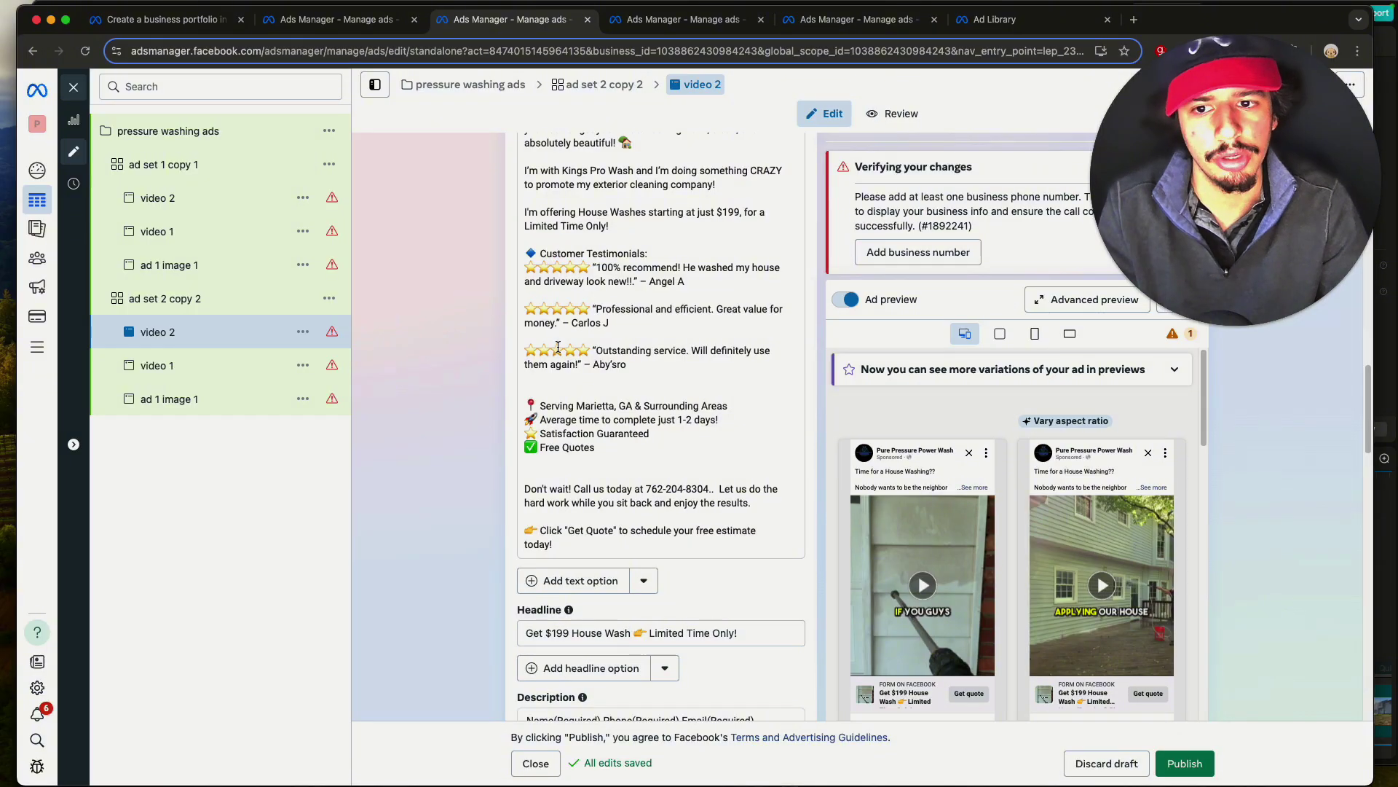
scroll(557, 348, "down", 1)
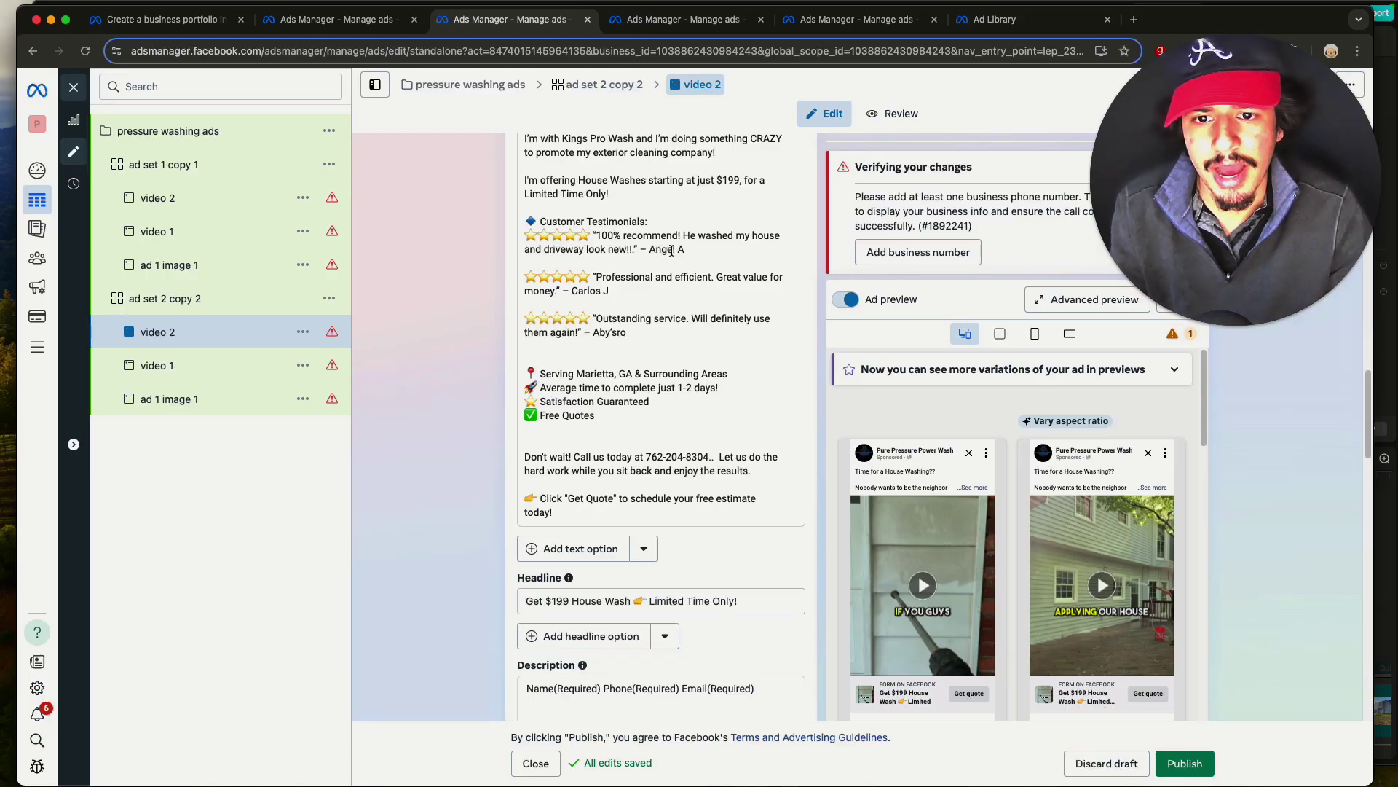
- Replace the entire primary text of the video 2 ad in ad set 2 copy 2 with "ad text number 2"
scroll(671, 250, "up", 3)
left_click_drag(614, 198, 741, 517)
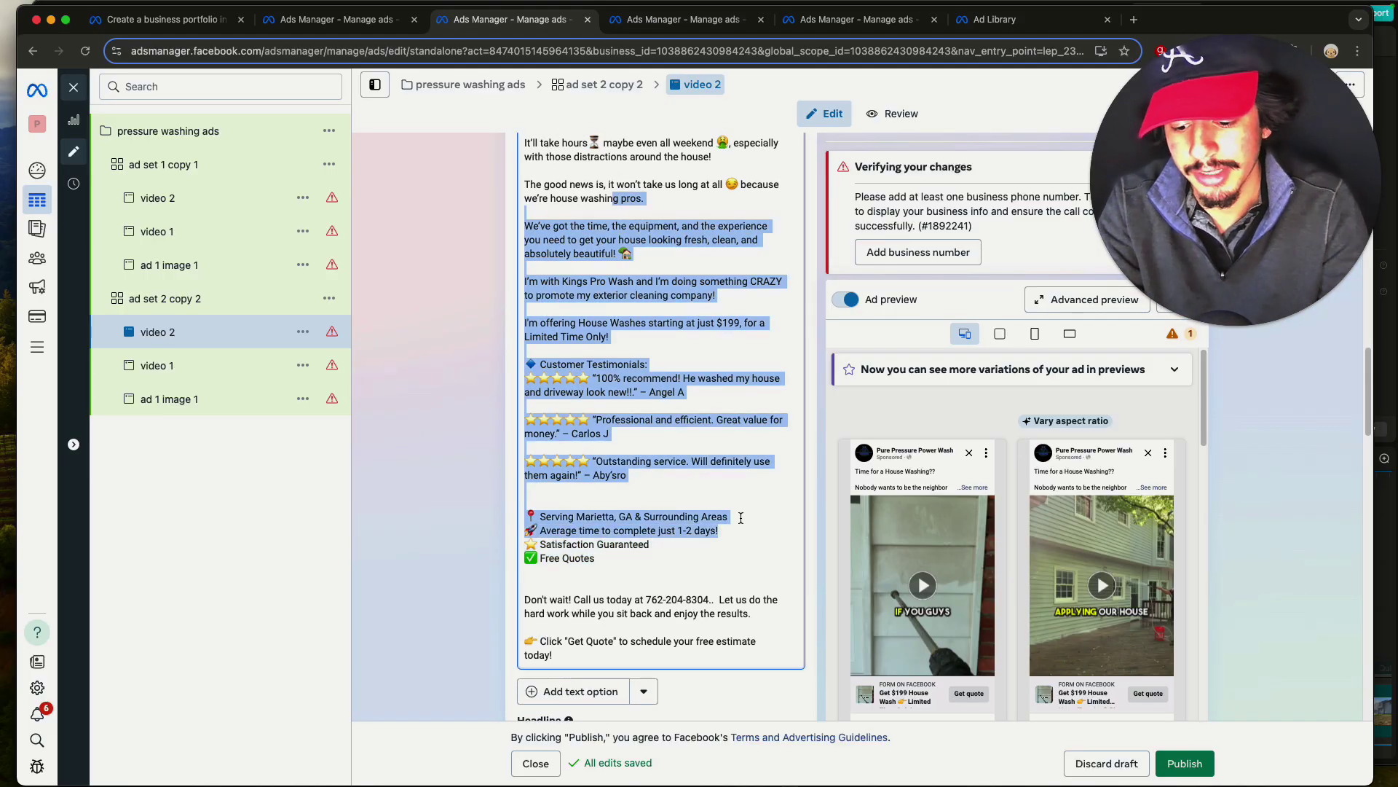
key("super+a")
type("ad text nu")
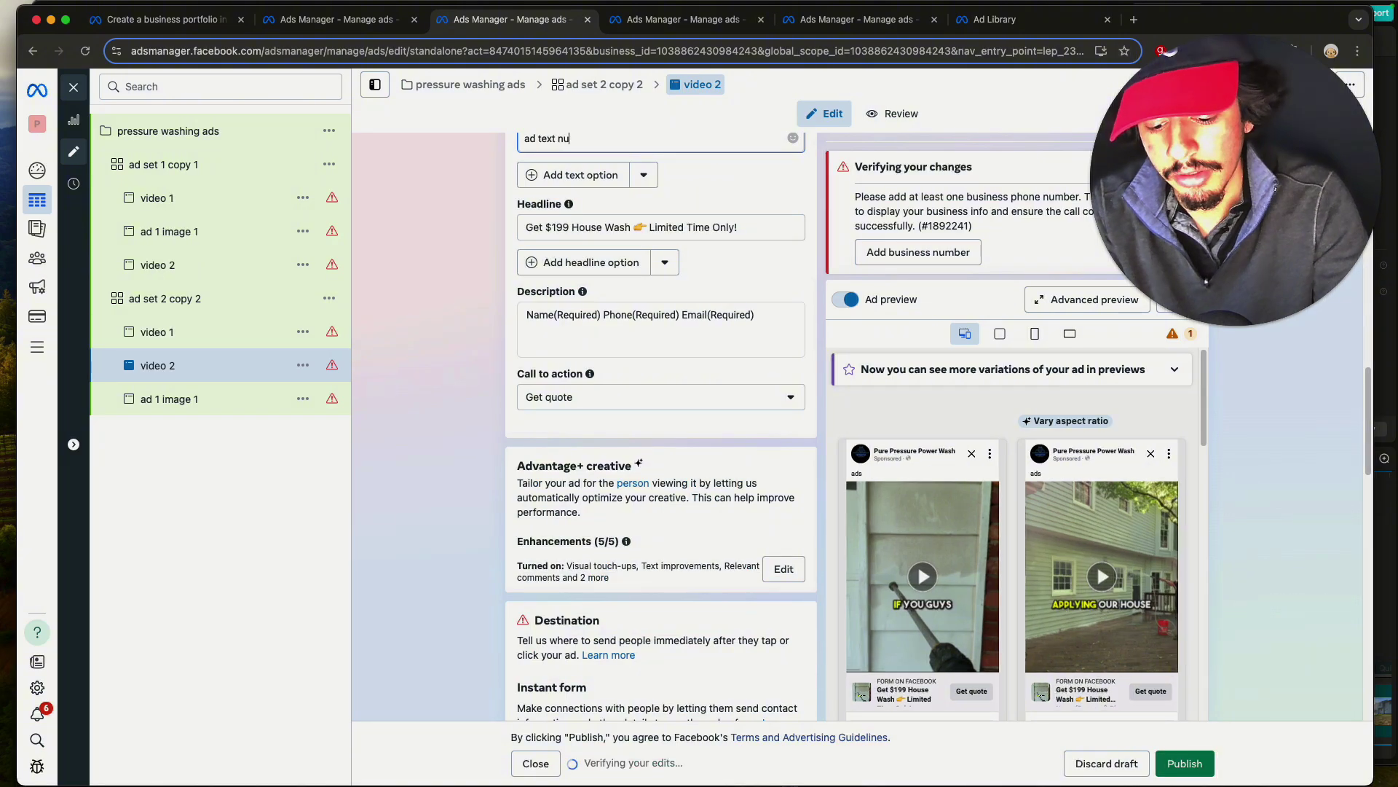
type("mber 2")
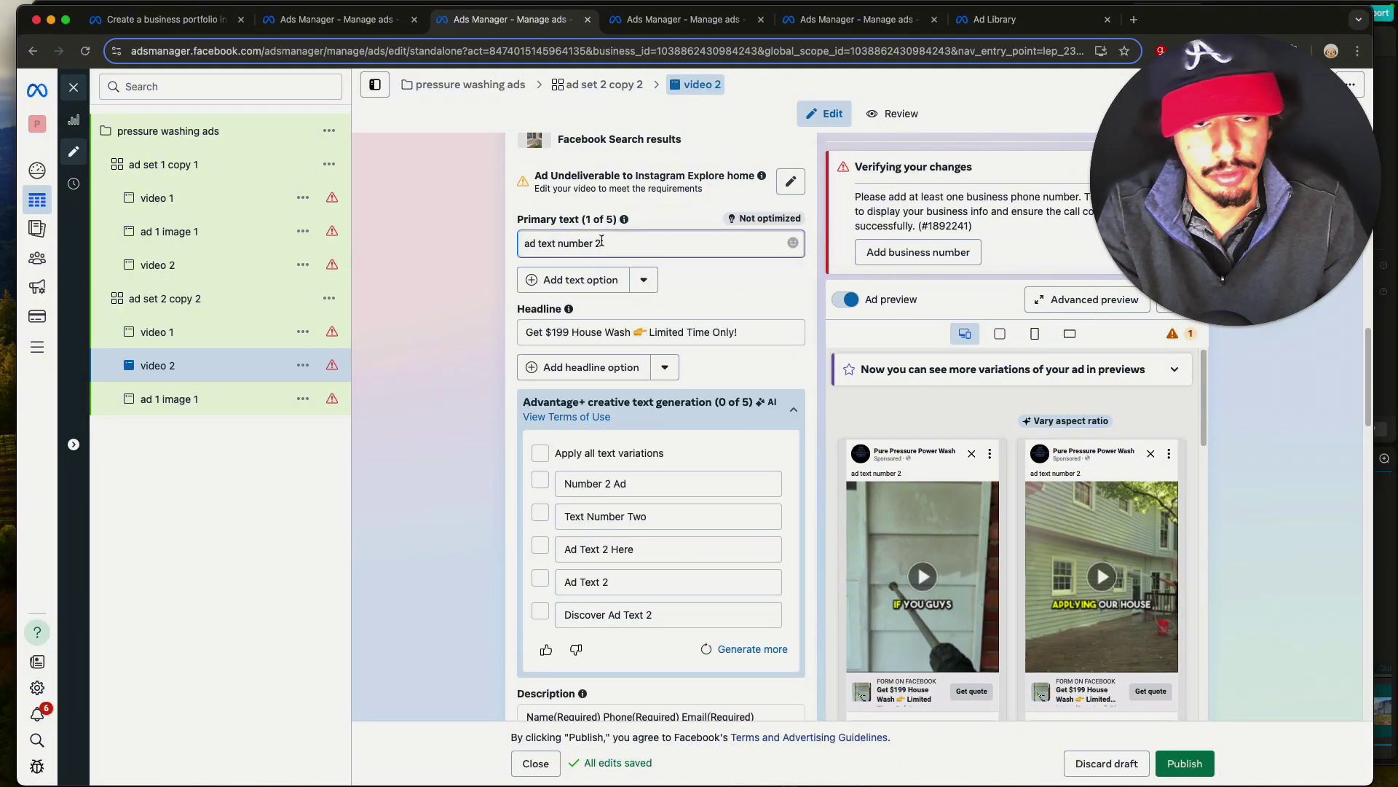
- Duplicate ad set 2 copy 2 with its three ads and rename the new ad set "ad set 3 copy 3"
left_click(196, 333)
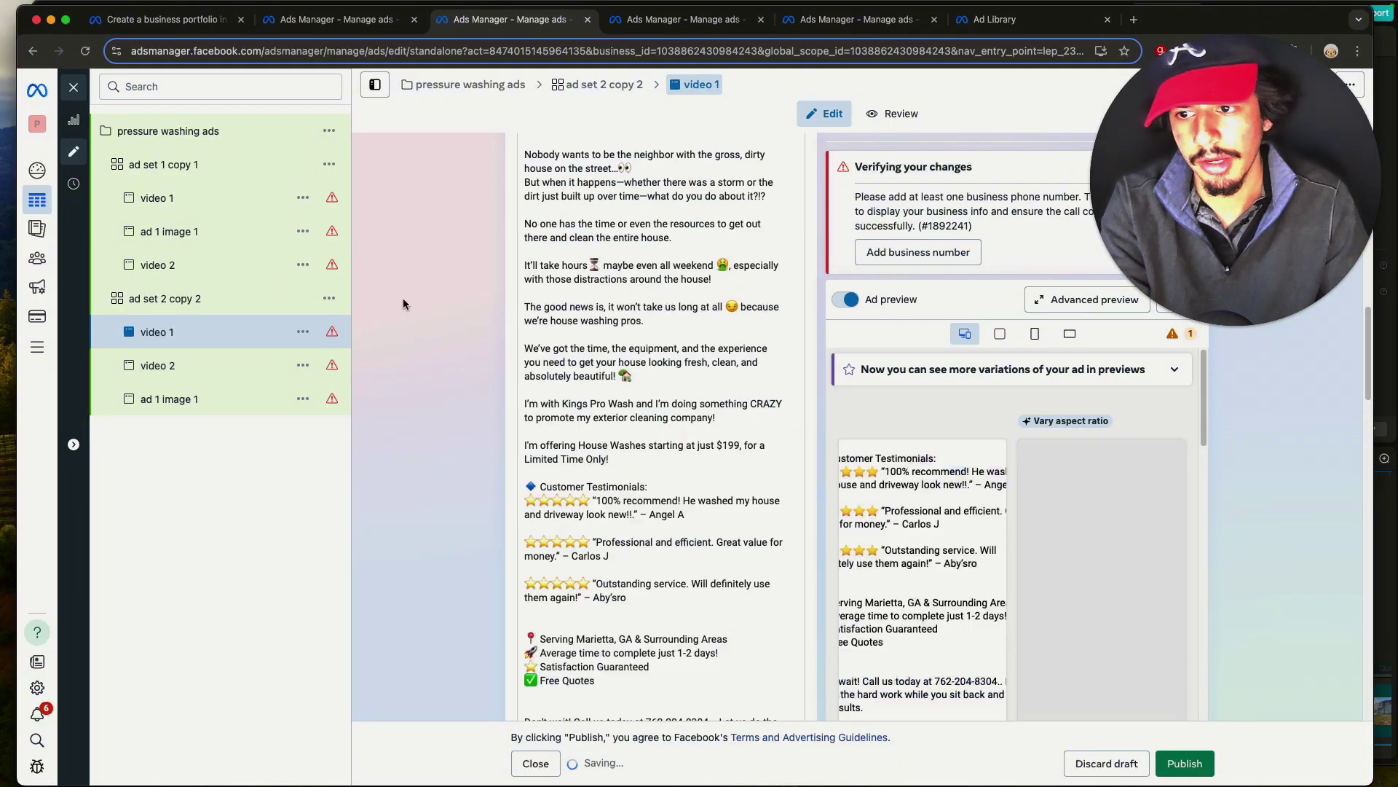
left_click(226, 398)
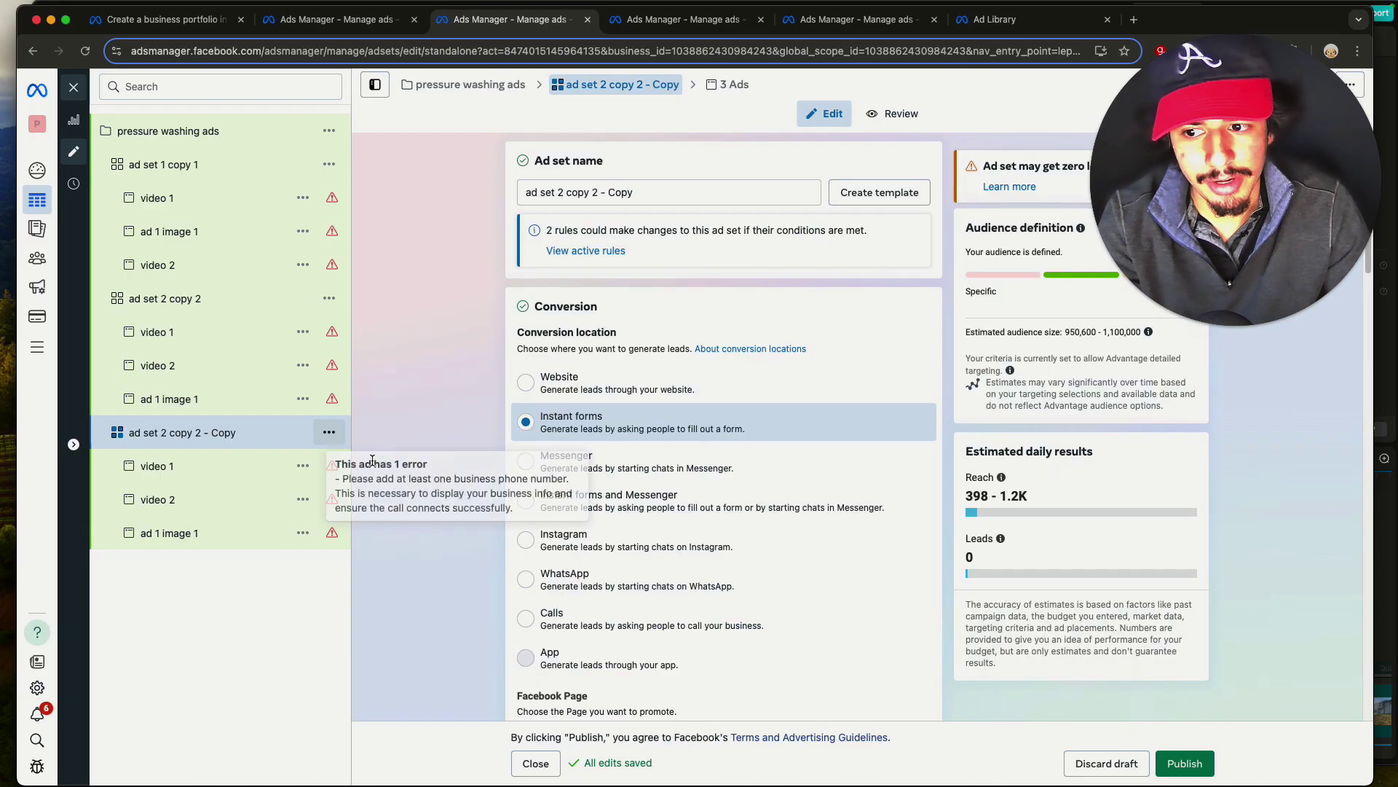
left_click(566, 193)
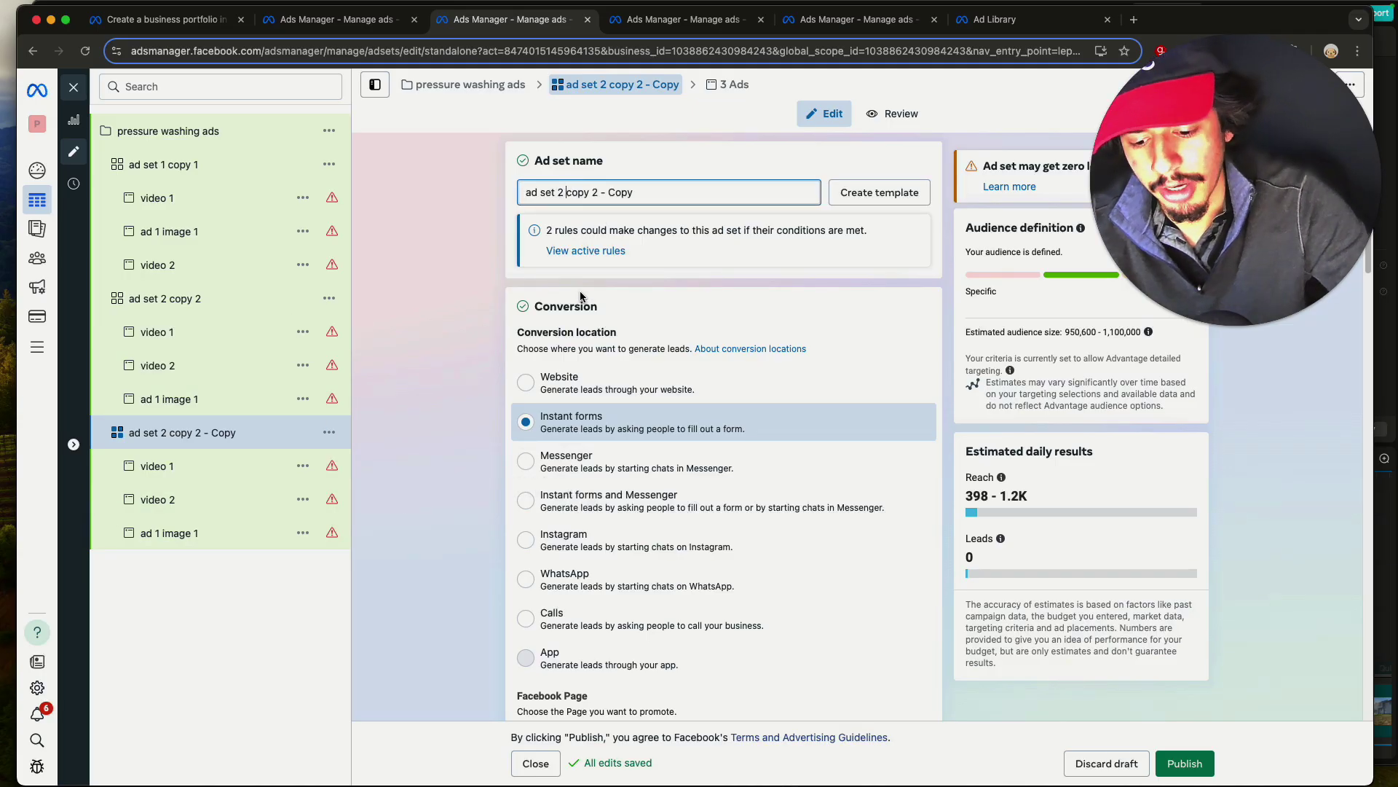
key("BackSpace")
type("3")
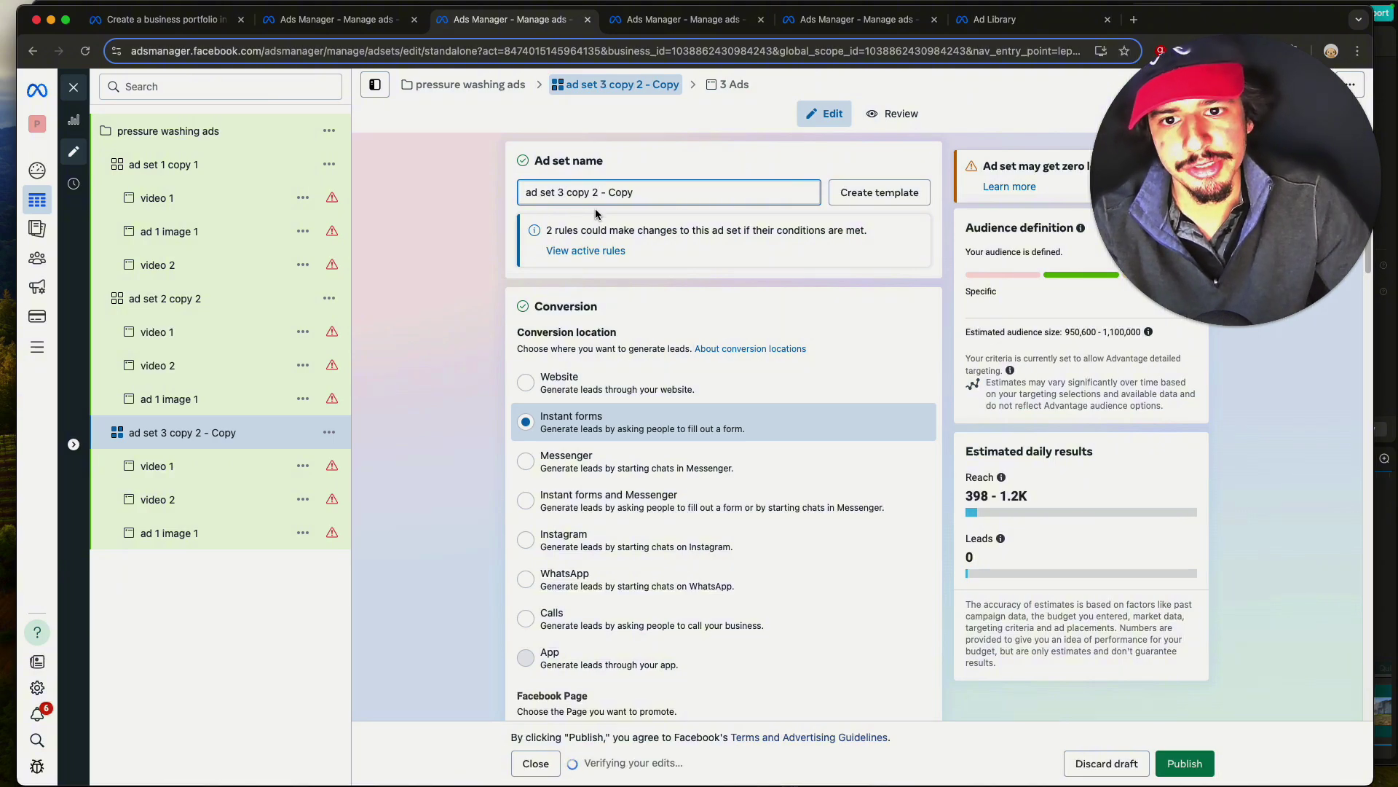
left_click_drag(594, 192, 682, 194)
type("3")
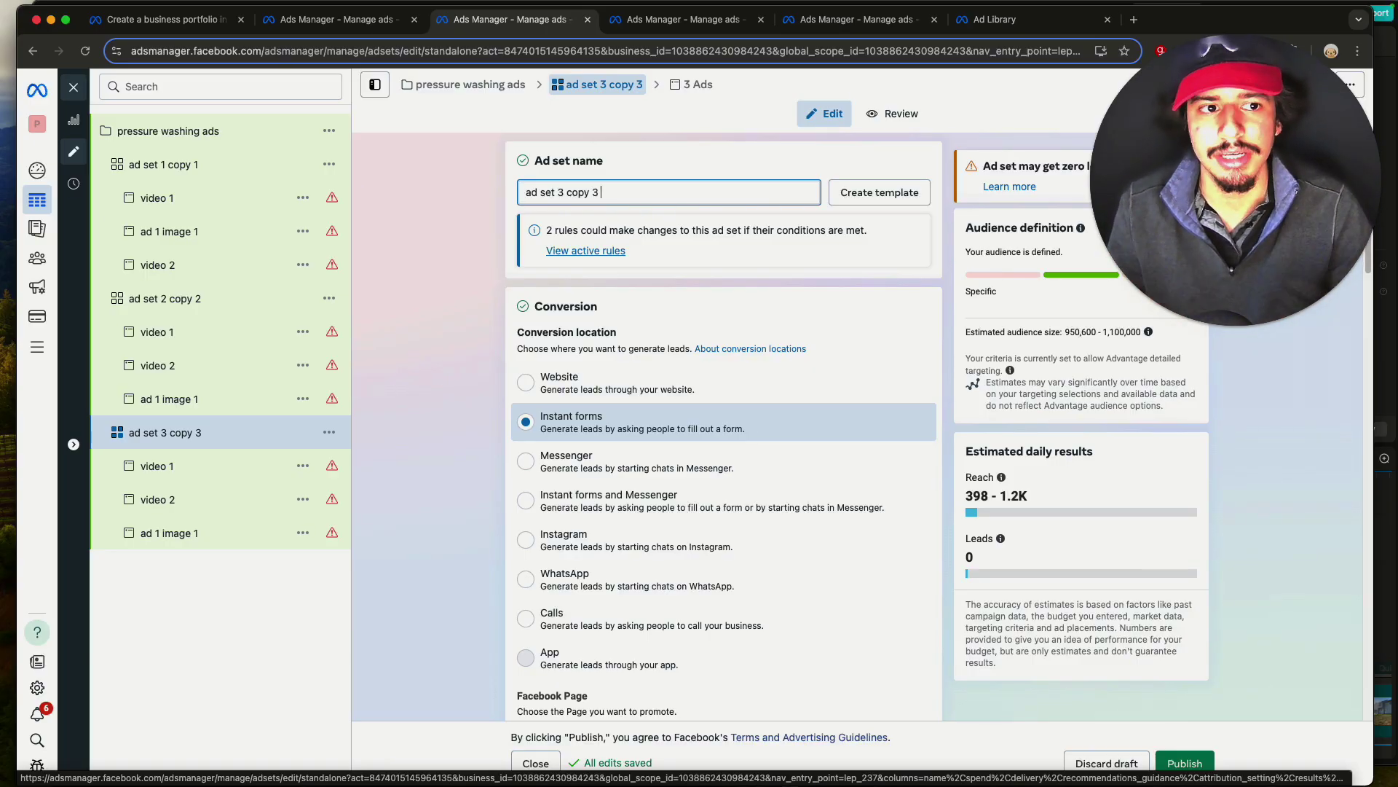
- Check the delivery and lead results of the active Dade City campaign in the Pure Pressure Power Wash account
left_click(683, 19)
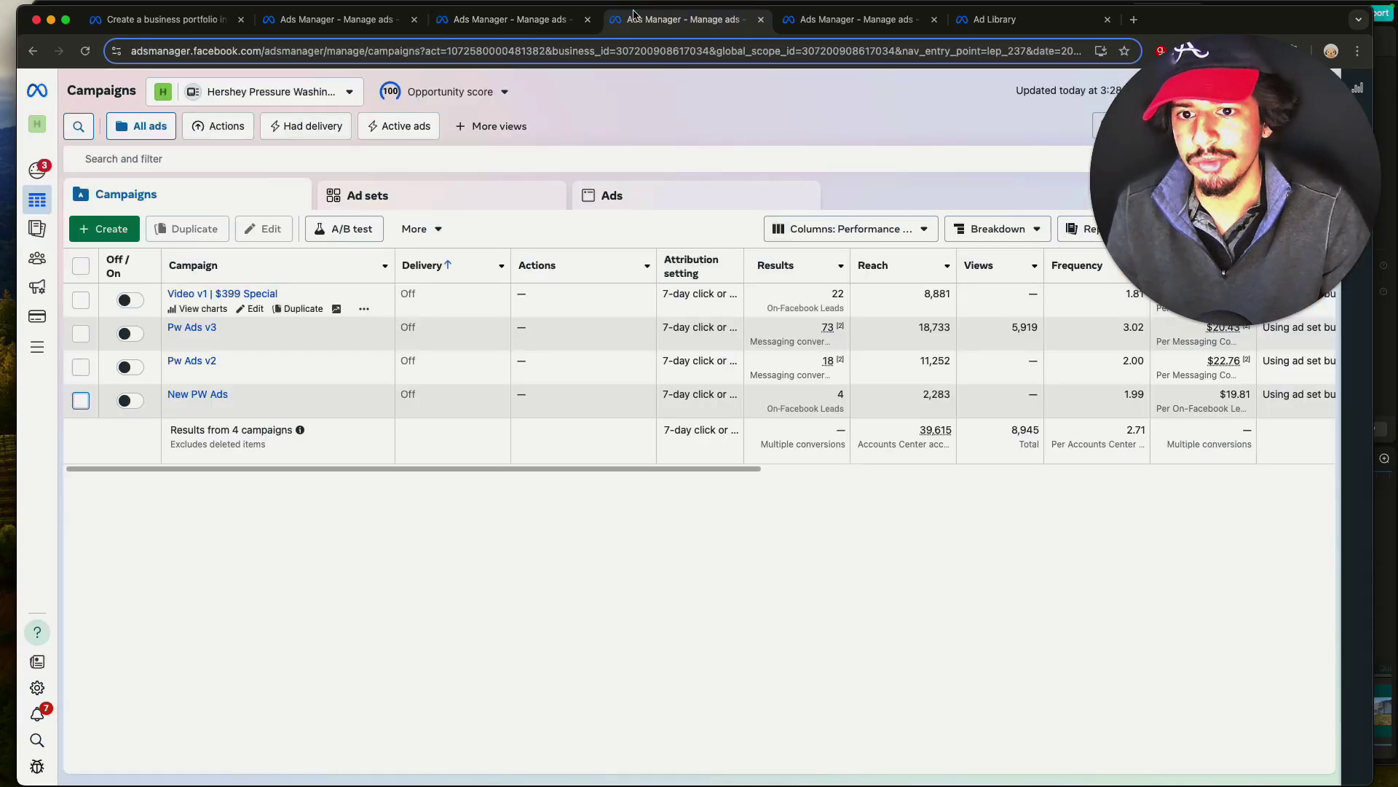
left_click(337, 19)
left_click(853, 19)
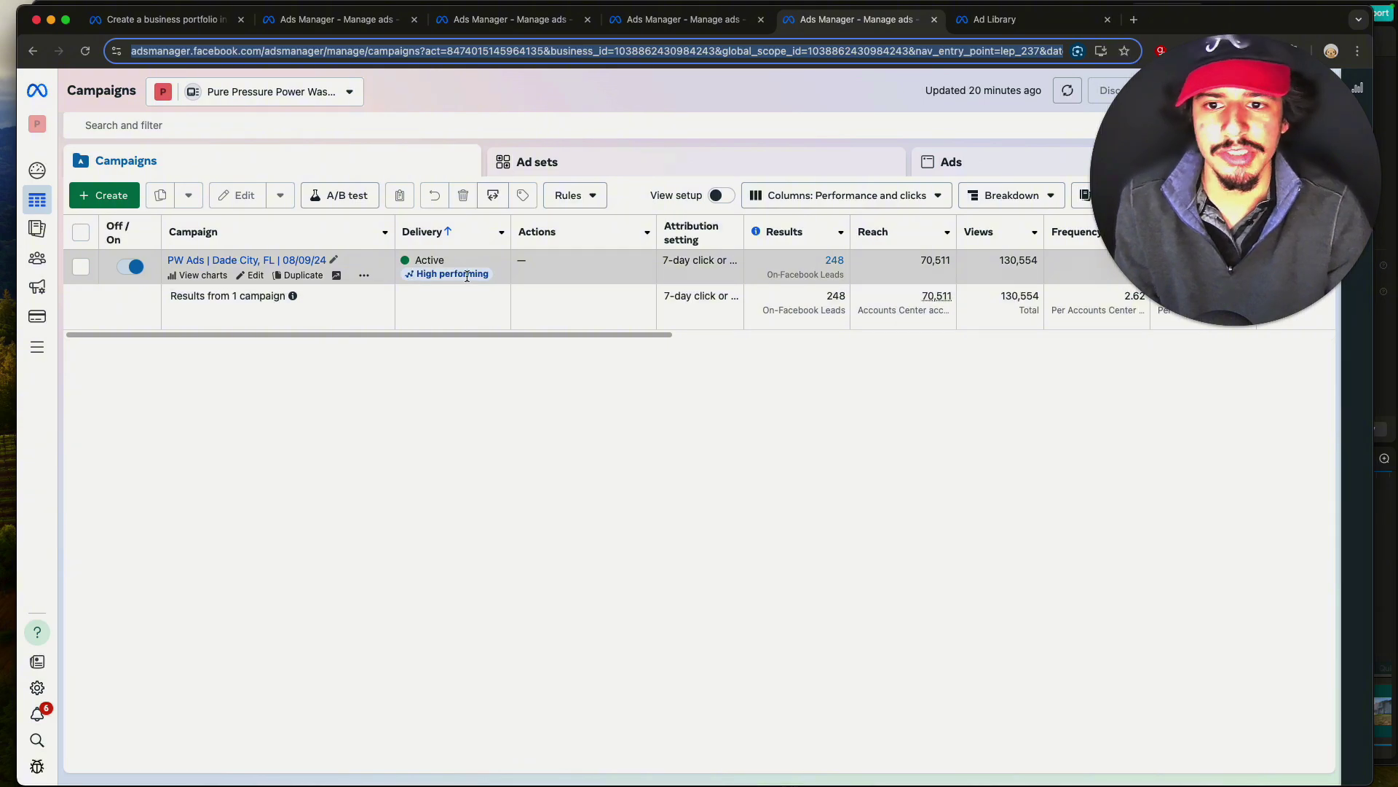
left_click(490, 277)
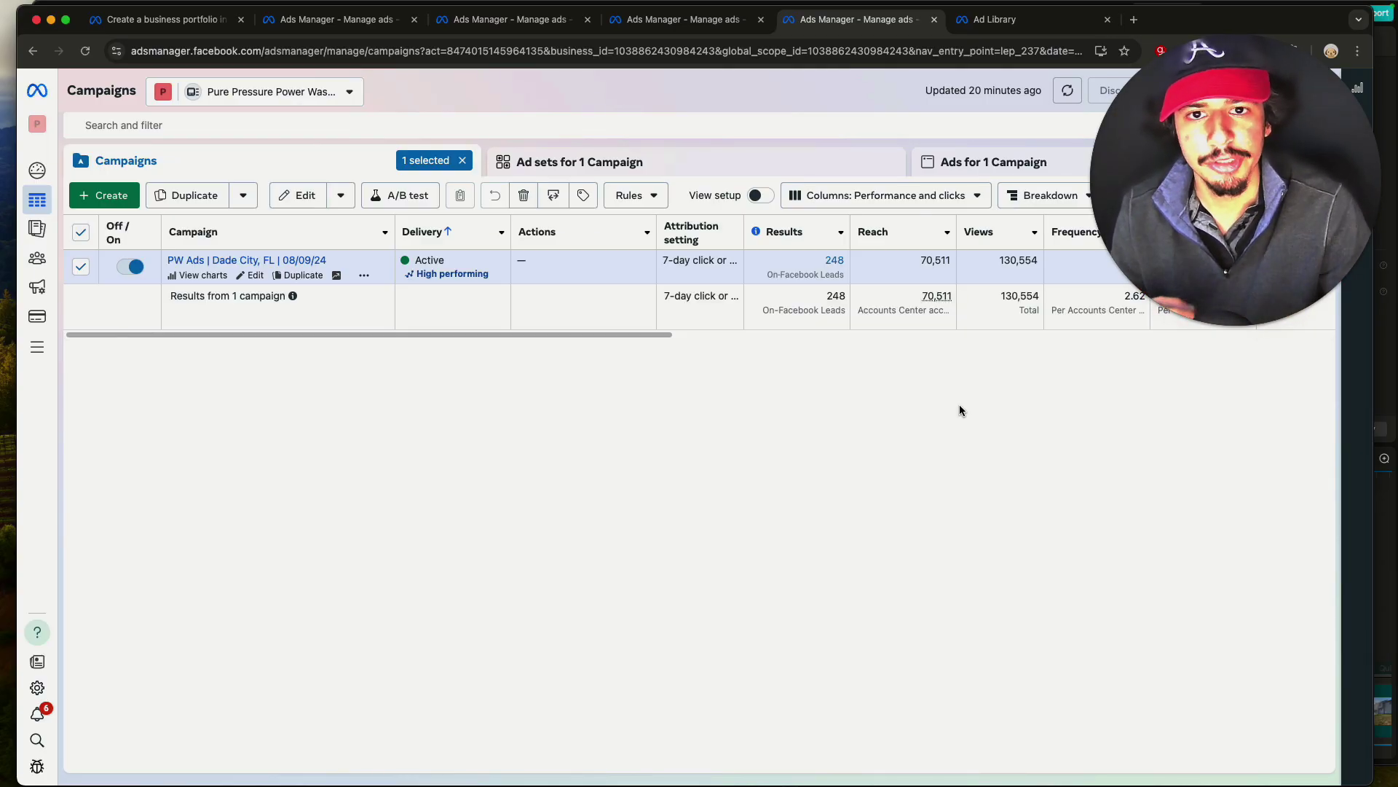
- Close the ad set 3 copy 3 editor and list the ads of the pressure washing ads draft campaign
left_click(510, 19)
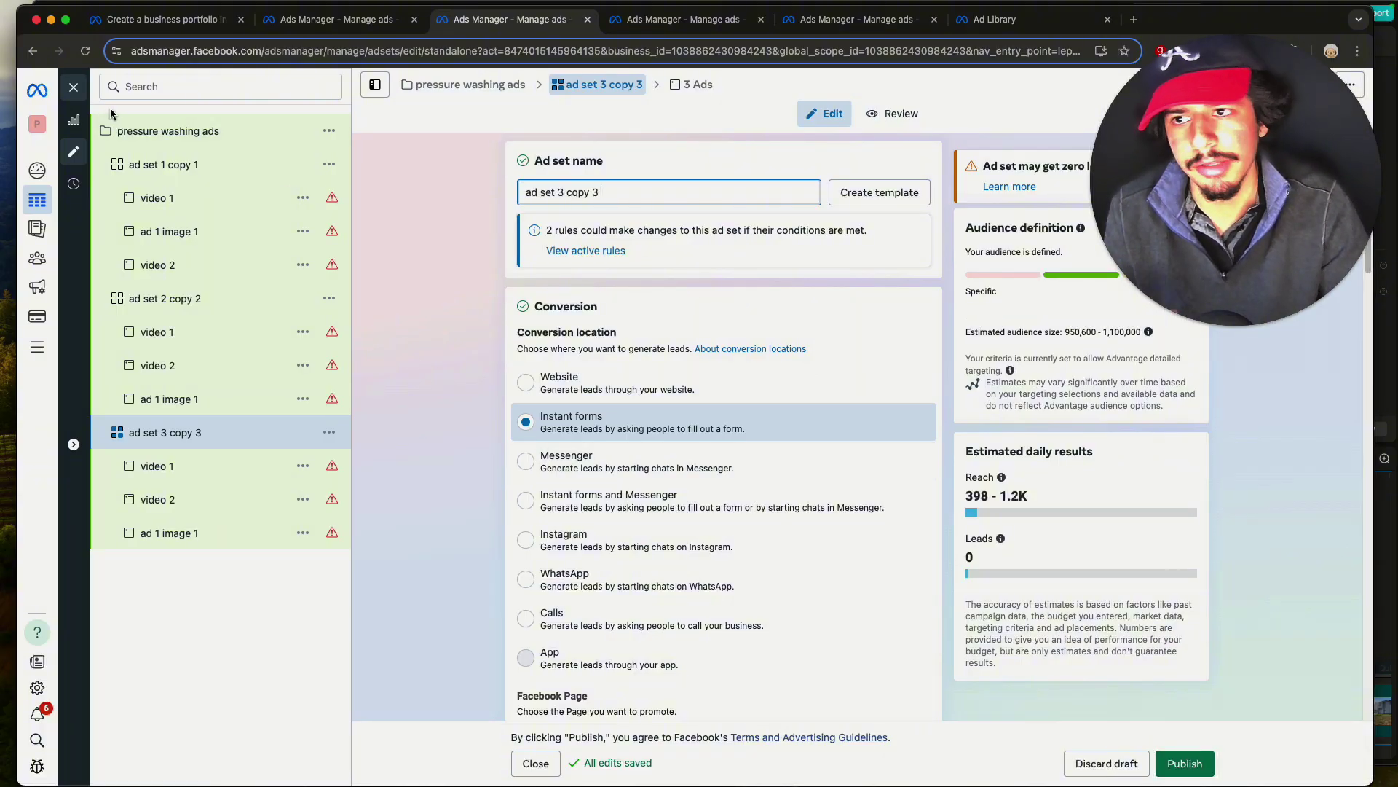
left_click(59, 98)
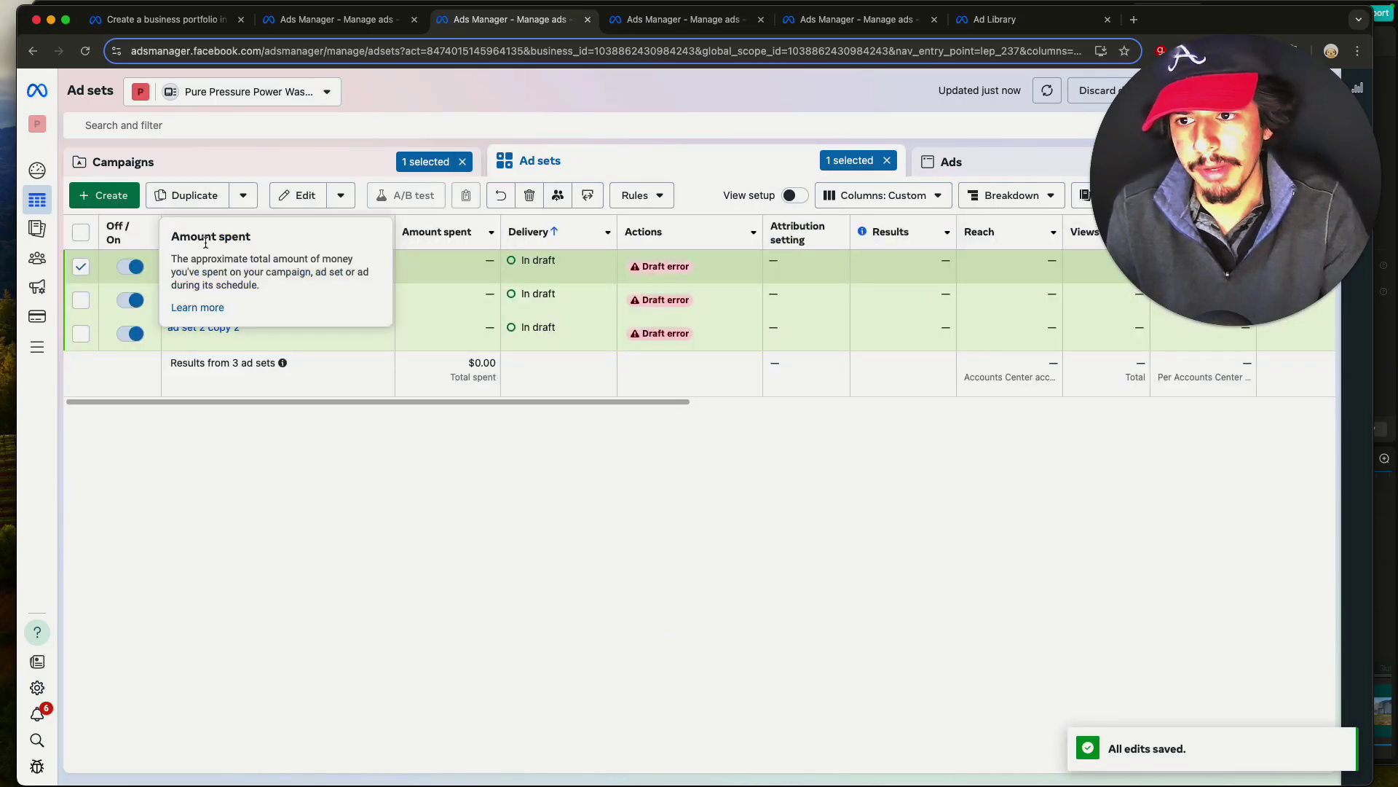
left_click(274, 156)
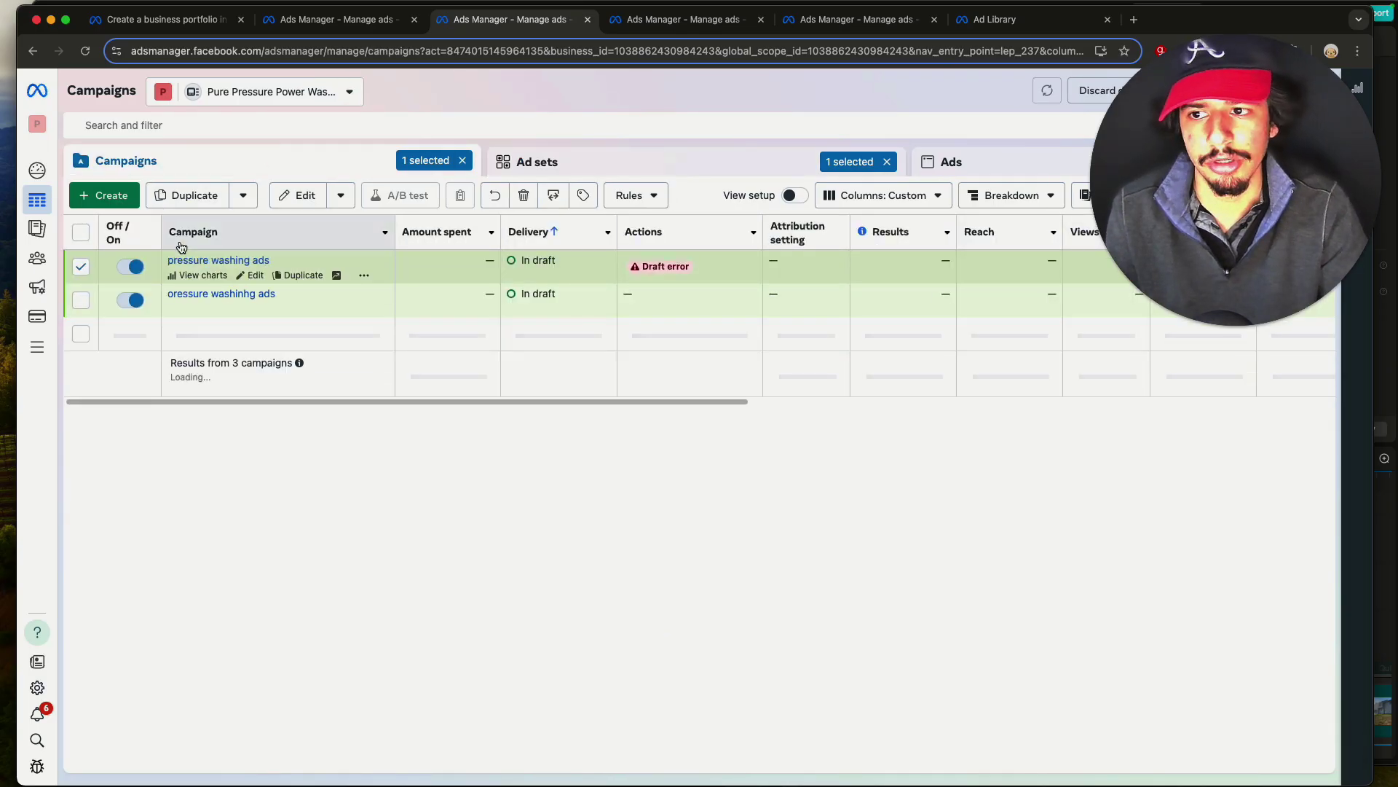
left_click(81, 268)
left_click(81, 268)
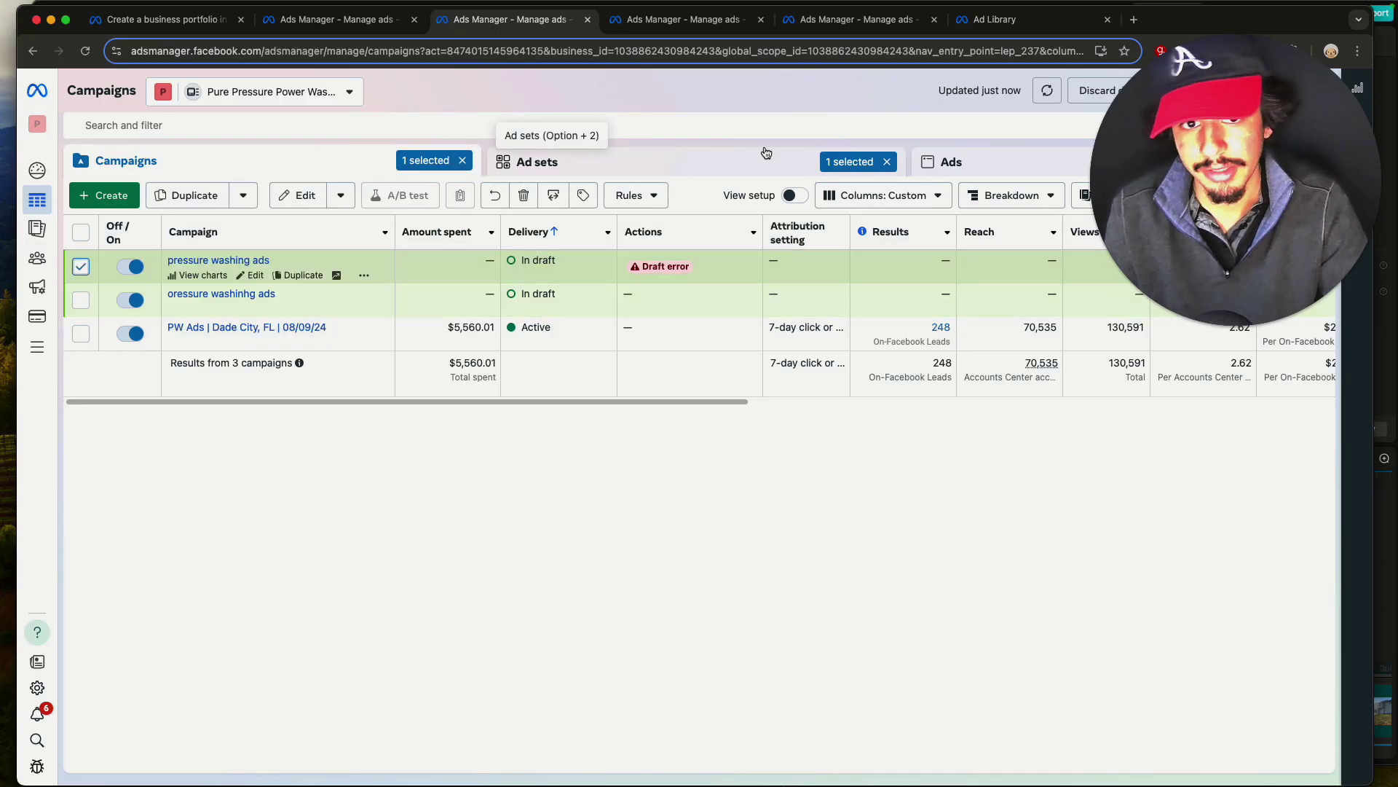
left_click(939, 163)
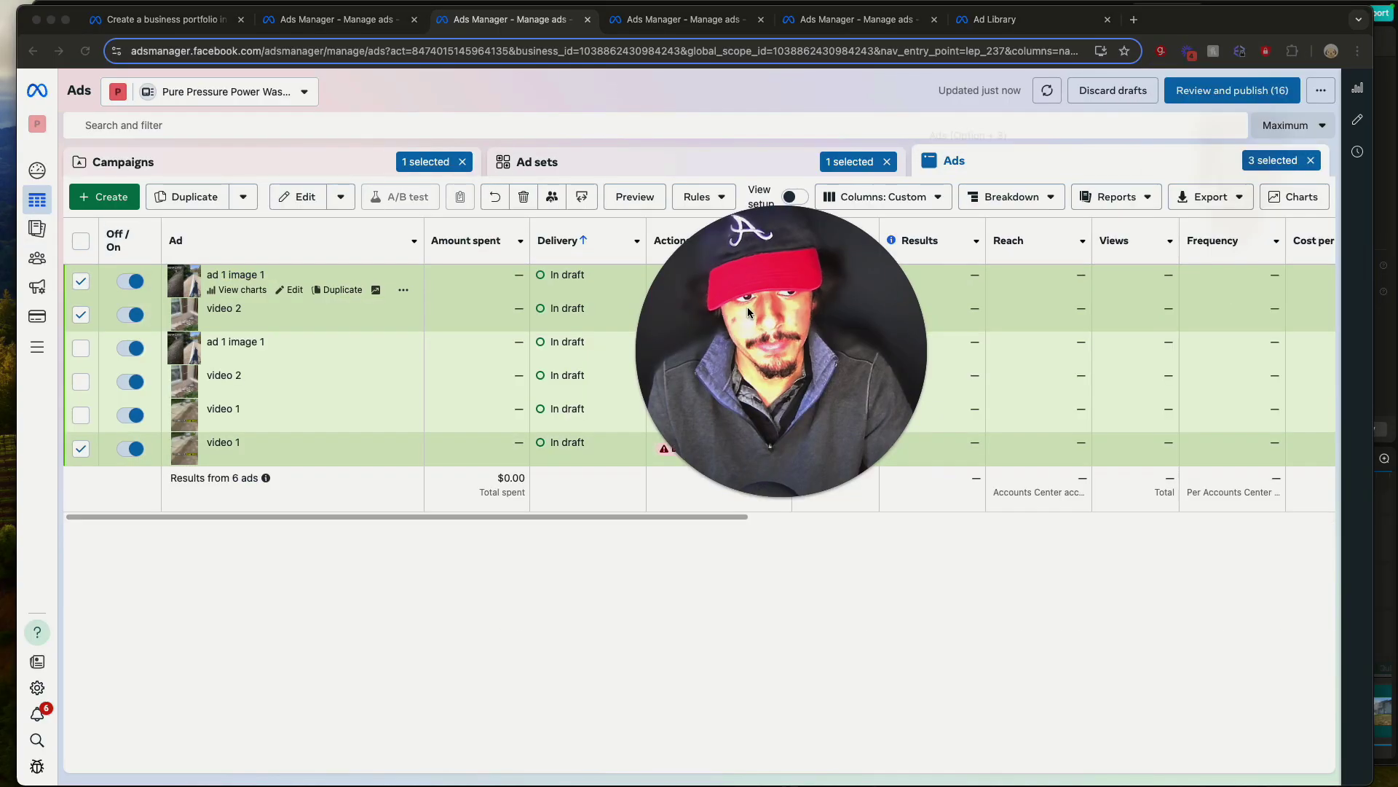
left_click(1286, 134)
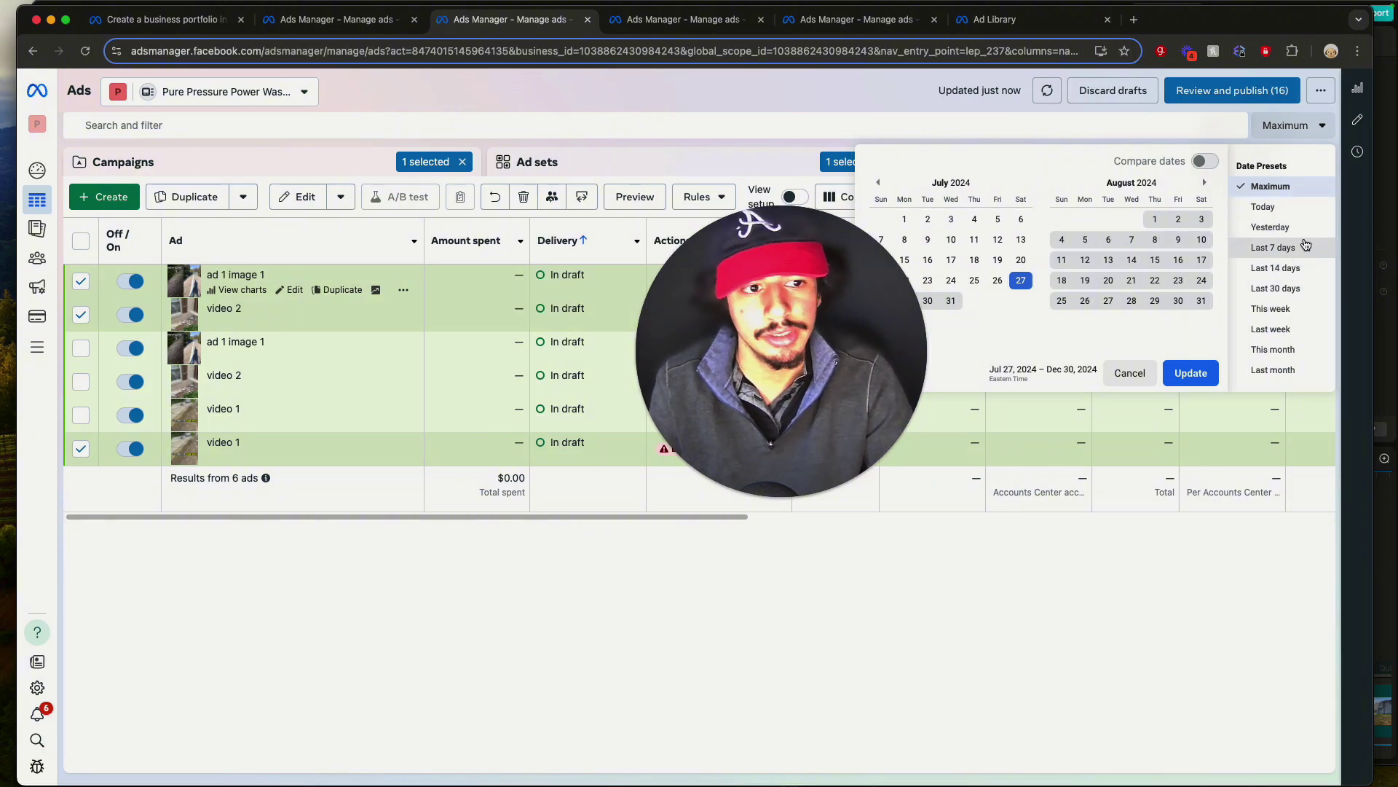
left_click(1282, 207)
left_click(714, 509)
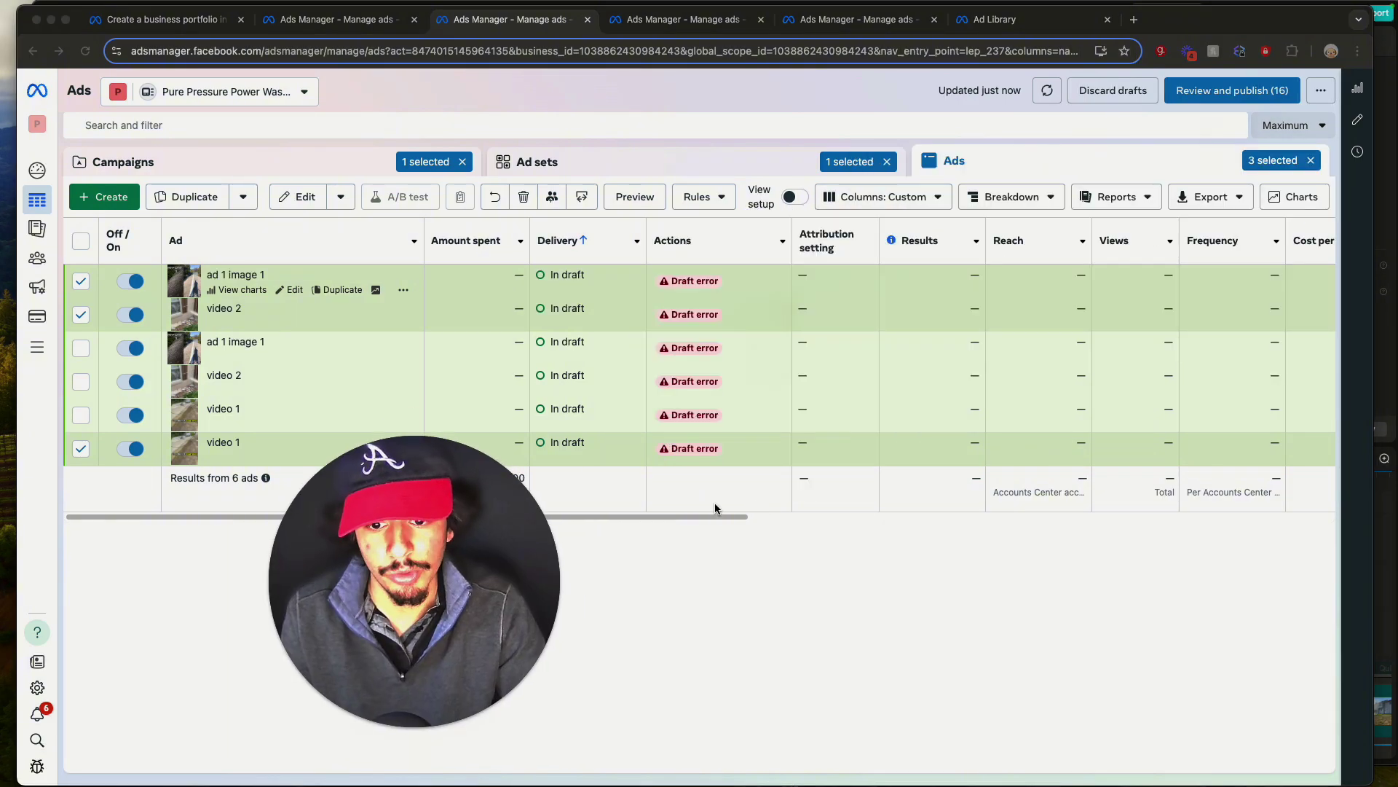
- Select the PW Ads | Dade City, FL | 08/09/24 campaign and compare the results of its individual ads
left_click_drag(625, 514, 782, 508)
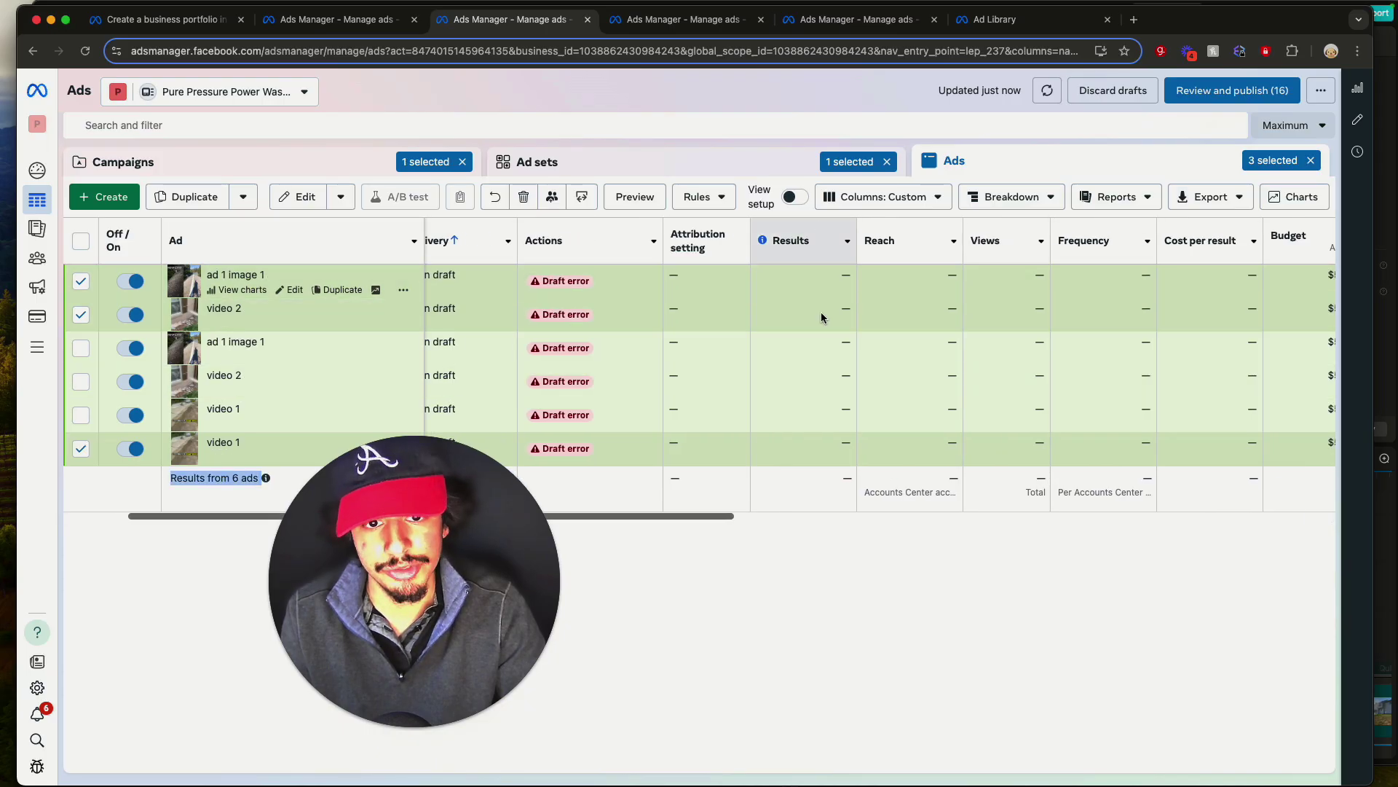
left_click(123, 162)
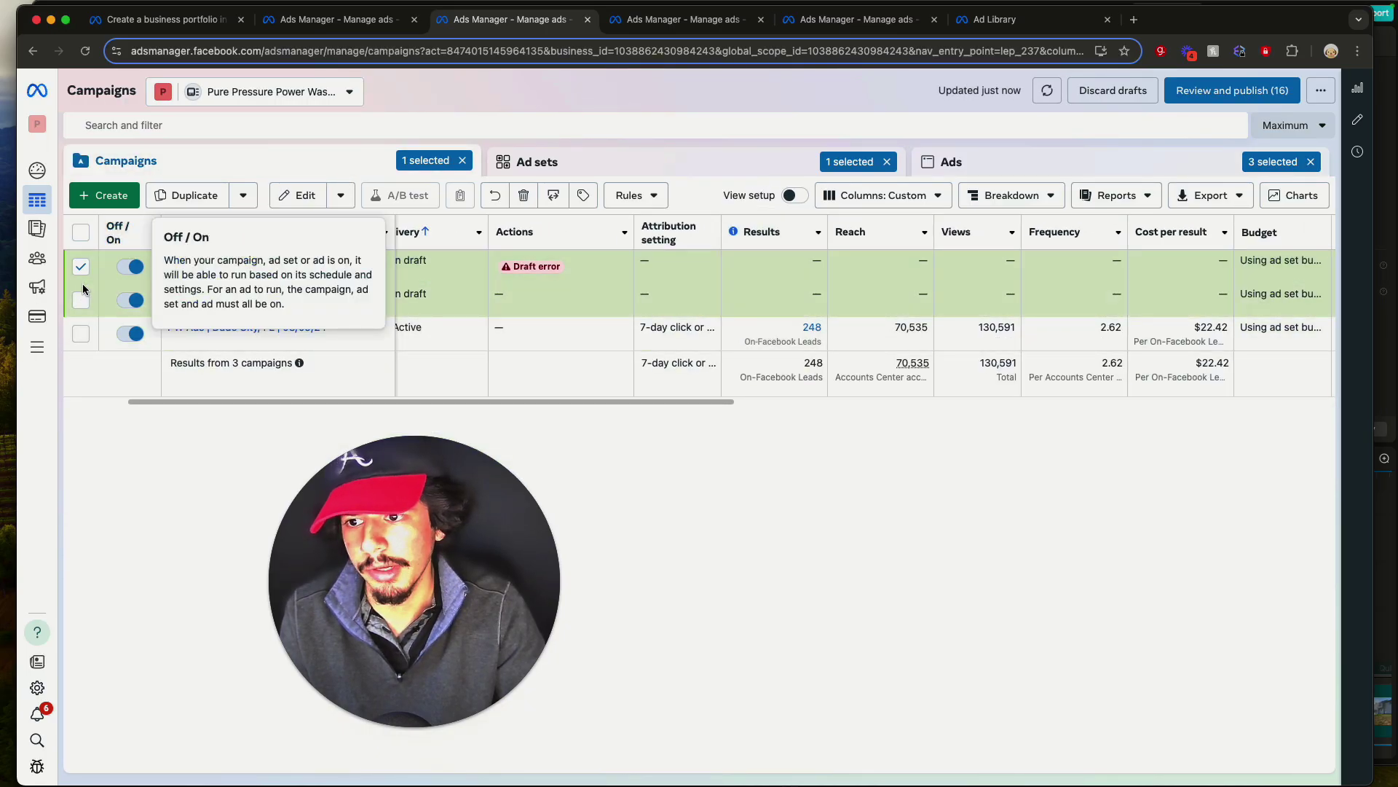
left_click(81, 334)
left_click(554, 161)
left_click(942, 159)
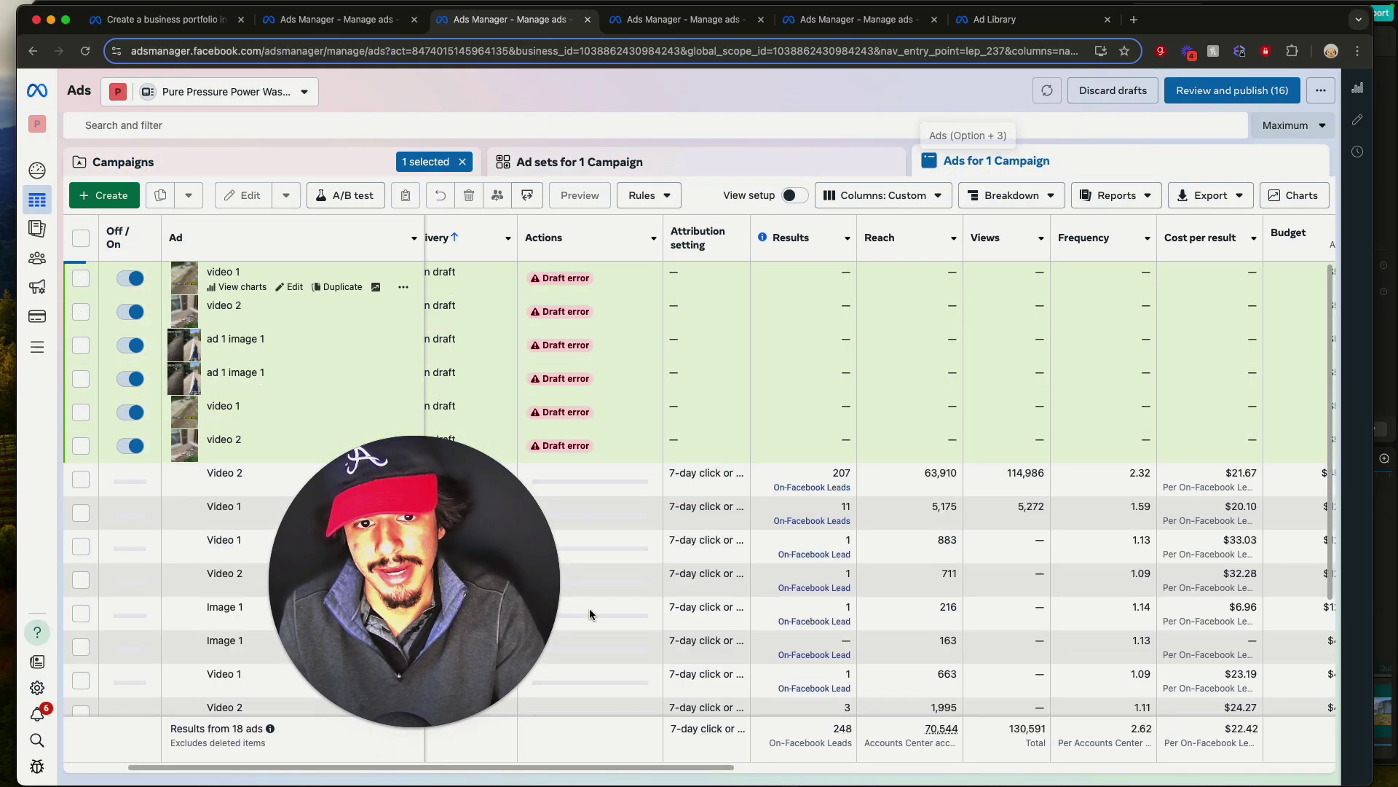
scroll(757, 525, "down", 2)
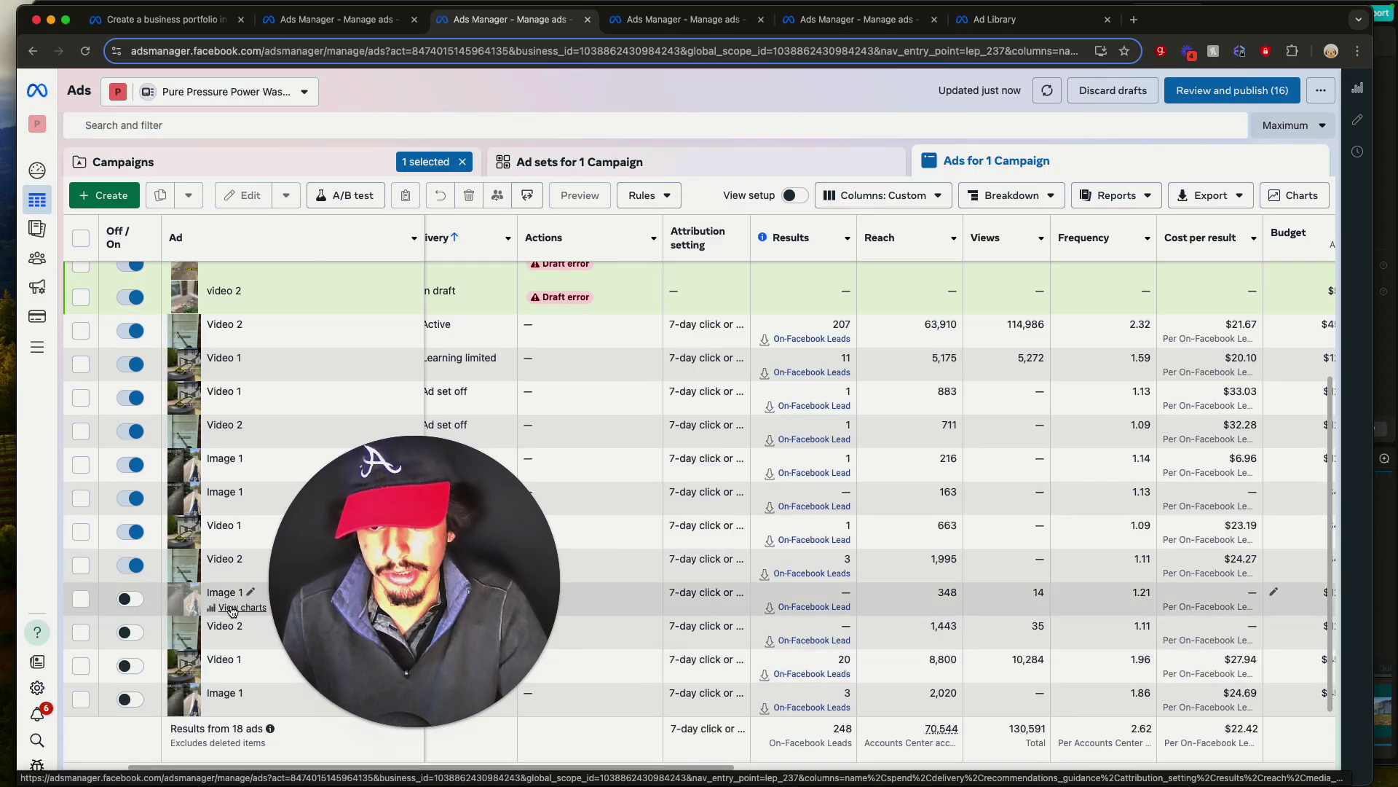
- Open the charts of the Video 2 ad in Broad Ad Set 1 and examine its daily leads and video performance
left_click(241, 341)
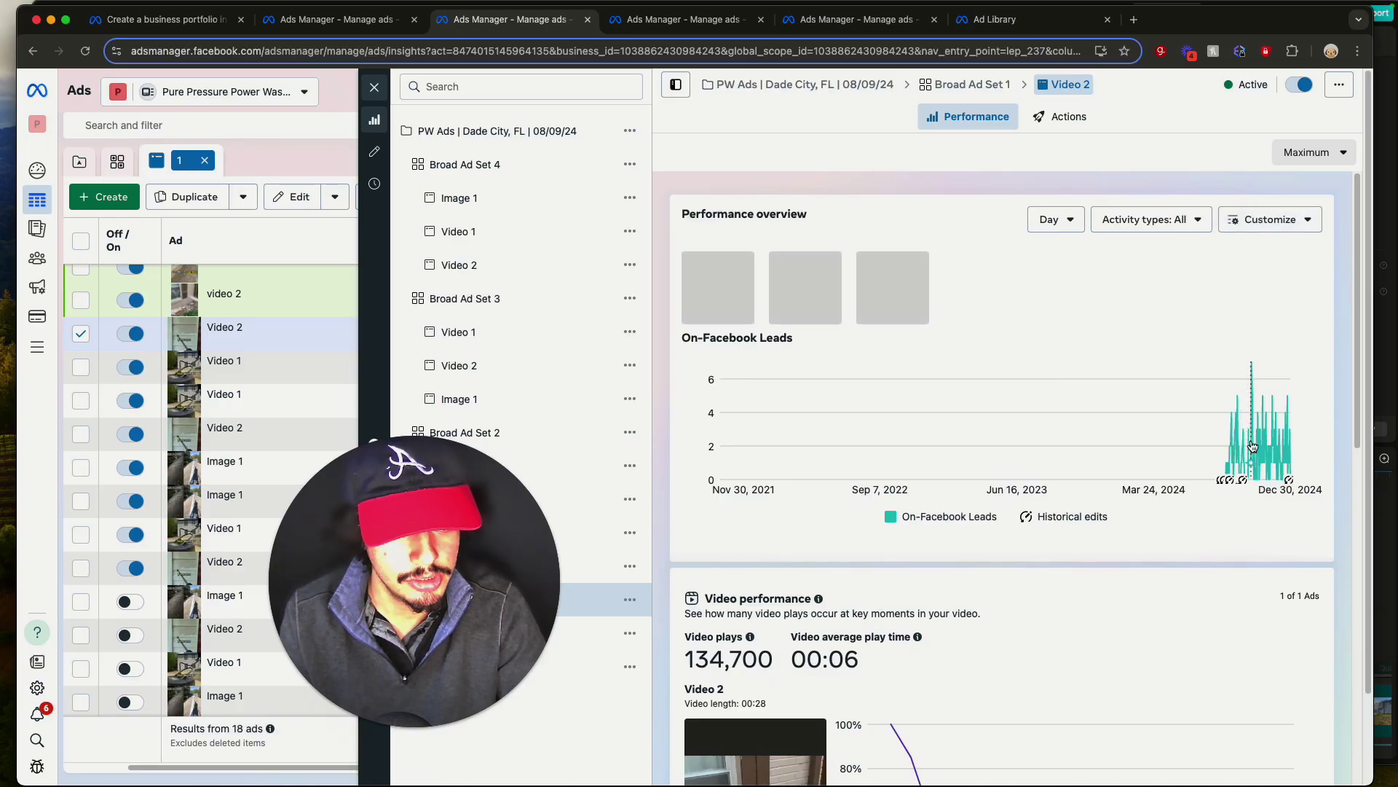
mouse_move(1251, 377)
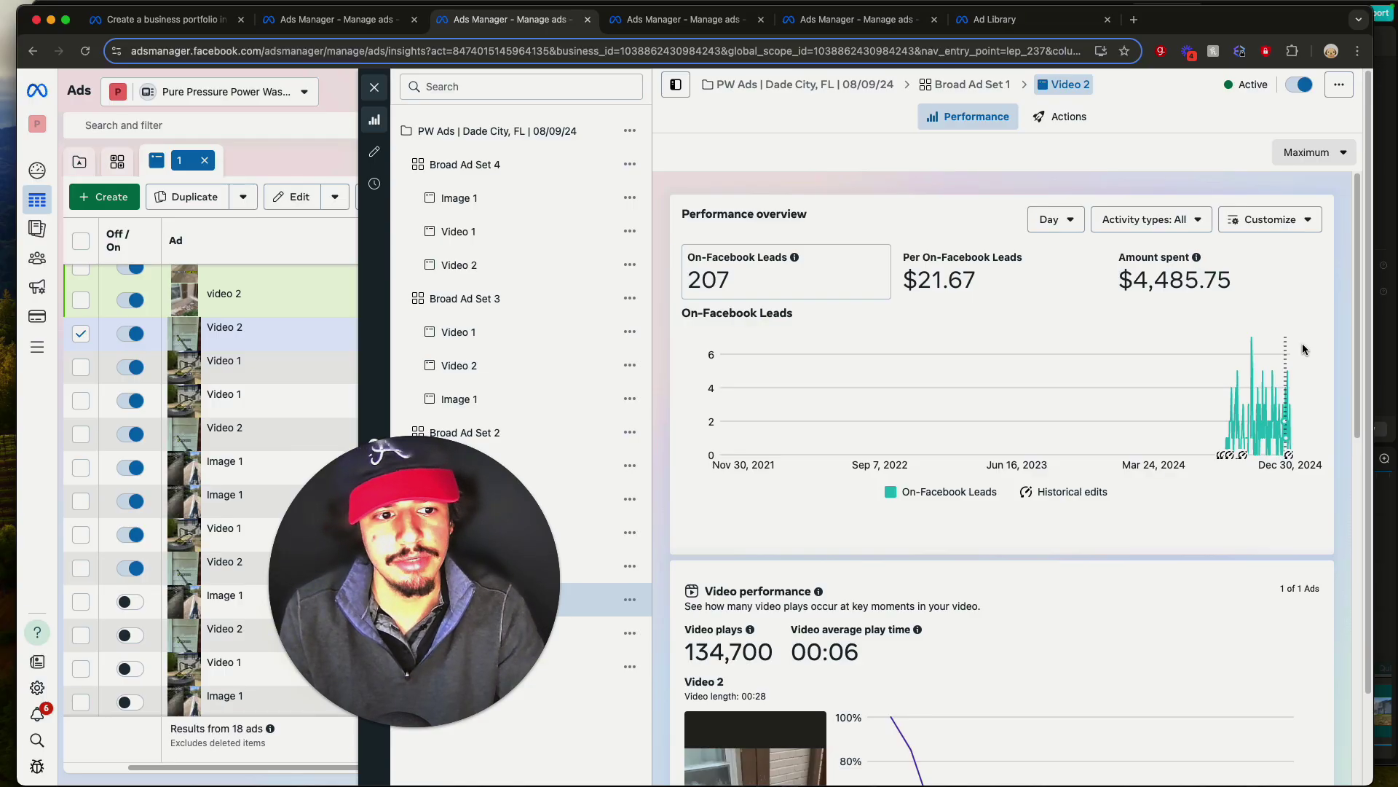
scroll(1102, 612, "down", 2)
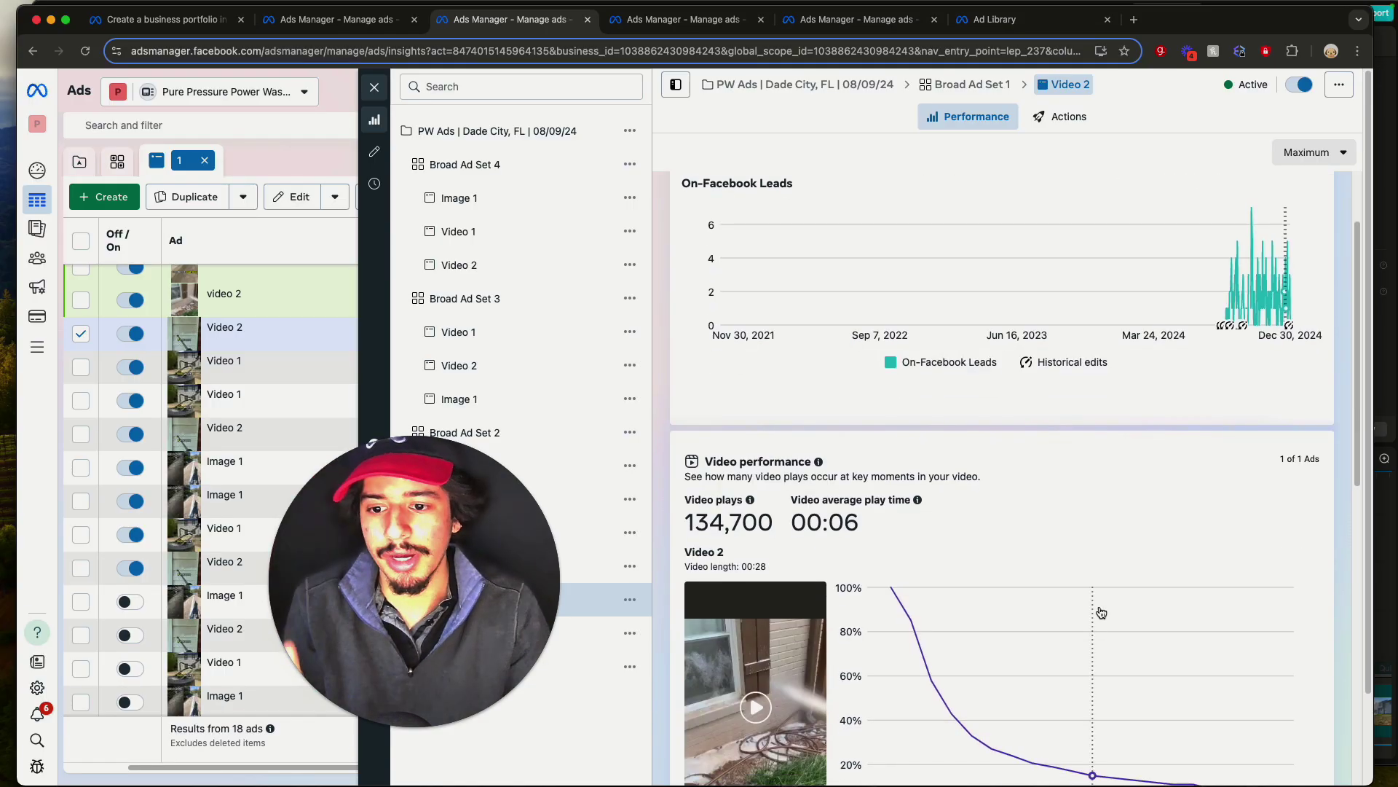